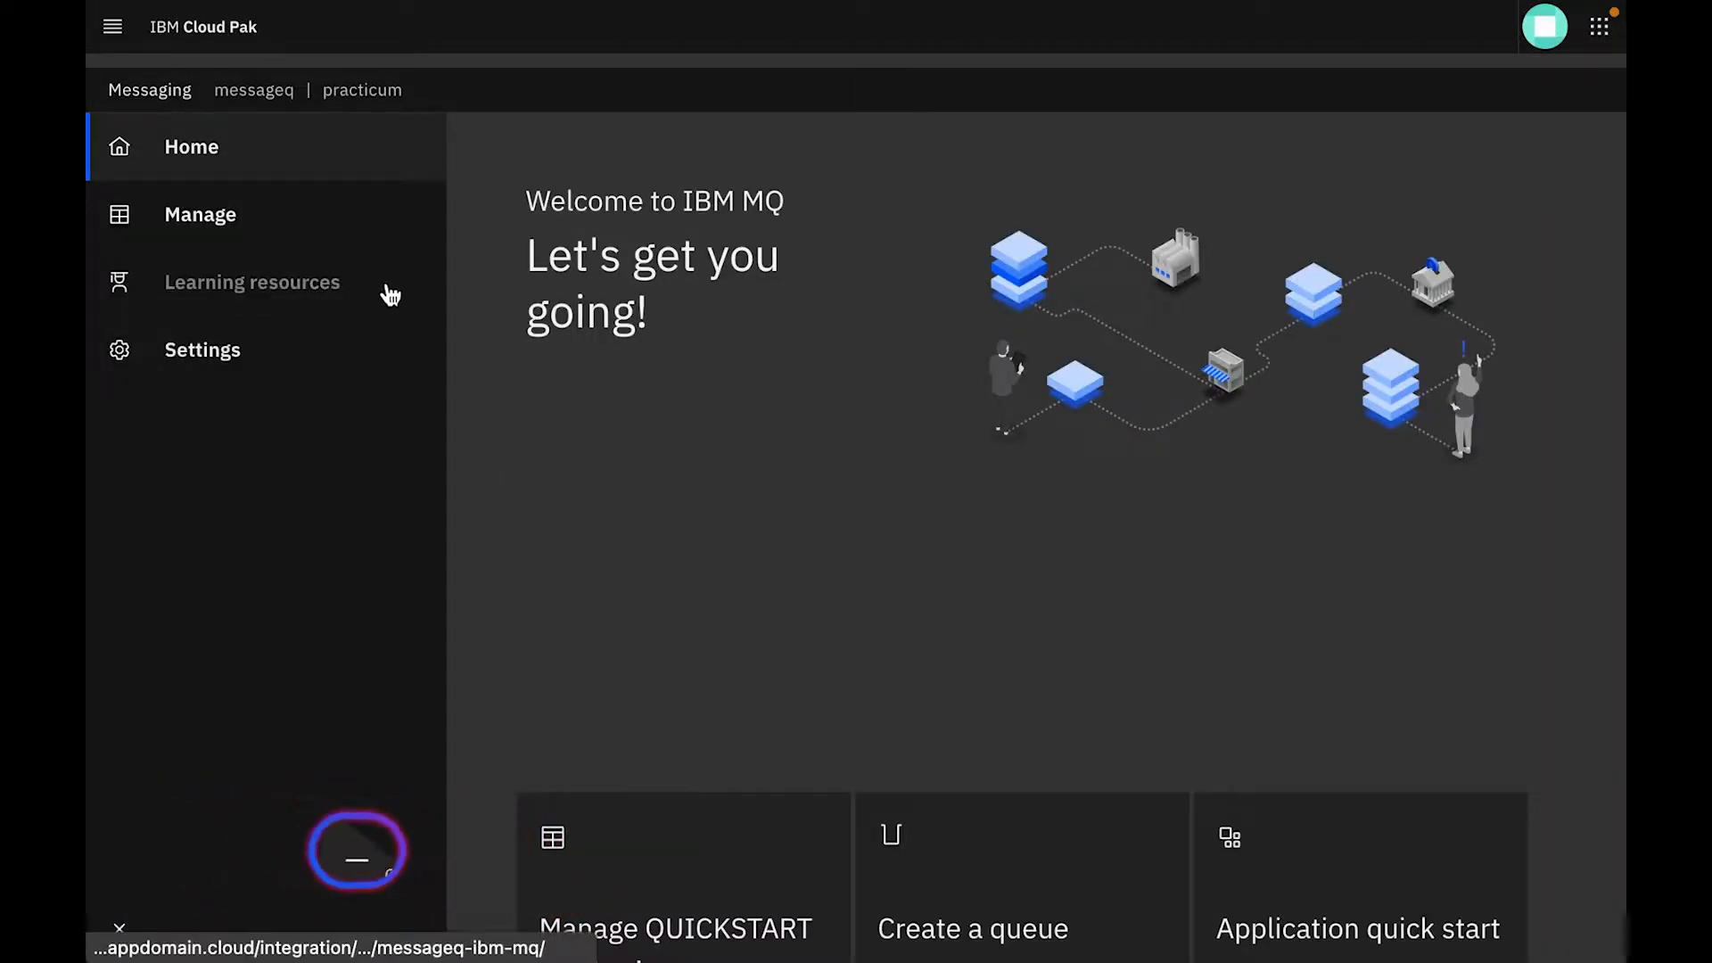
Start creating a local queue on the QUICKSTART queue manager and name it drinksq
scroll(633, 691, "down", 2)
scroll(630, 685, "down", 1)
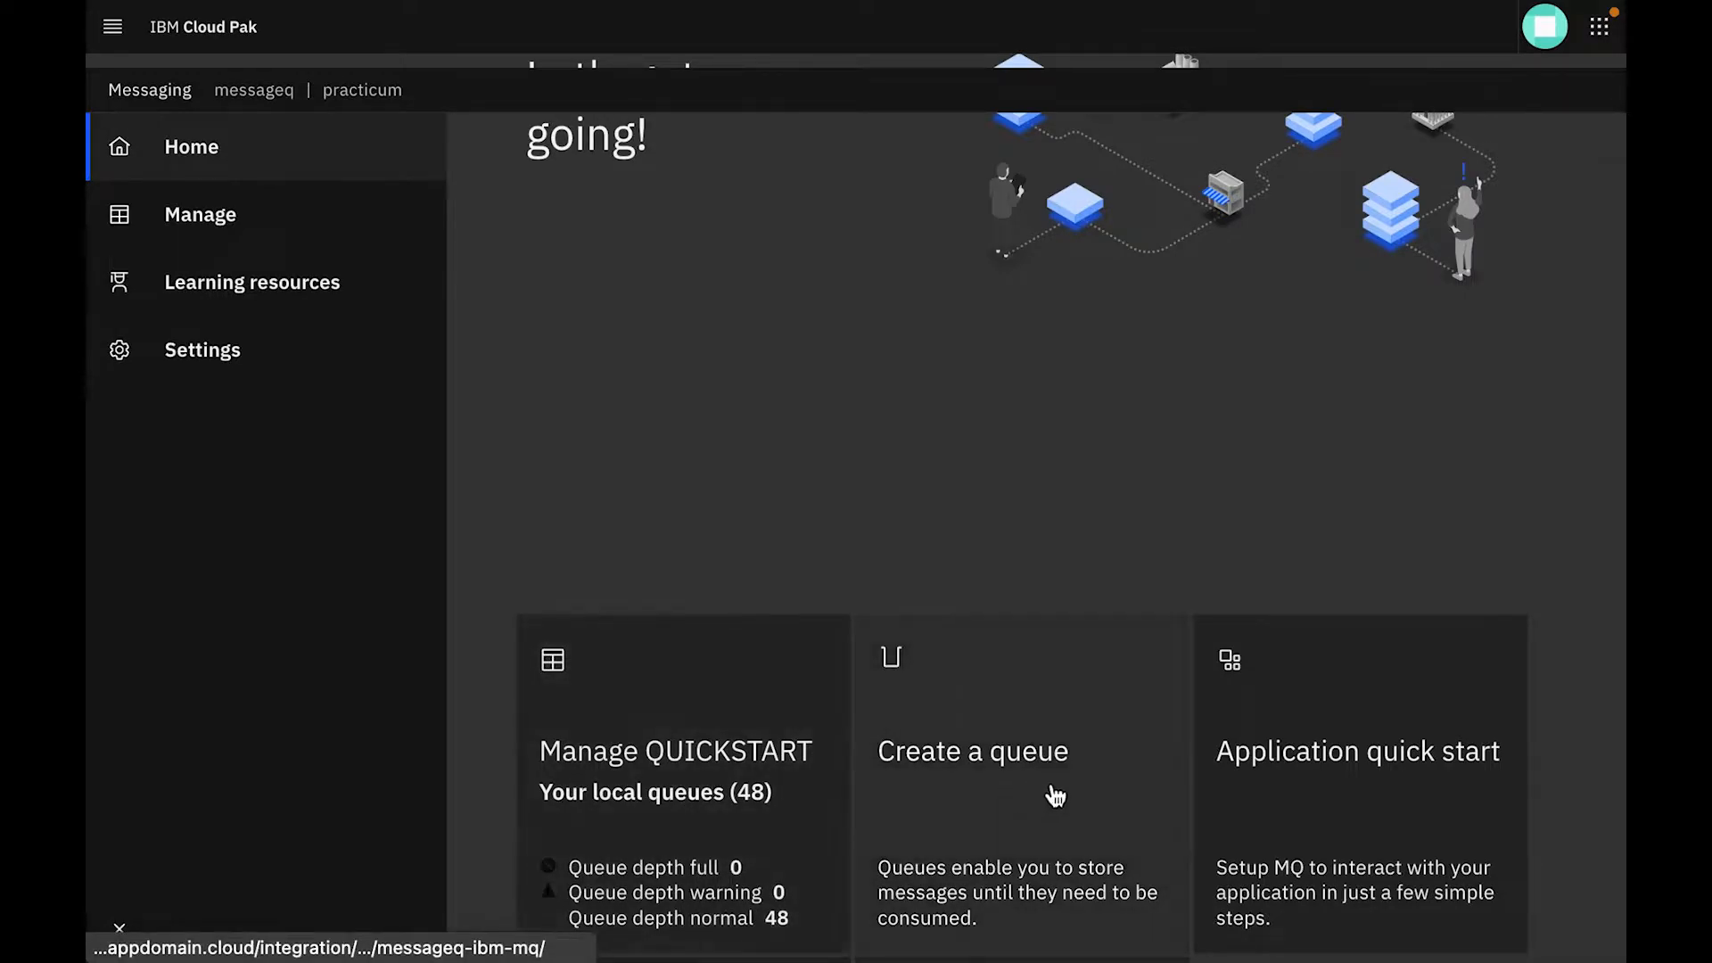
scroll(1135, 809, "down", 5)
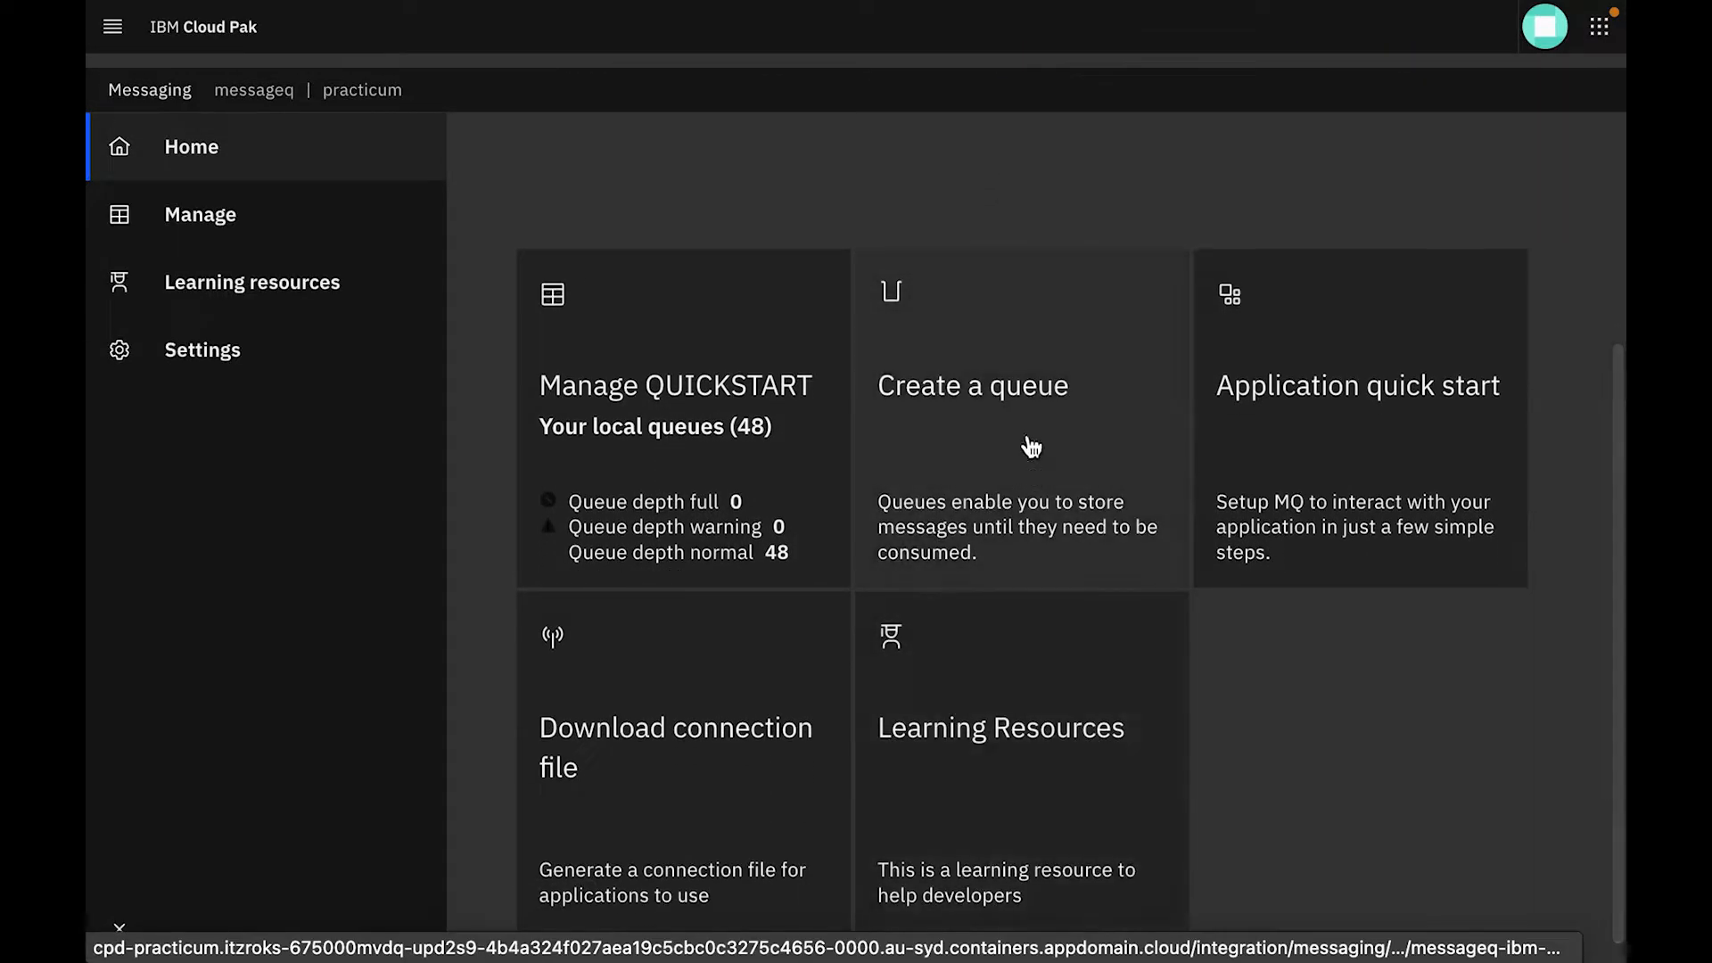
left_click(1033, 406)
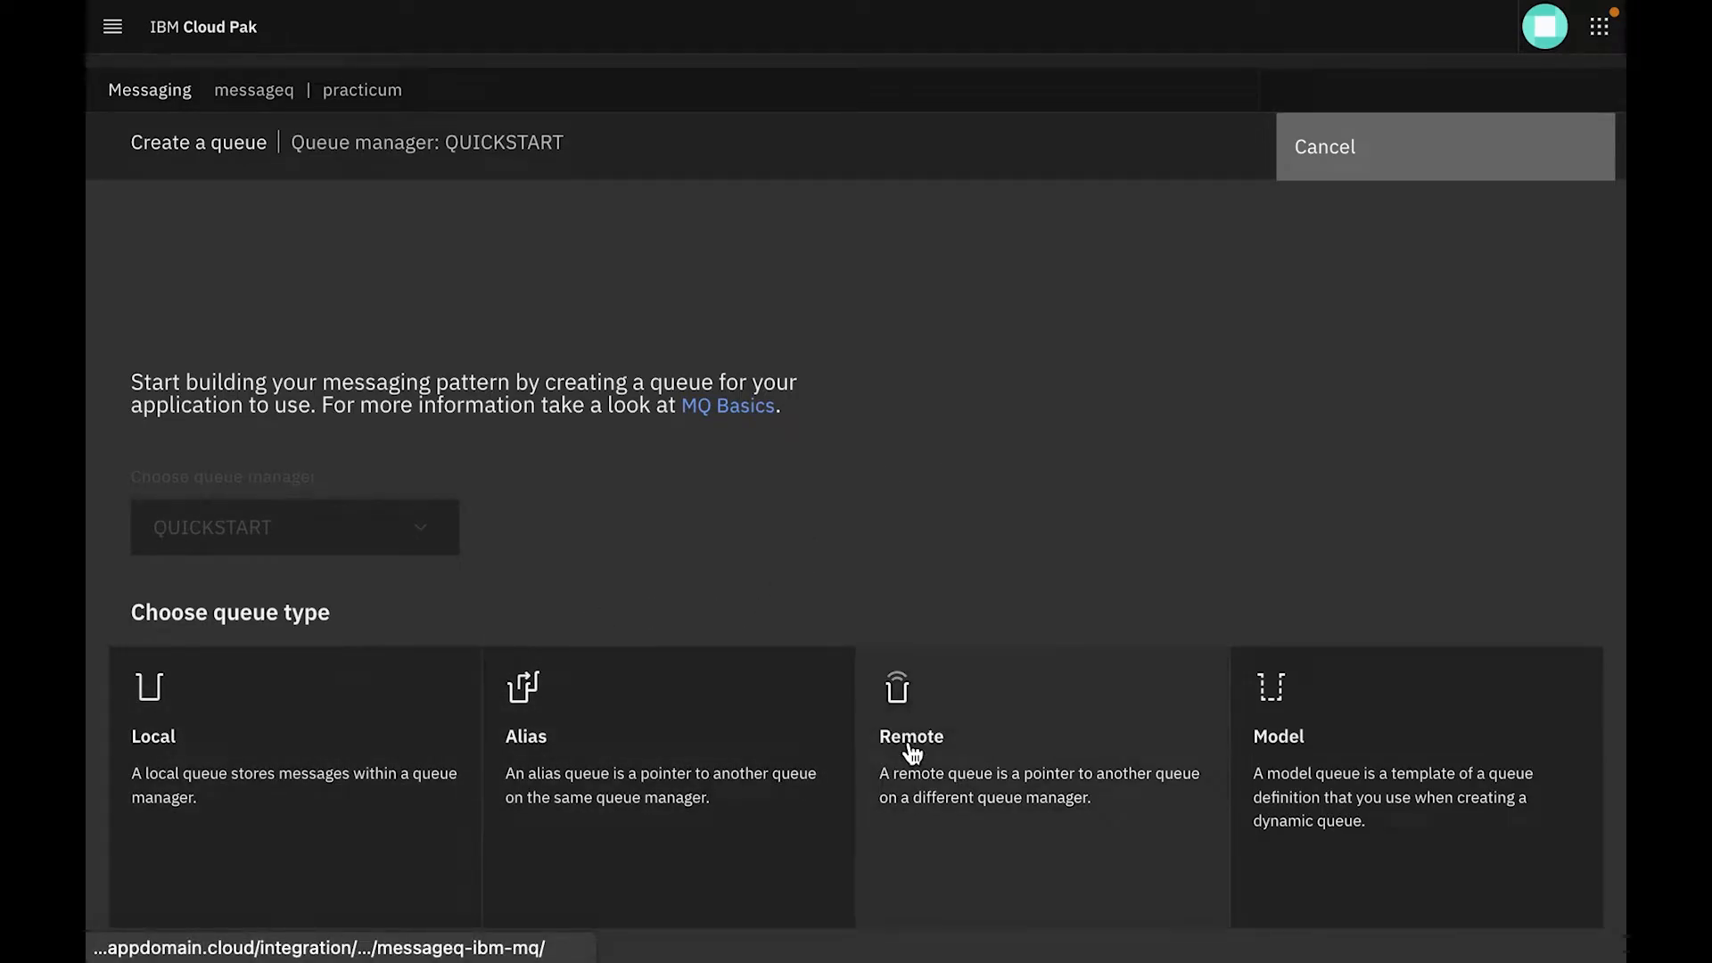
left_click(293, 729)
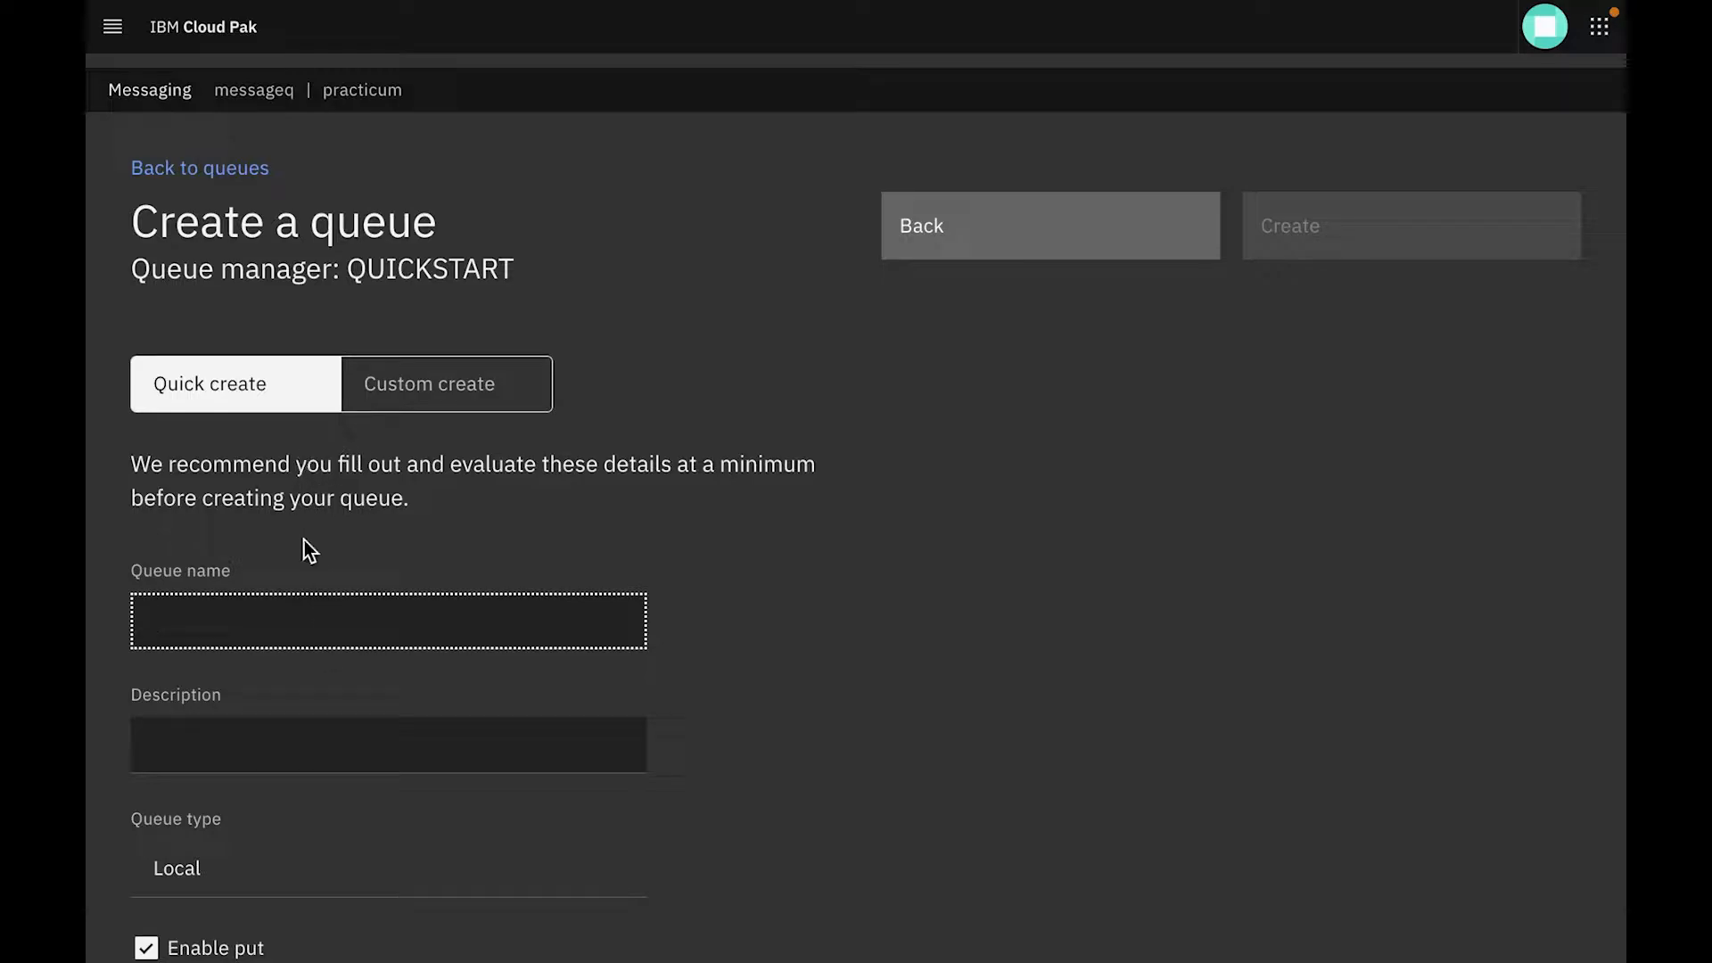
type("drinksq")
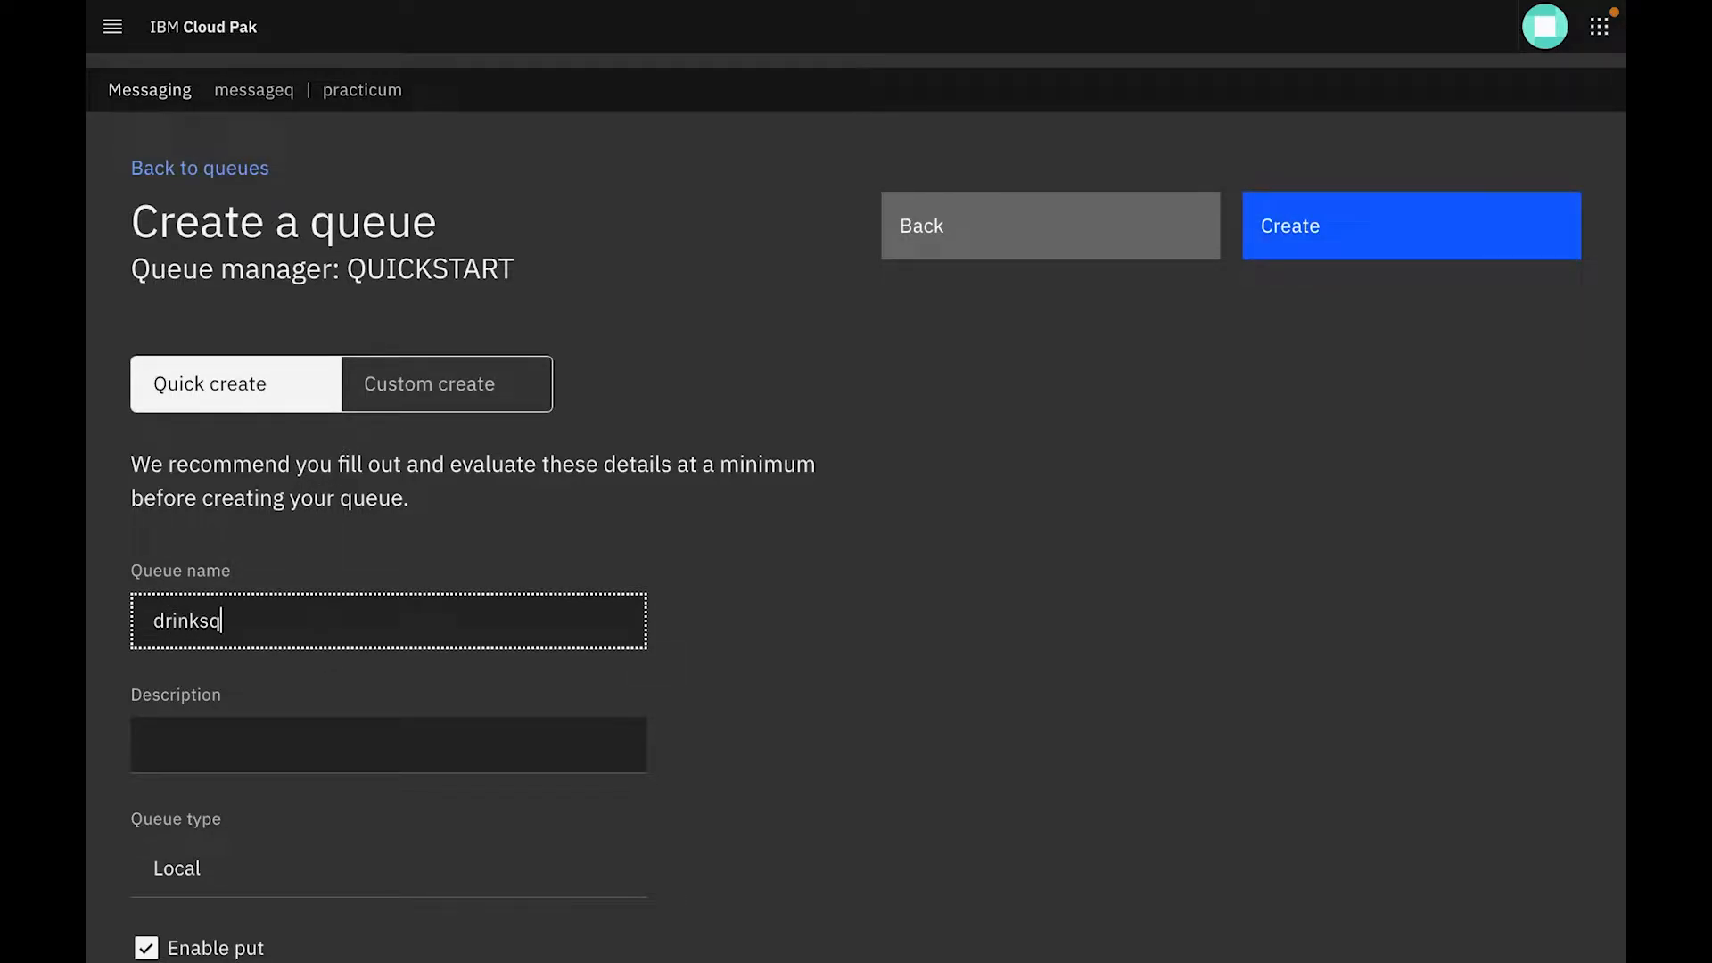
key("Tab")
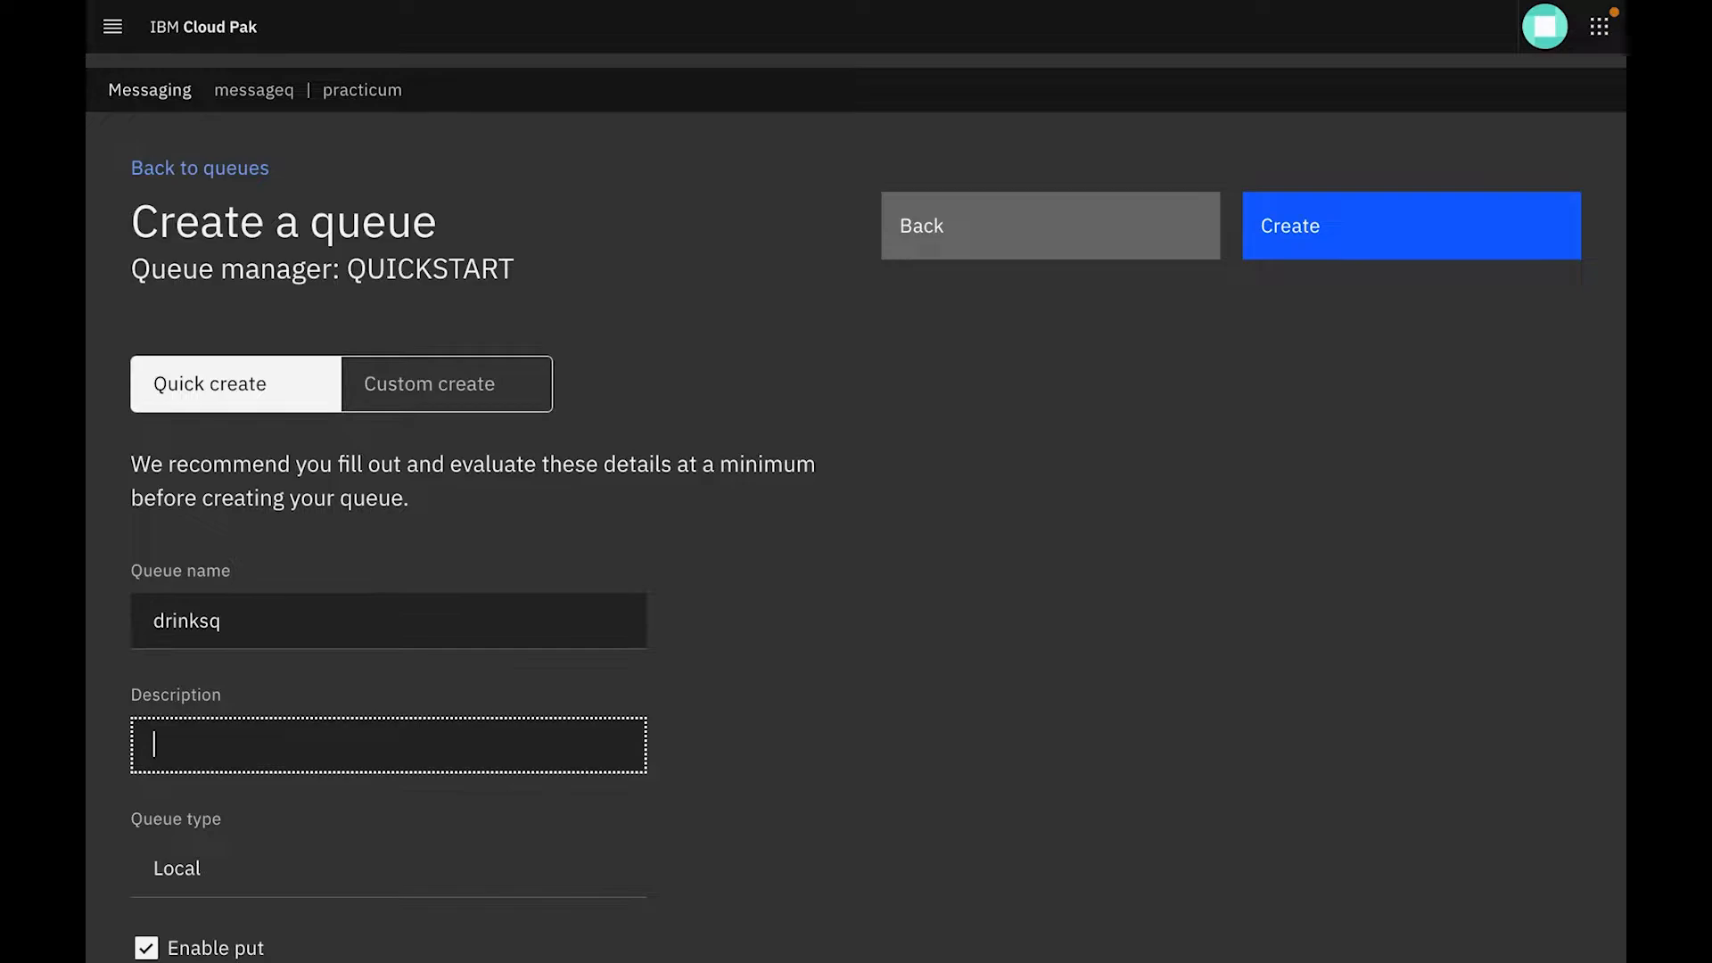
type("a queue fo")
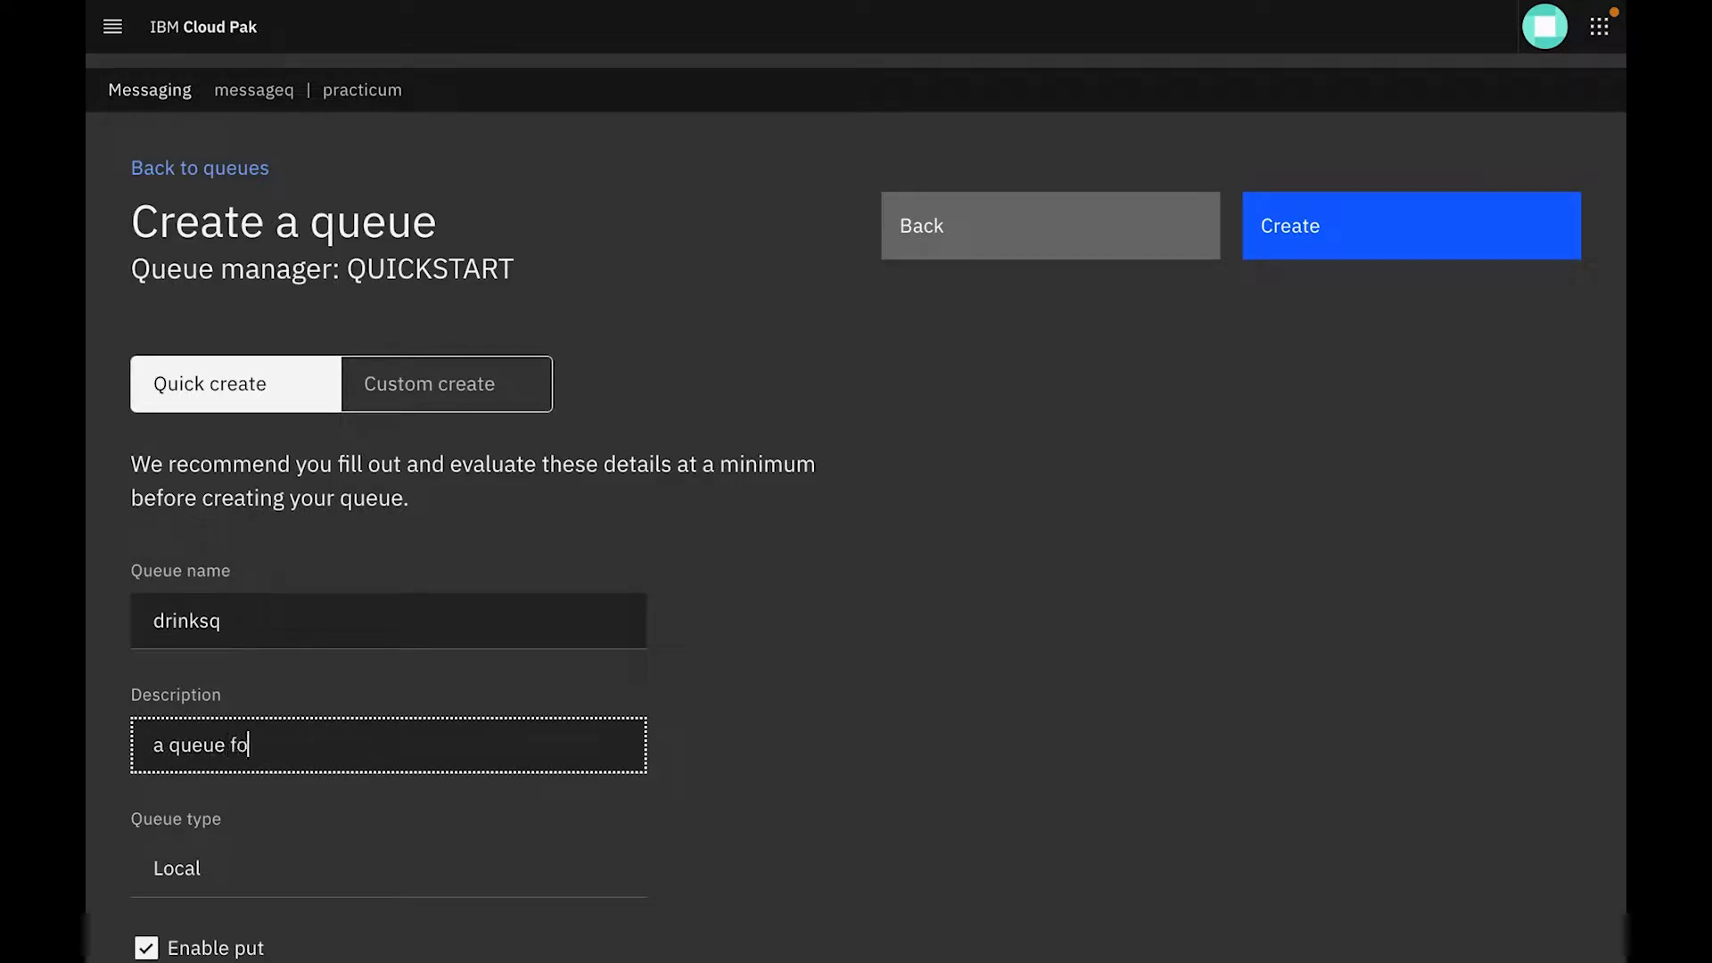
type("r storing drinks orders")
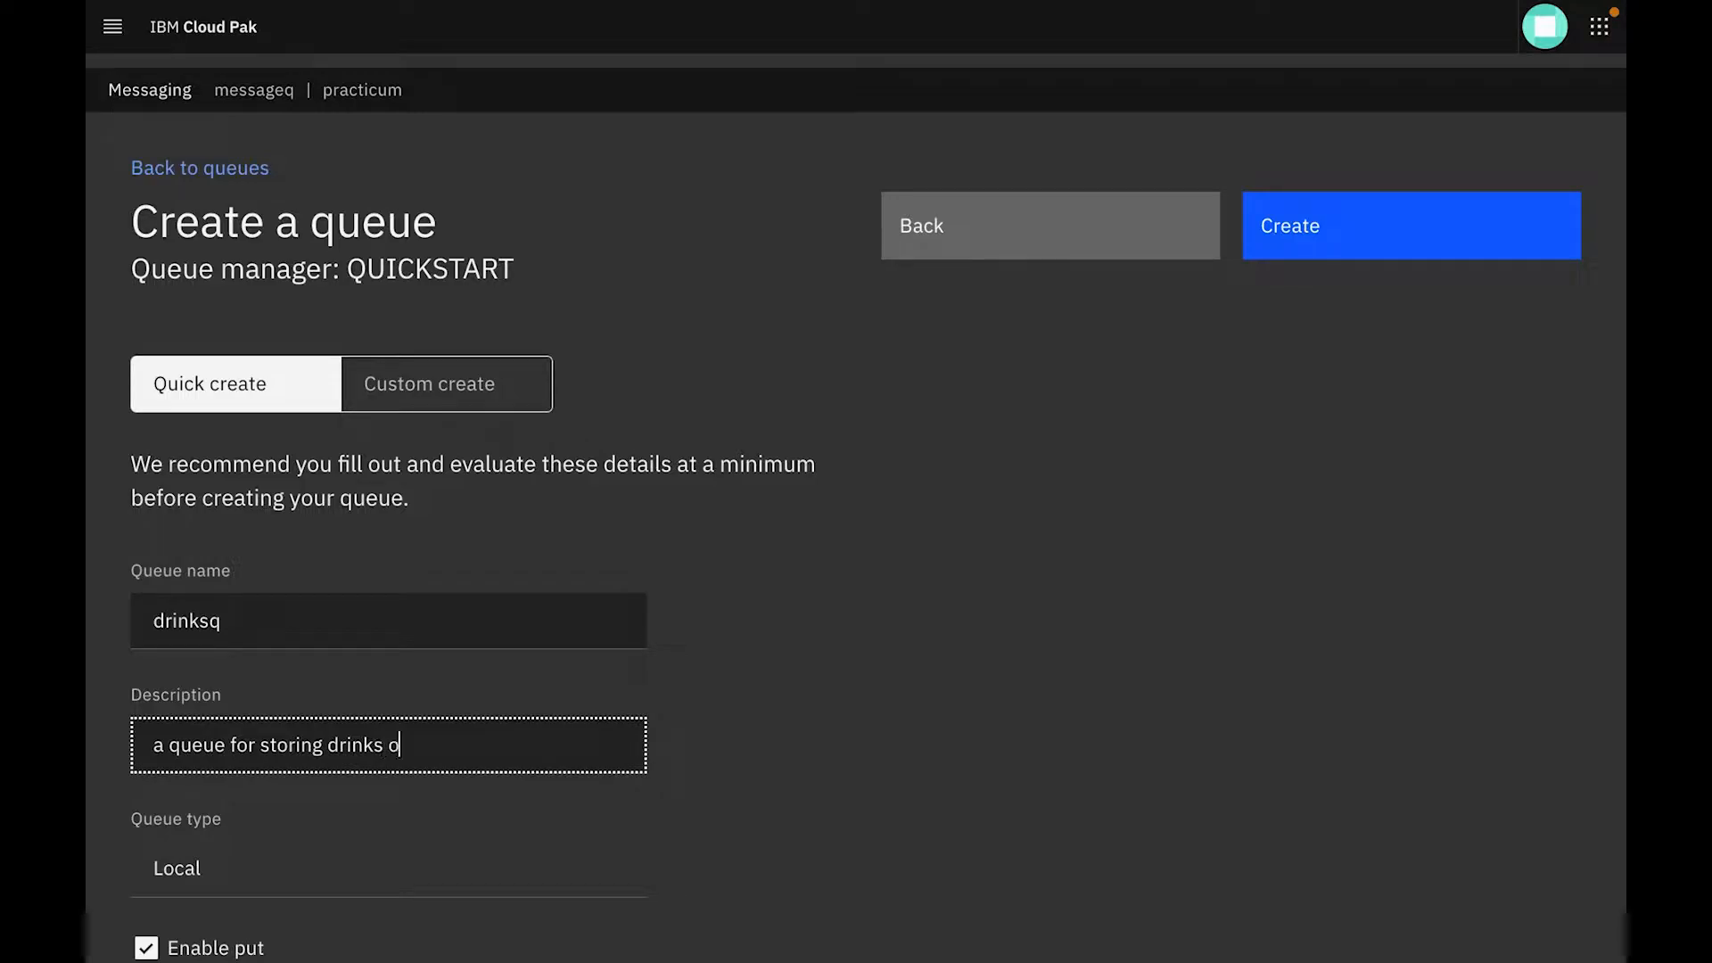
key("BackSpace")
key("BackSpace")
key("BackSpace")
key("BackSpace")
key("BackSpace")
key("BackSpace")
key("BackSpace")
key("BackSpace")
key("BackSpace")
key("BackSpace")
key("BackSpace")
key("BackSpace")
key("BackSpace")
key("BackSpace")
key("BackSpace")
key("BackSpace")
key("BackSpace")
key("BackSpace")
key("BackSpace")
key("BackSpace")
key("BackSpace")
key("BackSpace")
key("BackSpace")
key("BackSpace")
key("BackSpace")
key("BackSpace")
key("BackSpace")
key("BackSpace")
key("BackSpace")
key("BackSpace")
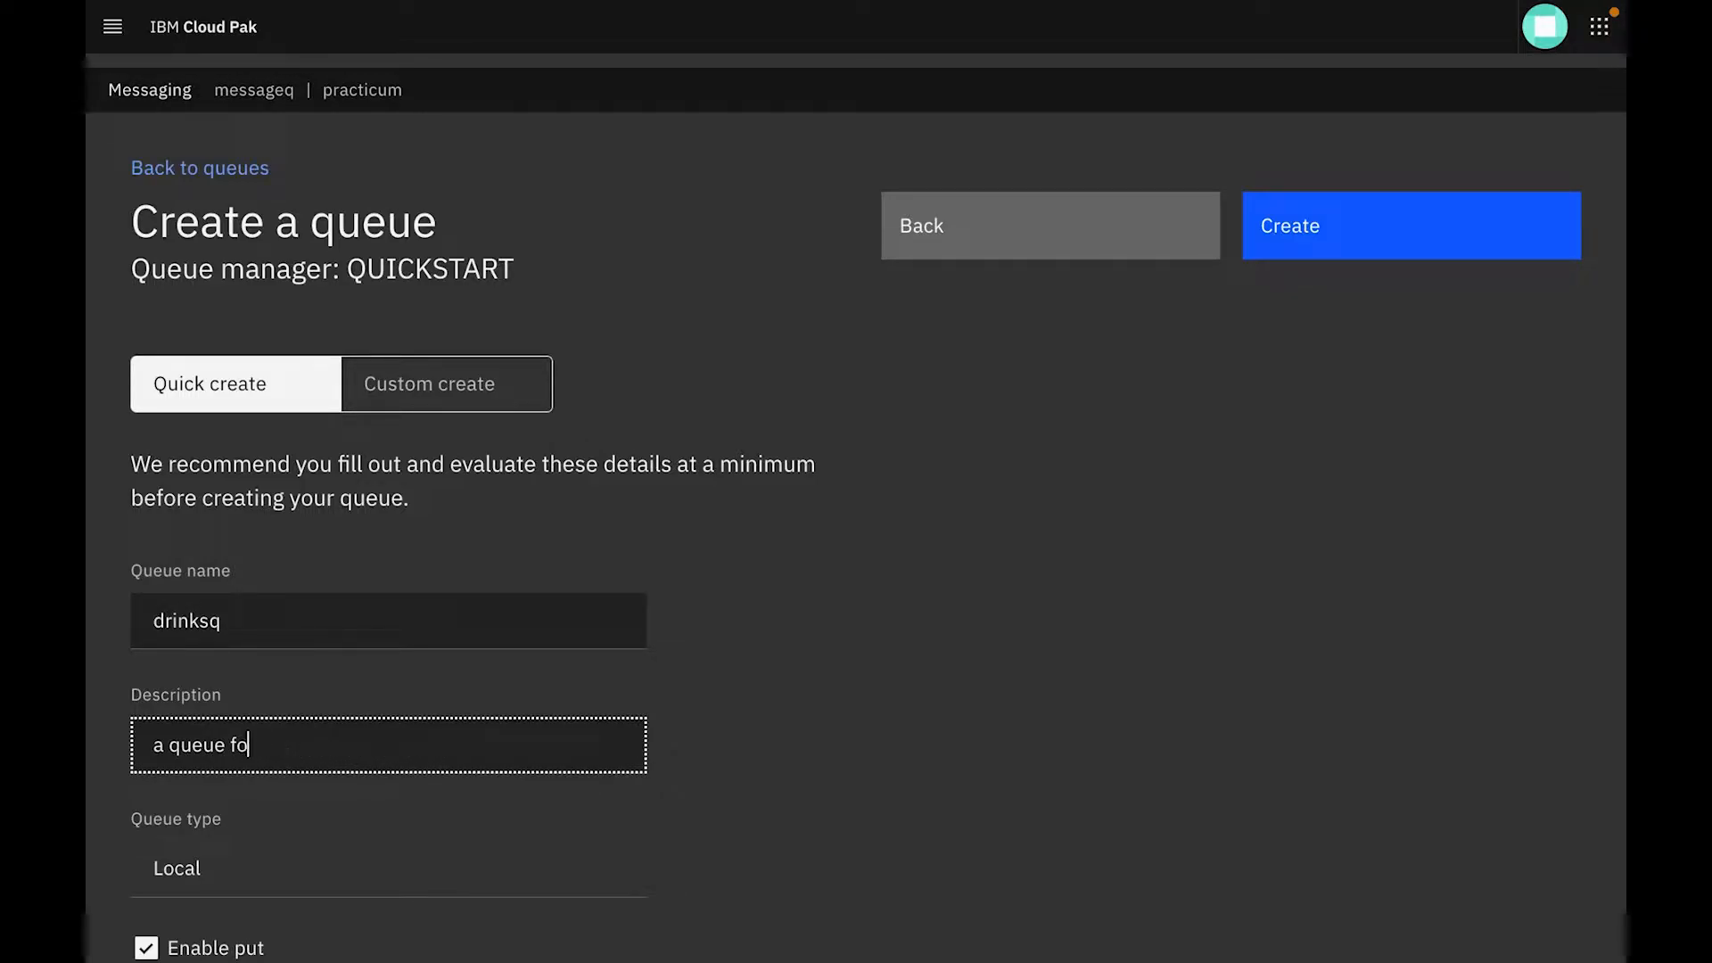
Set the queue description to "store chocolate orders" and create the queue with the default depth and message length
type("soore chocolate orders")
scroll(348, 560, "down", 4)
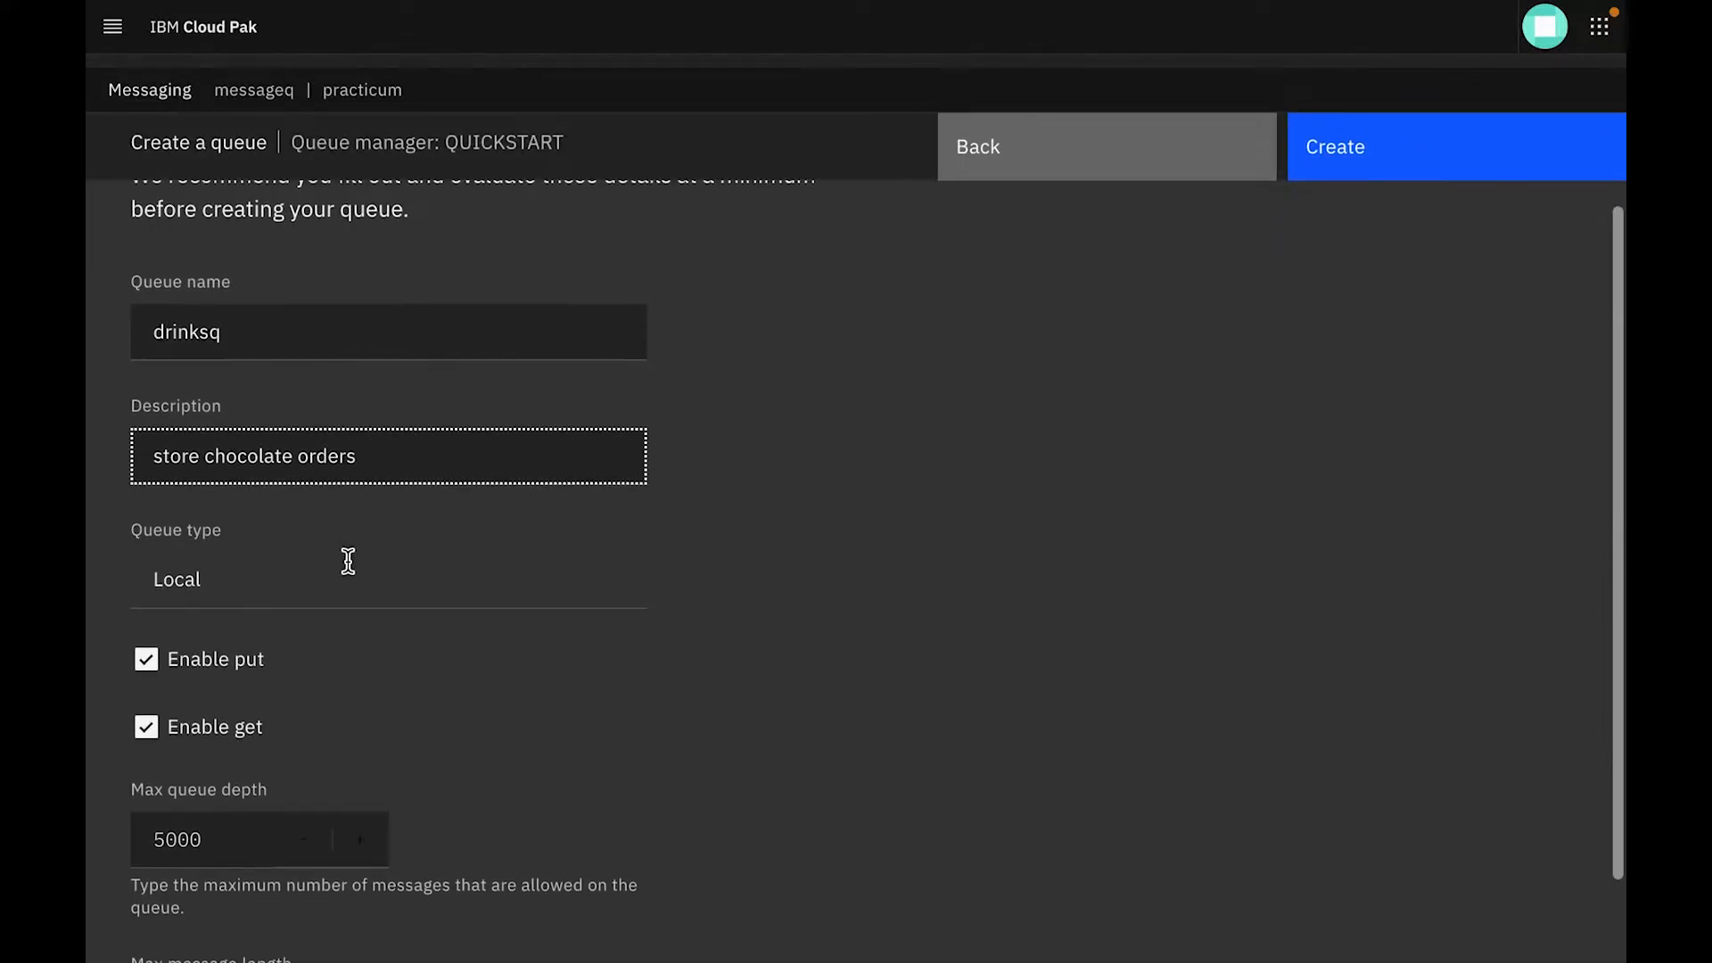
scroll(347, 559, "down", 1)
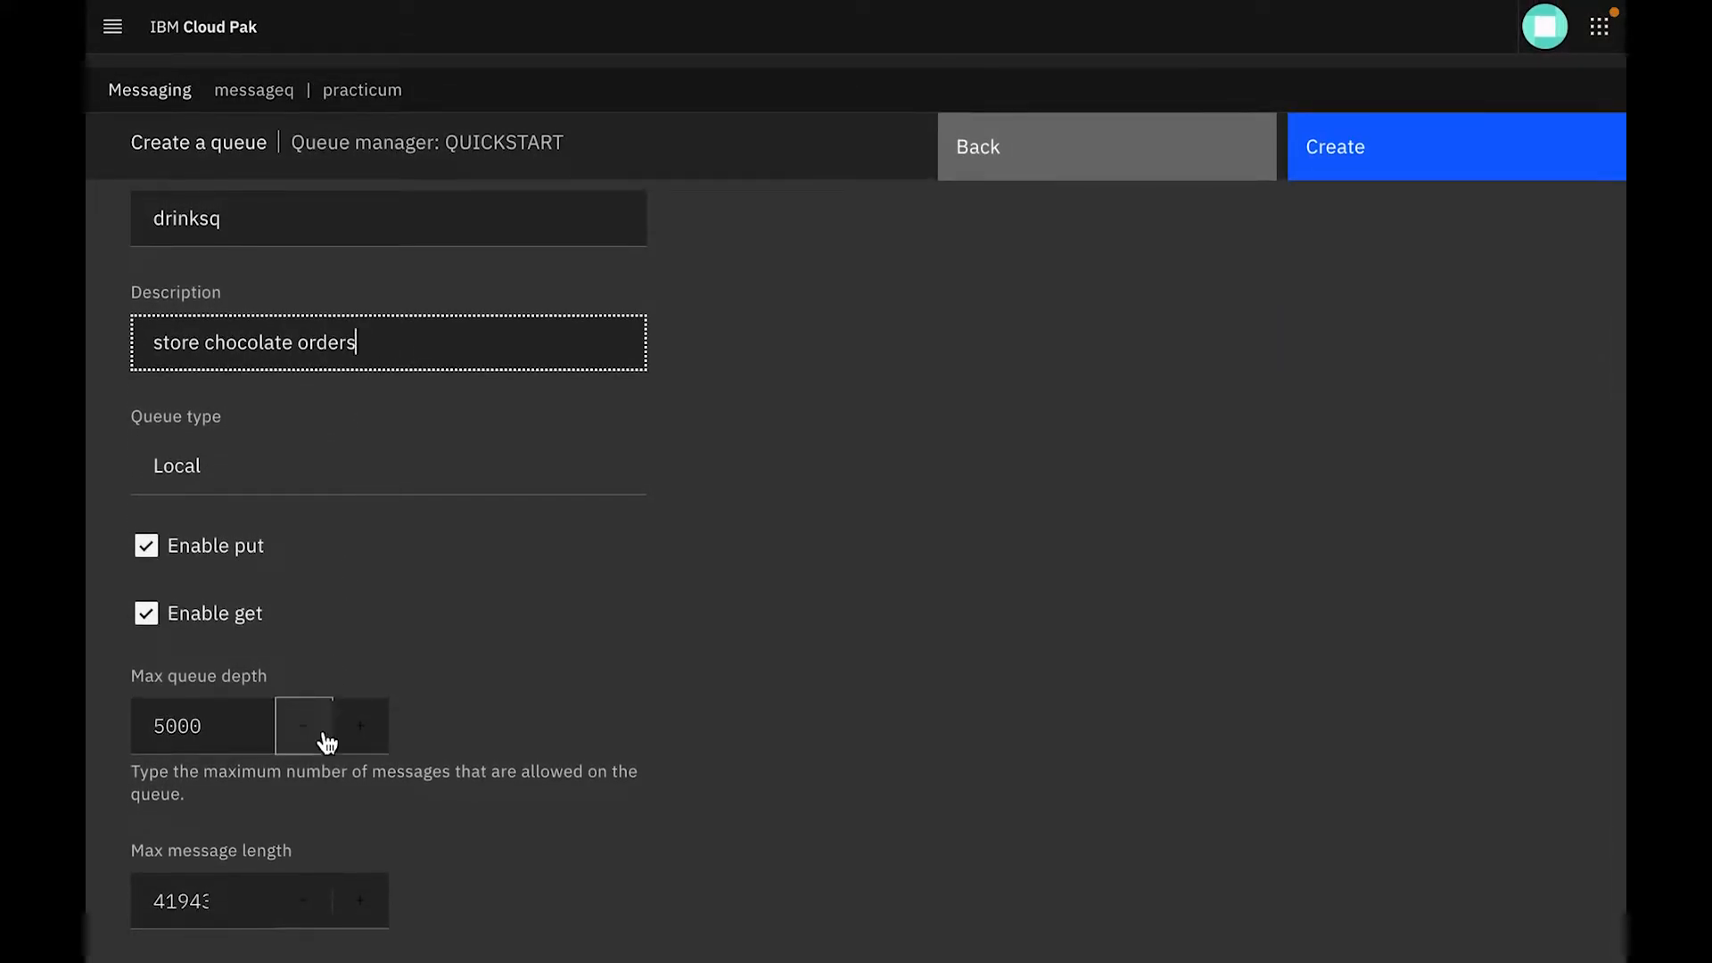
scroll(676, 535, "up", 5)
left_click(1387, 254)
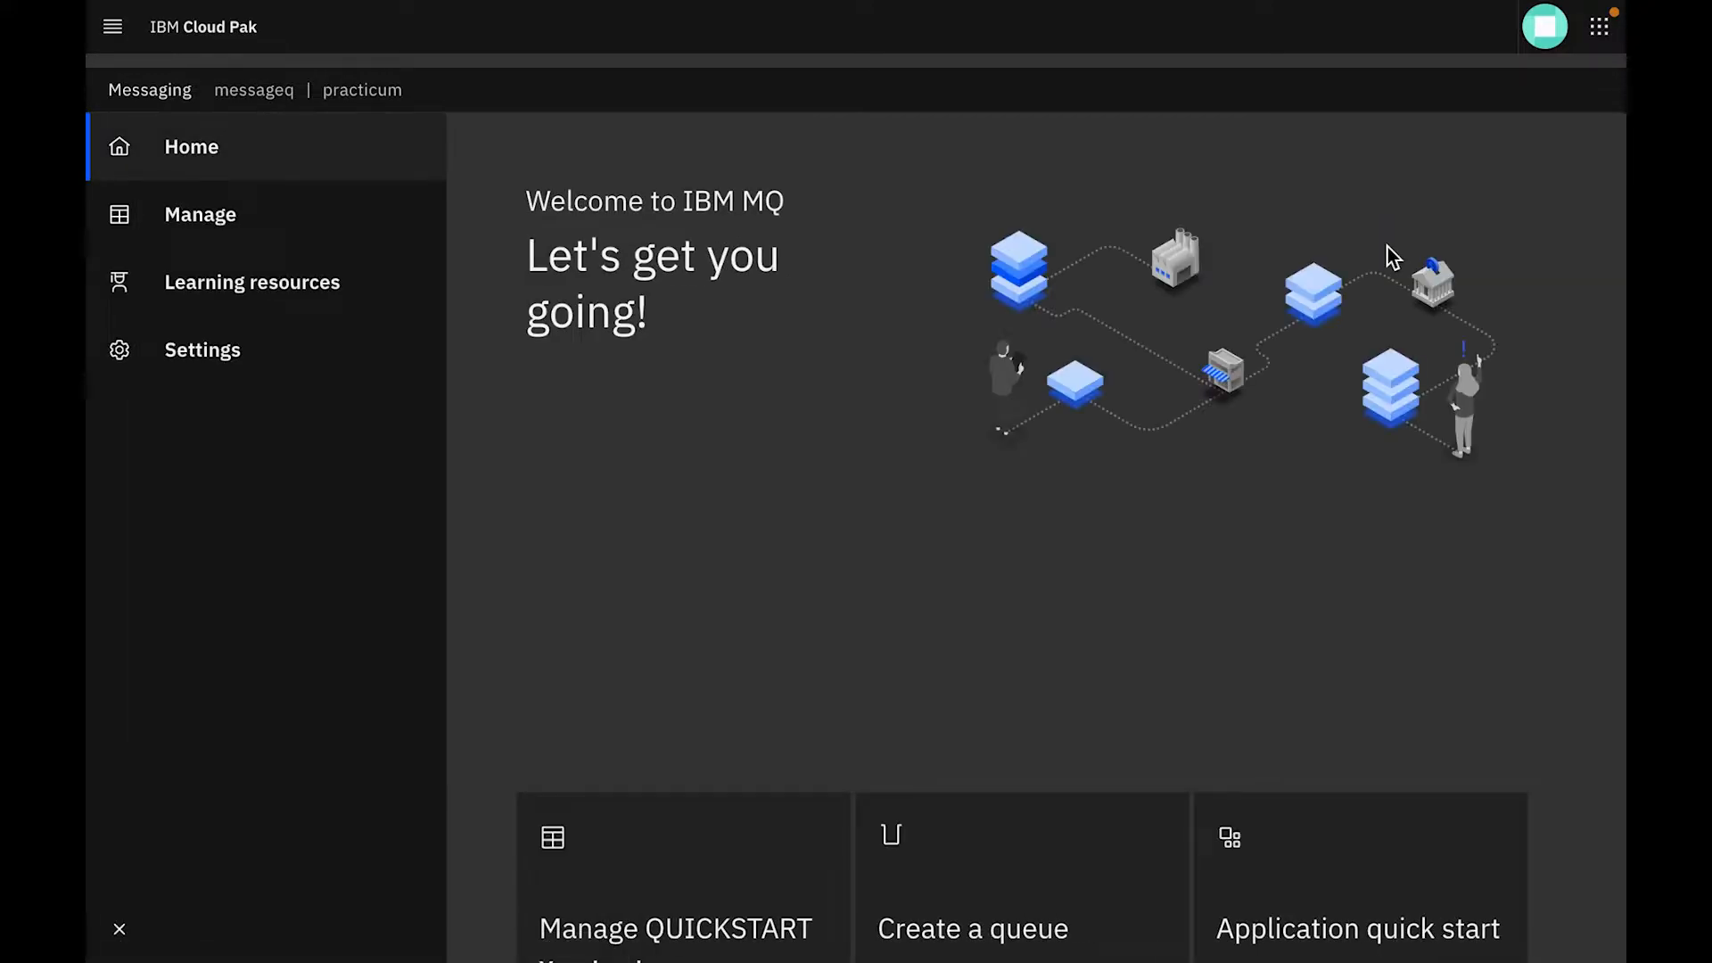
Open the message list of the drinksq queue in the QUICKSTART queue manager
scroll(939, 733, "down", 3)
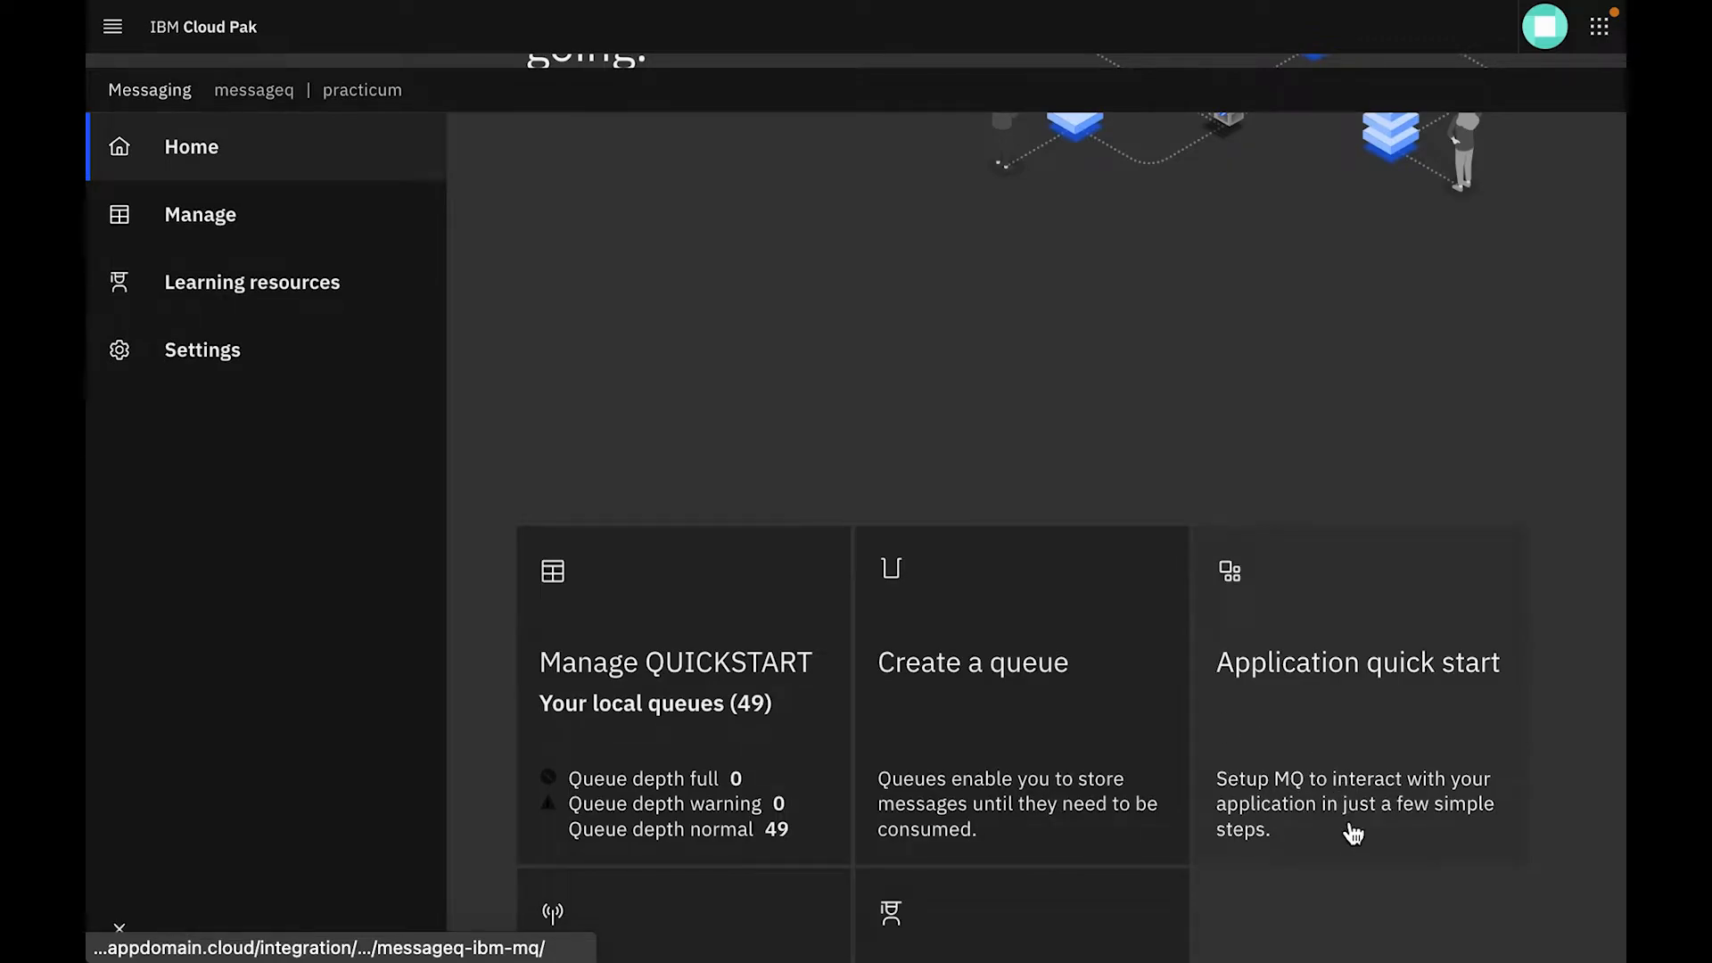
scroll(1345, 826, "down", 2)
left_click(661, 599)
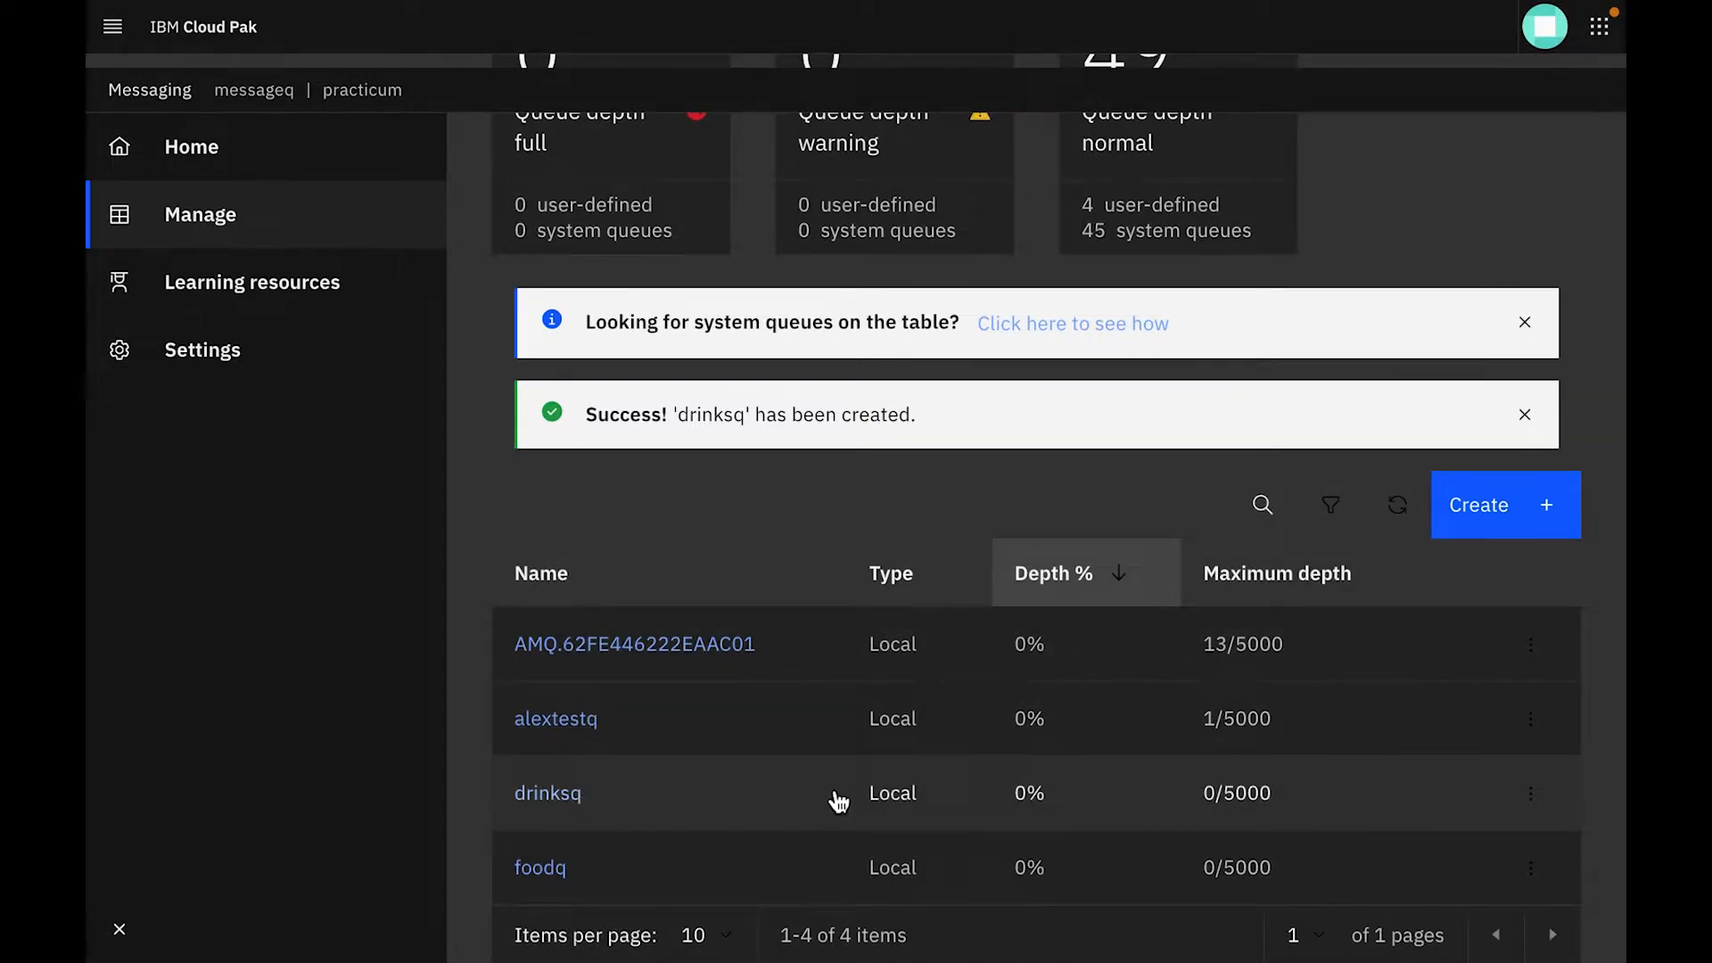
left_click(552, 795)
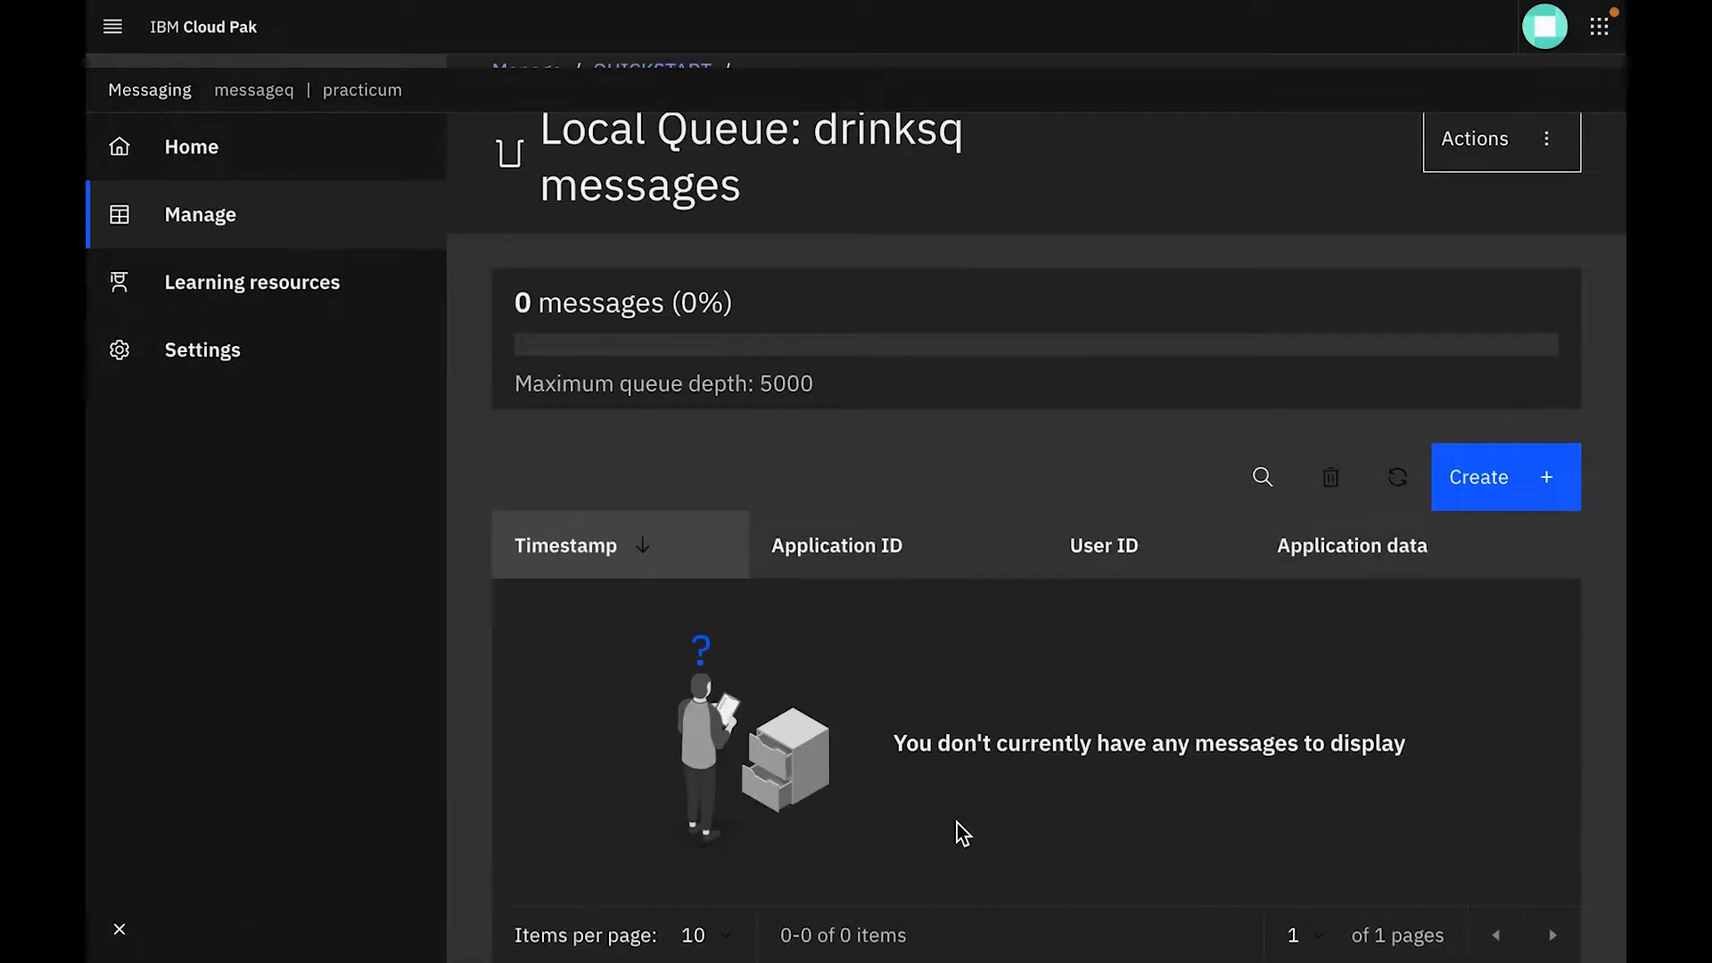
Sort the drinksq message list by Application ID, User ID and Application data in turn
left_click(868, 548)
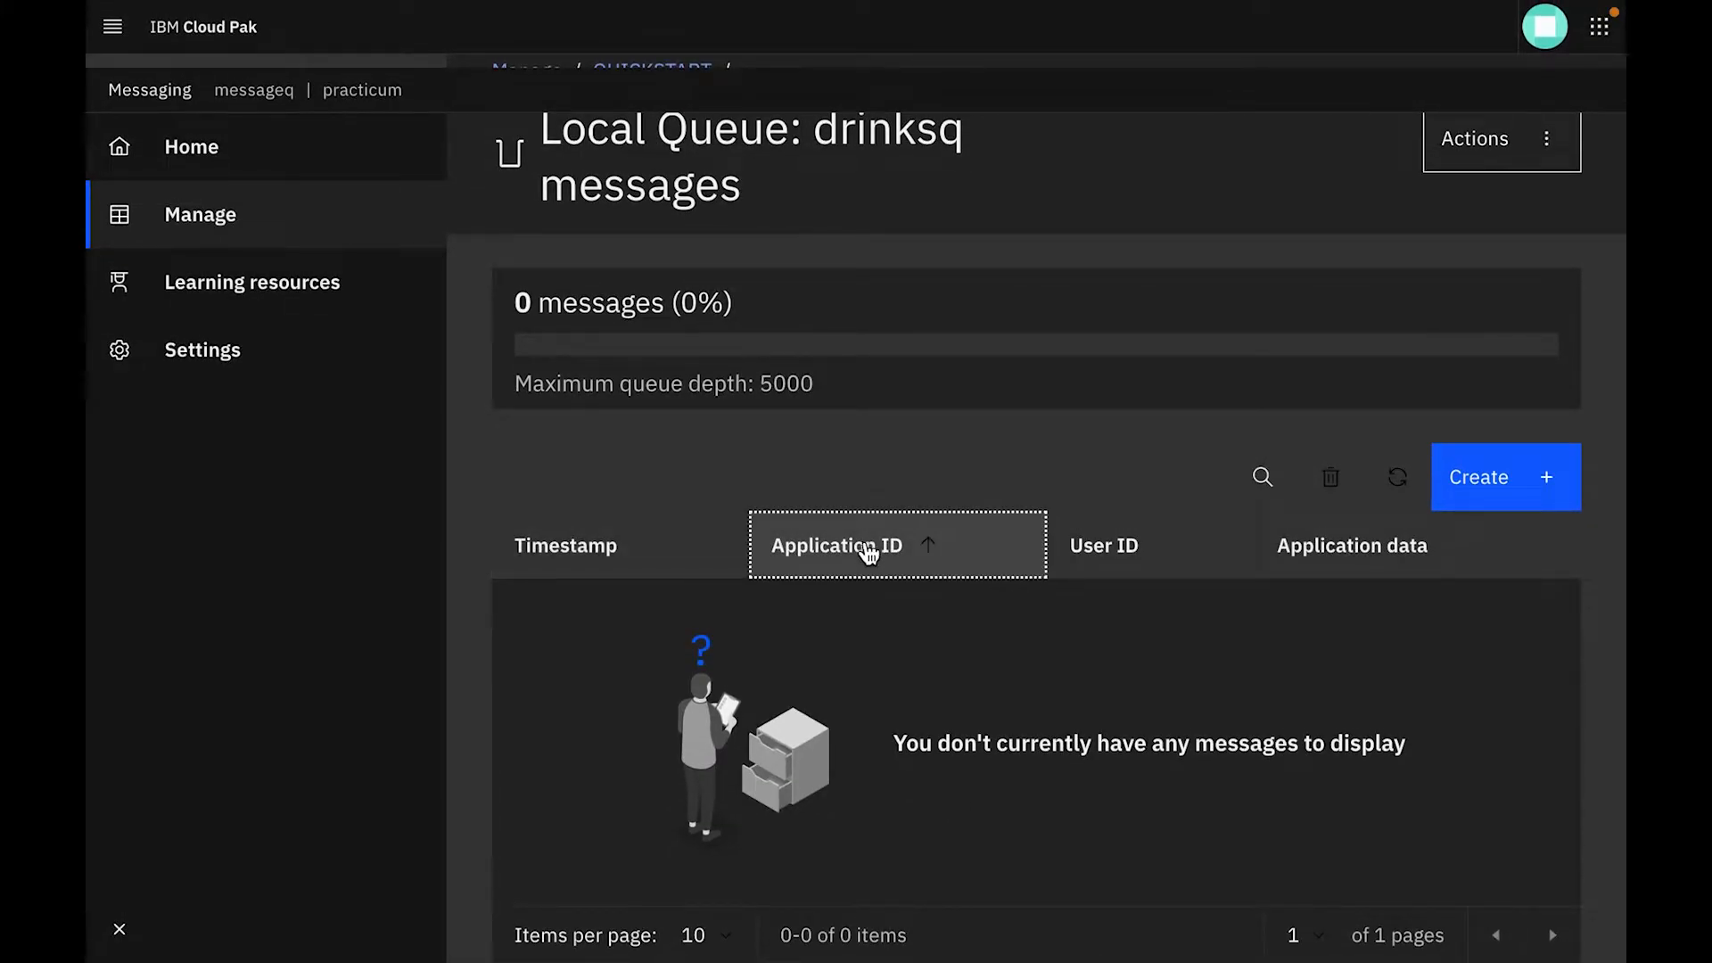
left_click(1104, 547)
left_click(1301, 571)
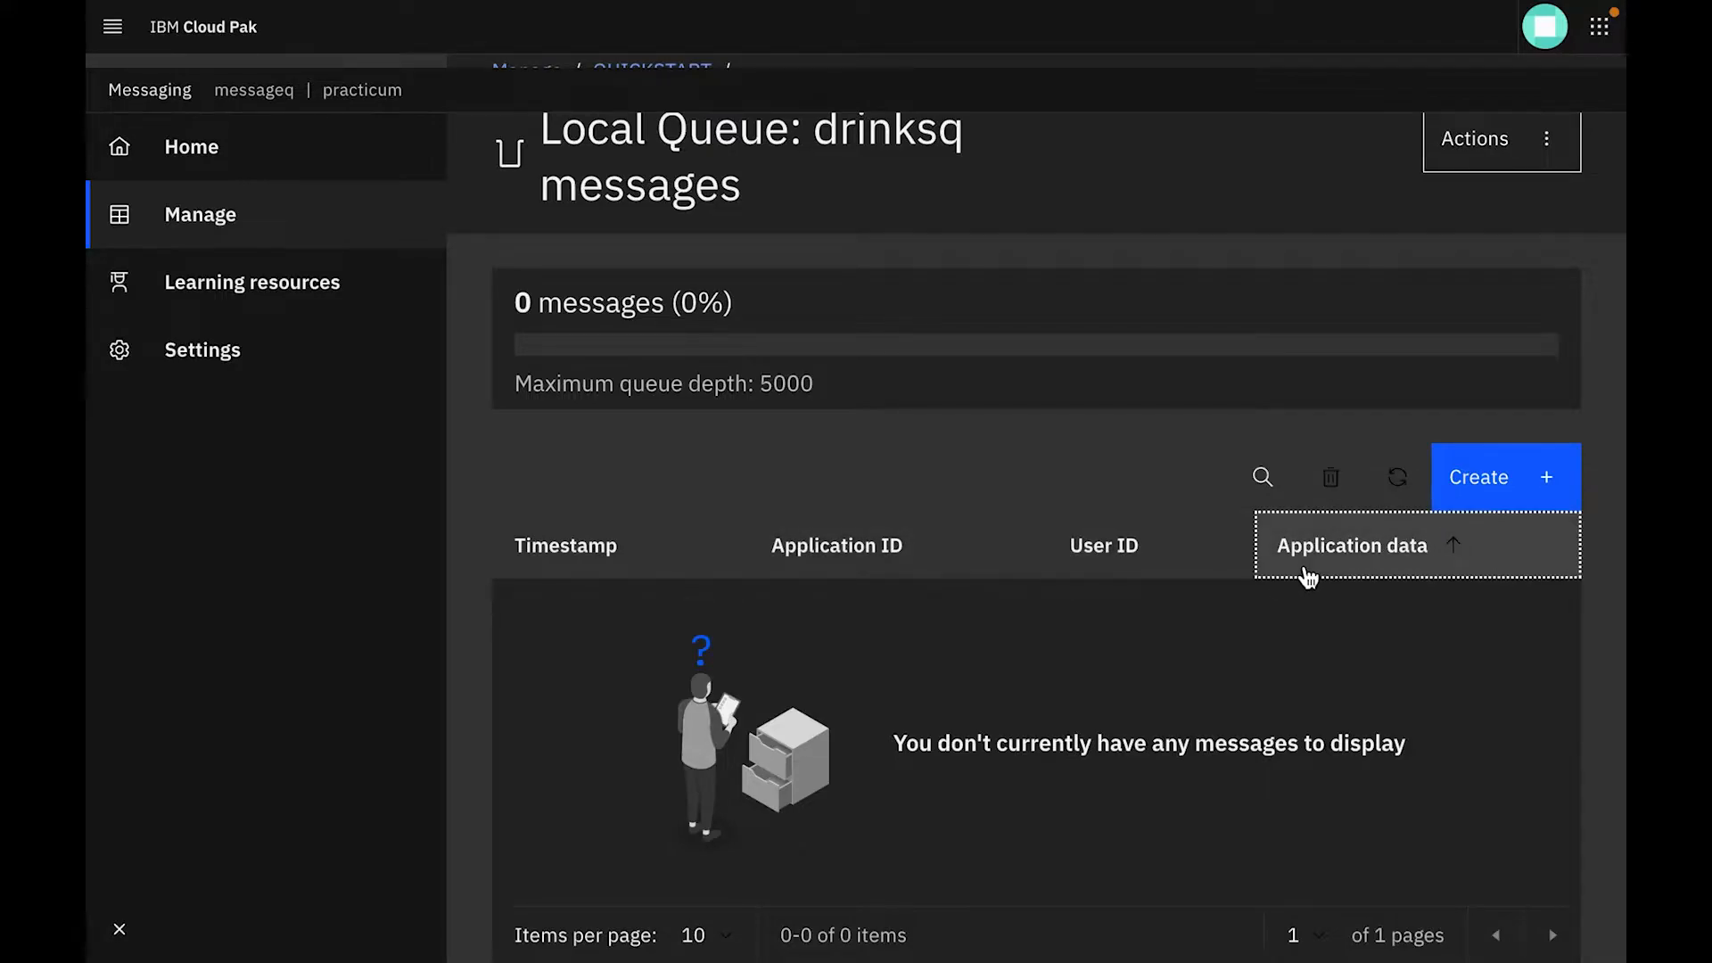
scroll(740, 455, "up", 1)
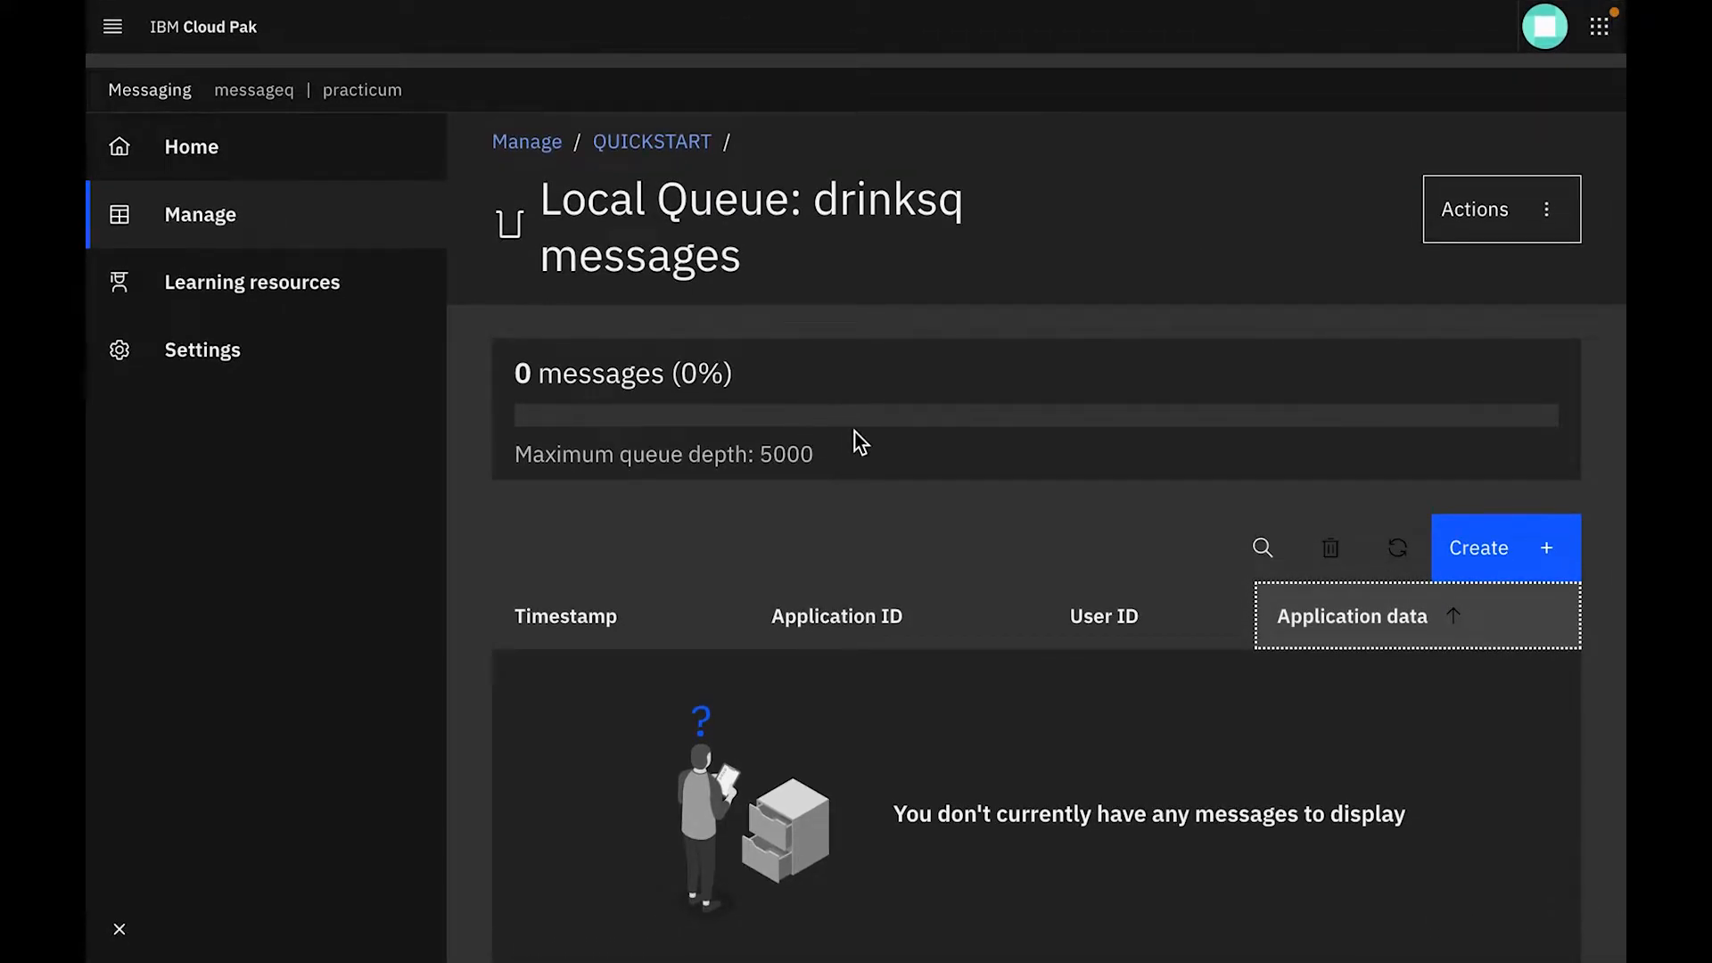
View the drinksq queue's configuration, review its Extended, Events and Storage properties, and return to the message list
key("ctrl+minus")
key("ctrl+minus")
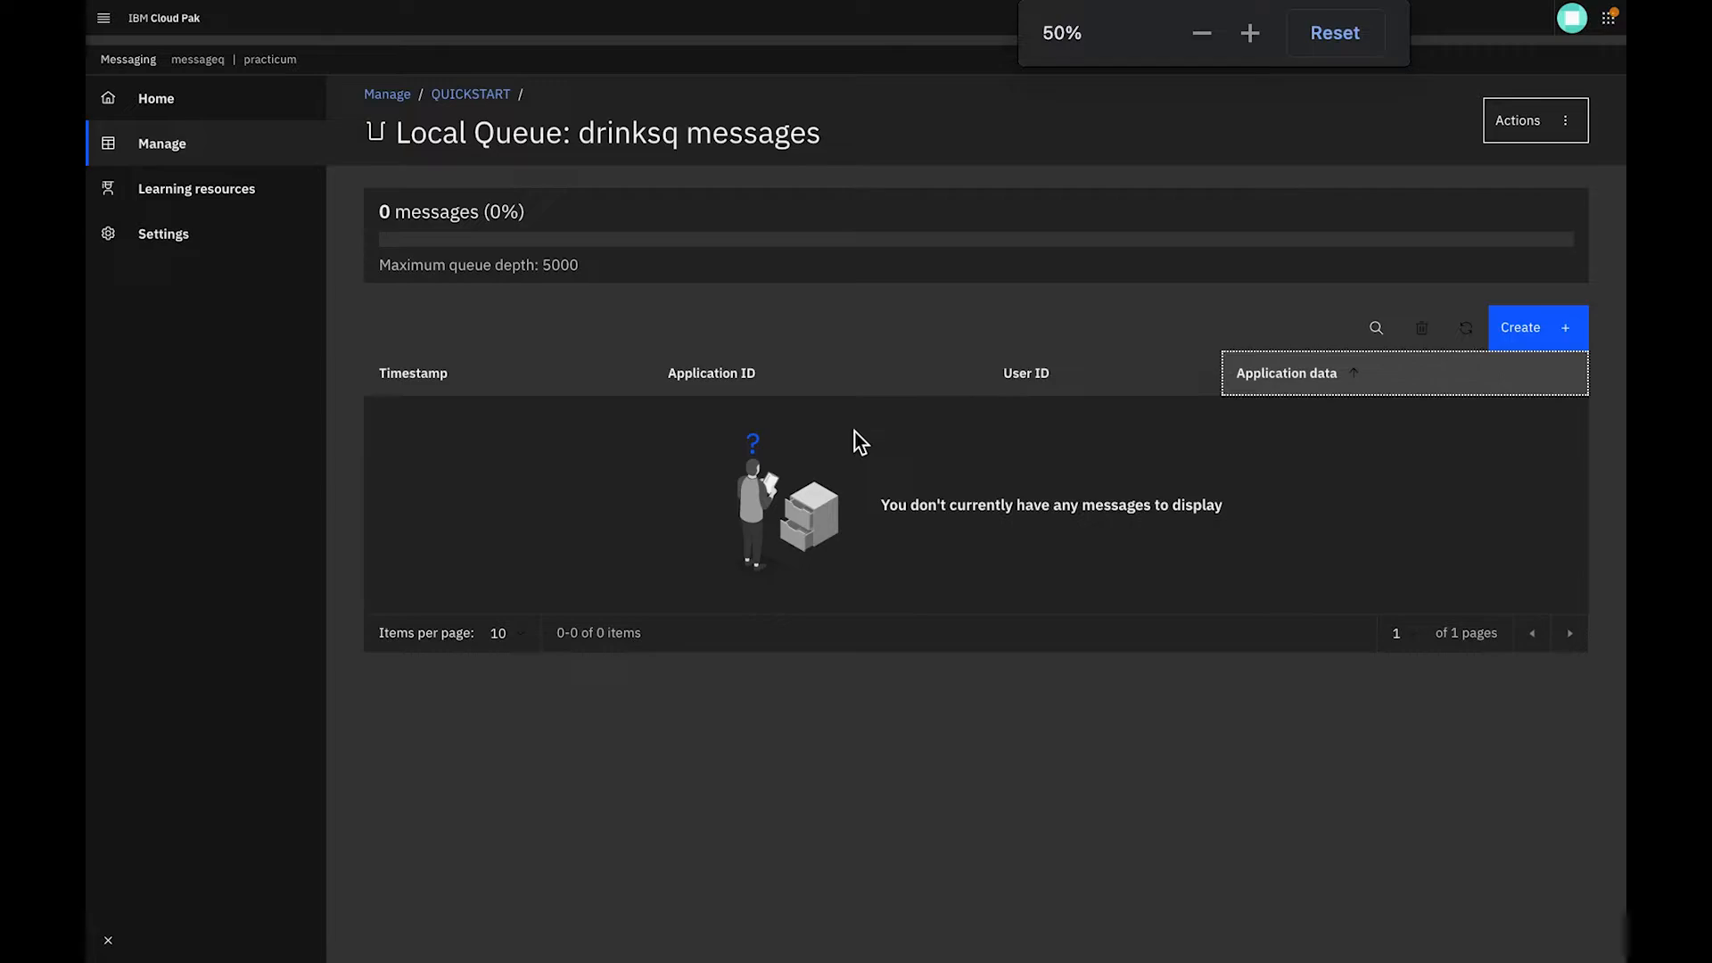
left_click(1585, 129)
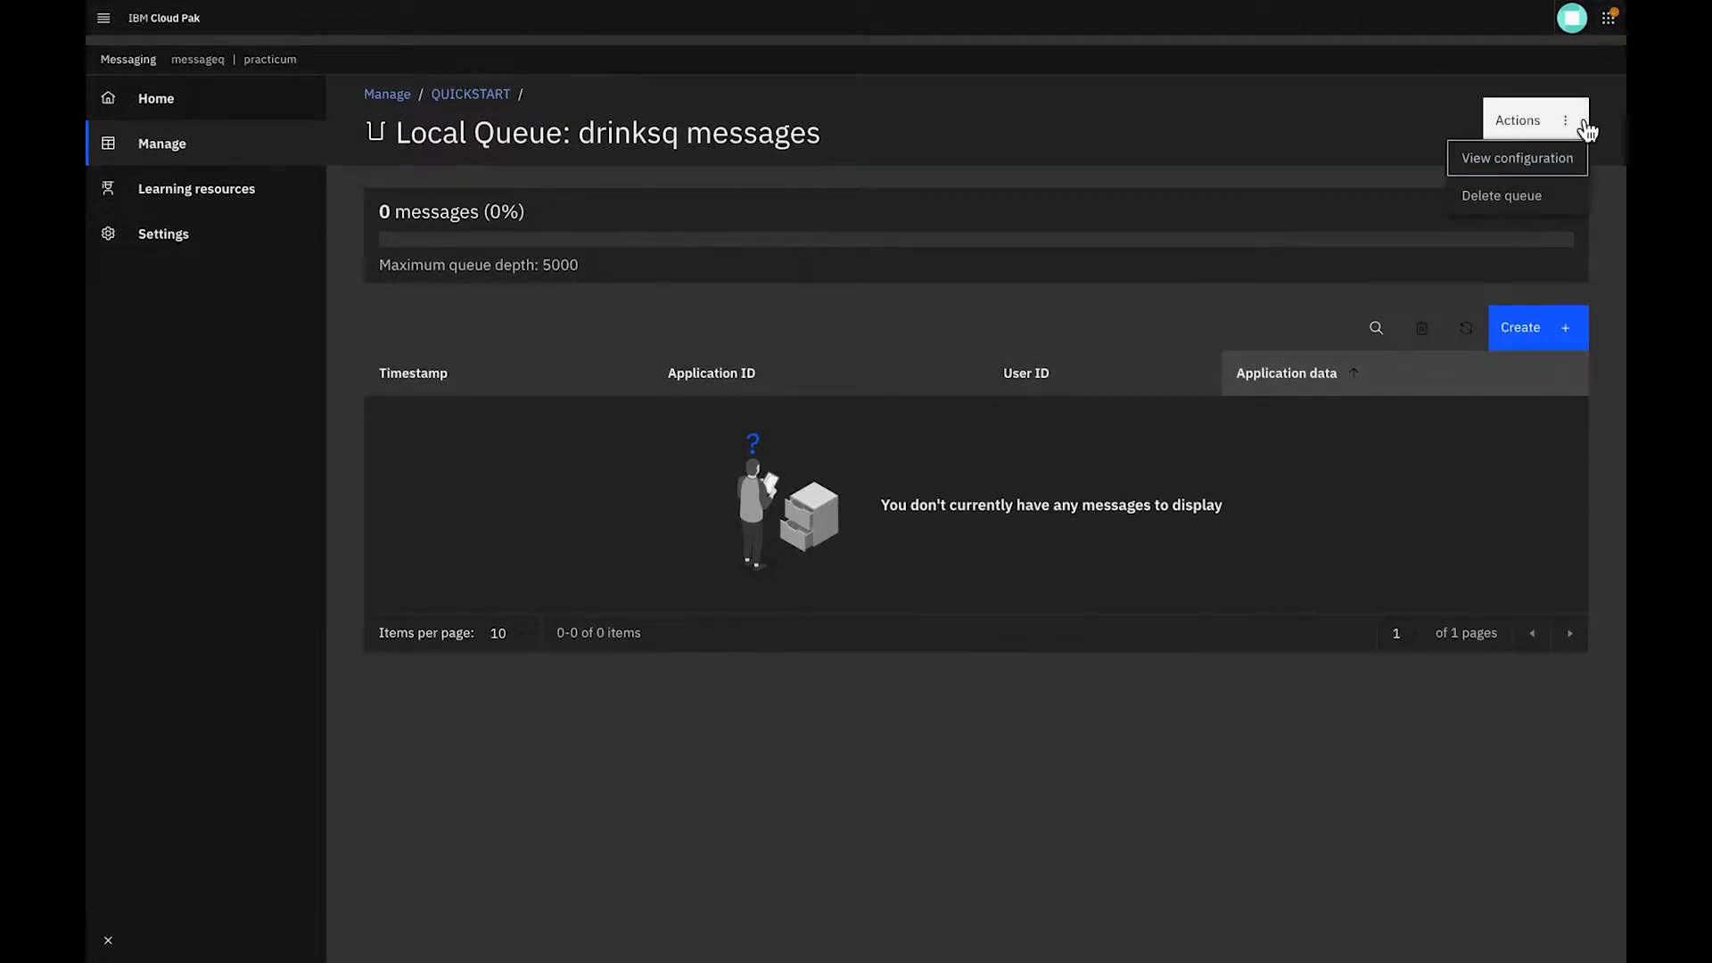
left_click(1553, 160)
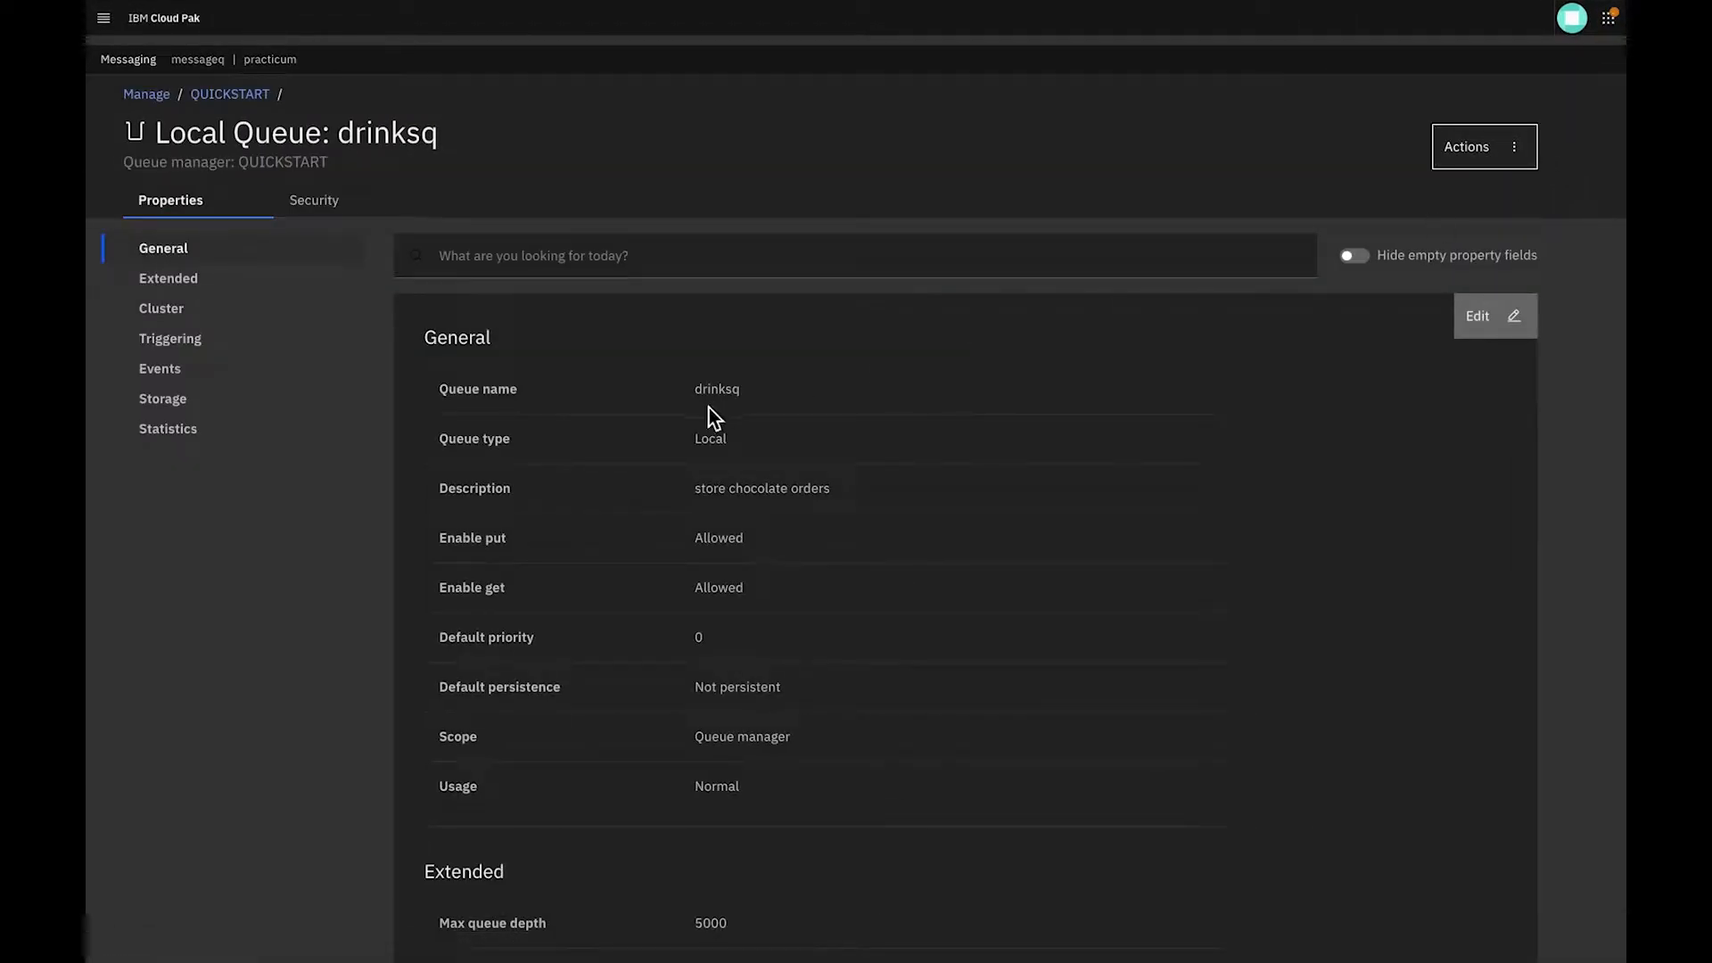
left_click(178, 278)
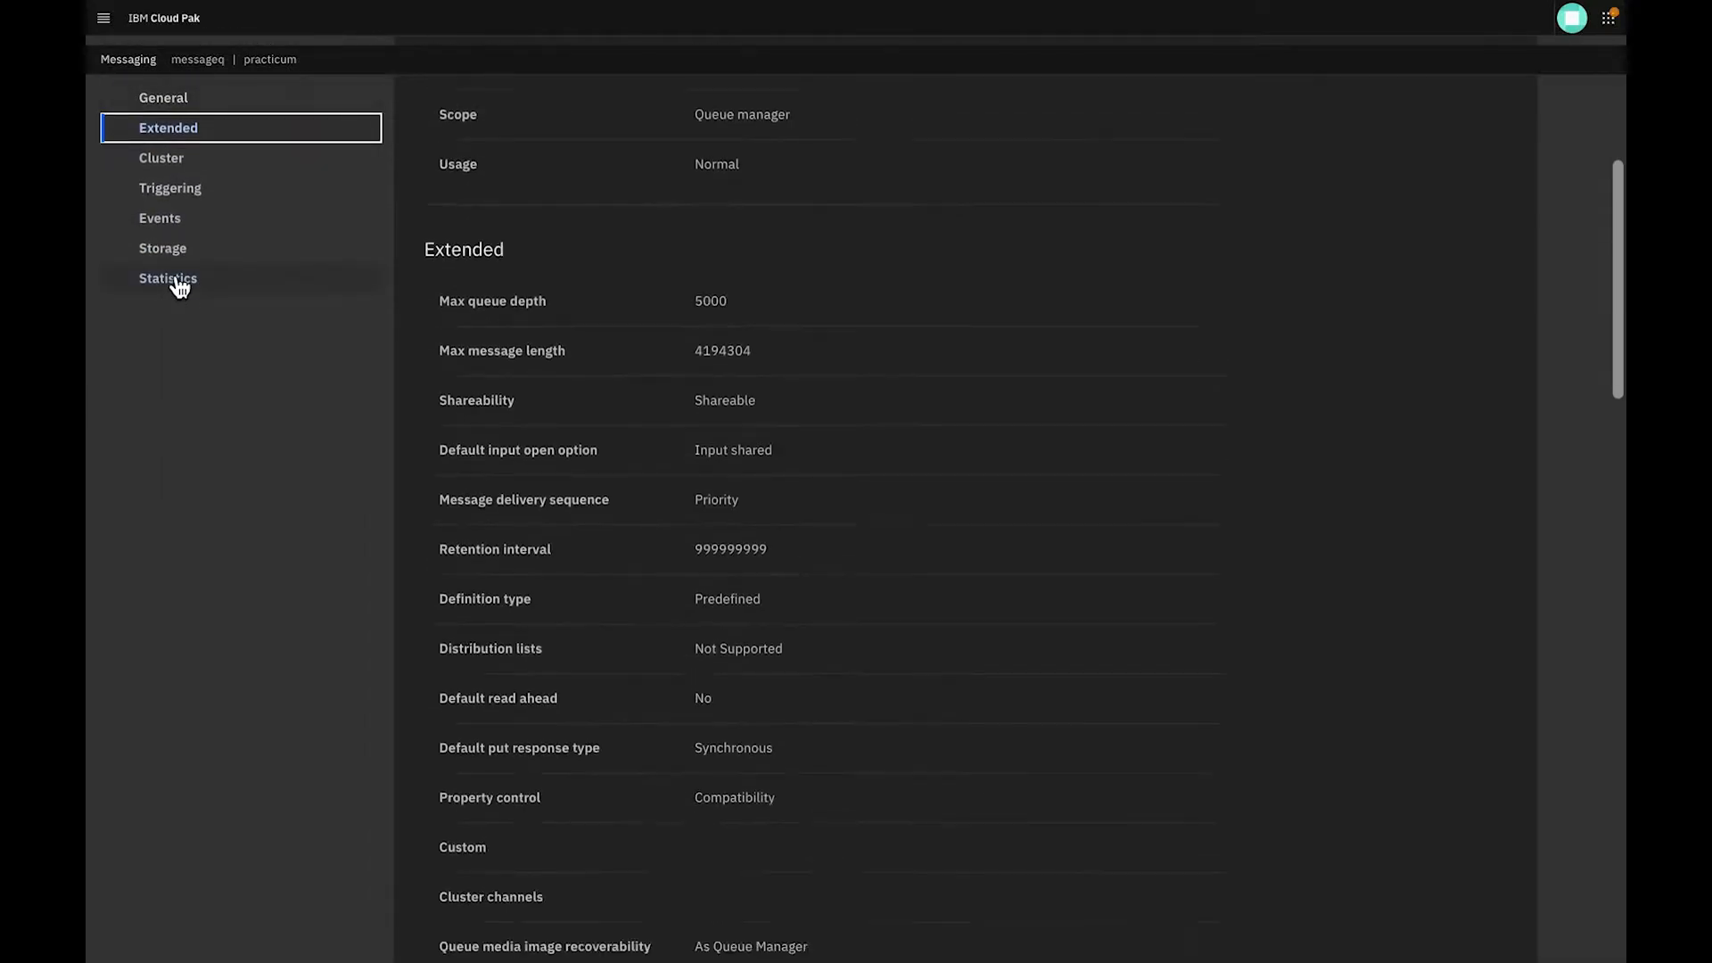
left_click(174, 221)
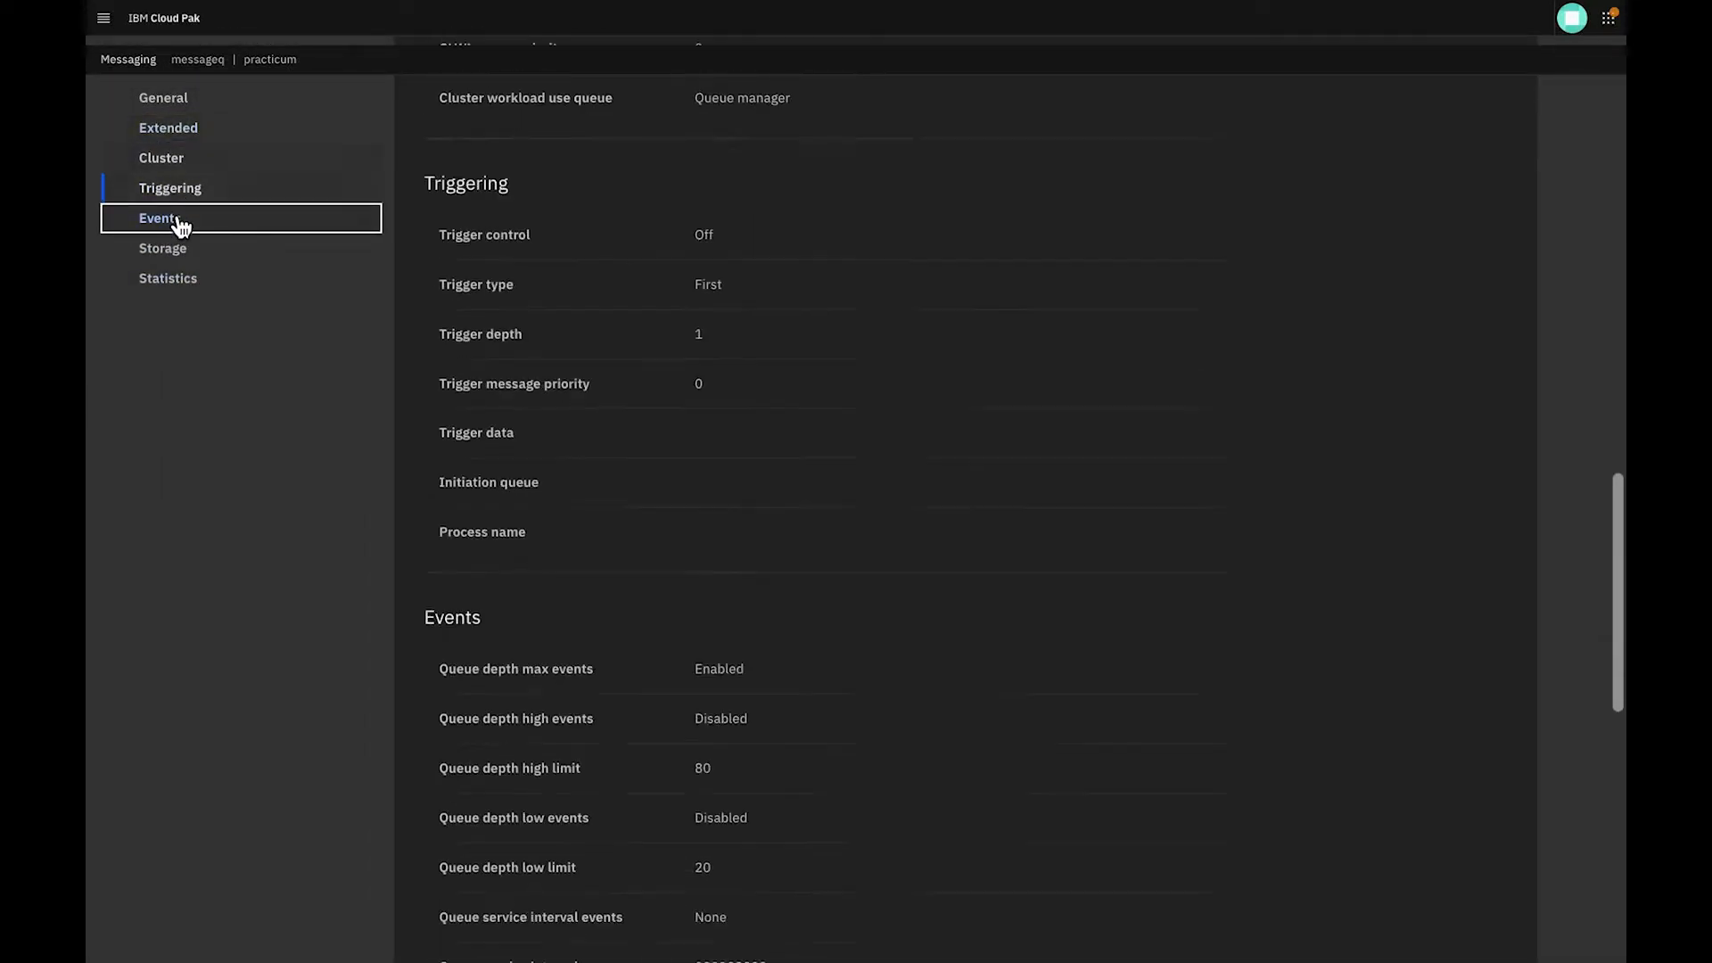
left_click(174, 248)
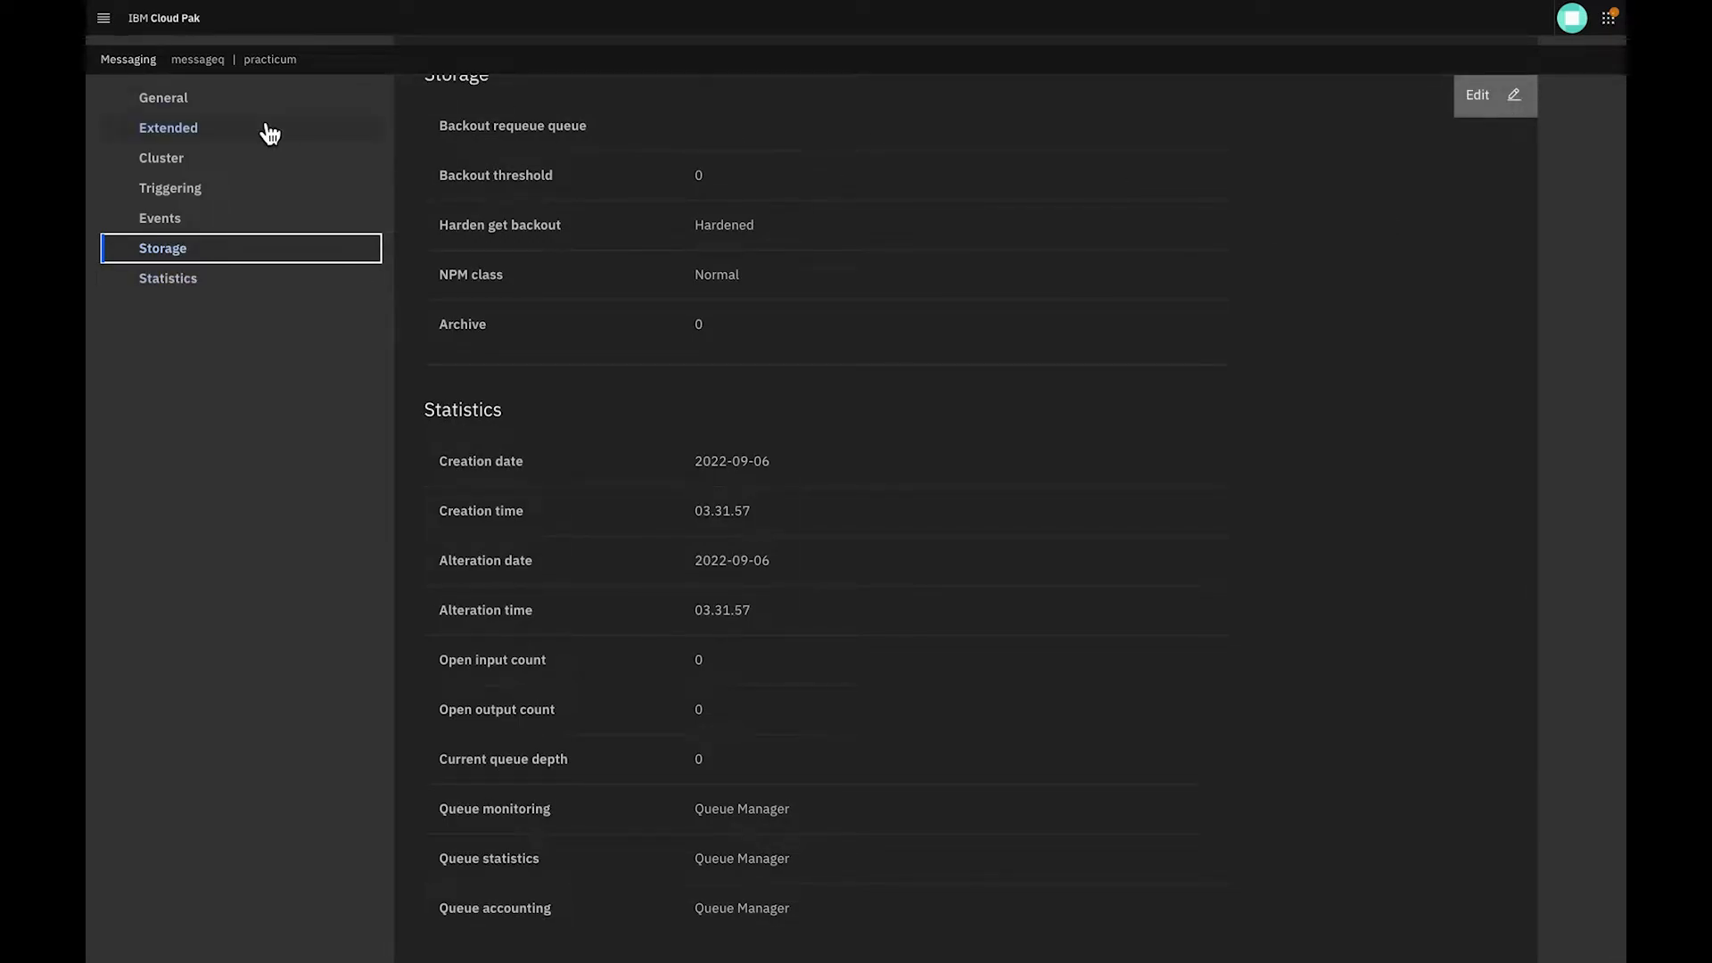
scroll(270, 134, "up", 20)
scroll(87, 630, "left", 5)
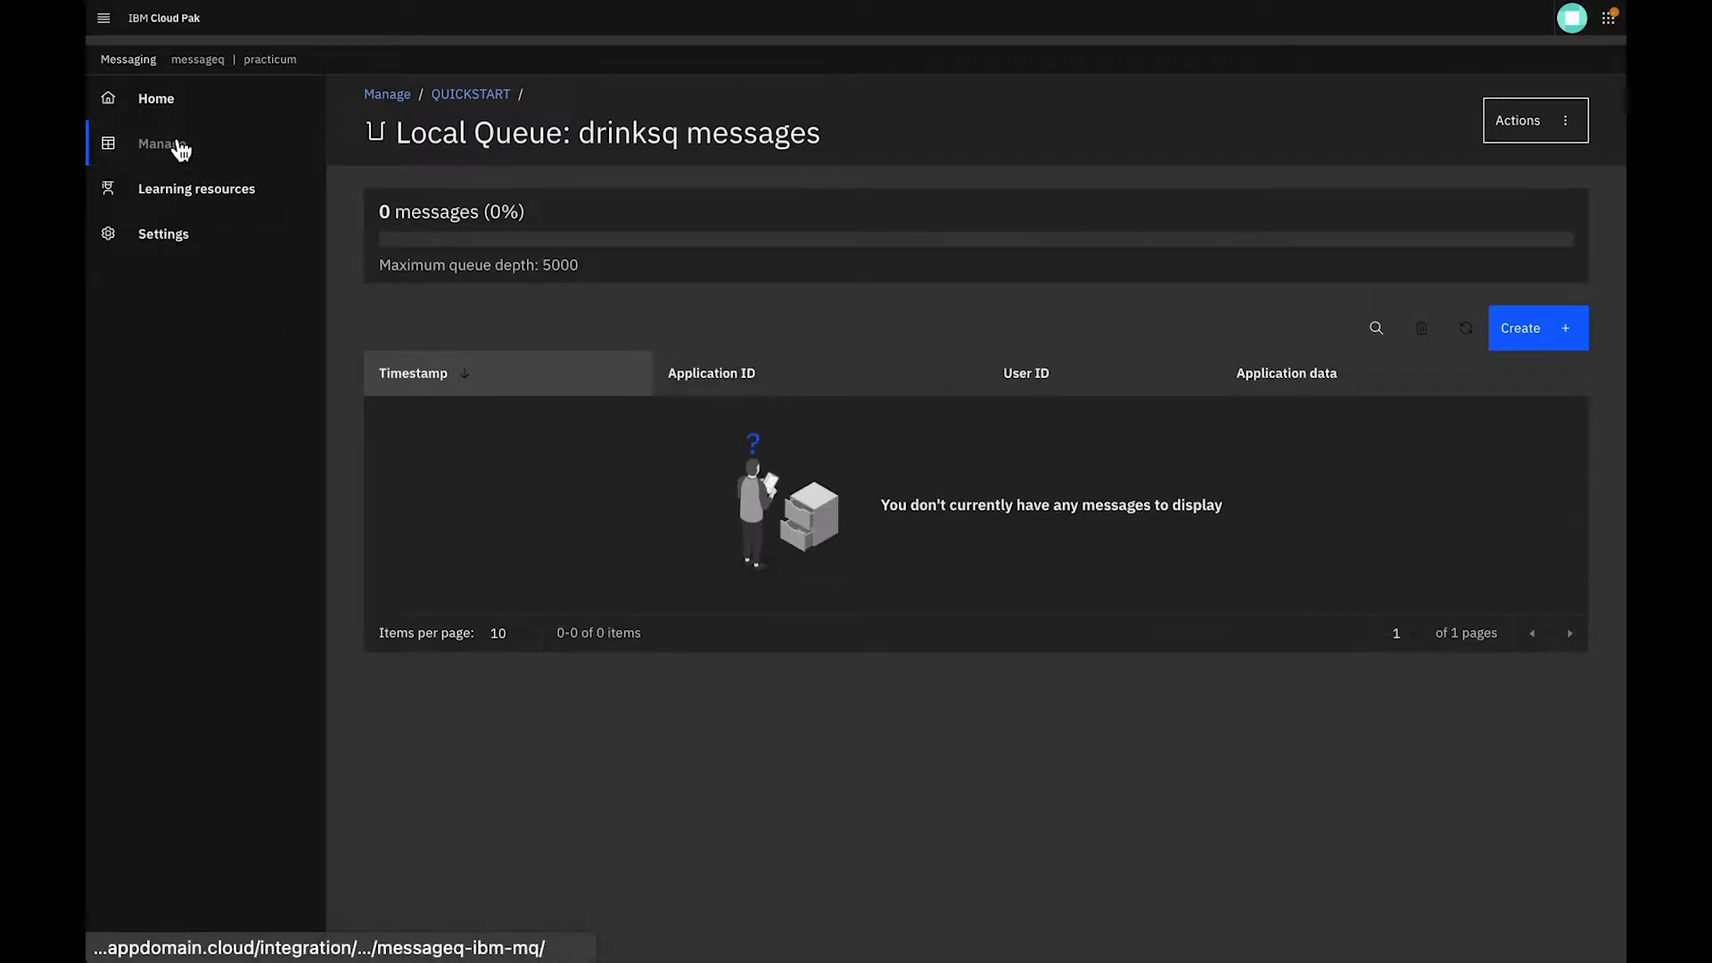
Examine the QUICKSTART queue manager's communication listeners and its app channels
left_click(181, 150)
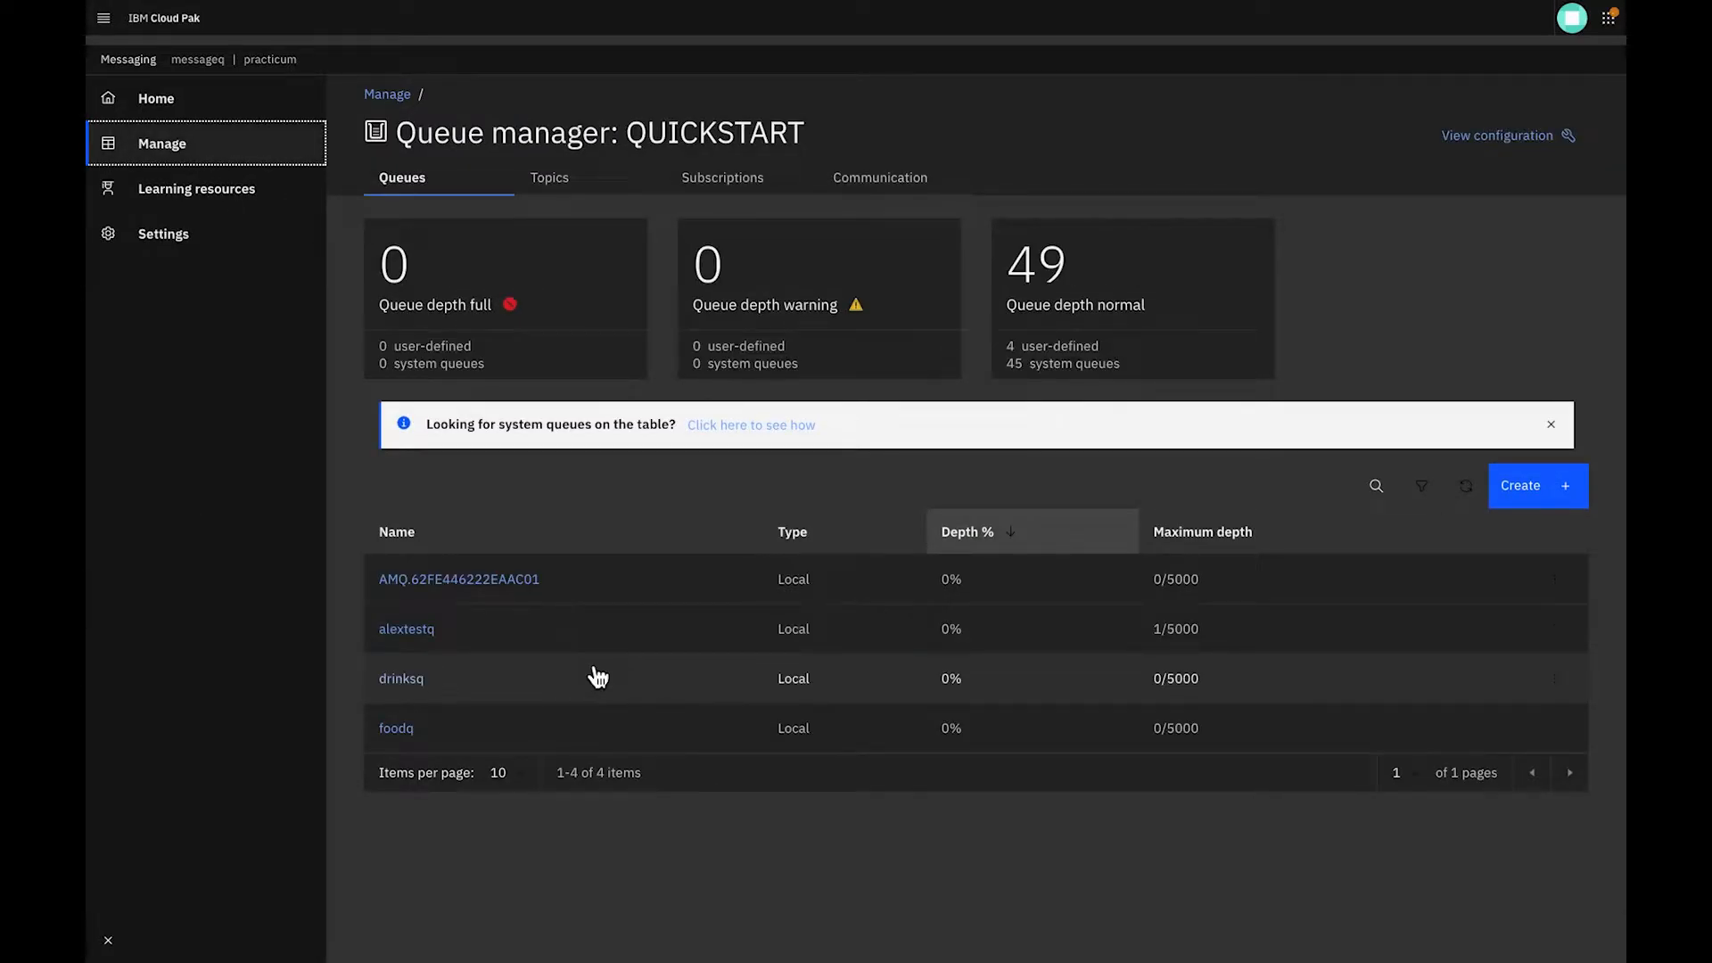
left_click(909, 182)
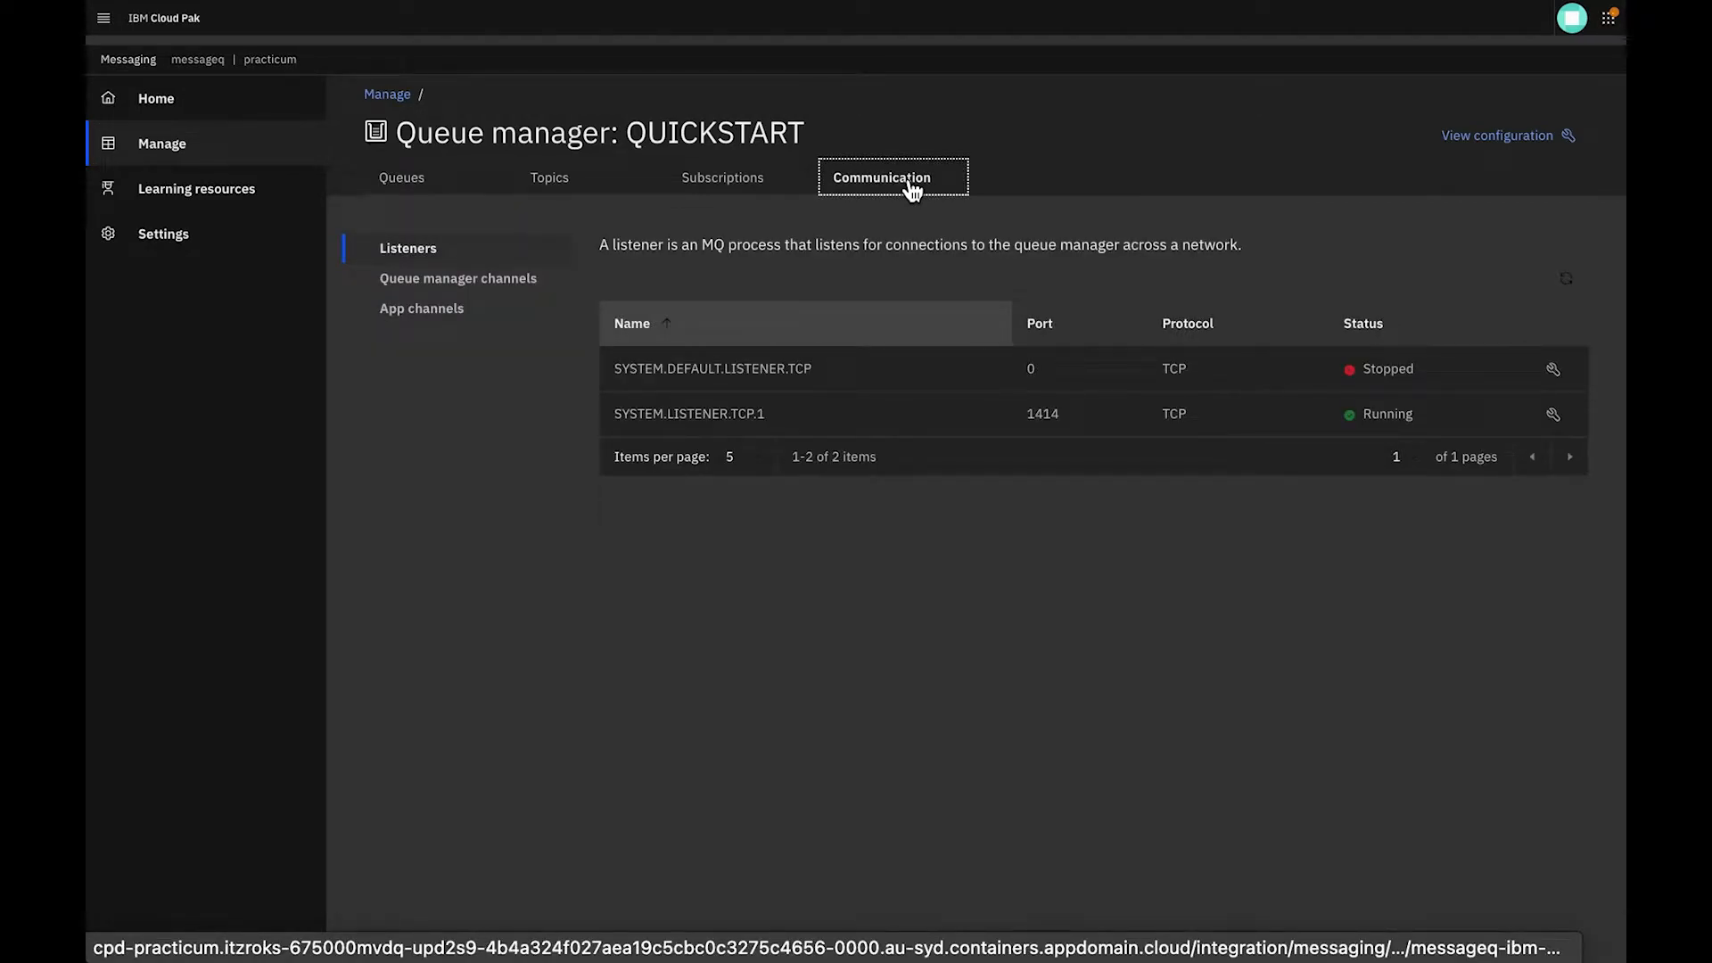
left_click(431, 311)
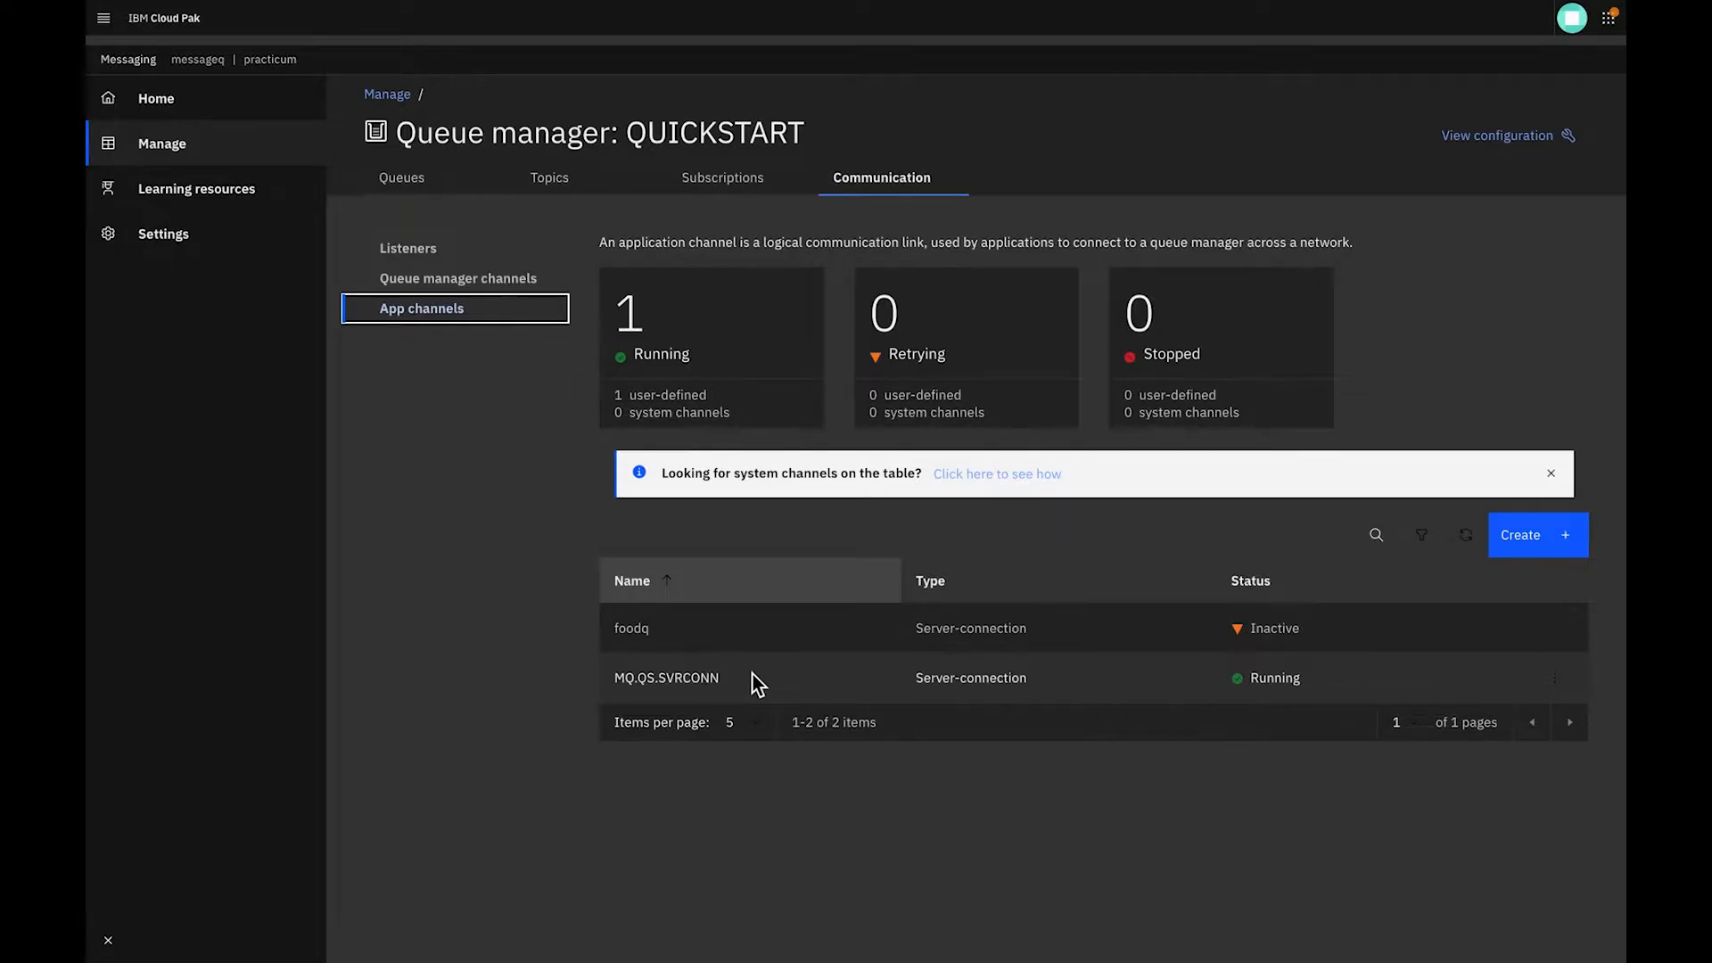
Start the Application quick start from the home page with the Producer messaging style
left_click(161, 105)
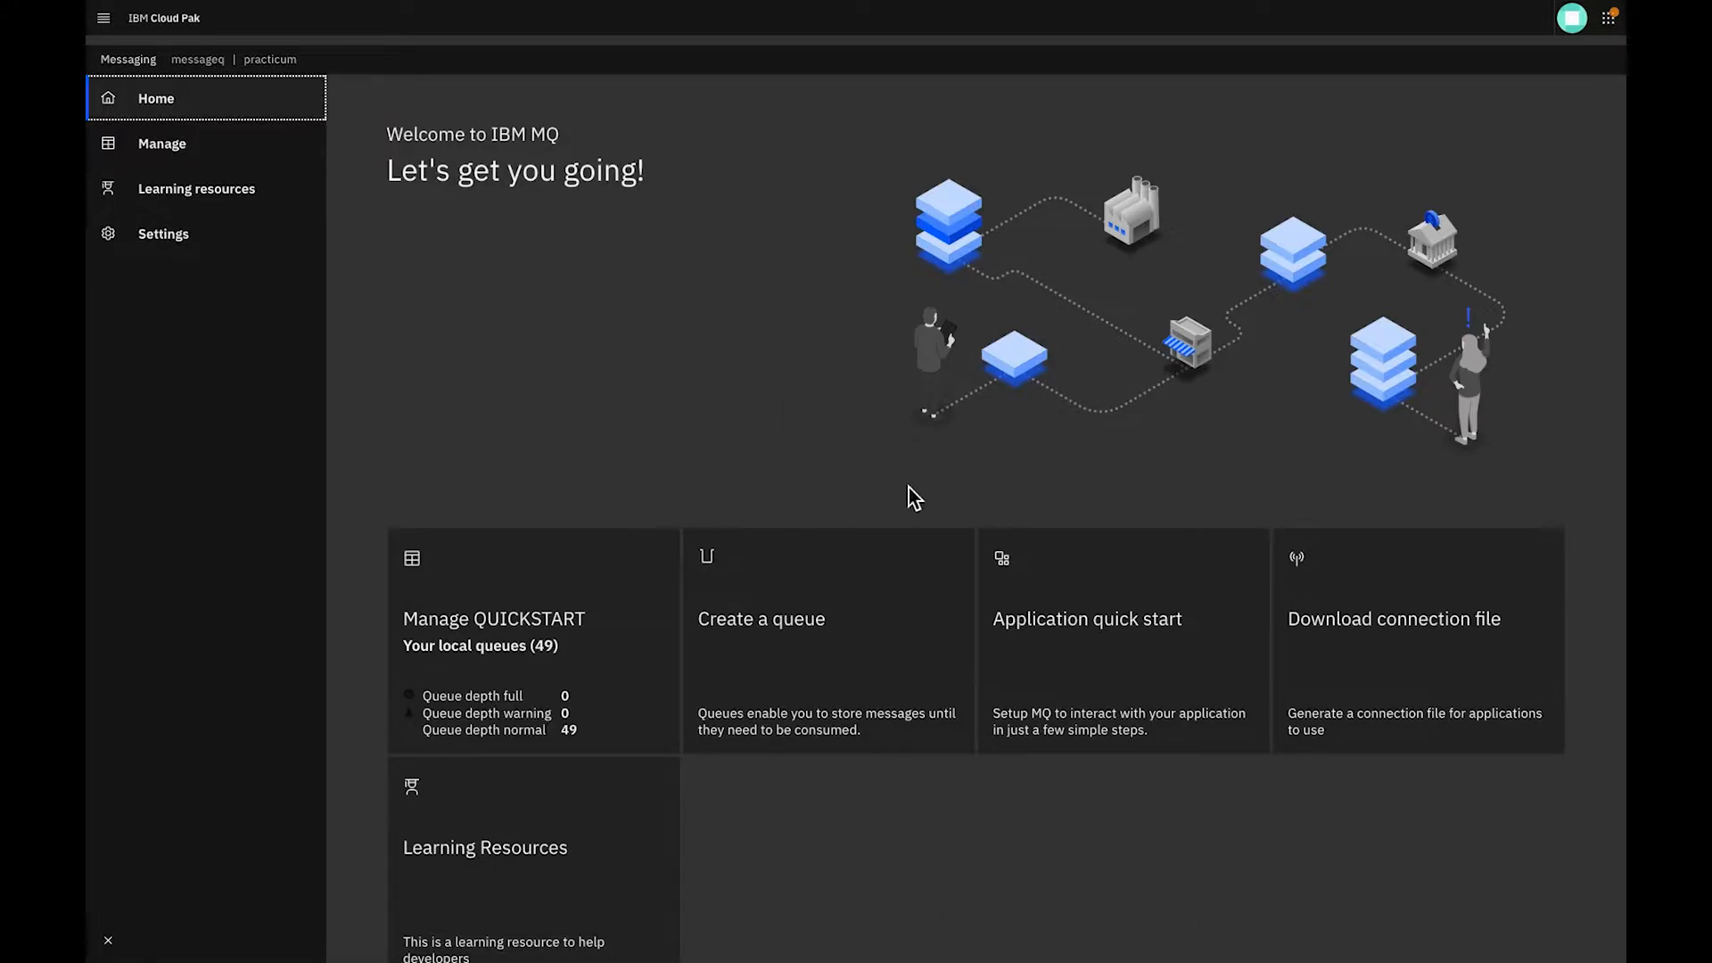
left_click(1131, 653)
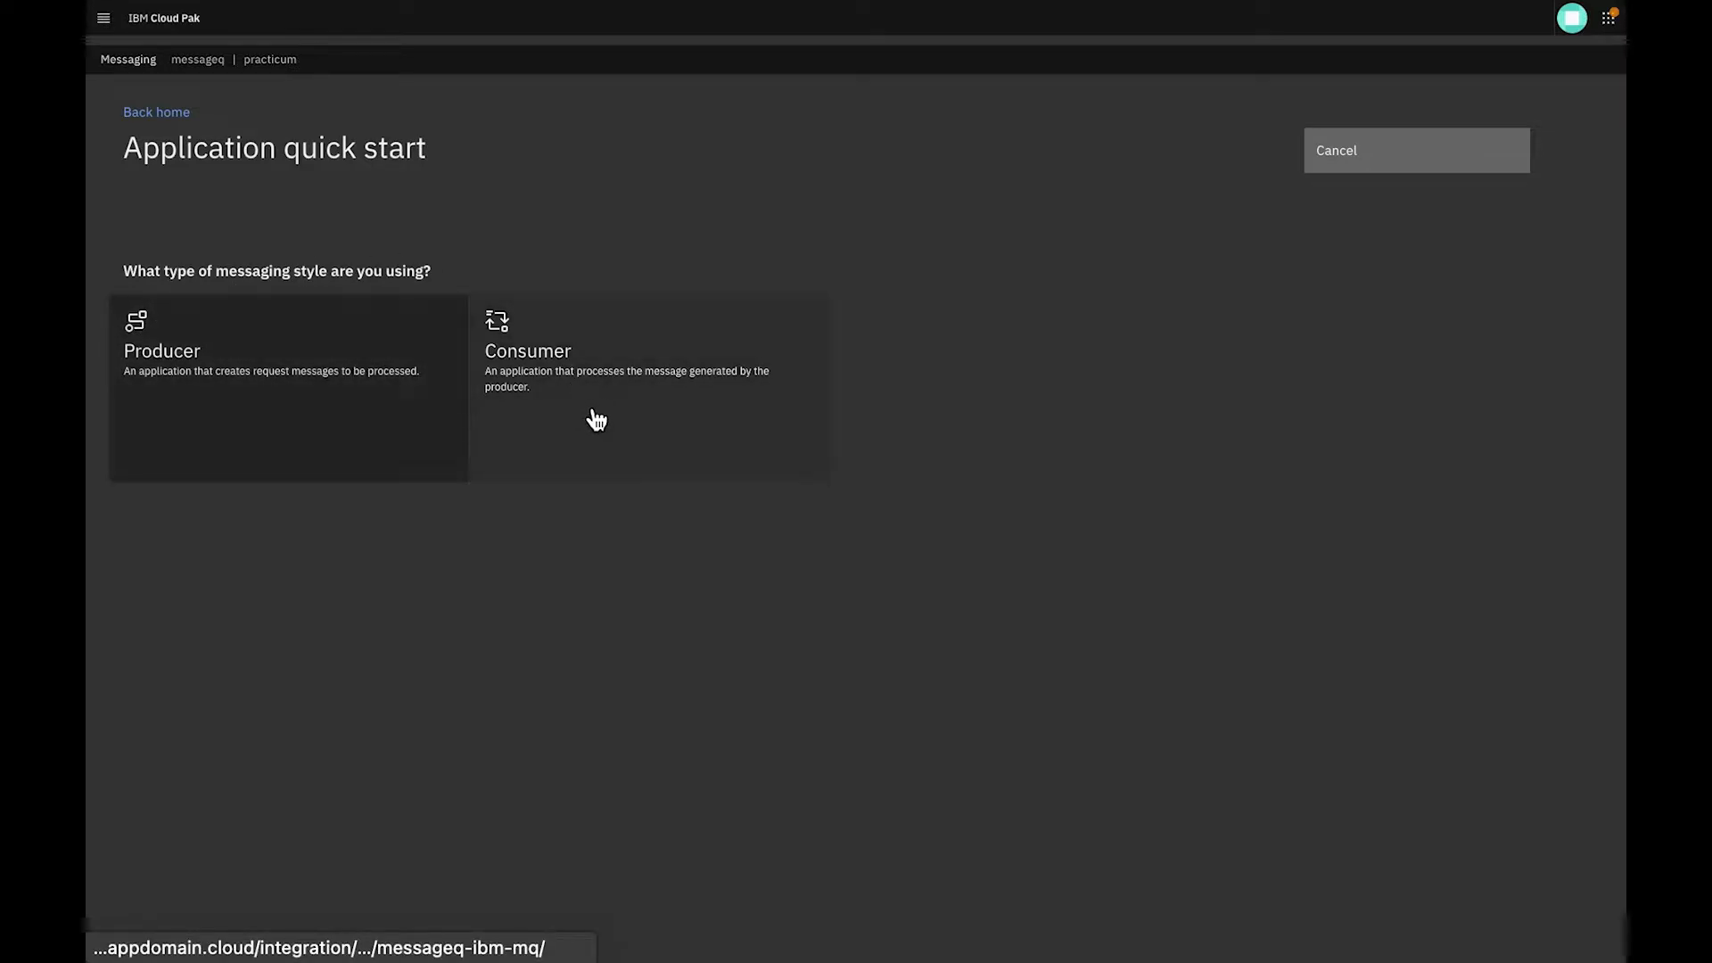
left_click(294, 351)
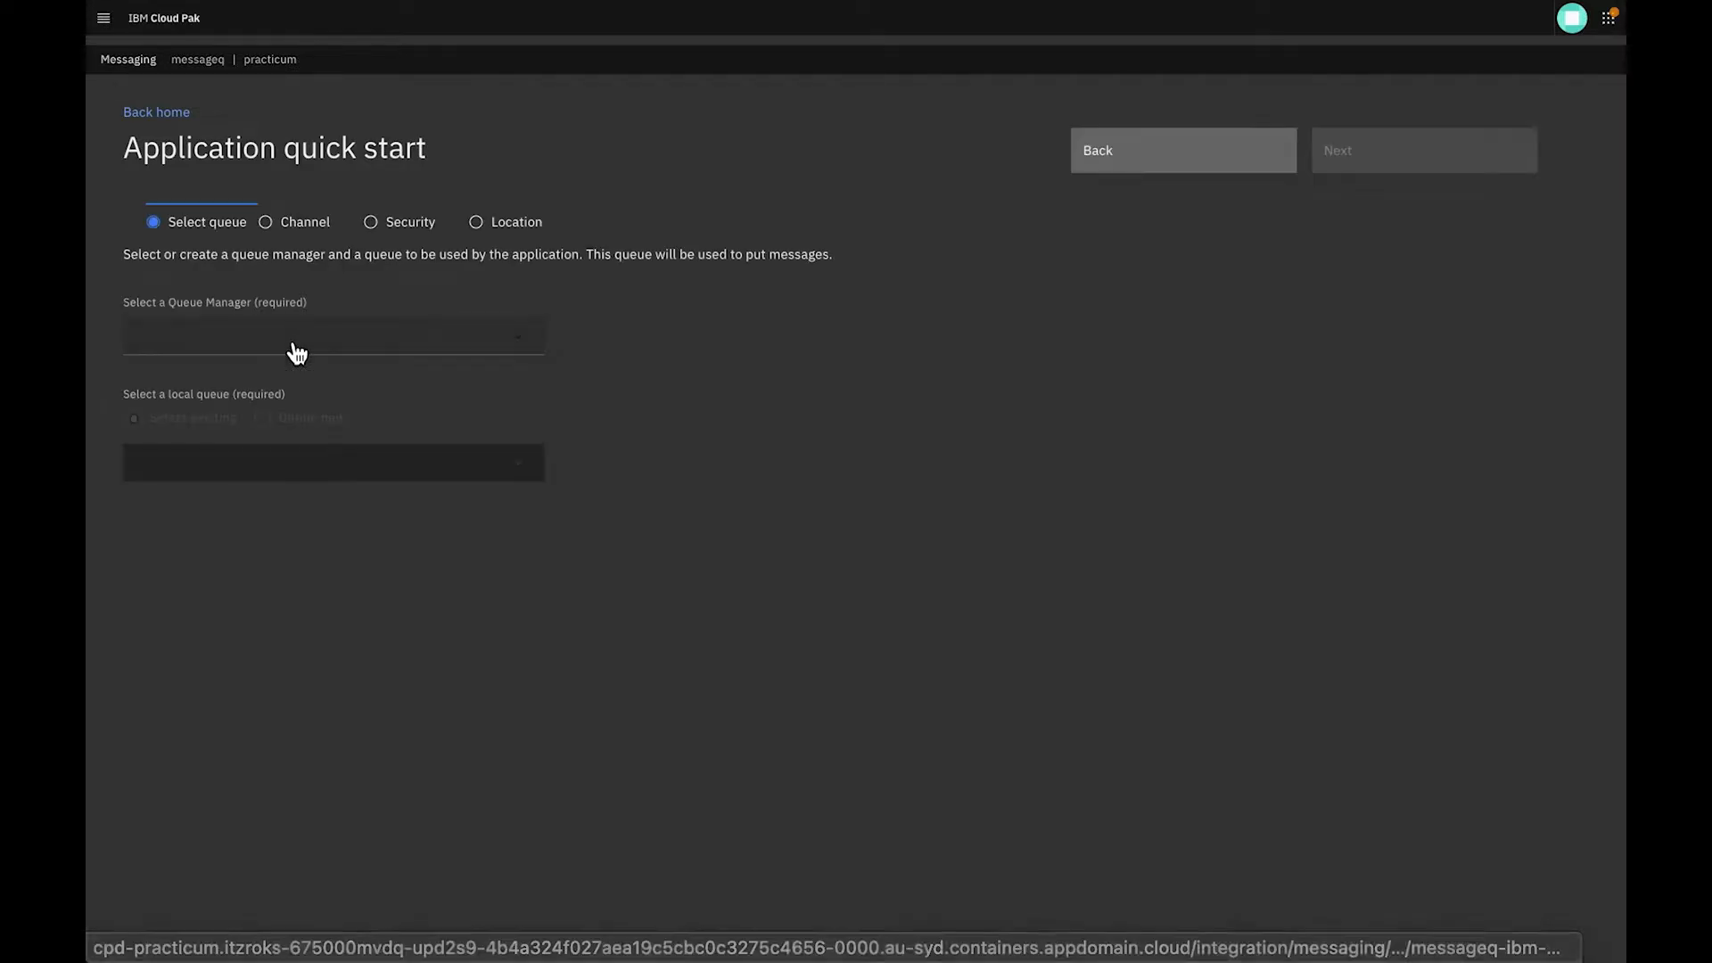
Select the QUICKSTART queue manager and the existing drinksq local queue, and continue to the Channel stage
left_click(190, 336)
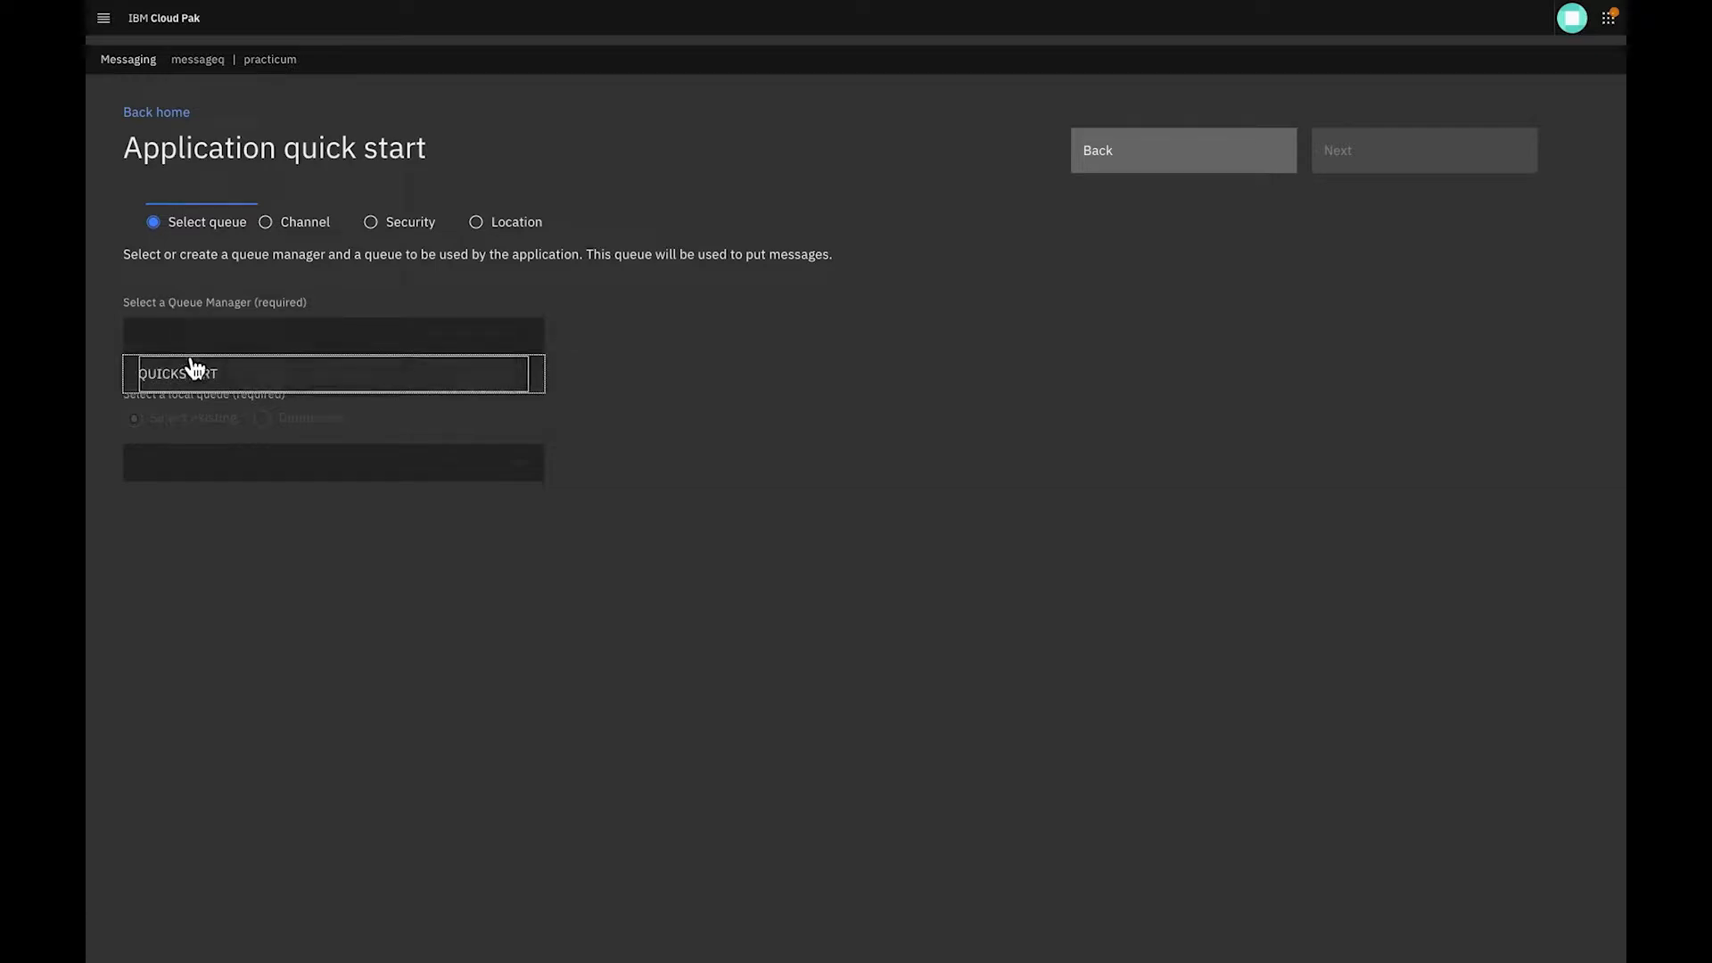
left_click(192, 373)
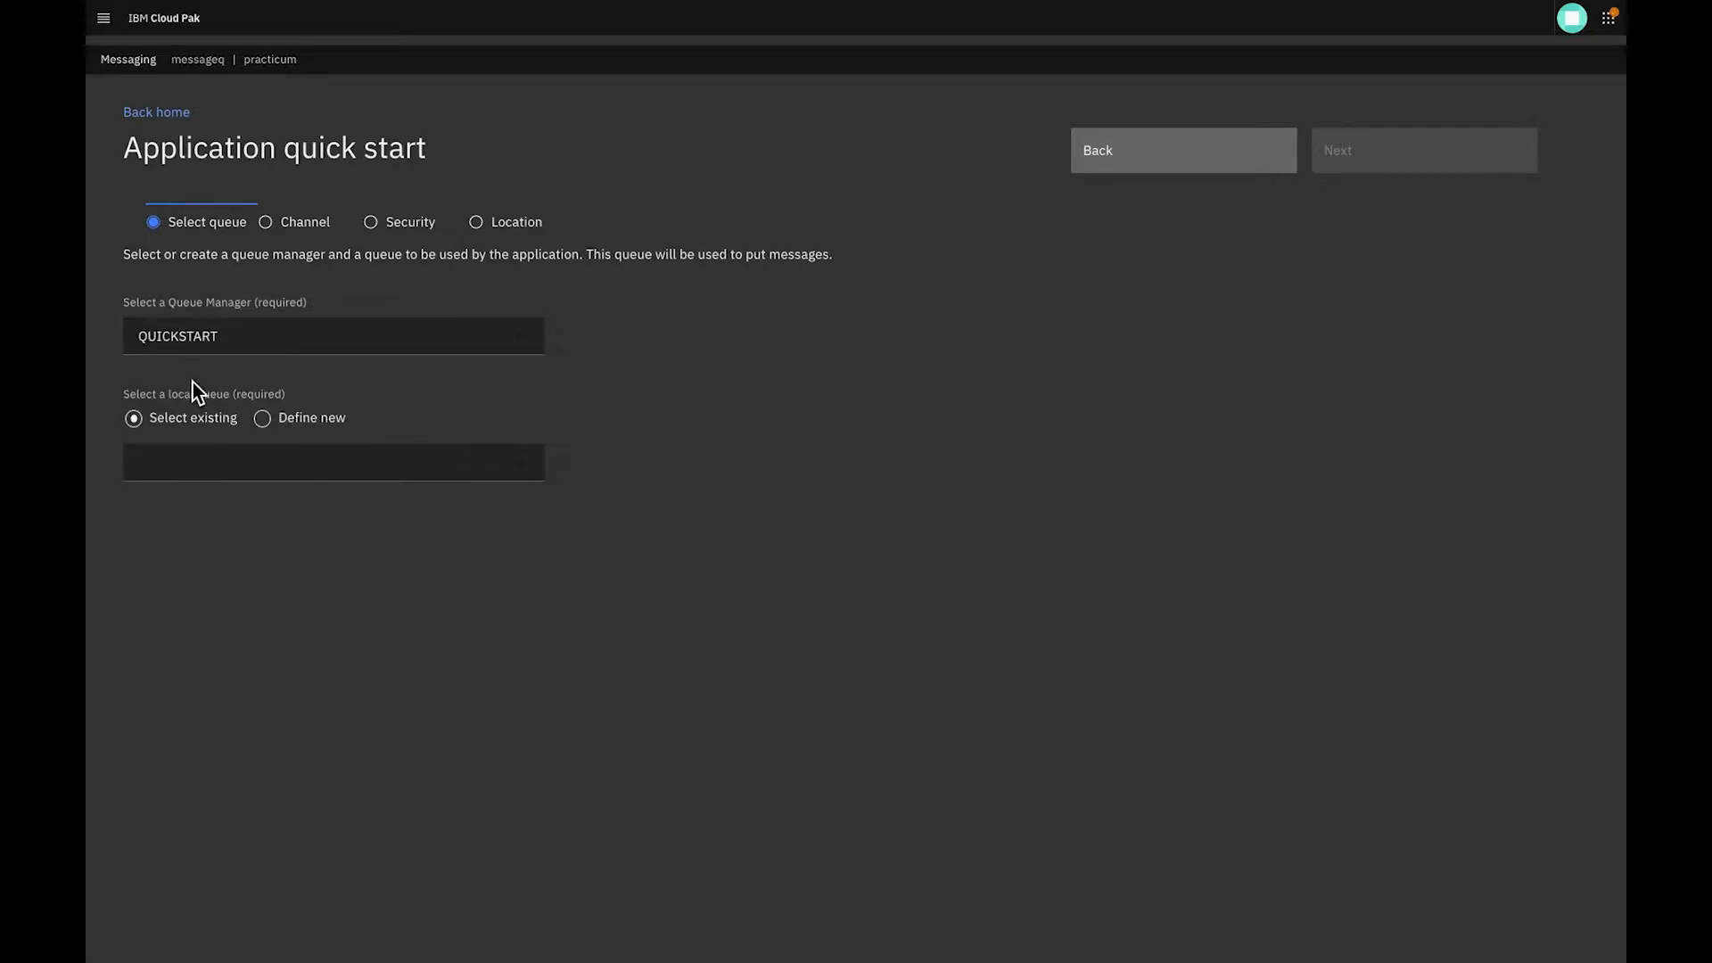
left_click(206, 459)
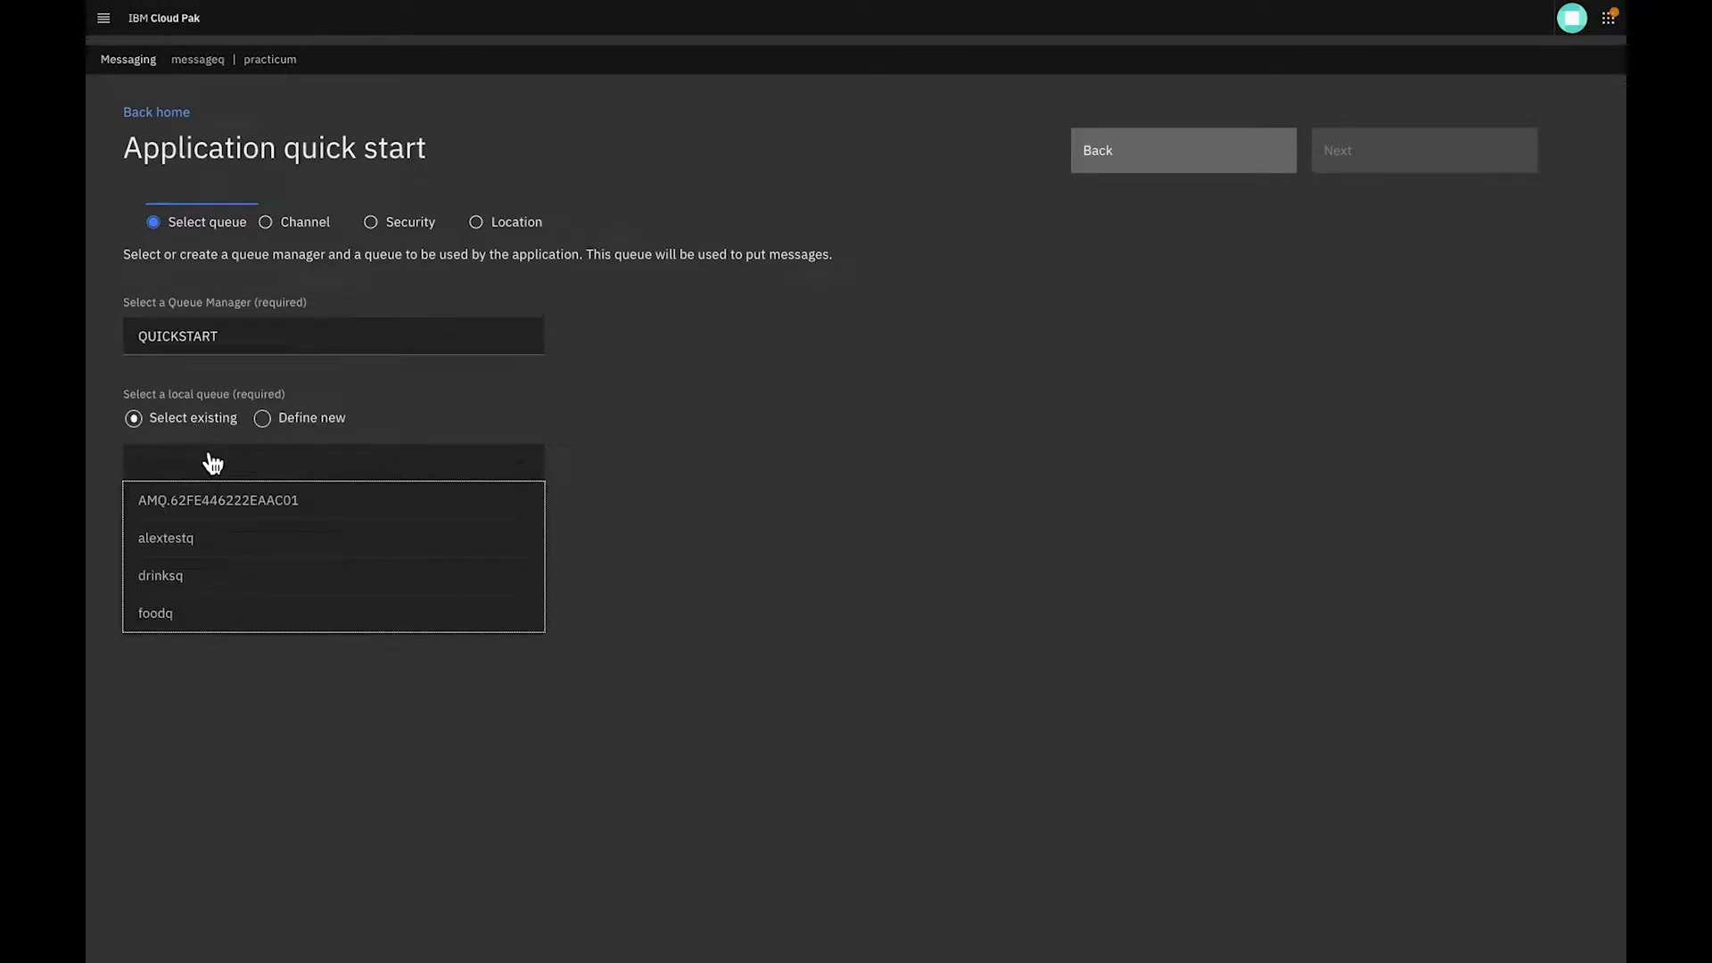
left_click(195, 576)
left_click(1367, 159)
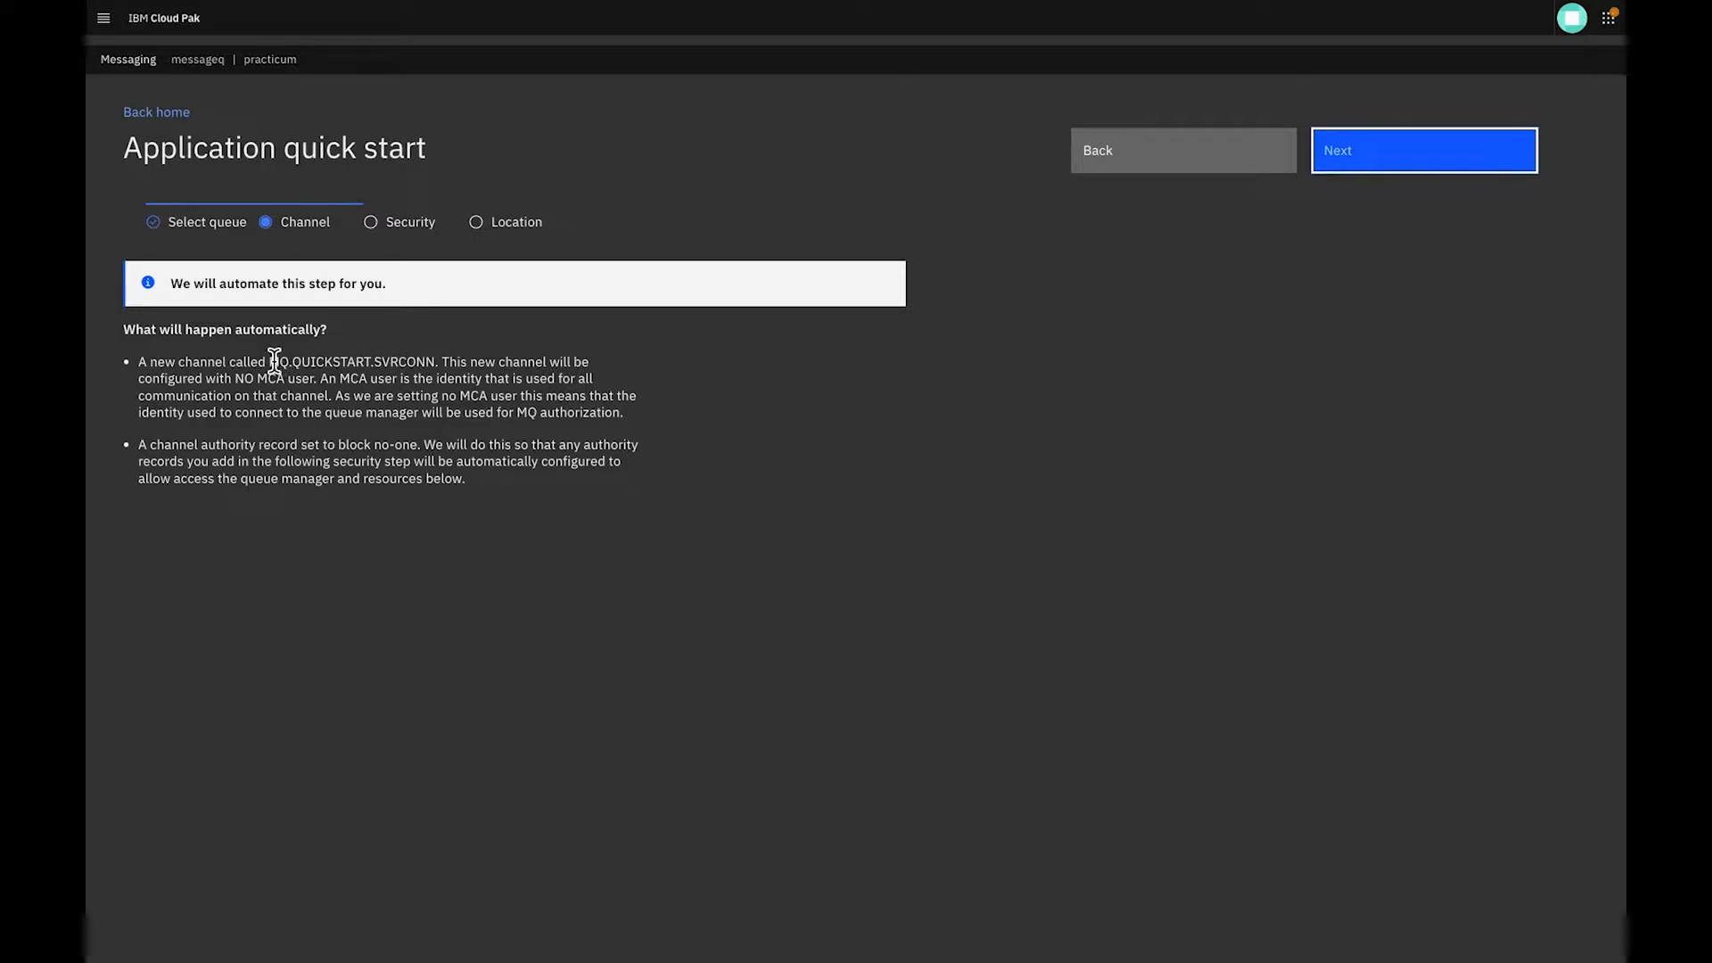
Accept the automatic MQ.QUICKSTART.SVRCONN channel, add the user identity drinksqsec with Put and get permission, and continue to the Location stage
left_click_drag(266, 361, 447, 355)
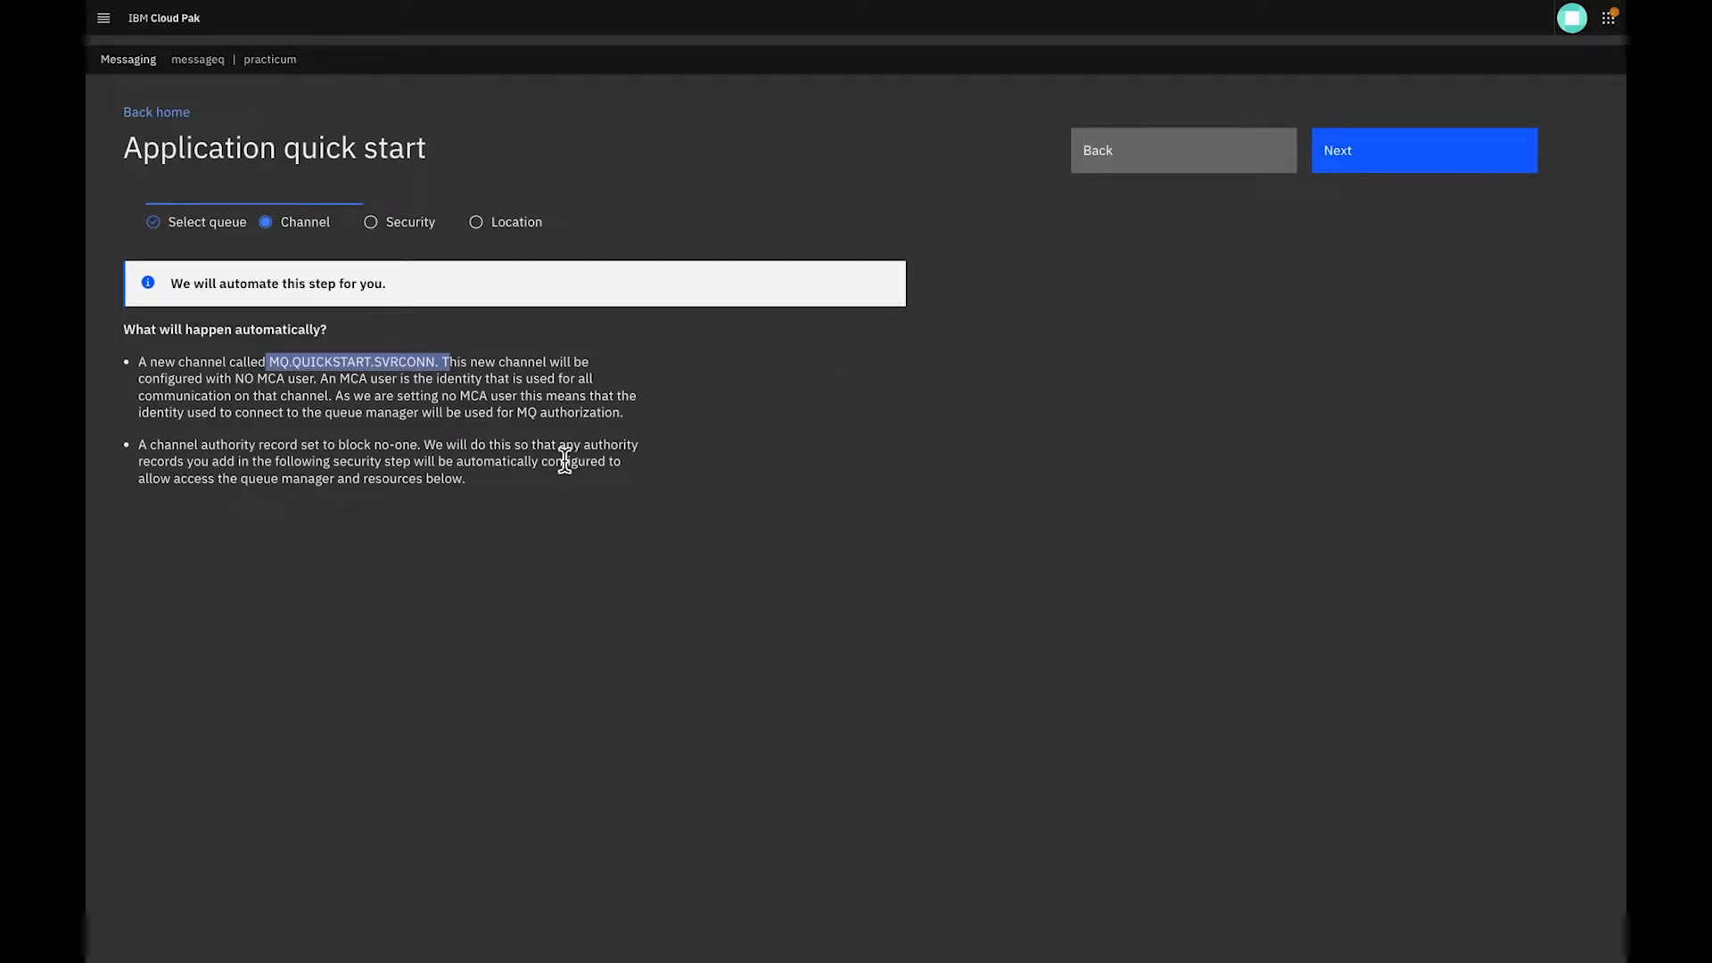
left_click(1328, 165)
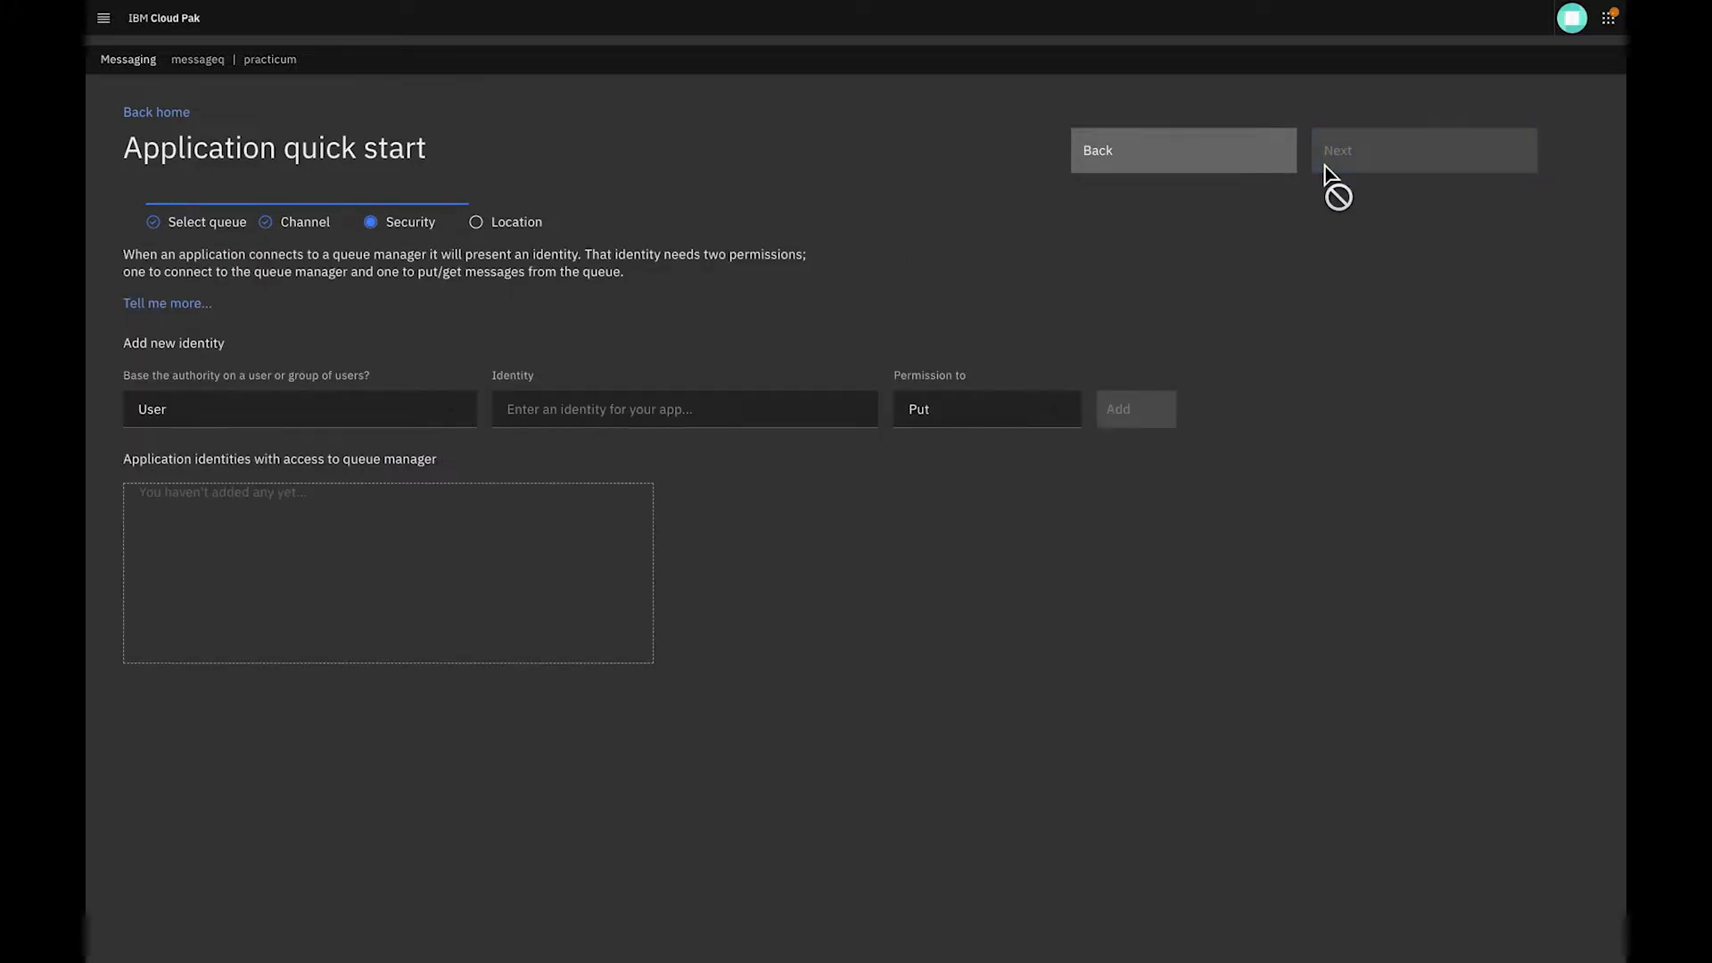
left_click(618, 413)
type("c")
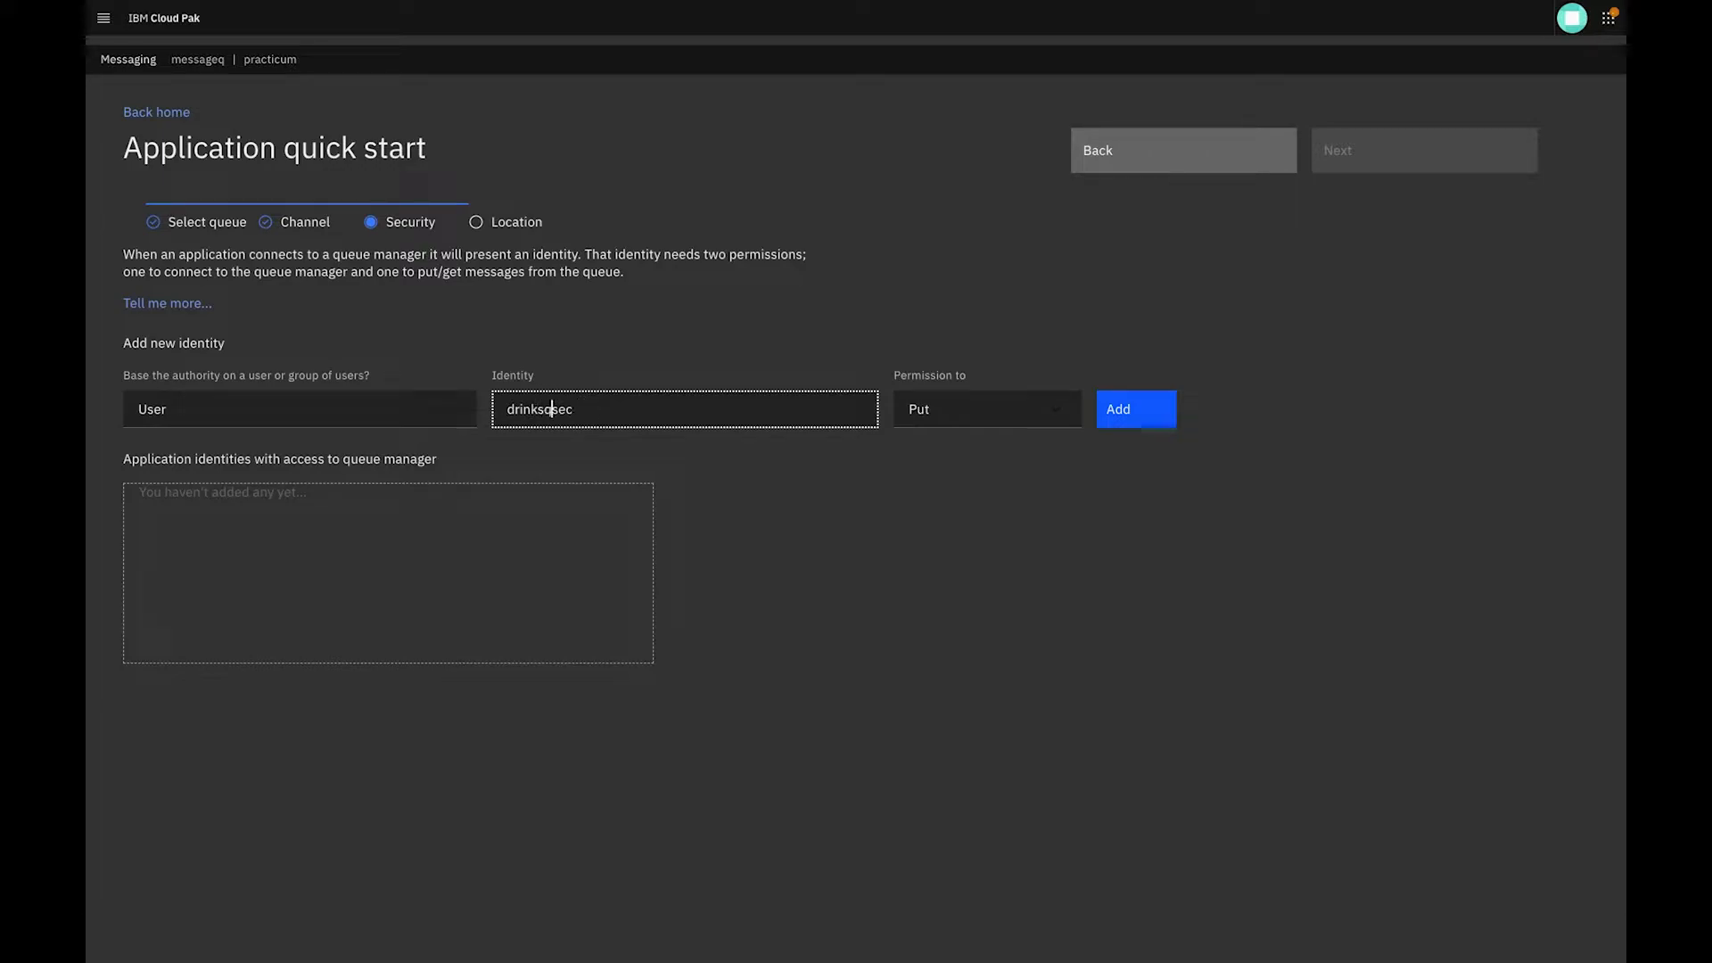
left_click(1005, 409)
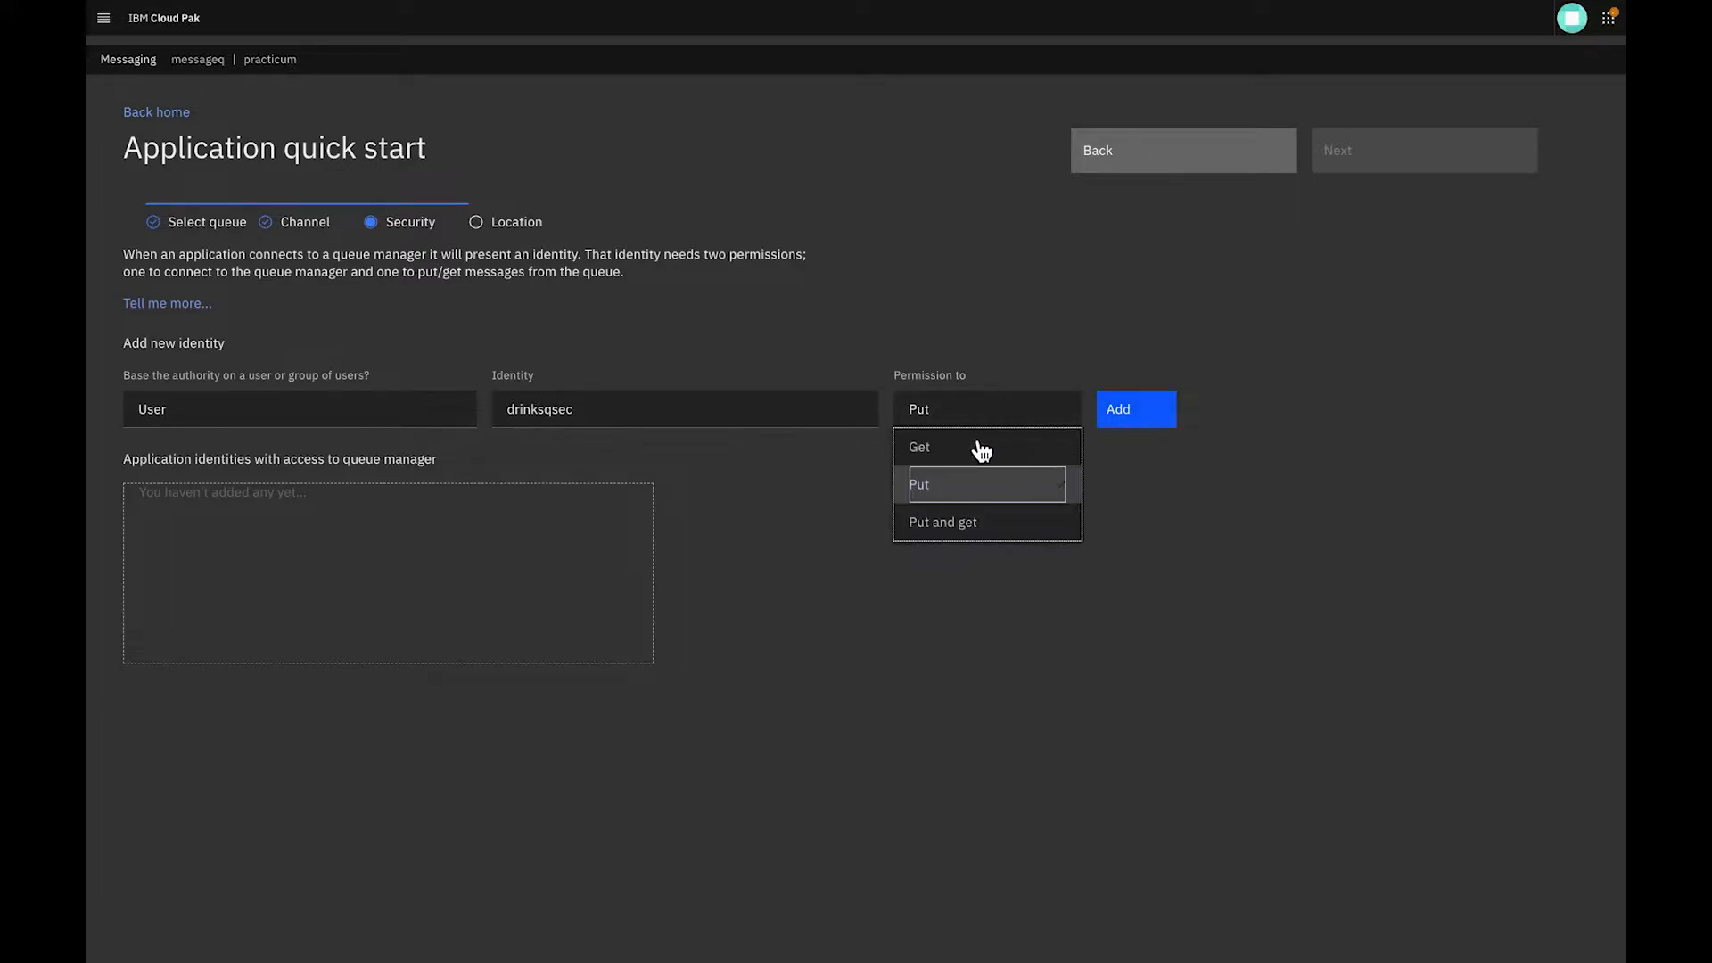
left_click(953, 529)
left_click(1122, 418)
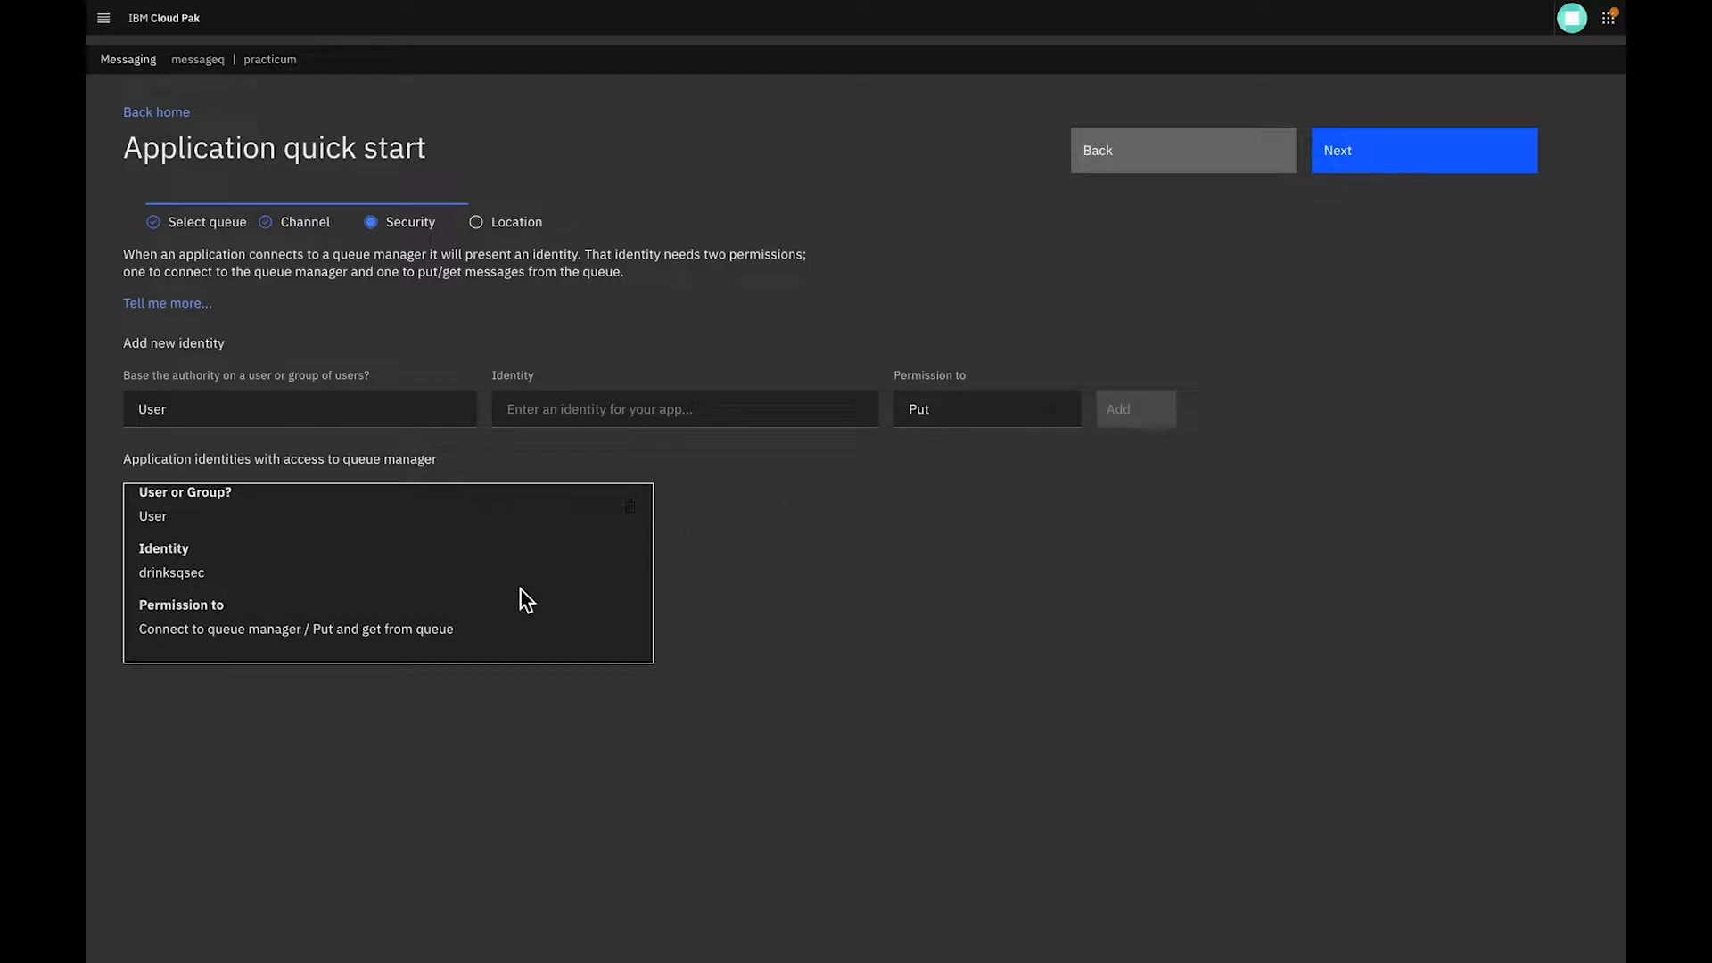
left_click(1426, 168)
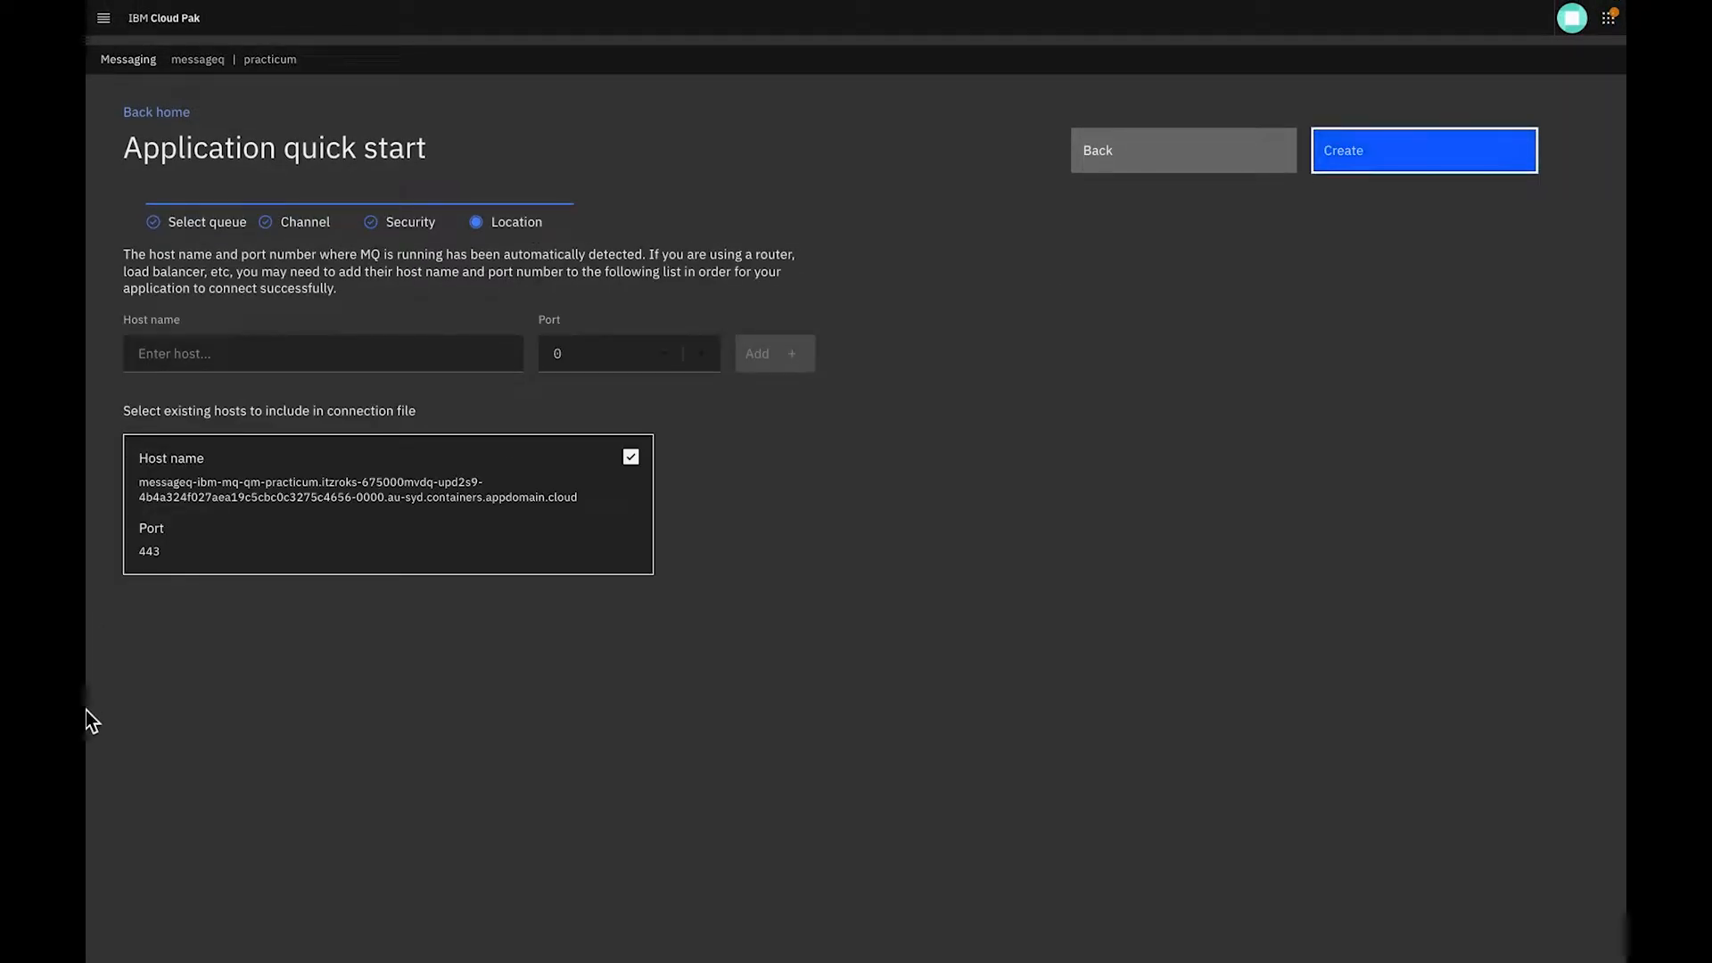
Create the quick start configuration with the detected host on port 443, show the Linux connection instructions, and close the summary
left_click_drag(303, 563, 134, 464)
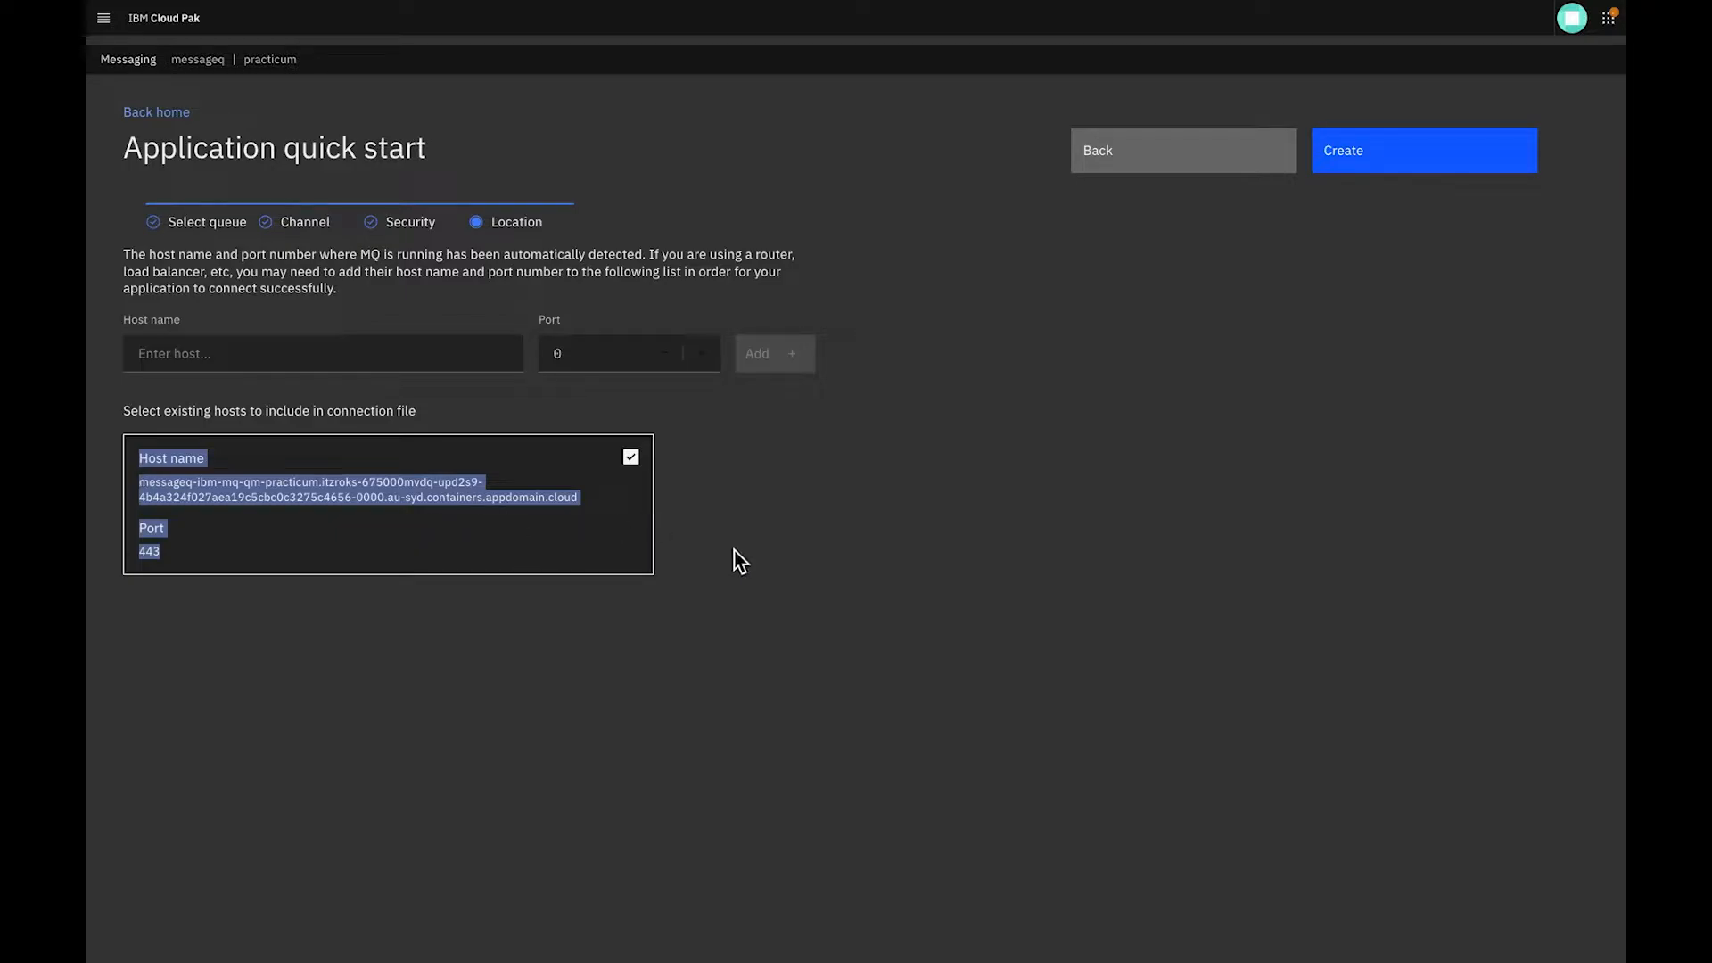
left_click(1361, 149)
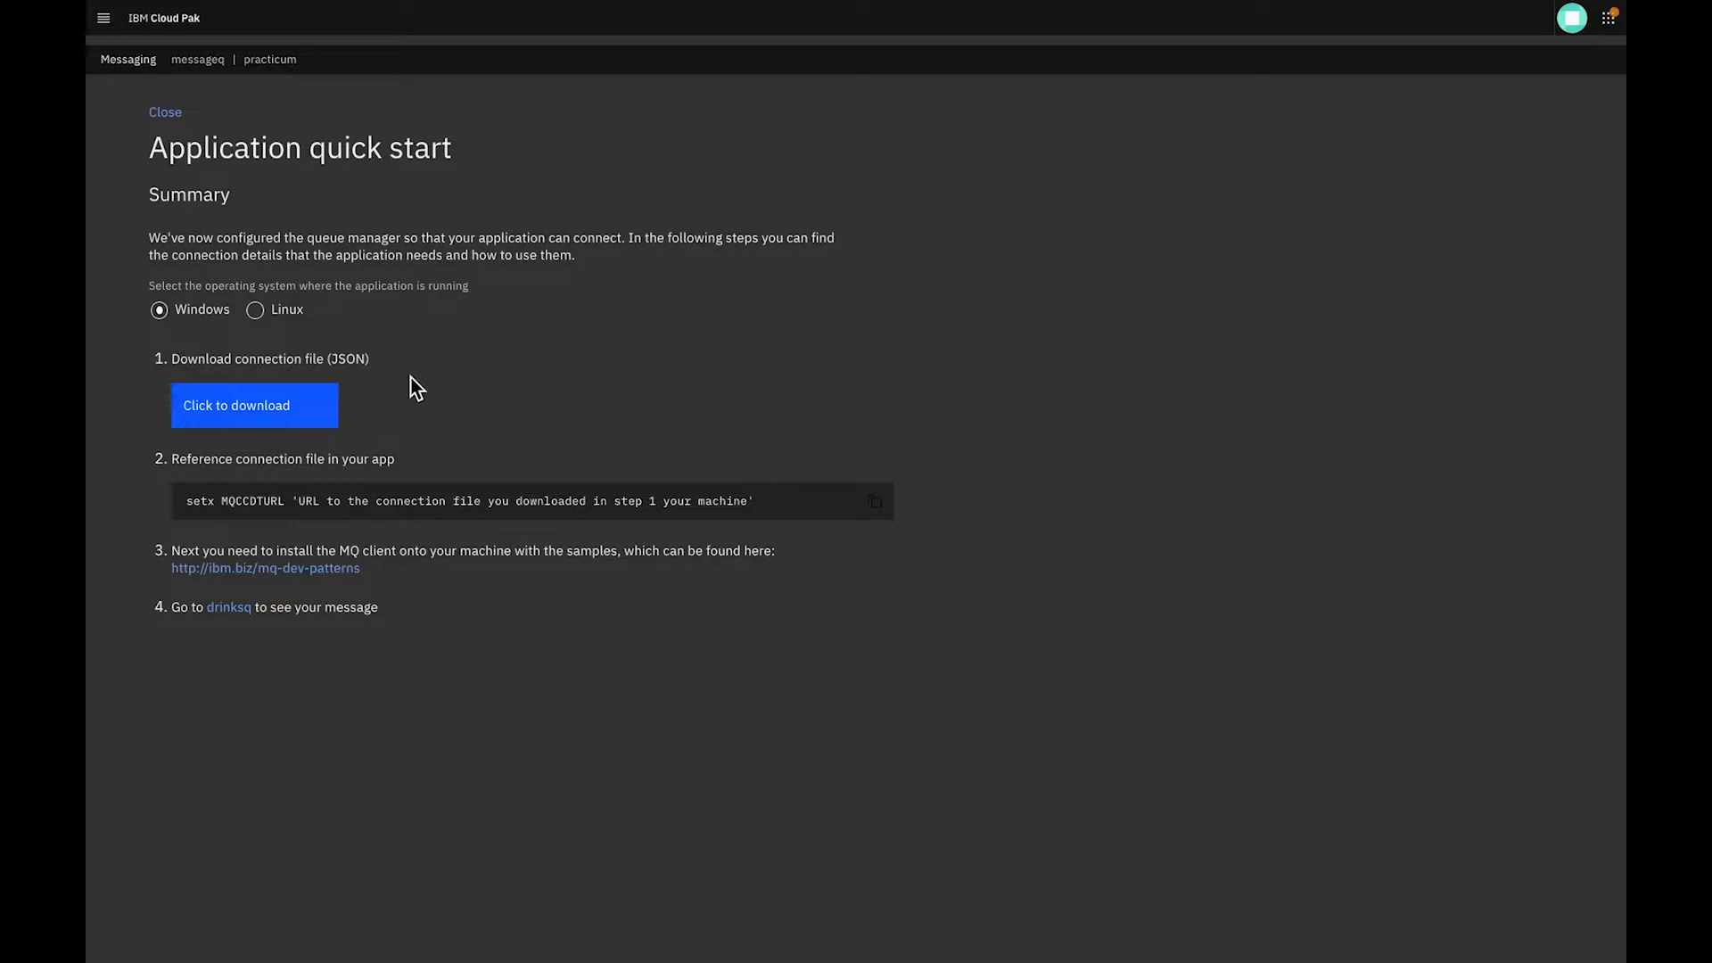
left_click(256, 312)
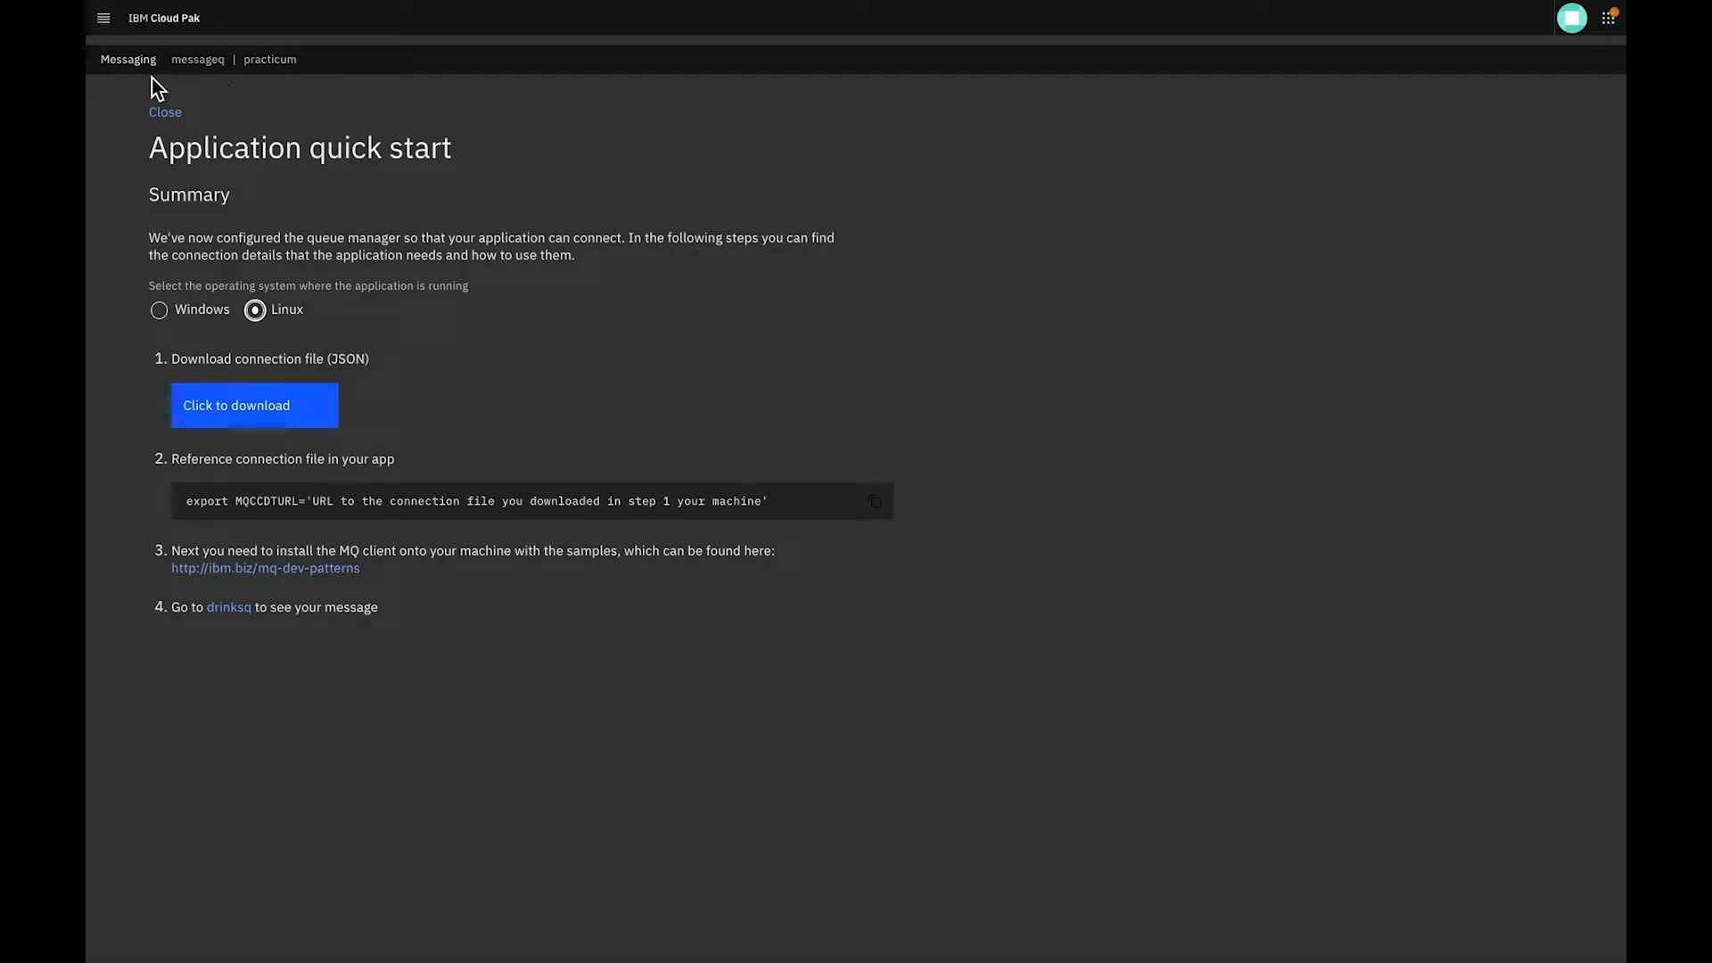
left_click(159, 114)
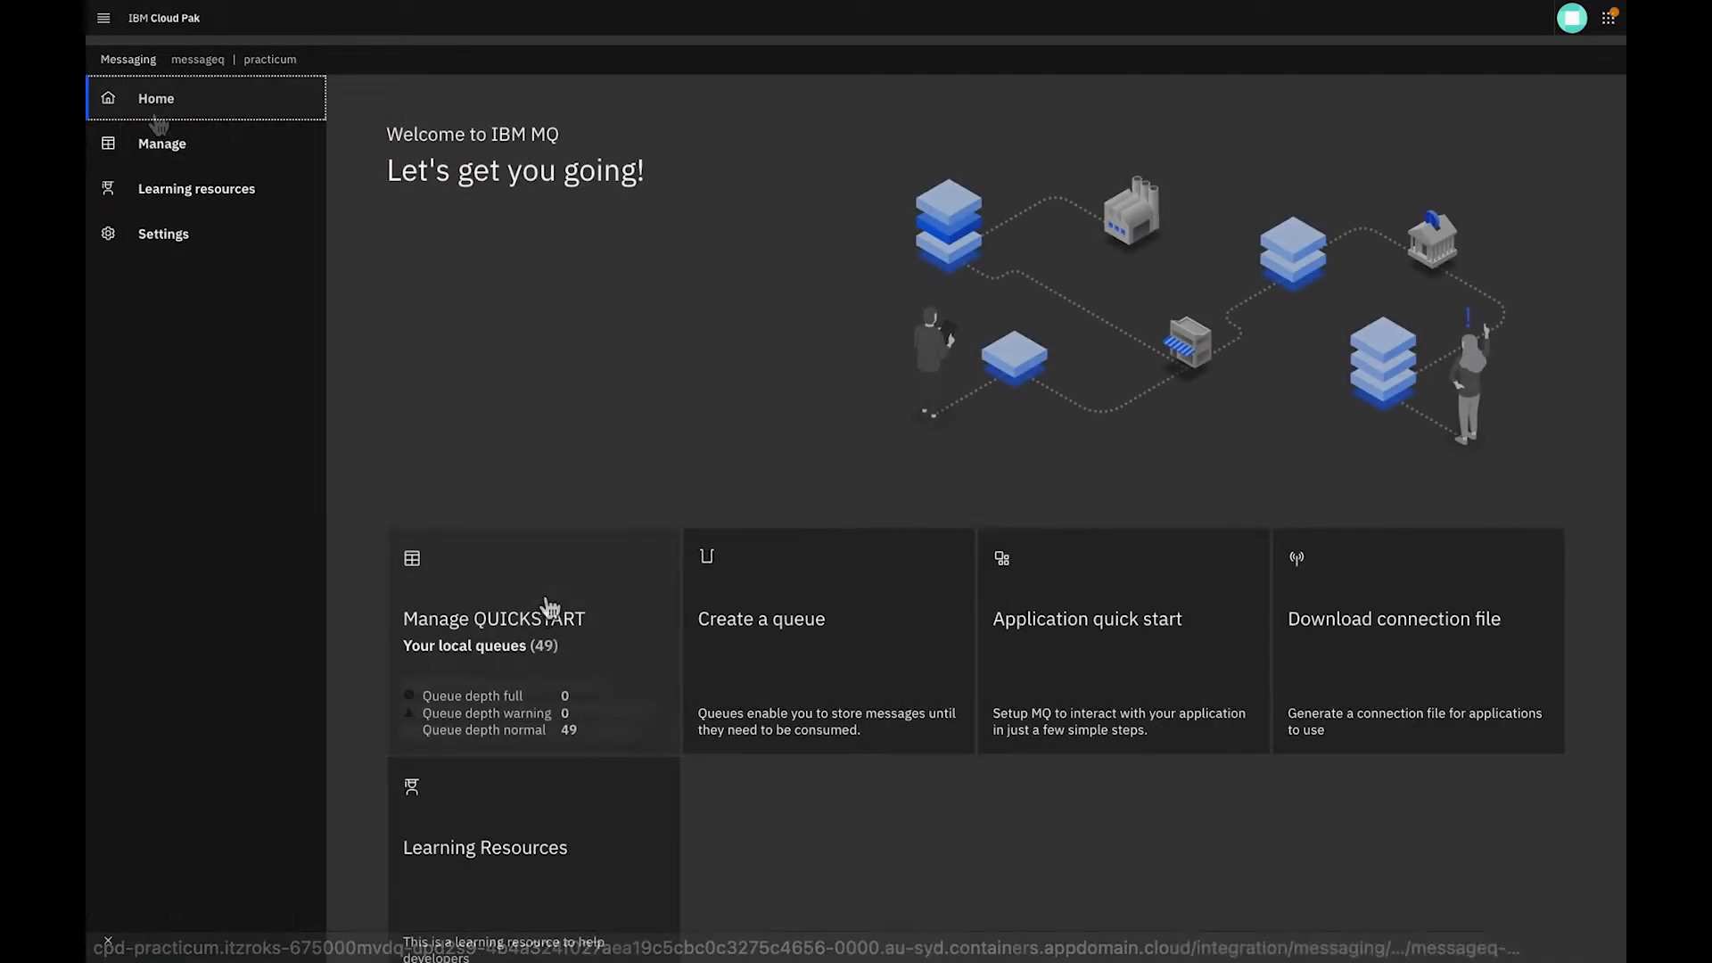
Create a message on the QUICKSTART queue manager's drinksq queue with the application data "This is a message"
left_click(545, 615)
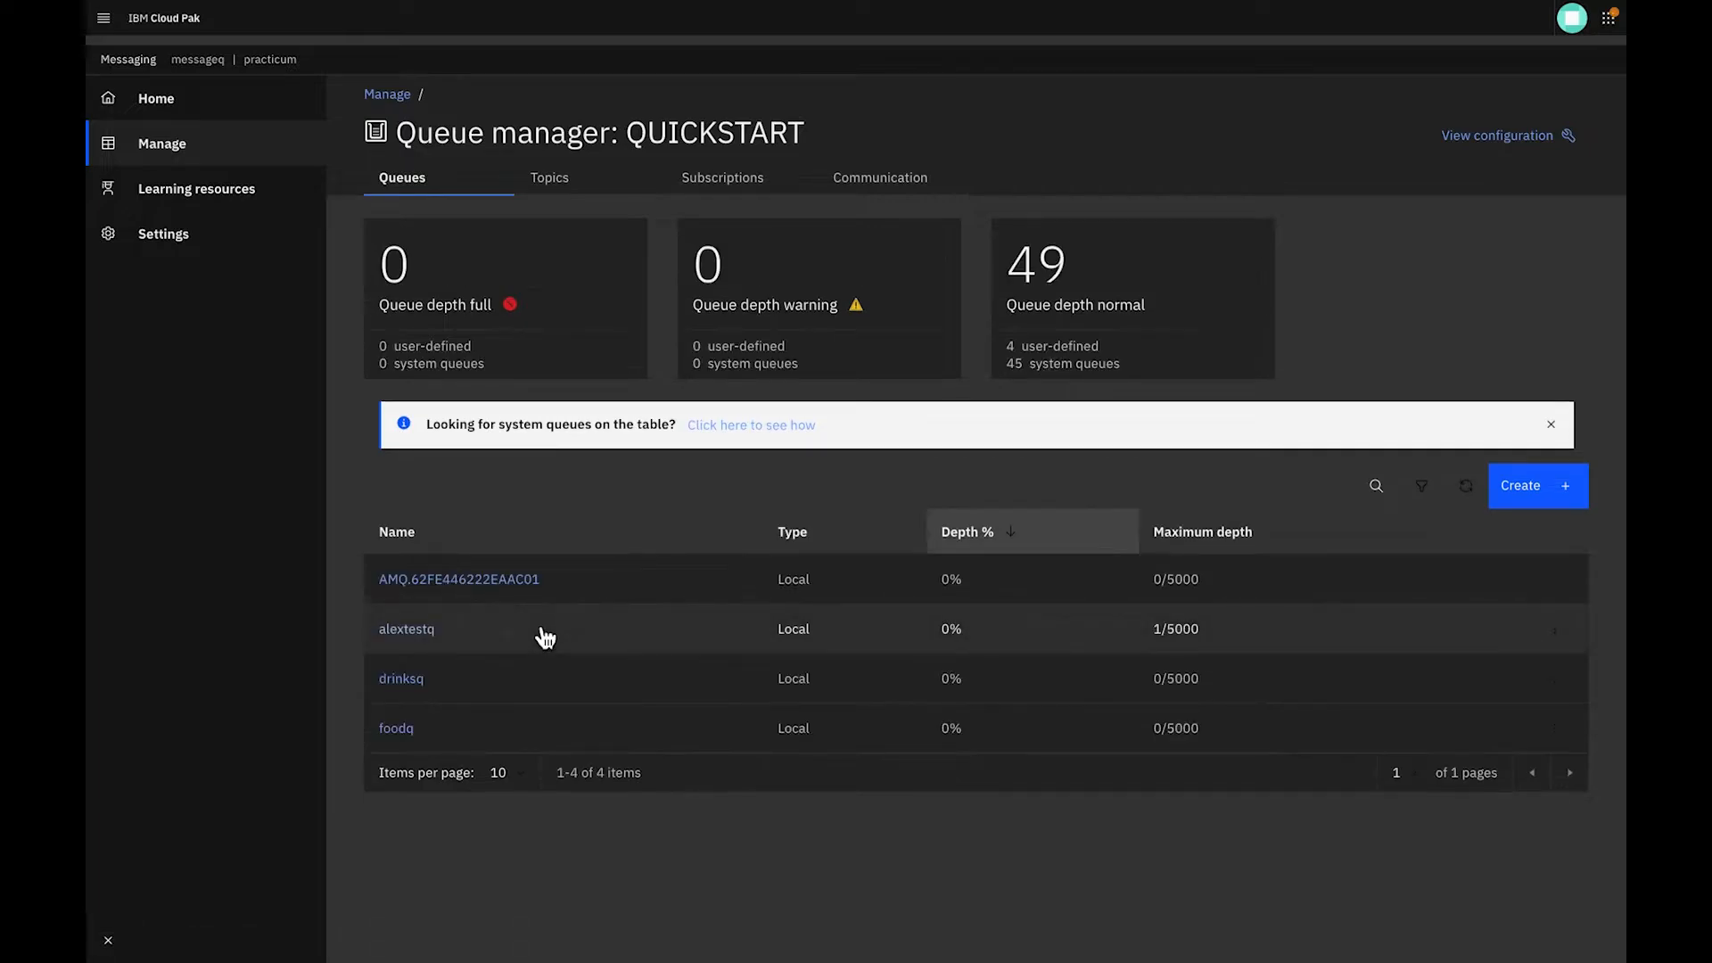
left_click(417, 676)
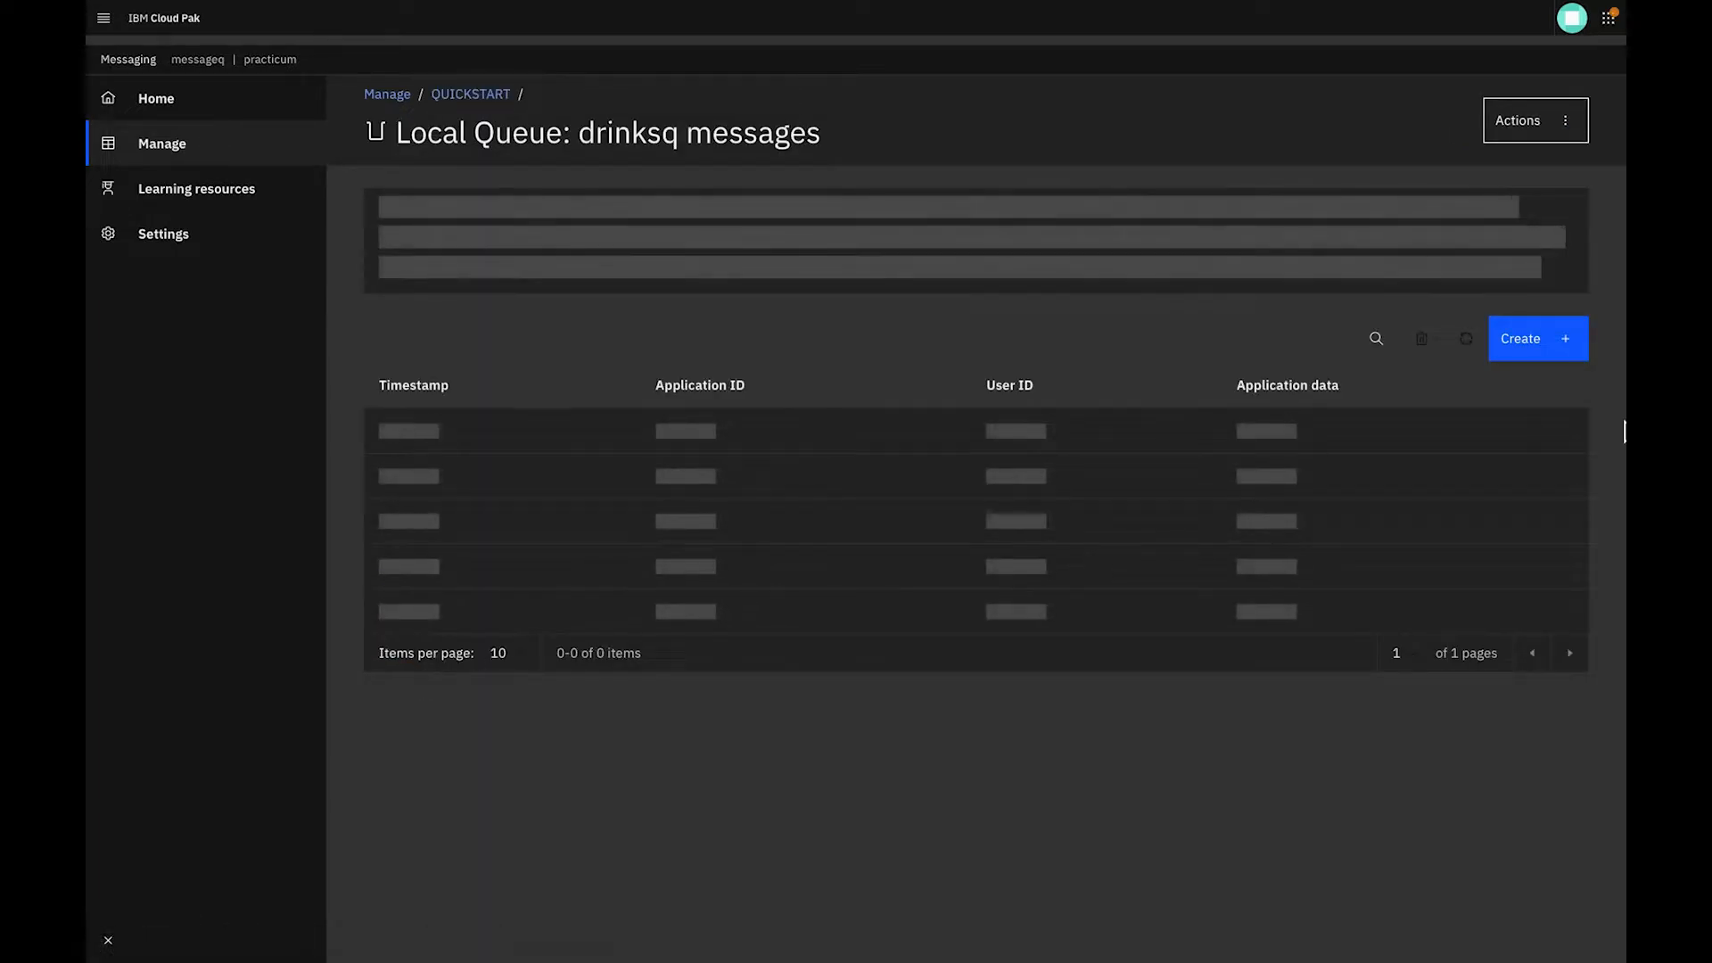
left_click(1571, 347)
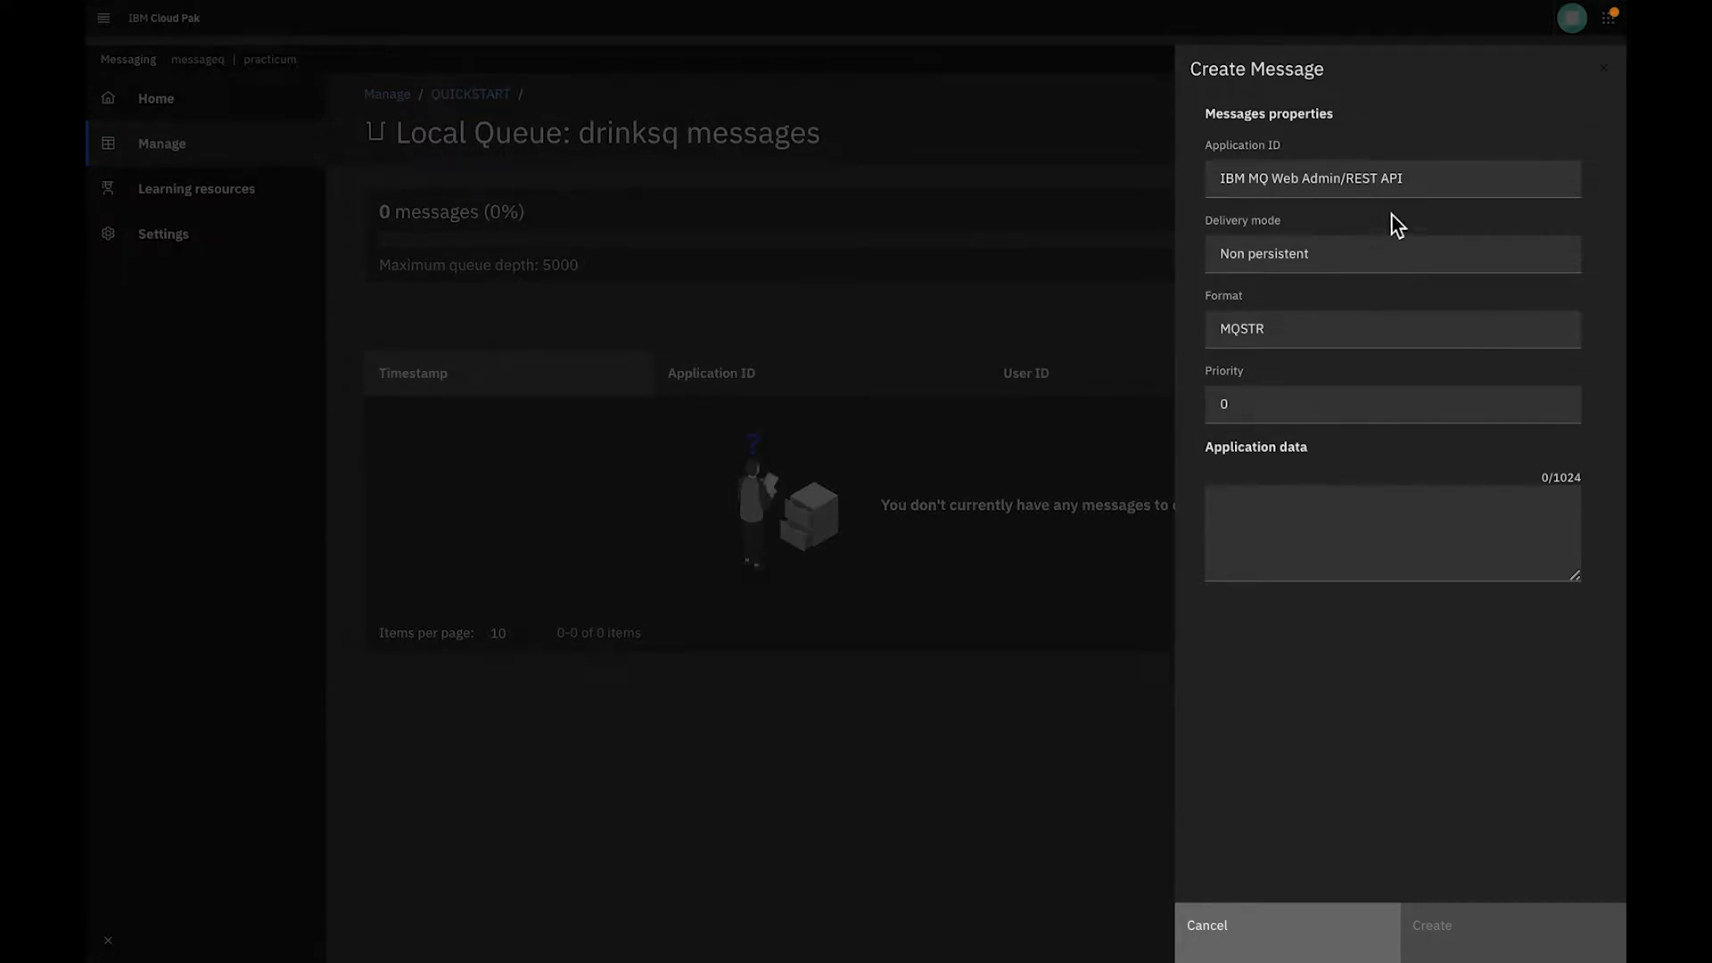
left_click(1368, 511)
type("This is a message")
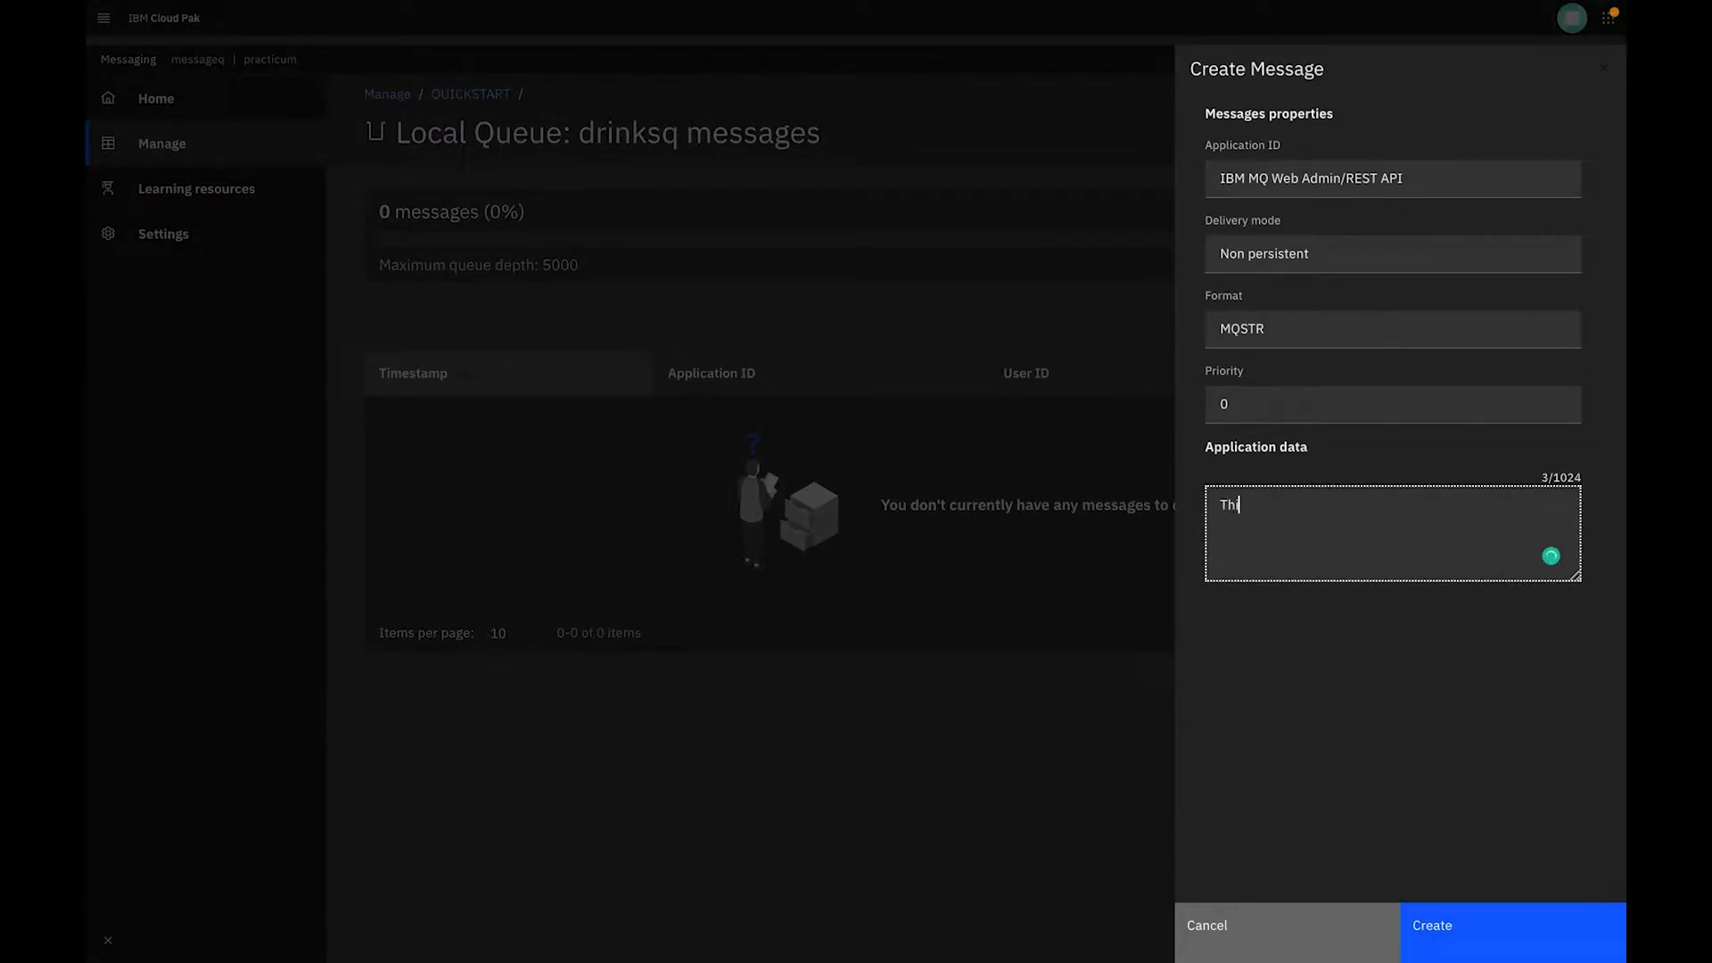
left_click(1405, 931)
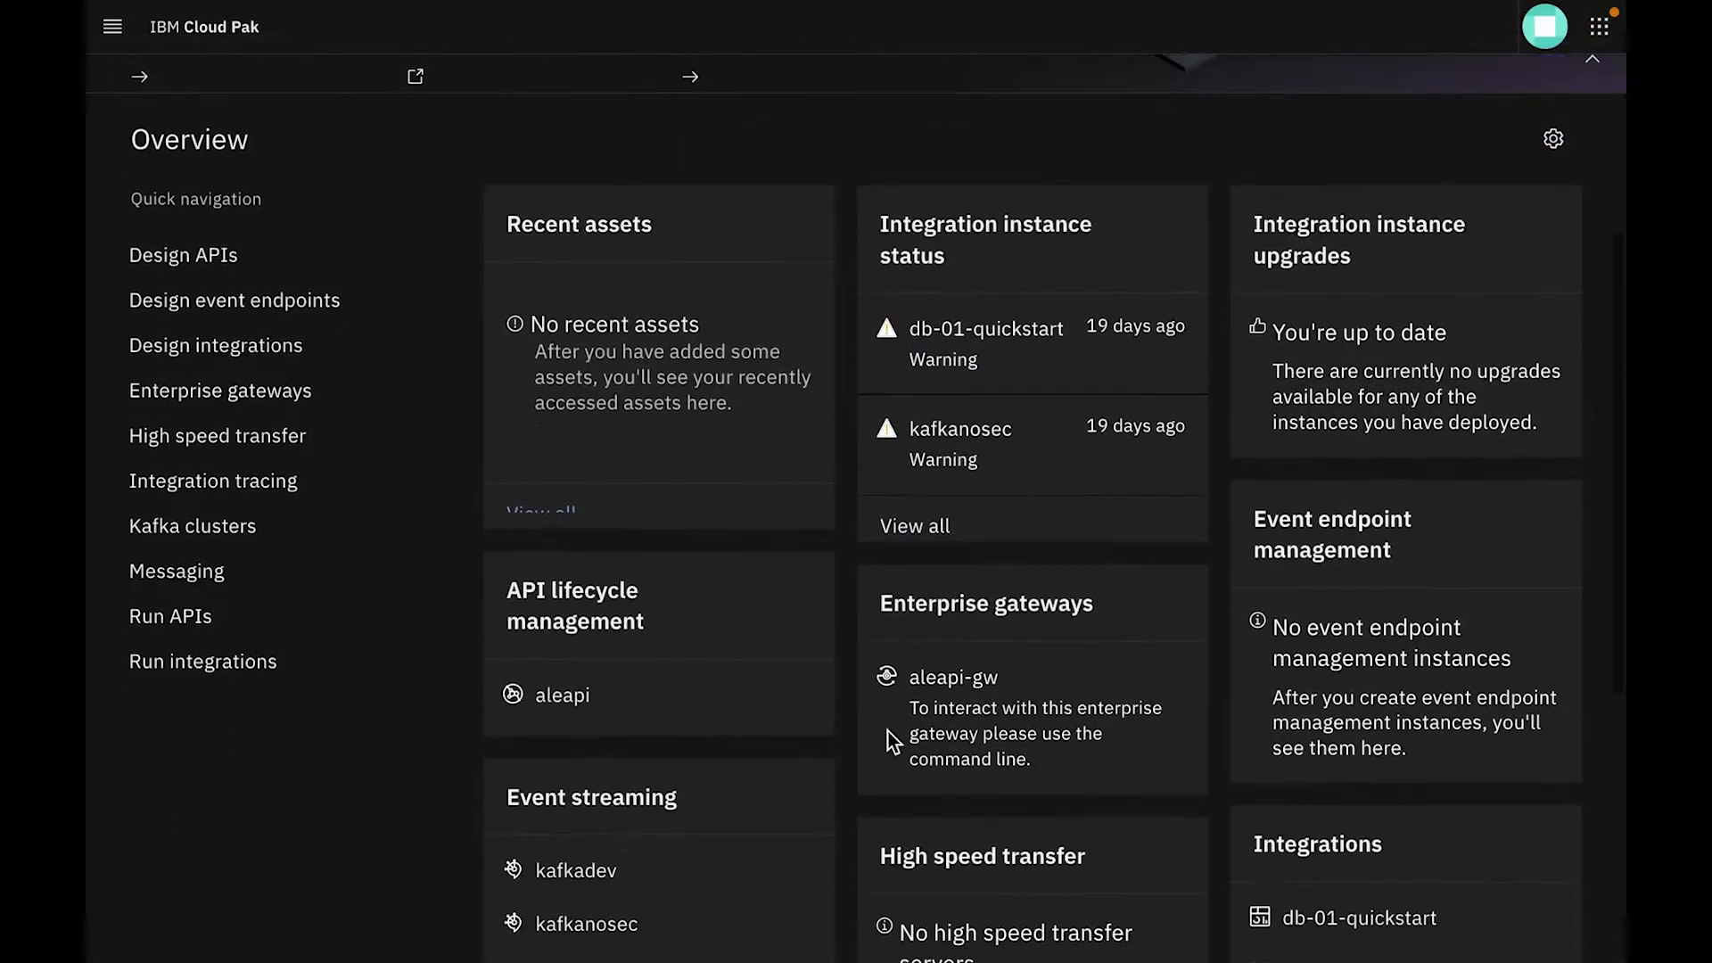
Switch to the Cloud Pak overview, open the alex-1 App Connect Designer instance, and create a new event-driven flow
scroll(888, 731, "down", 3)
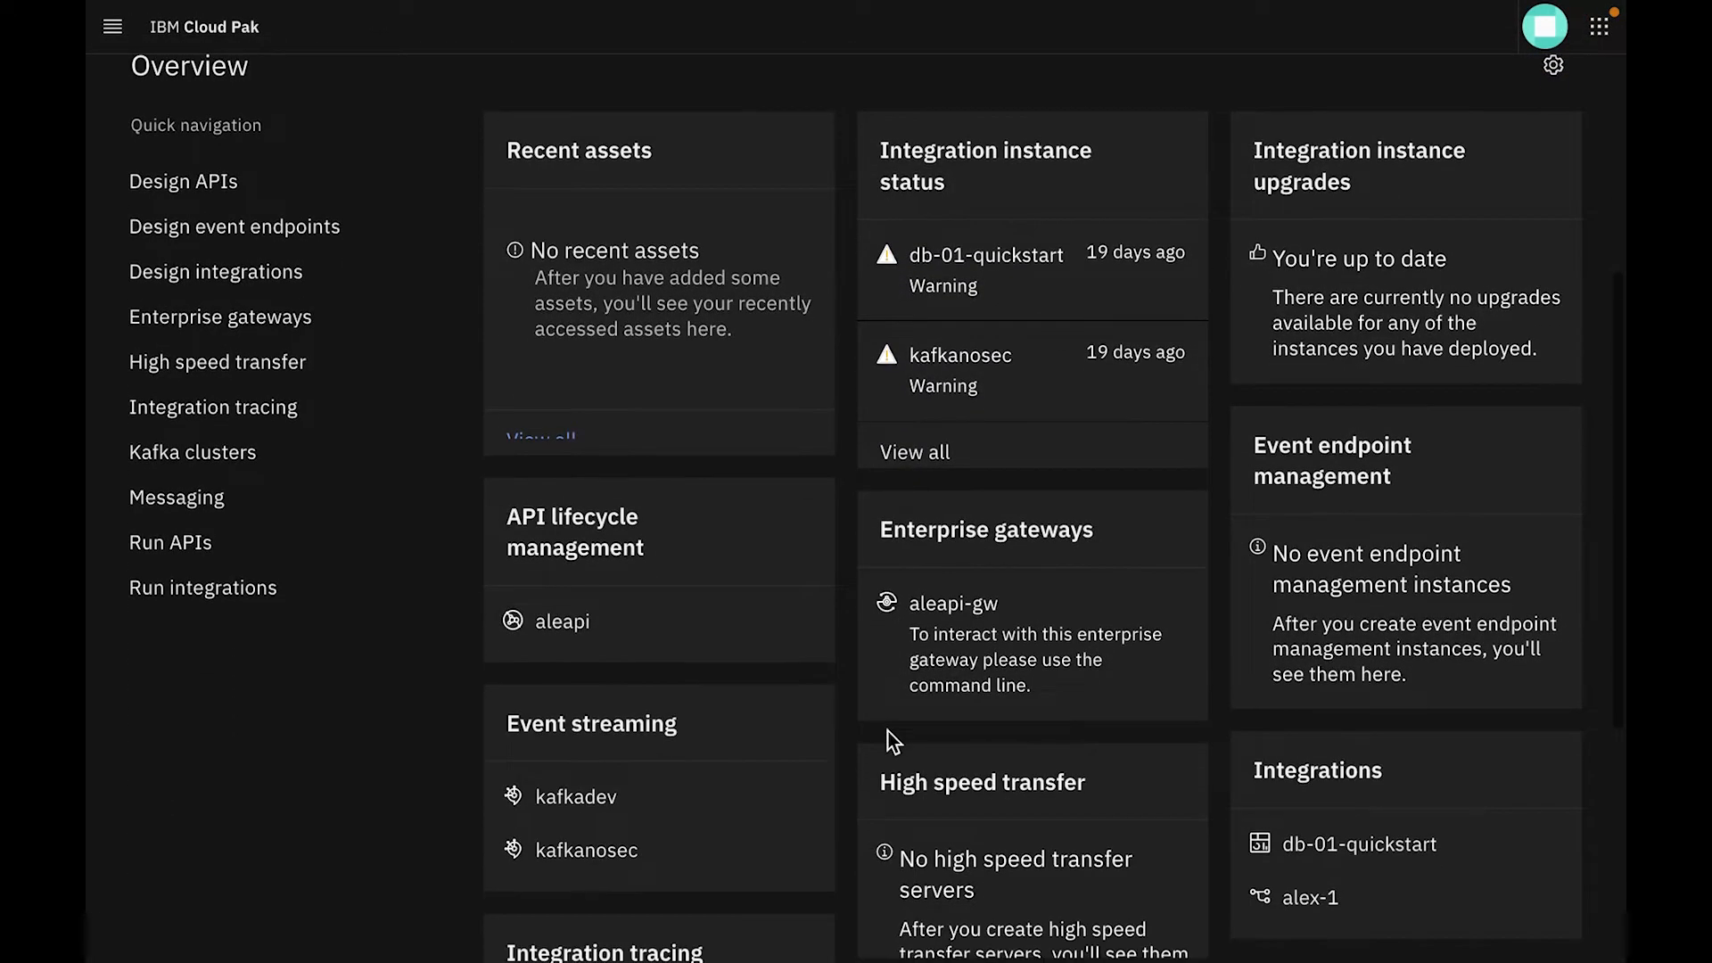
scroll(888, 732, "down", 3)
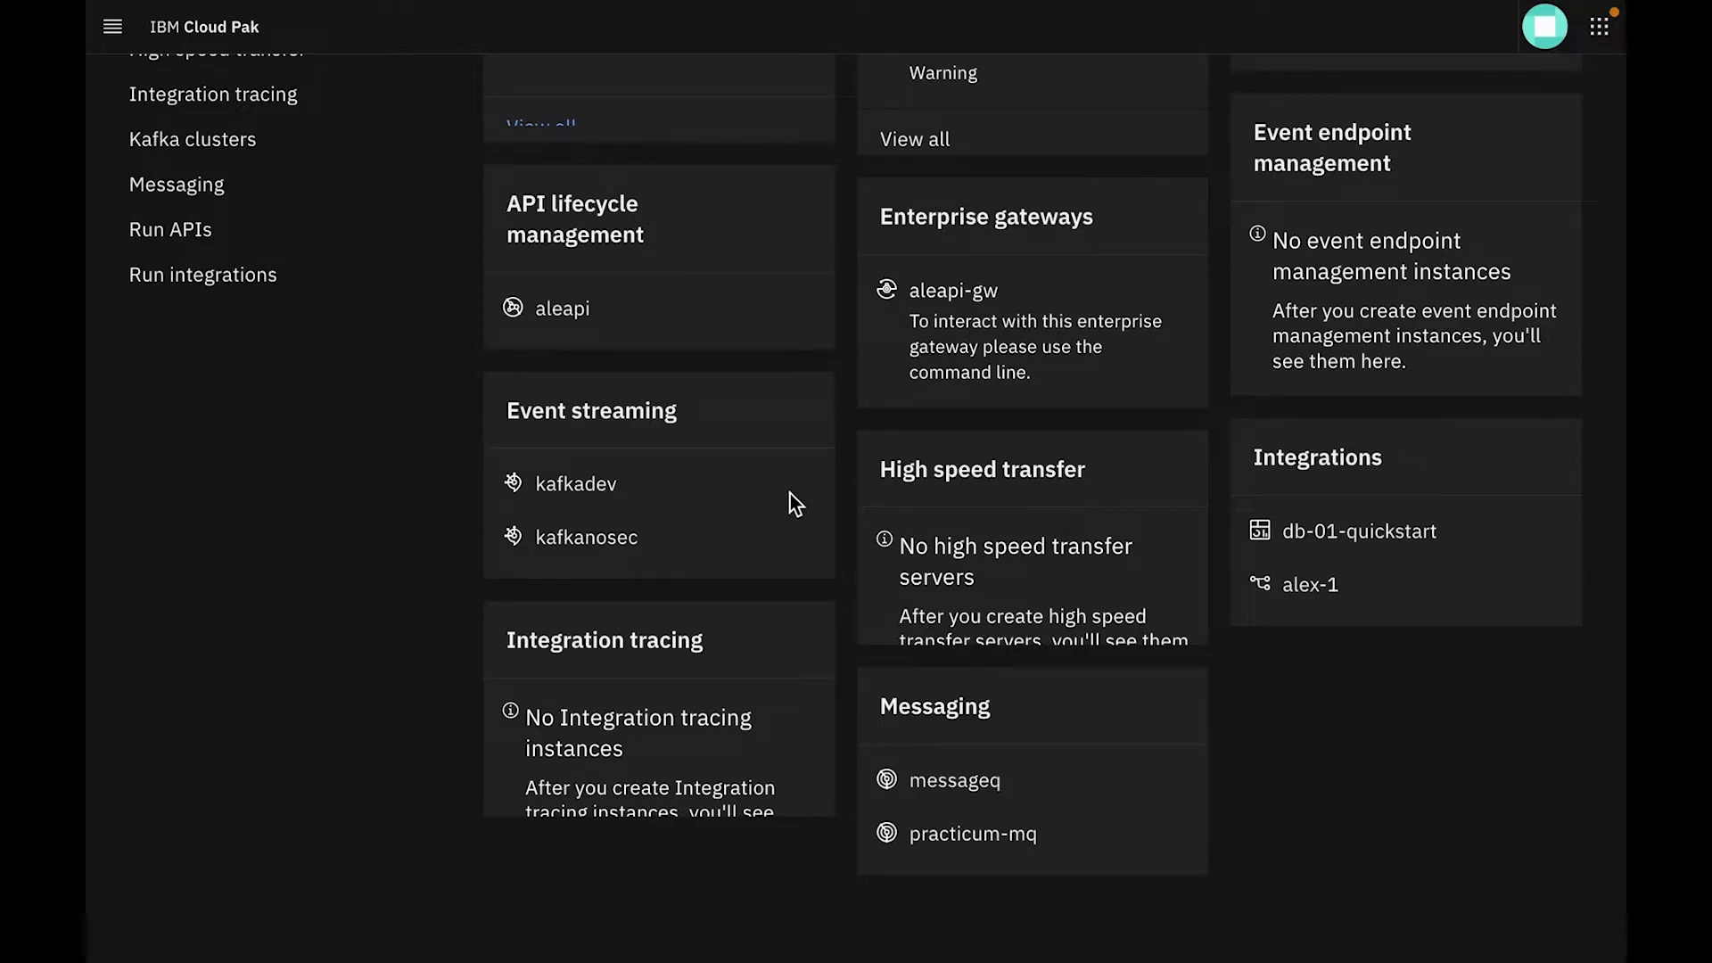
left_click(1309, 586)
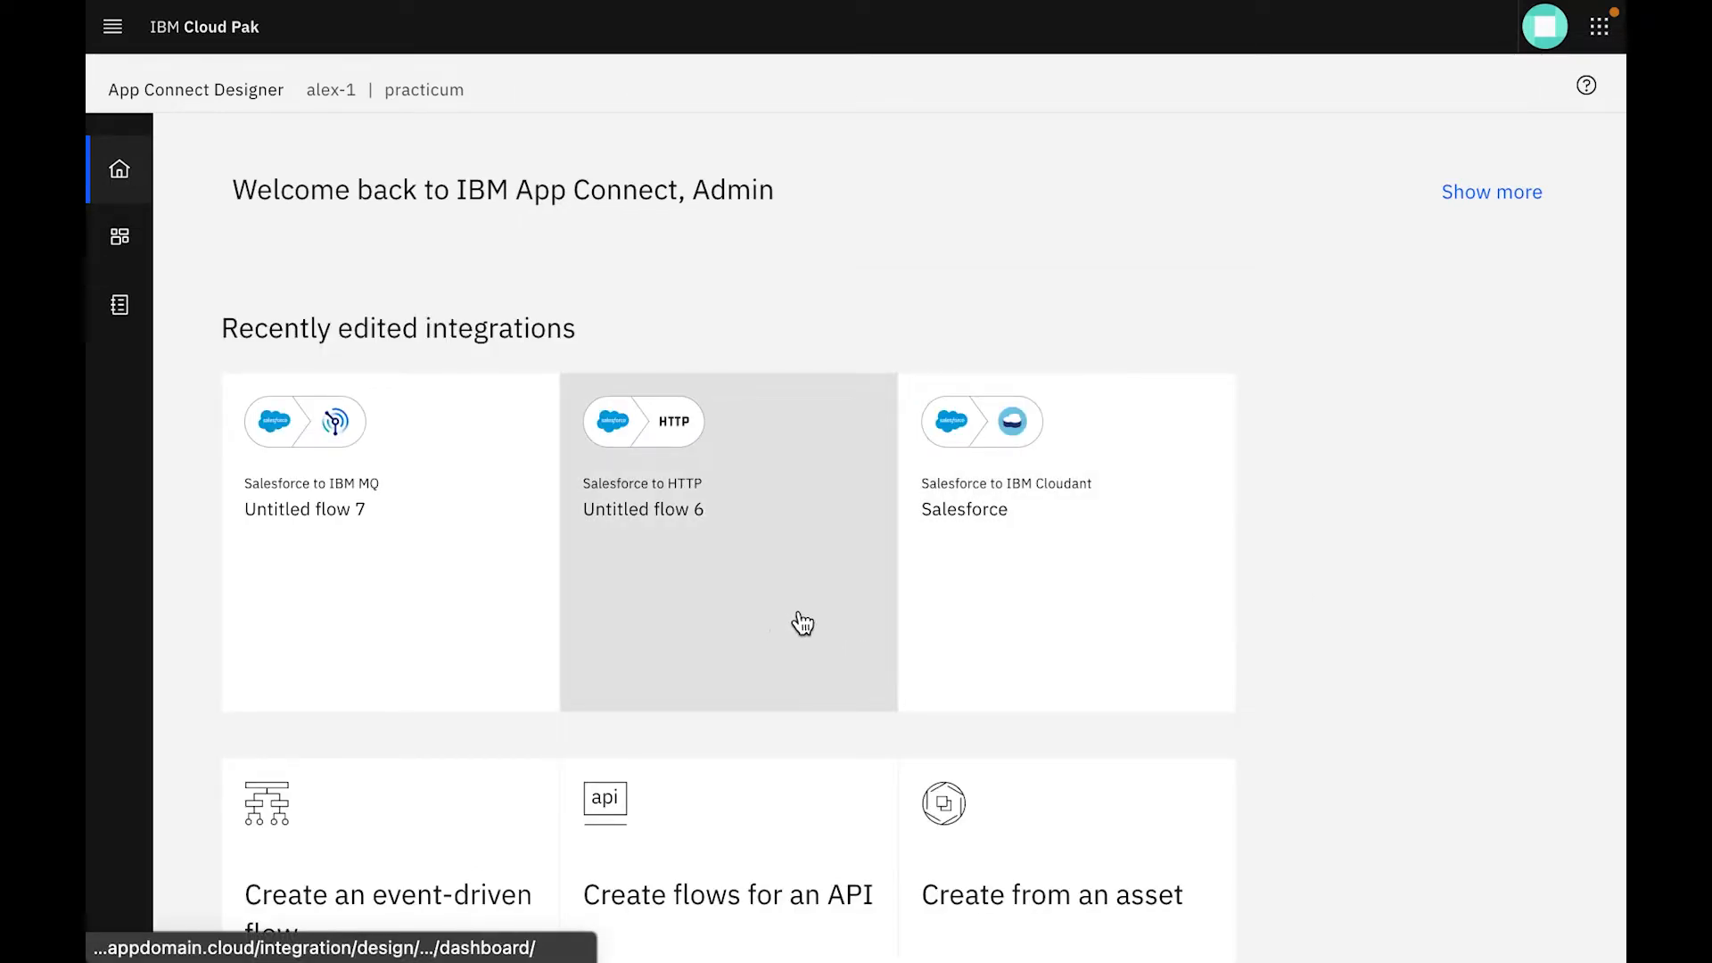
scroll(1396, 649, "down", 2)
scroll(1396, 649, "up", 1)
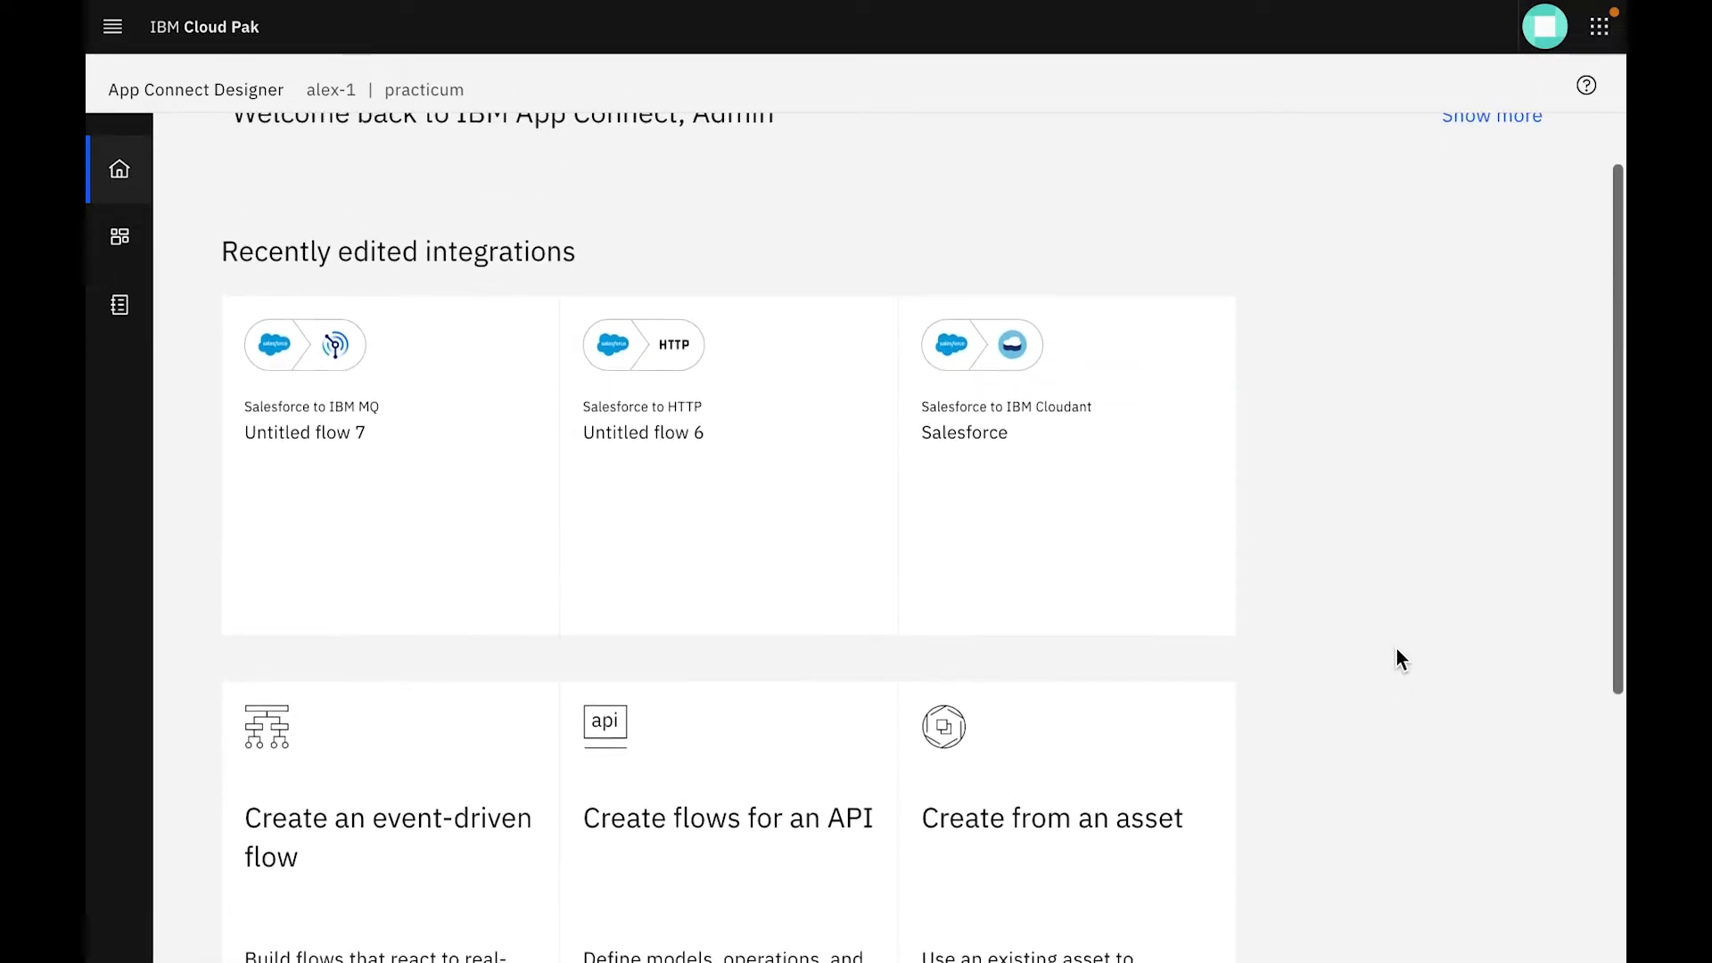
scroll(1396, 649, "up", 1)
scroll(1396, 649, "up", 1)
scroll(1396, 649, "down", 5)
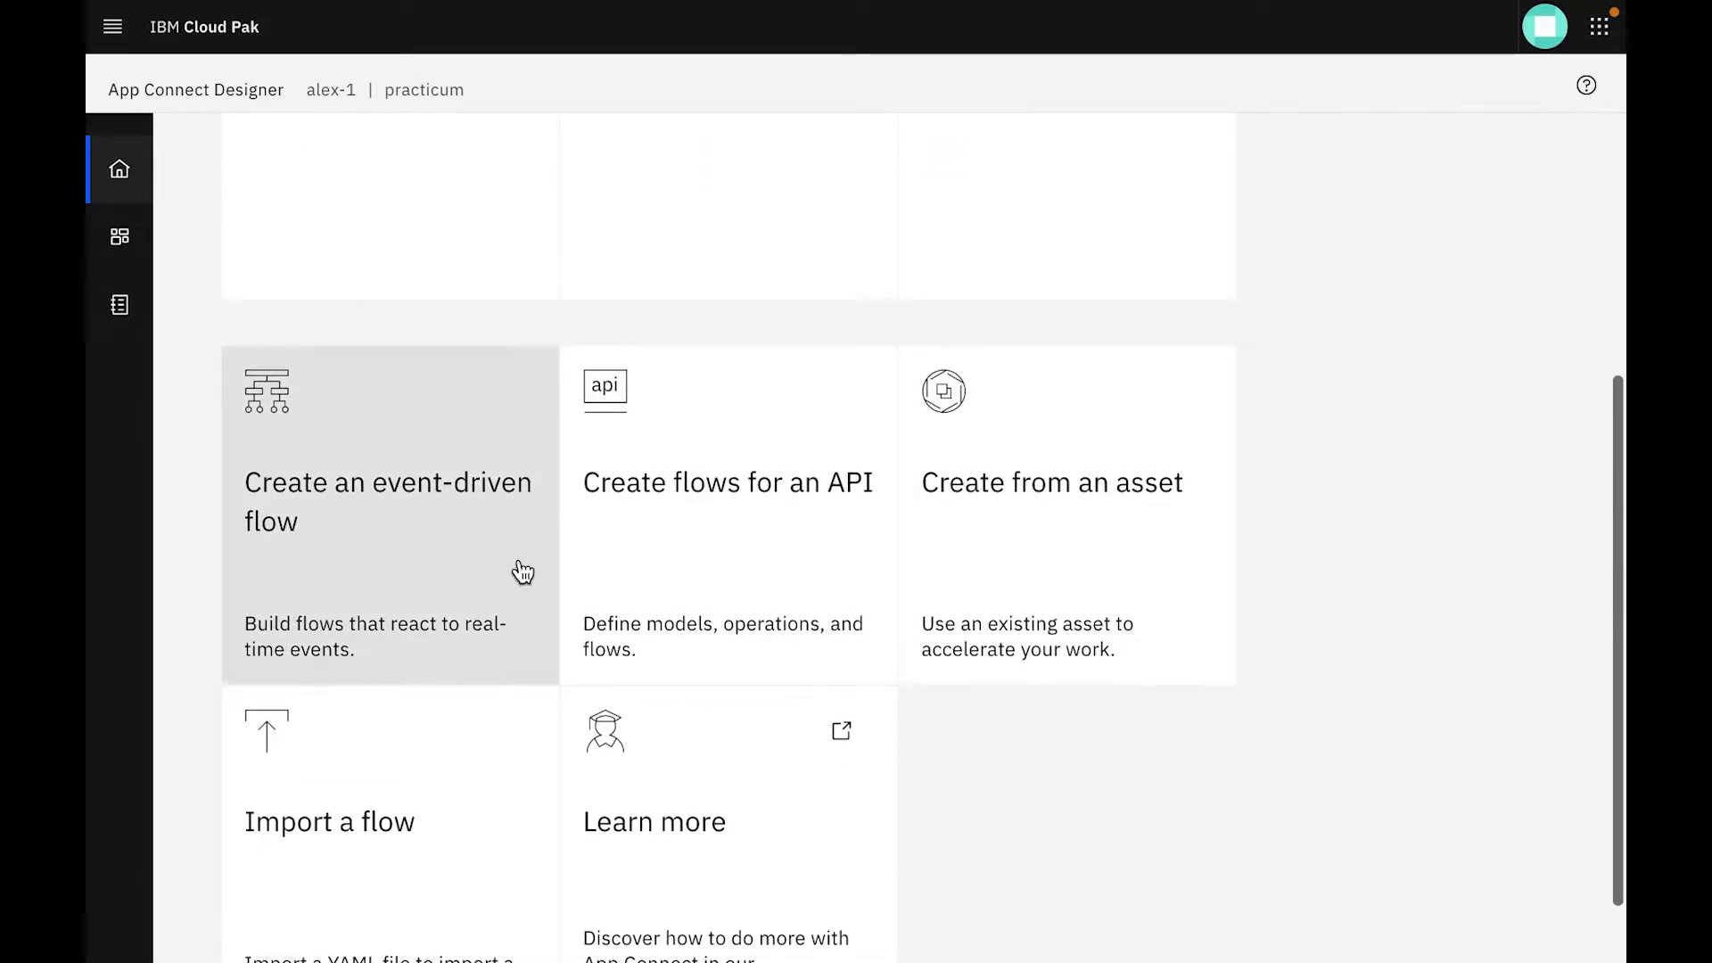
left_click(294, 569)
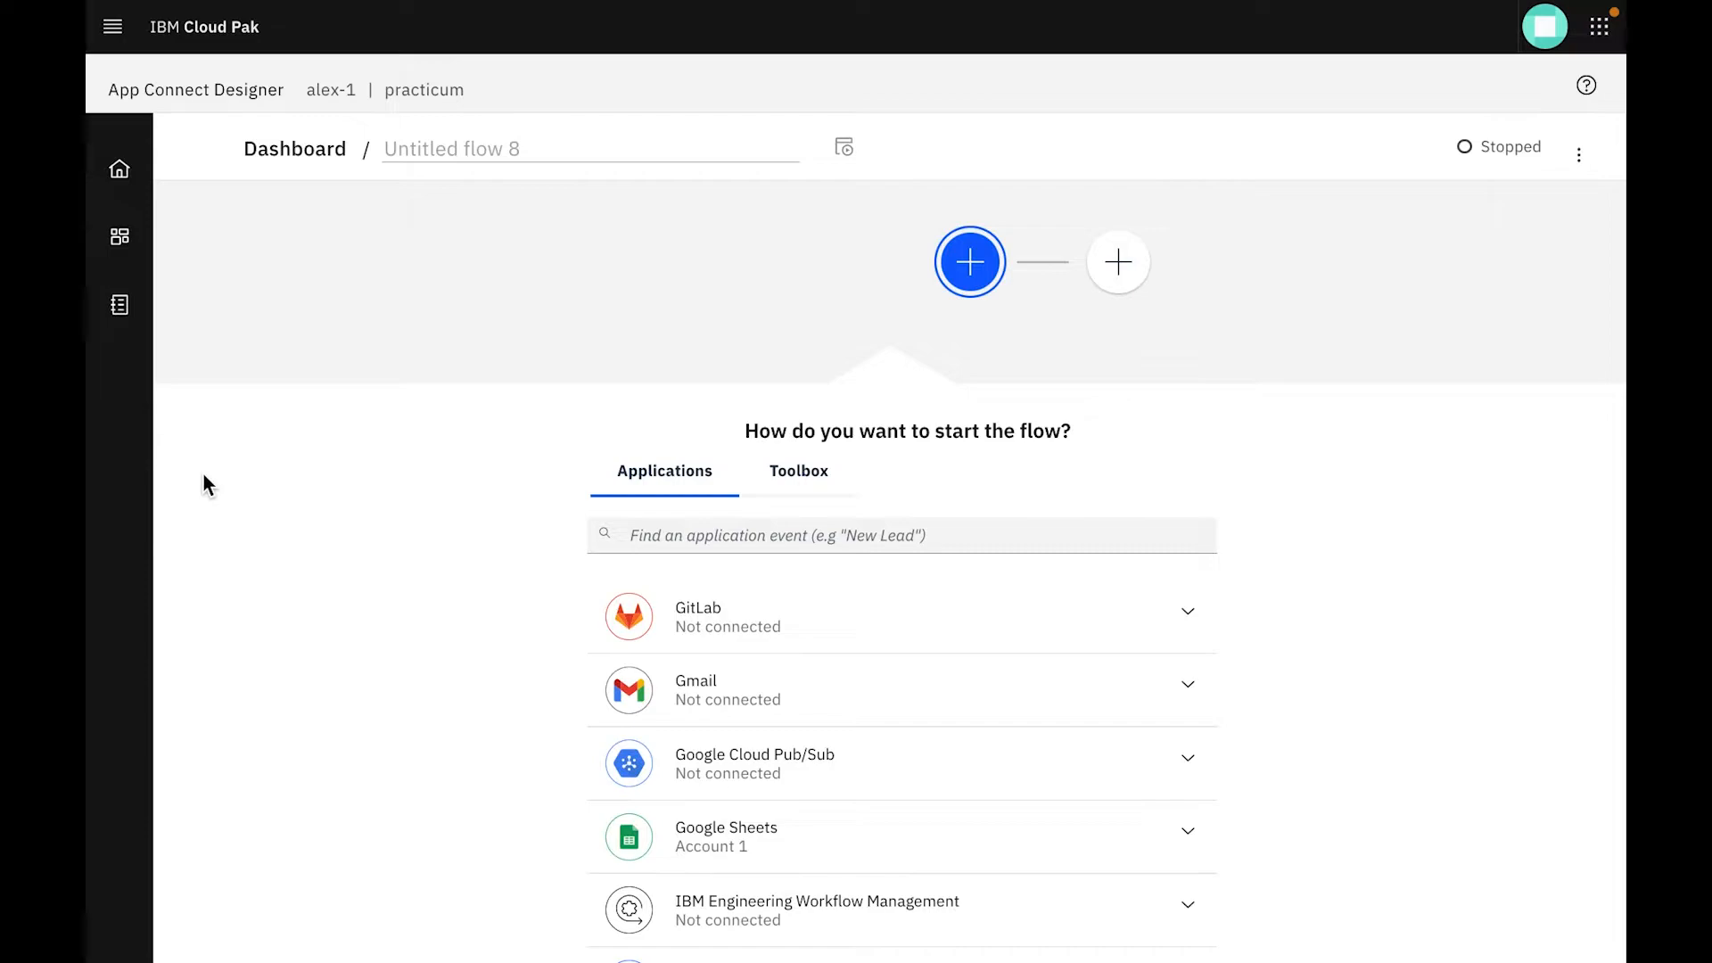
Search the application events for "sales" and start the flow with the Salesforce New case event
type("sales")
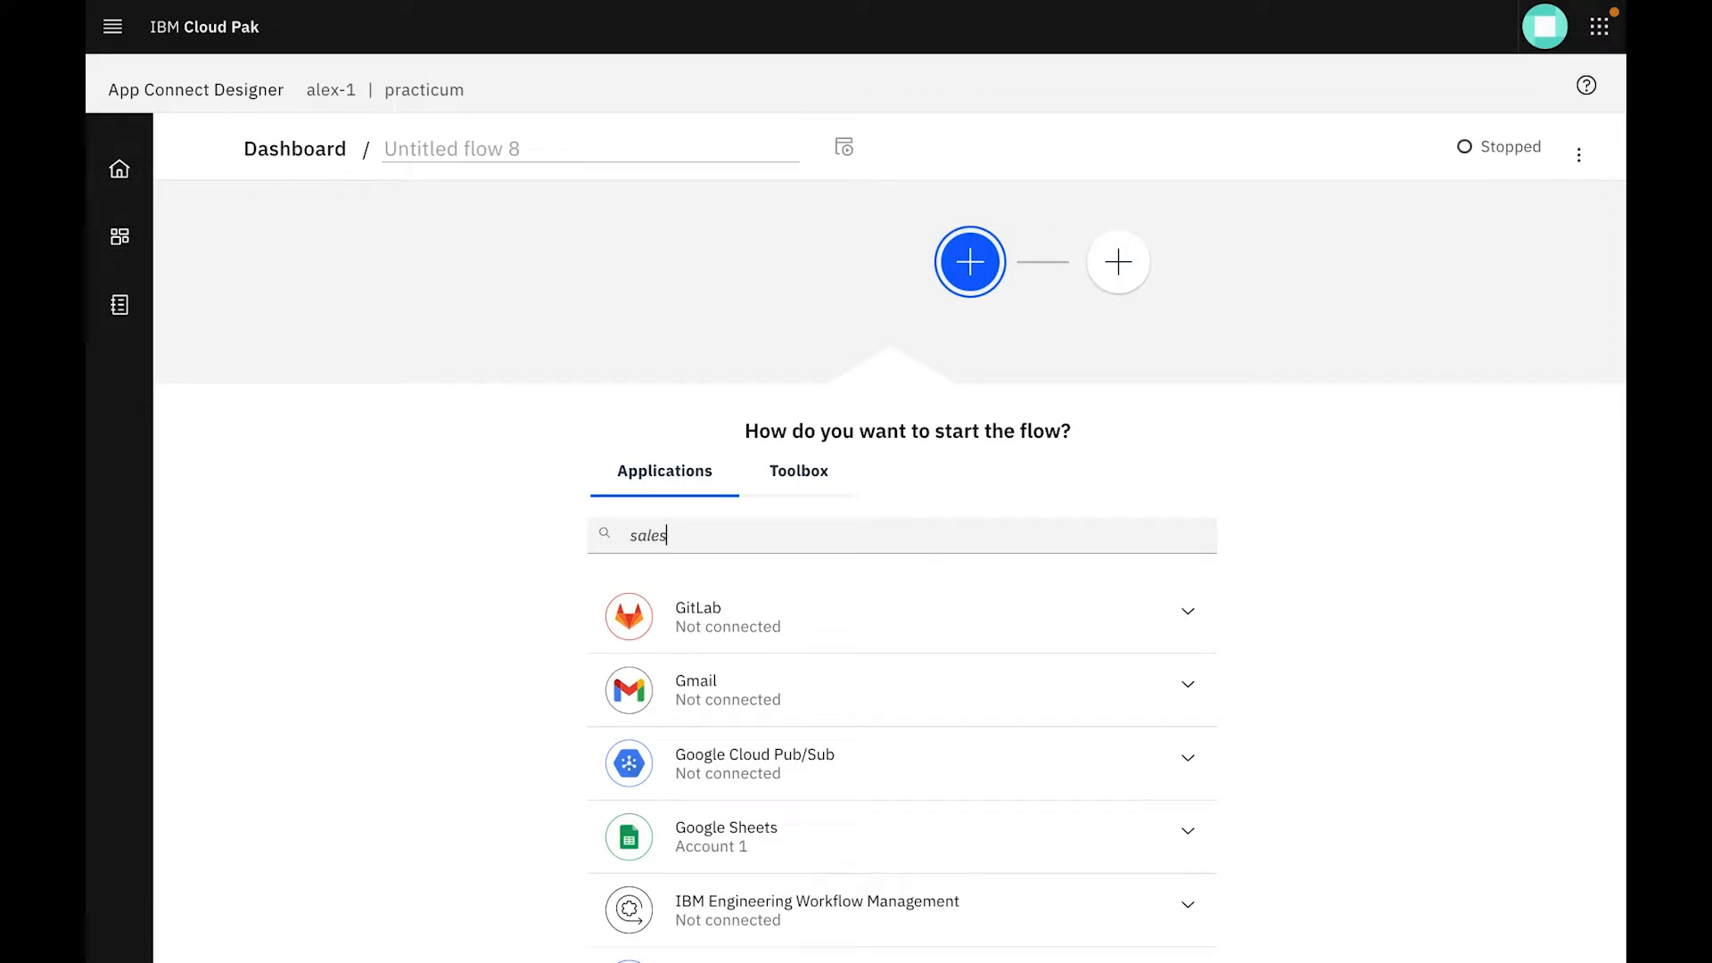
scroll(848, 795, "down", 5)
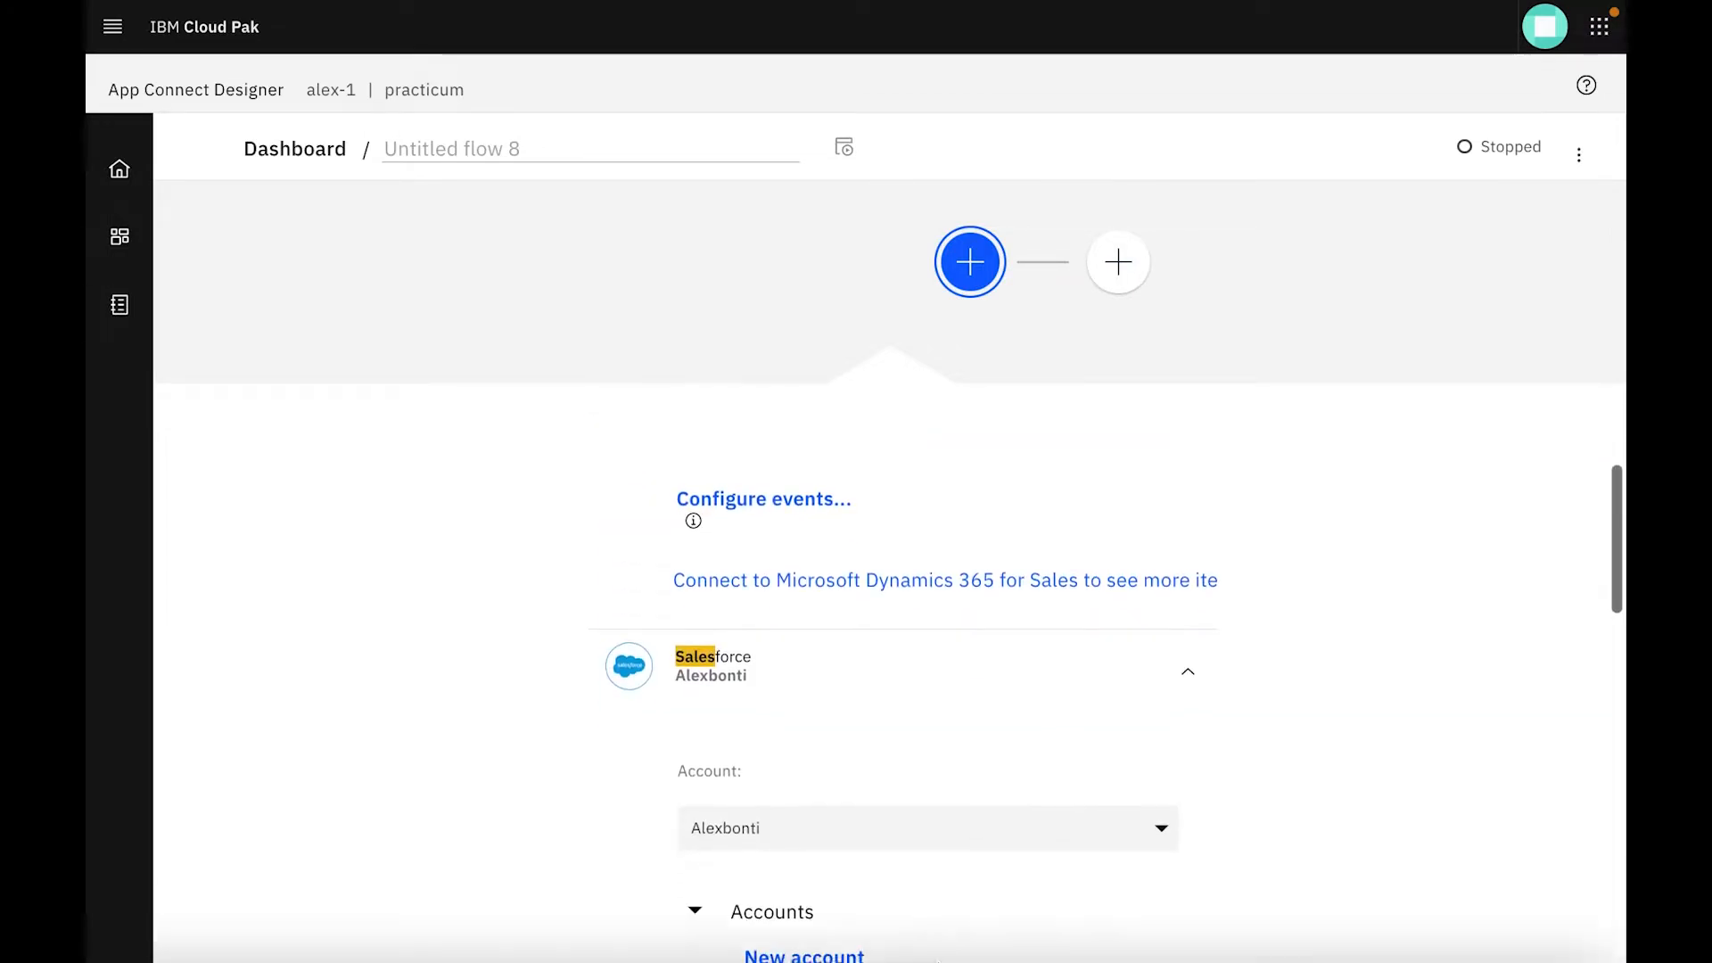
scroll(843, 793, "down", 5)
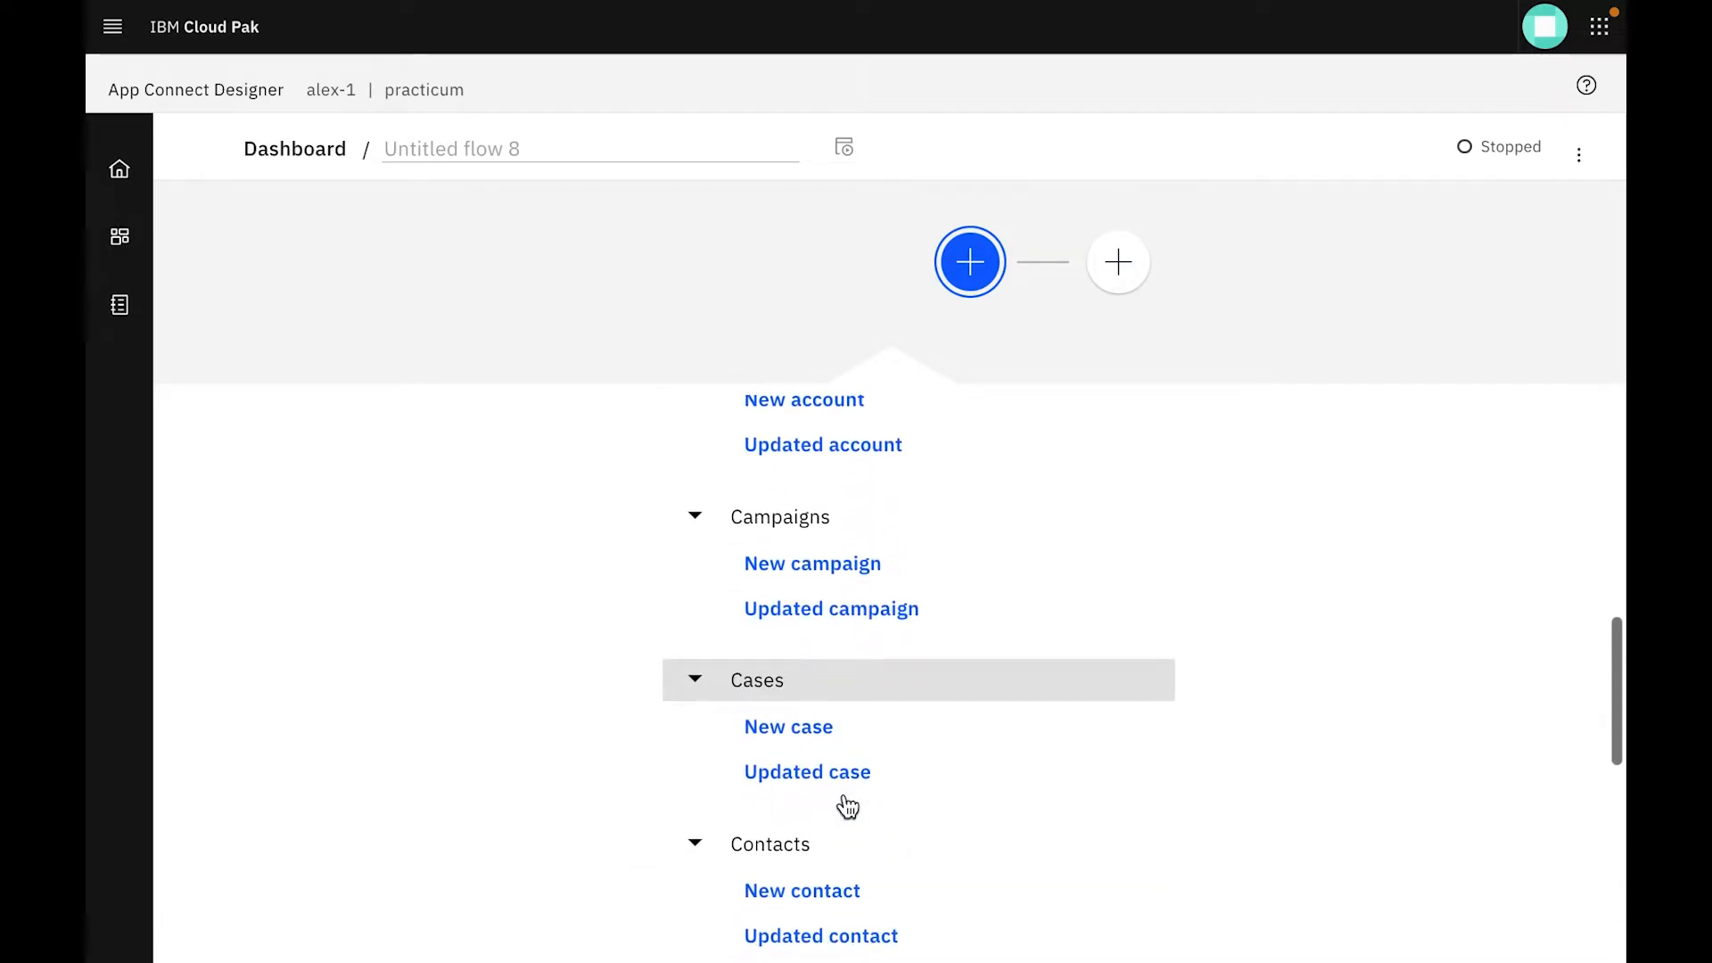
left_click(796, 730)
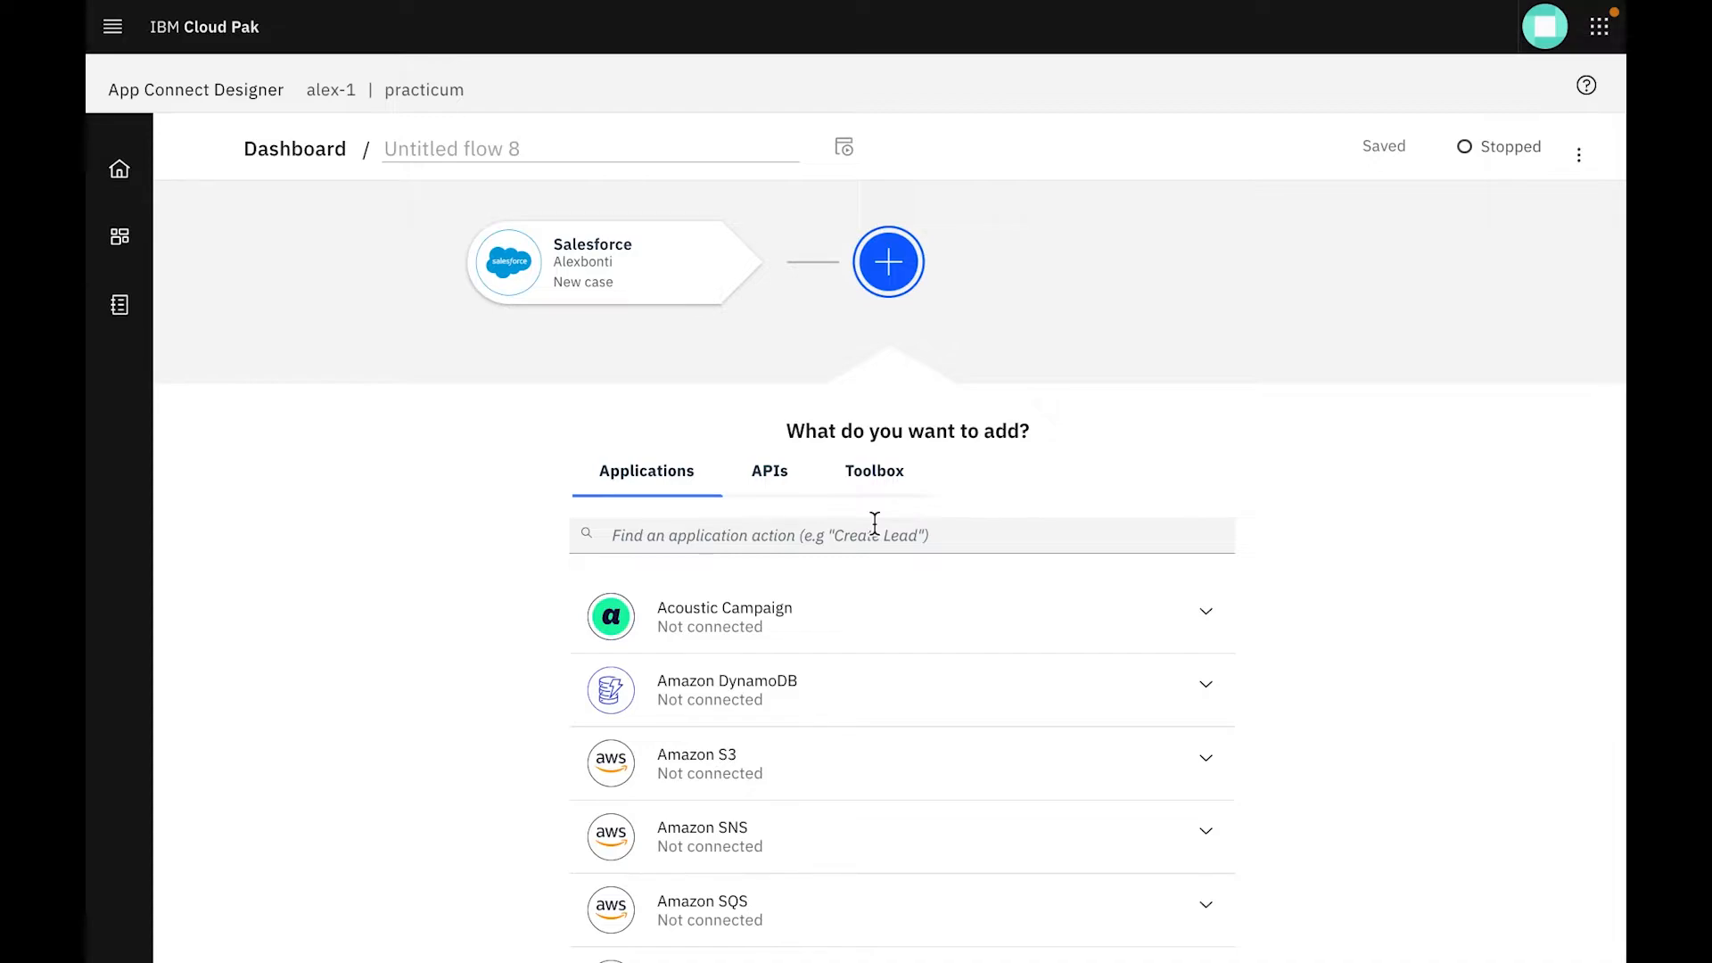
Search the application actions for "mq" and add IBM MQ's Put message on a queue action using Account 1
type("mq")
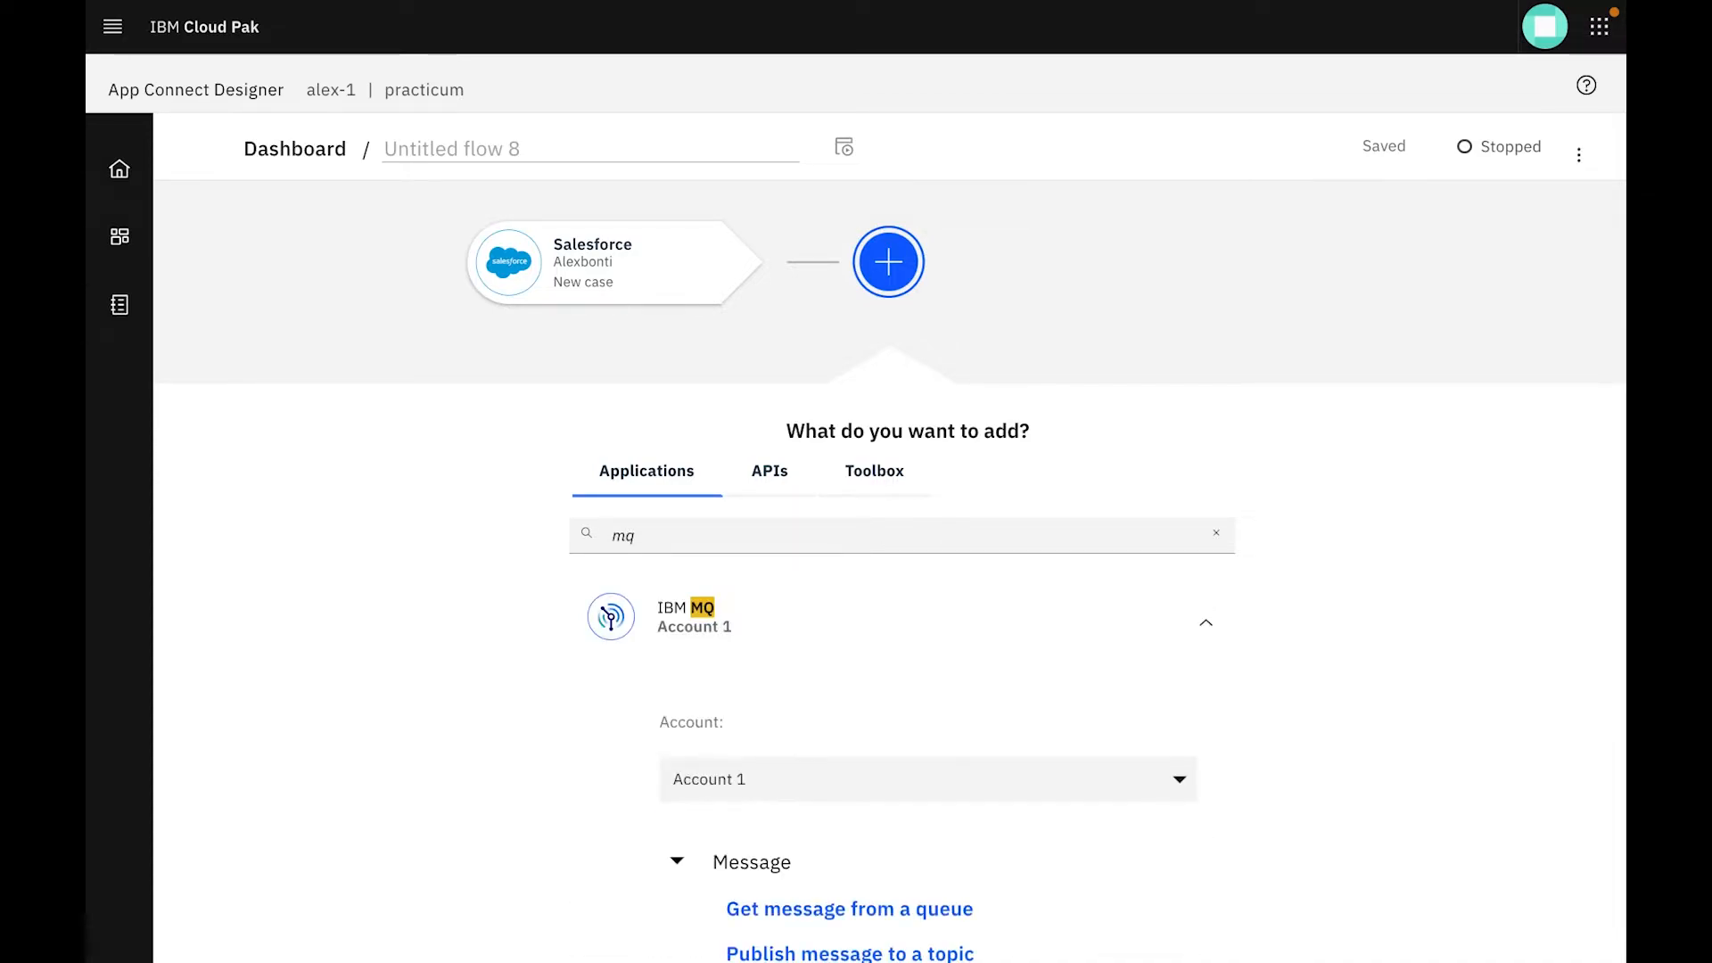
left_click(776, 637)
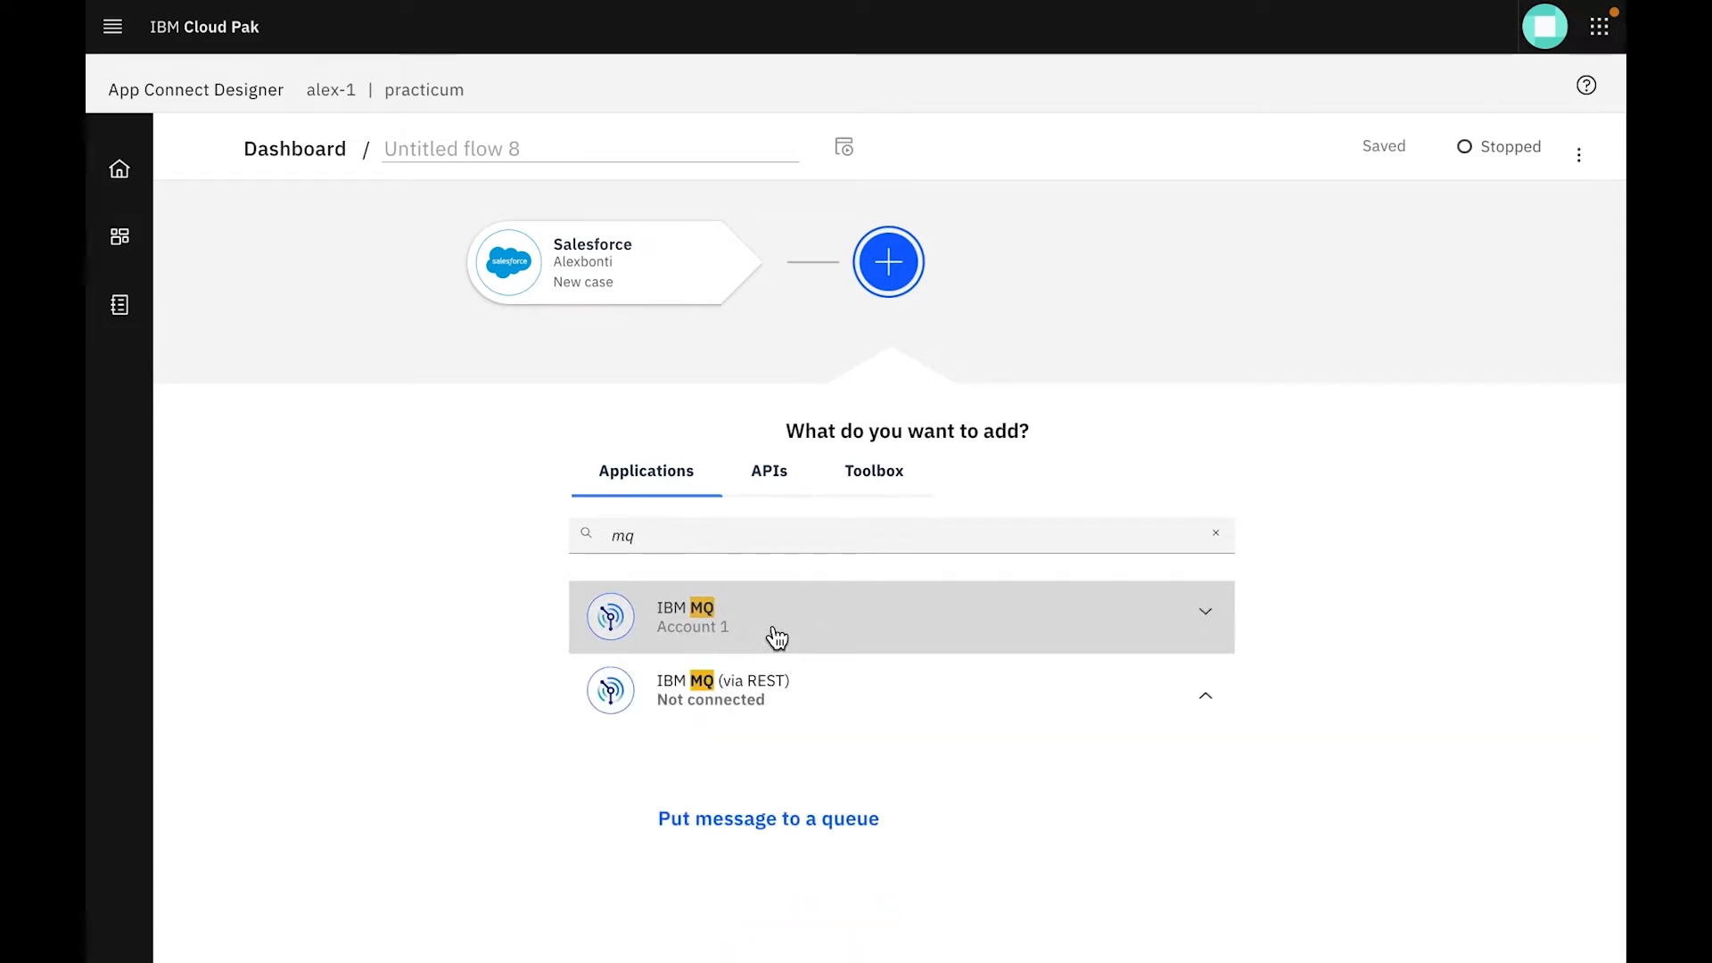
left_click(776, 637)
scroll(777, 637, "down", 3)
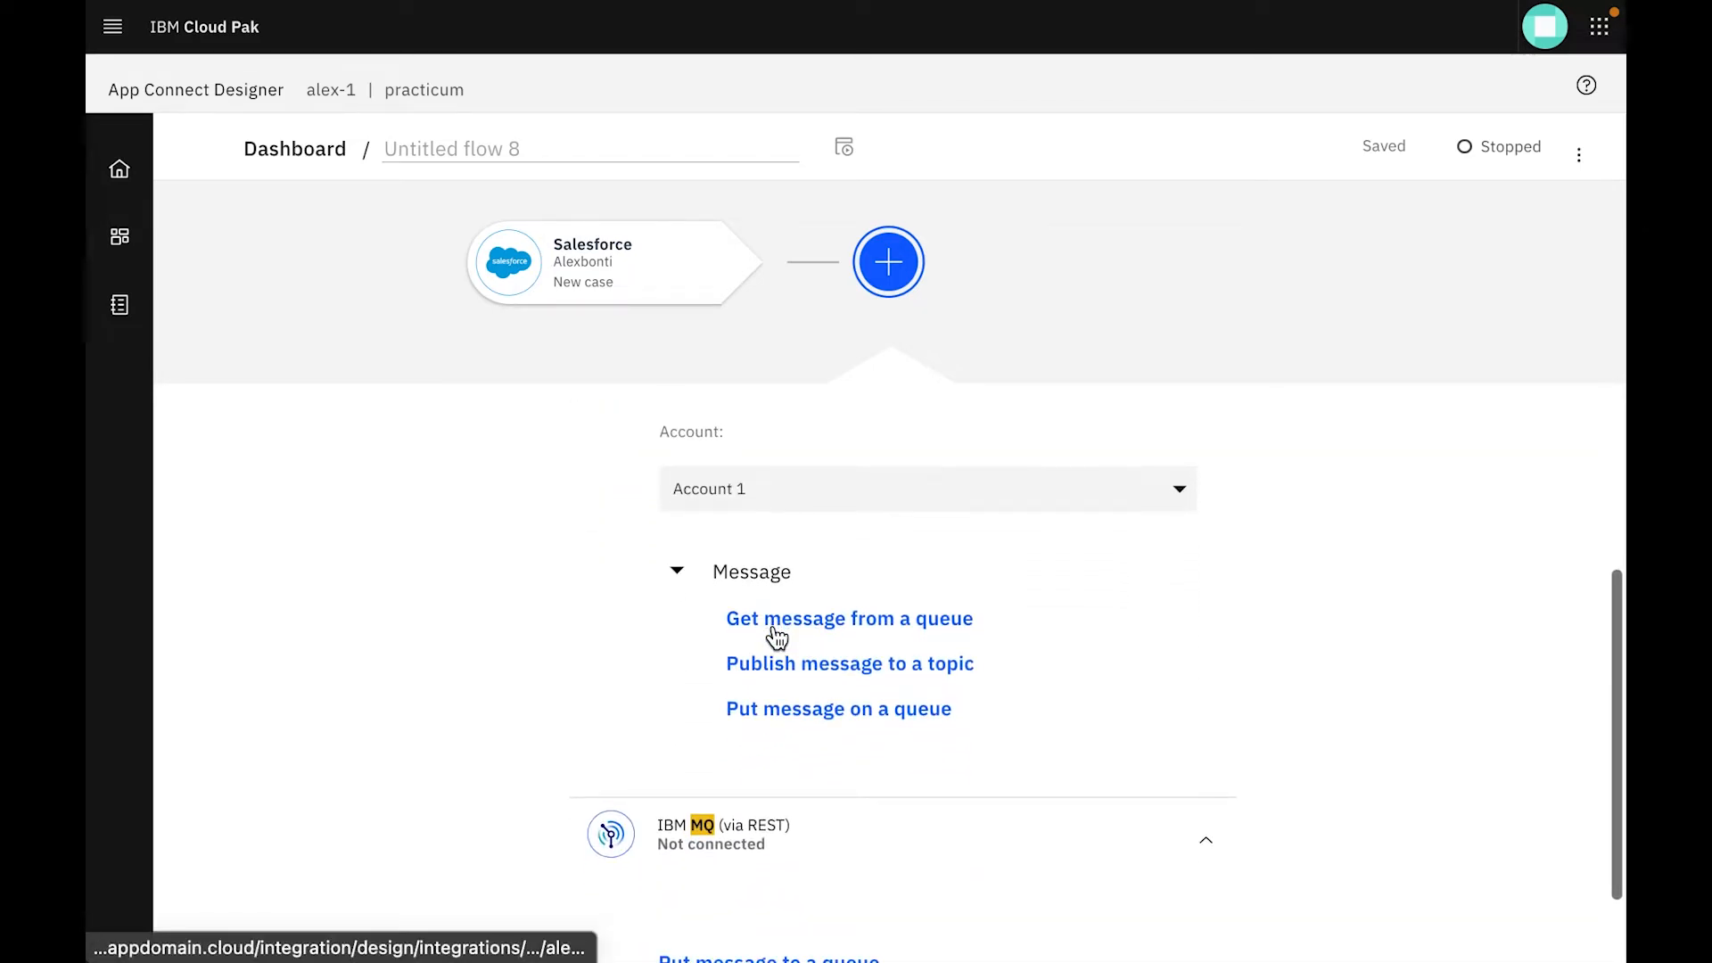
left_click(825, 709)
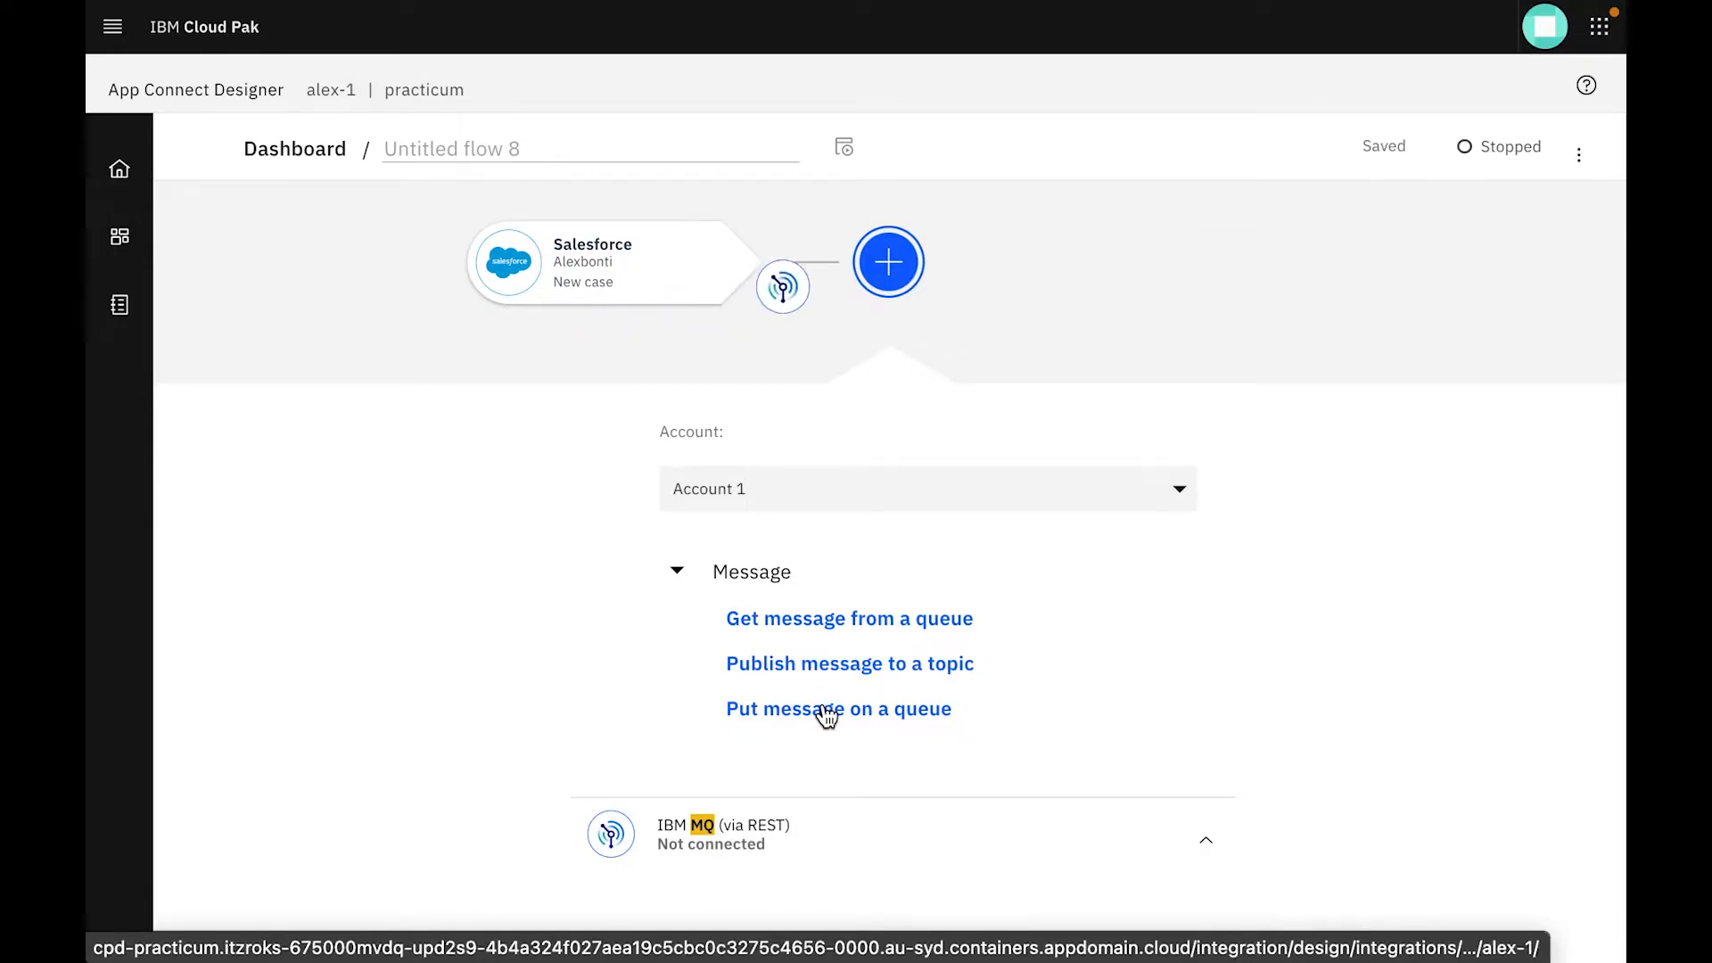
mouse_move(965, 289)
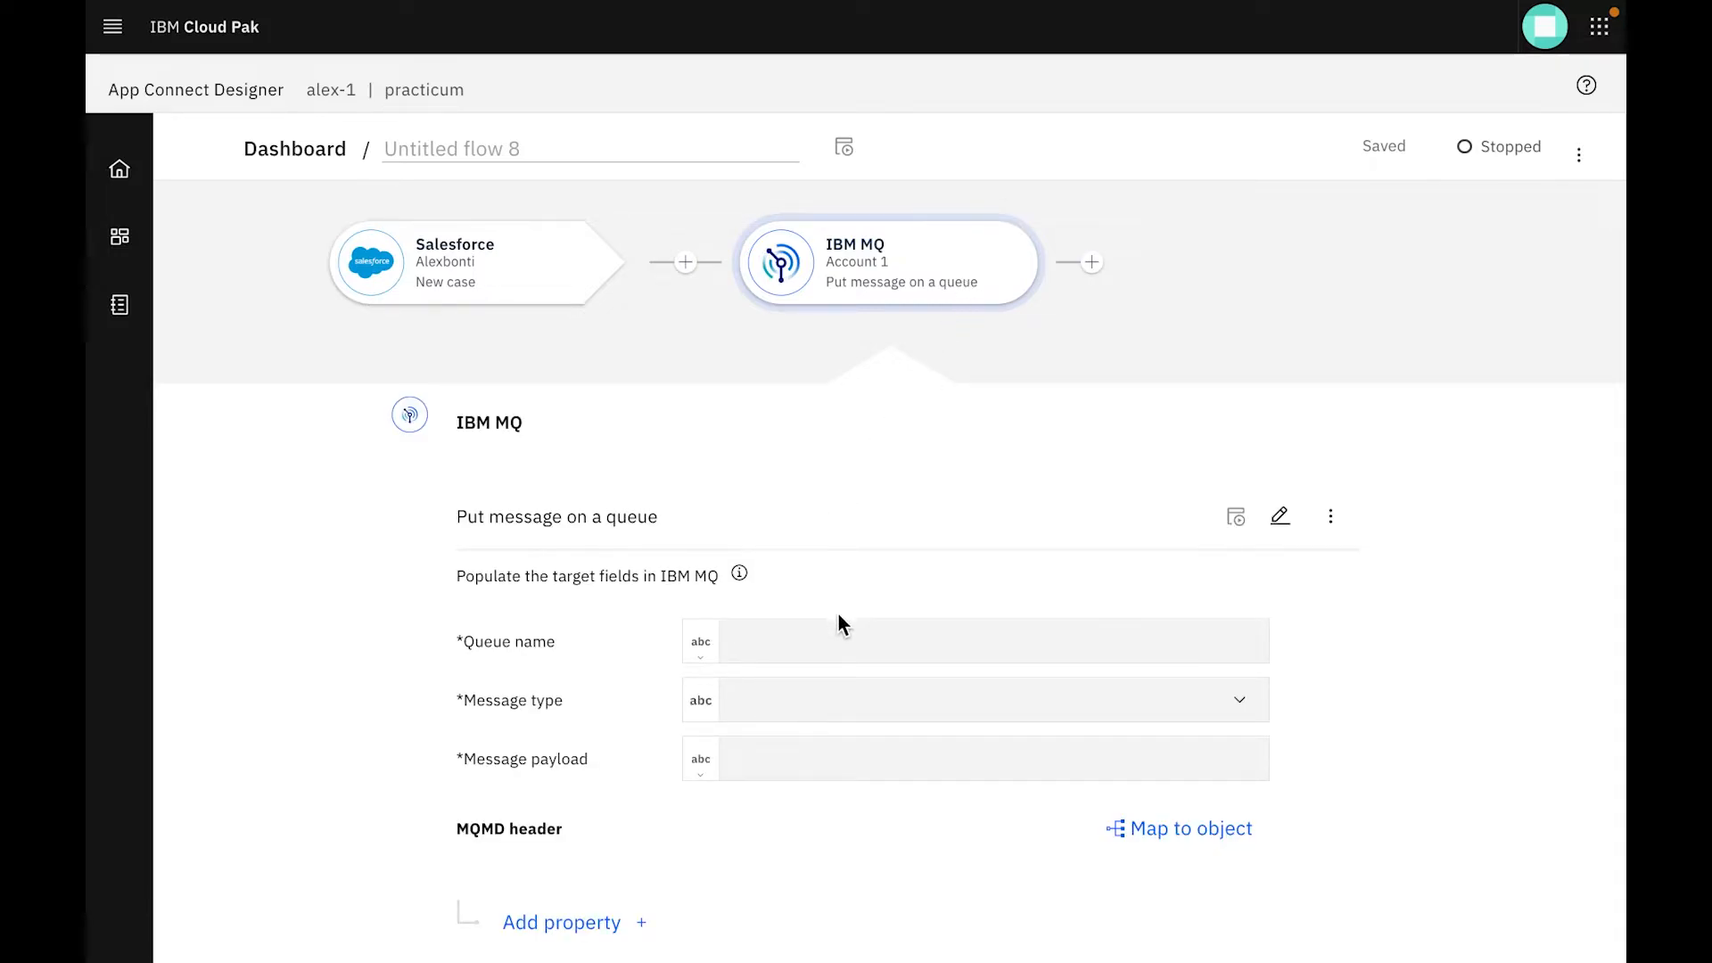
Set the Put message on a queue action's queue name to foodq and its message type to TEXT
left_click(838, 646)
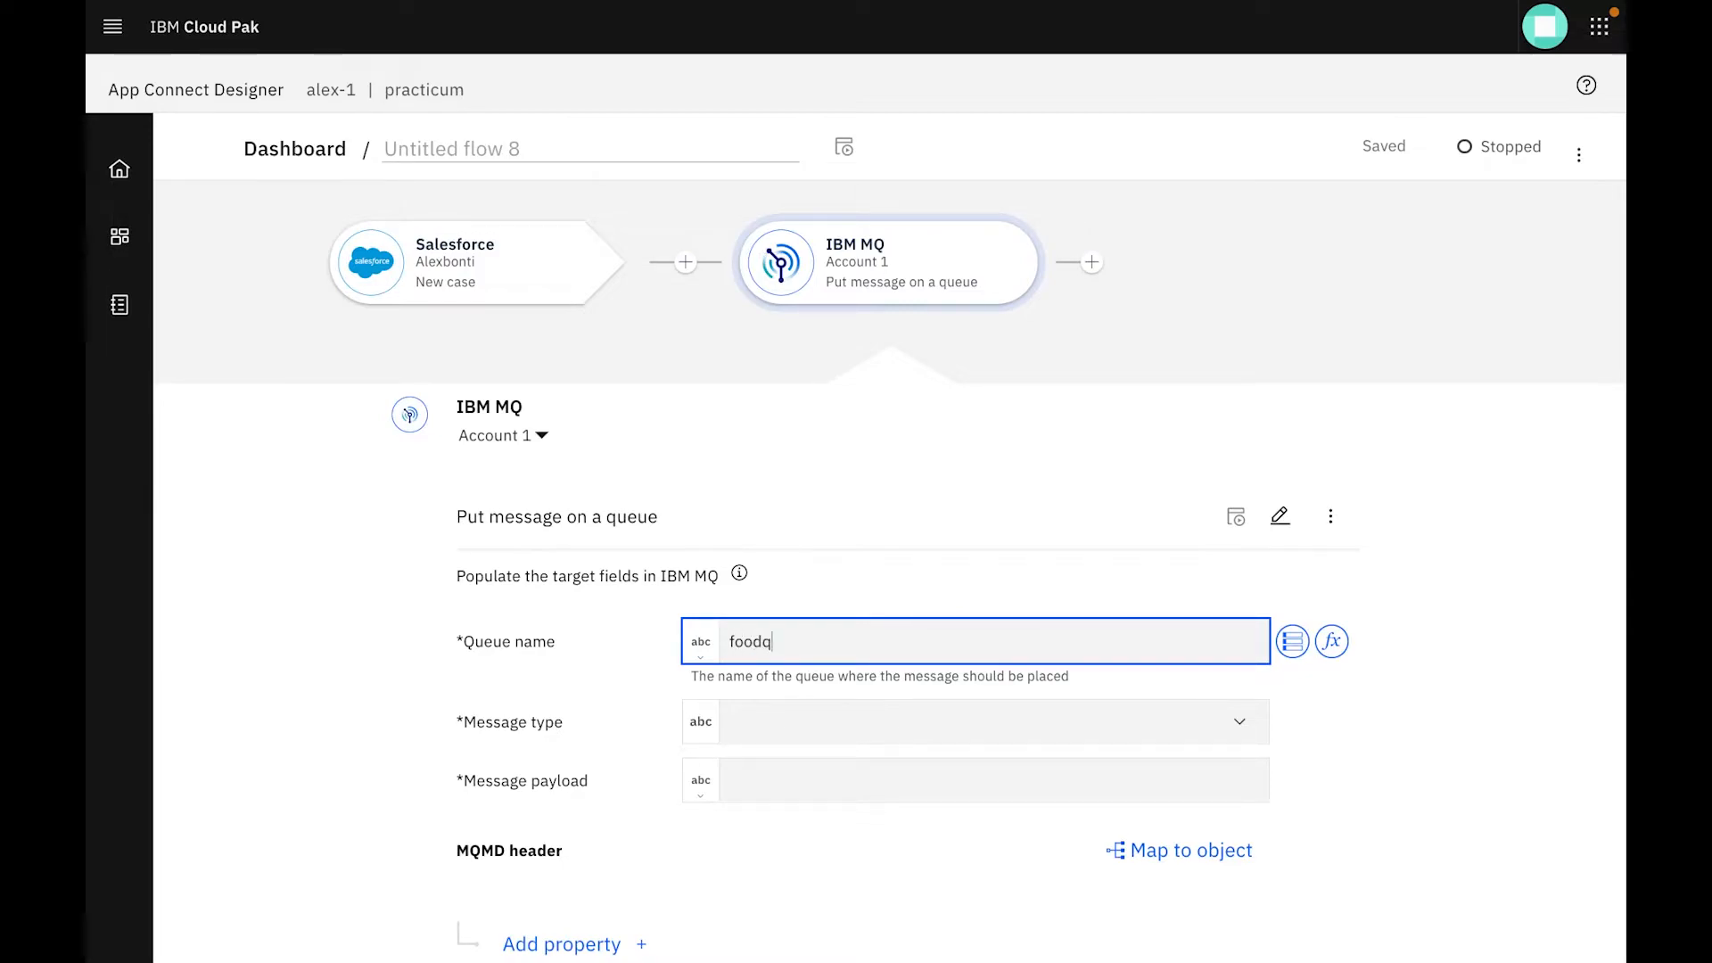
scroll(847, 746, "down", 1)
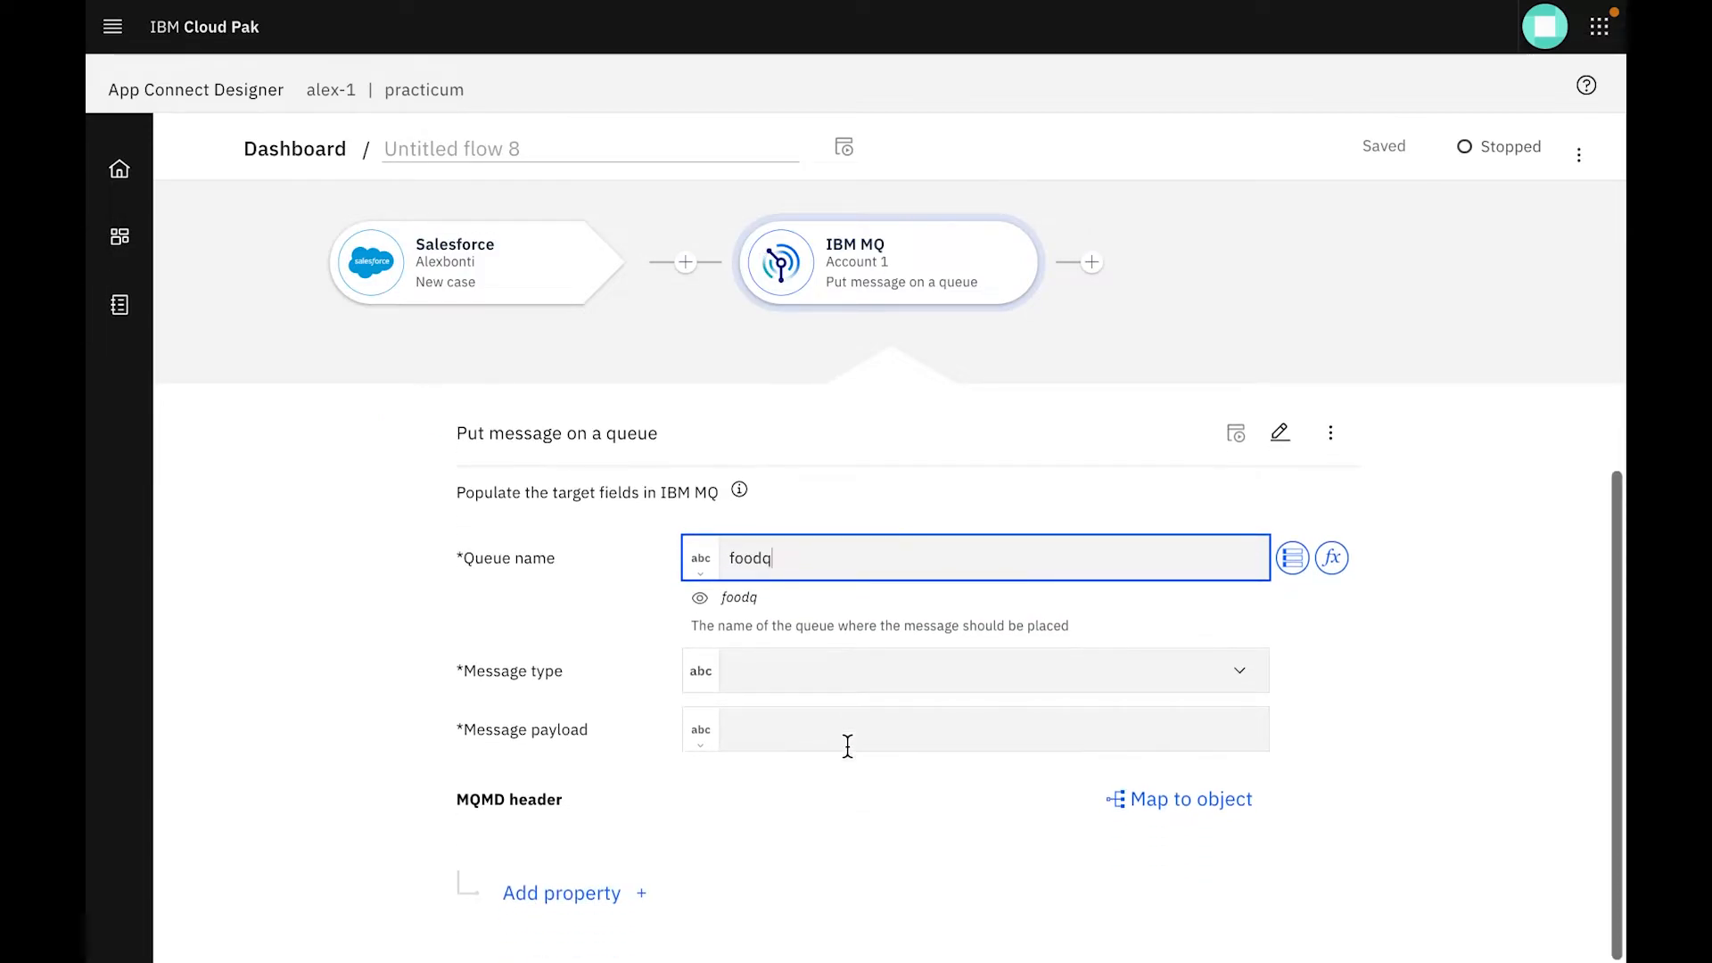
left_click(1239, 676)
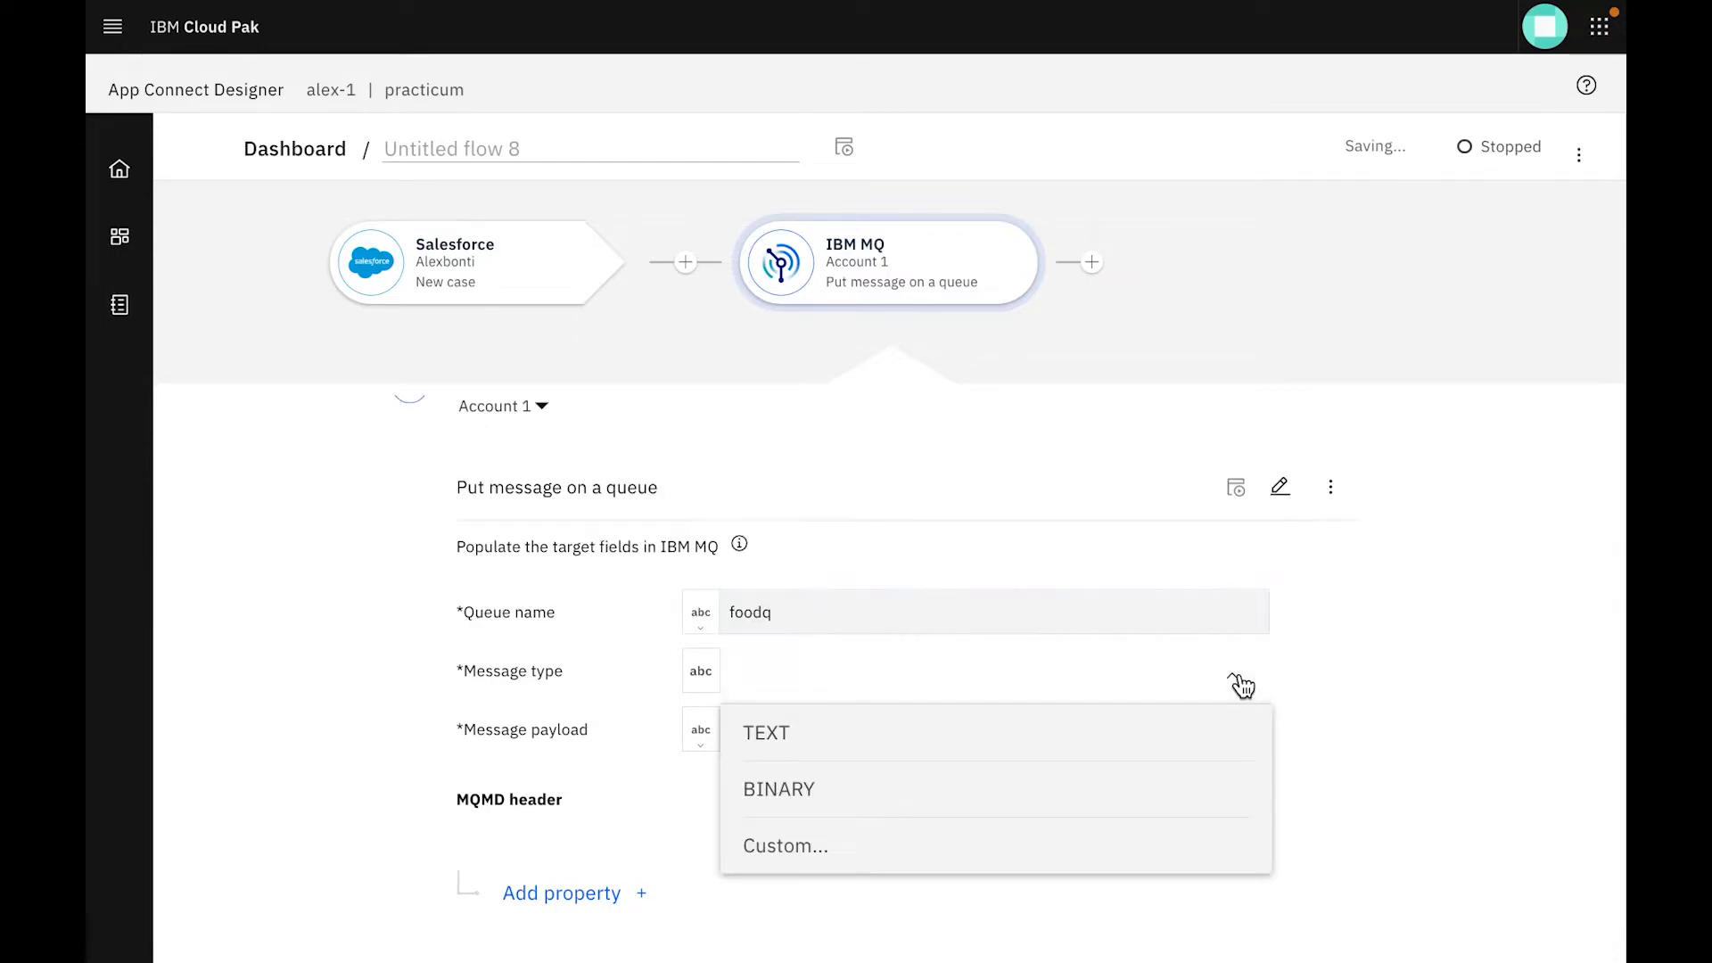
left_click(1102, 724)
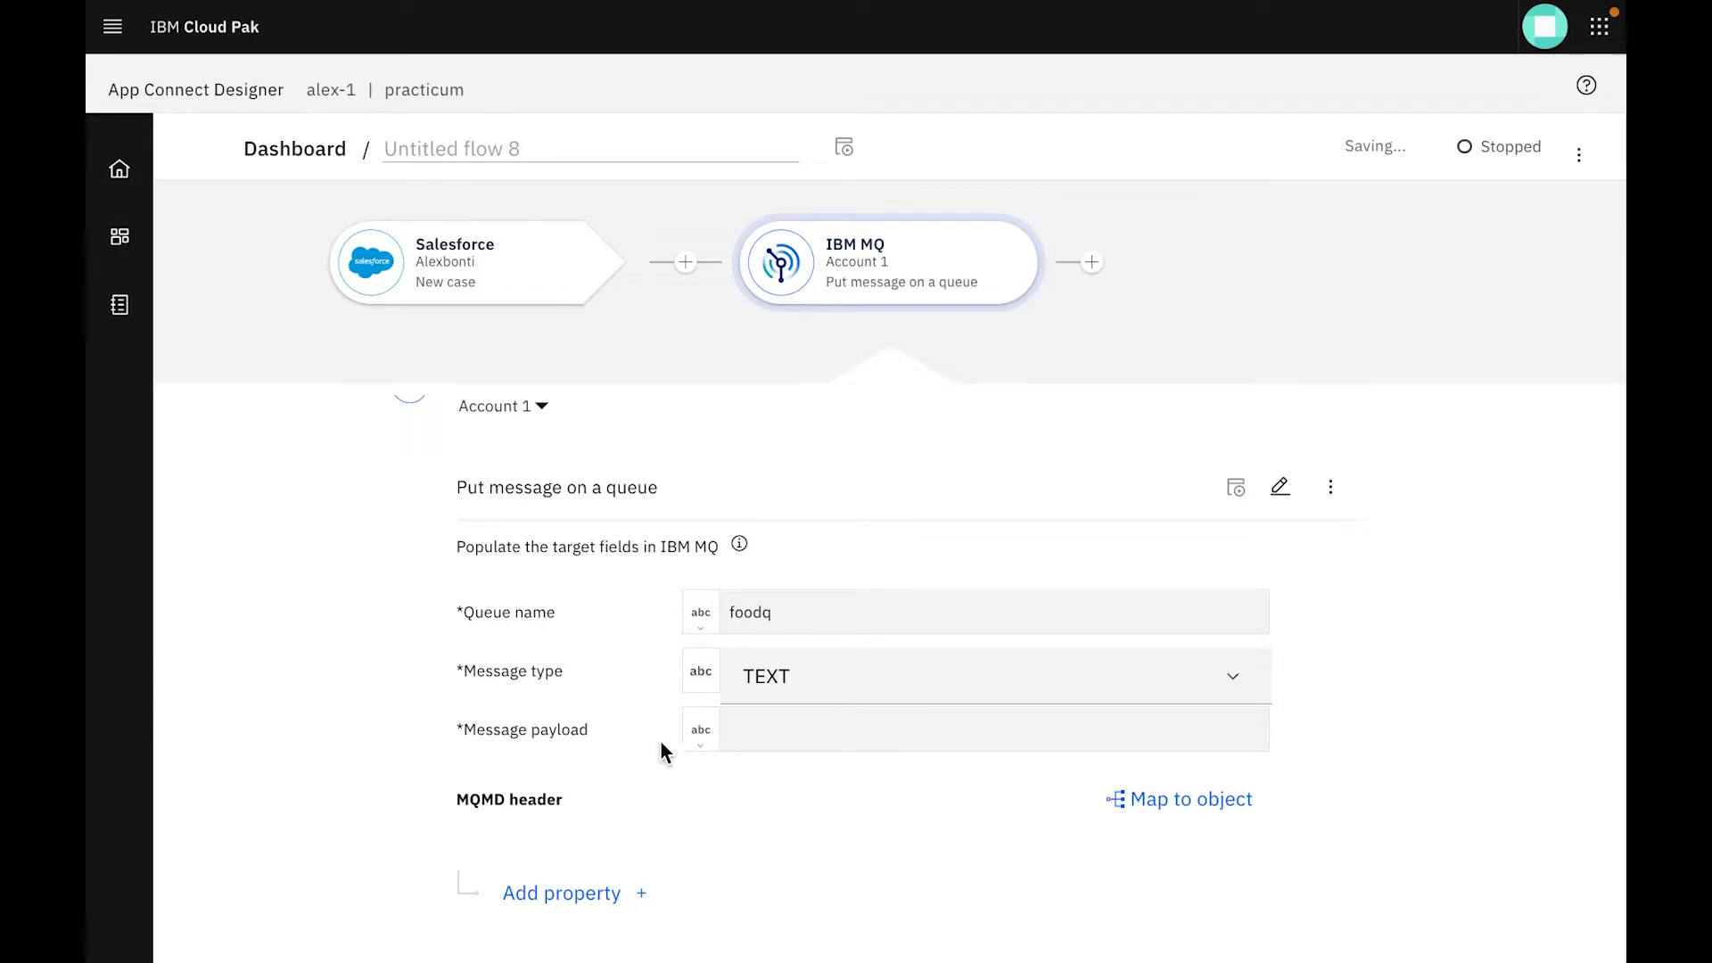
Map the message payload to the whole Case object from the Salesforce New case event
left_click(785, 742)
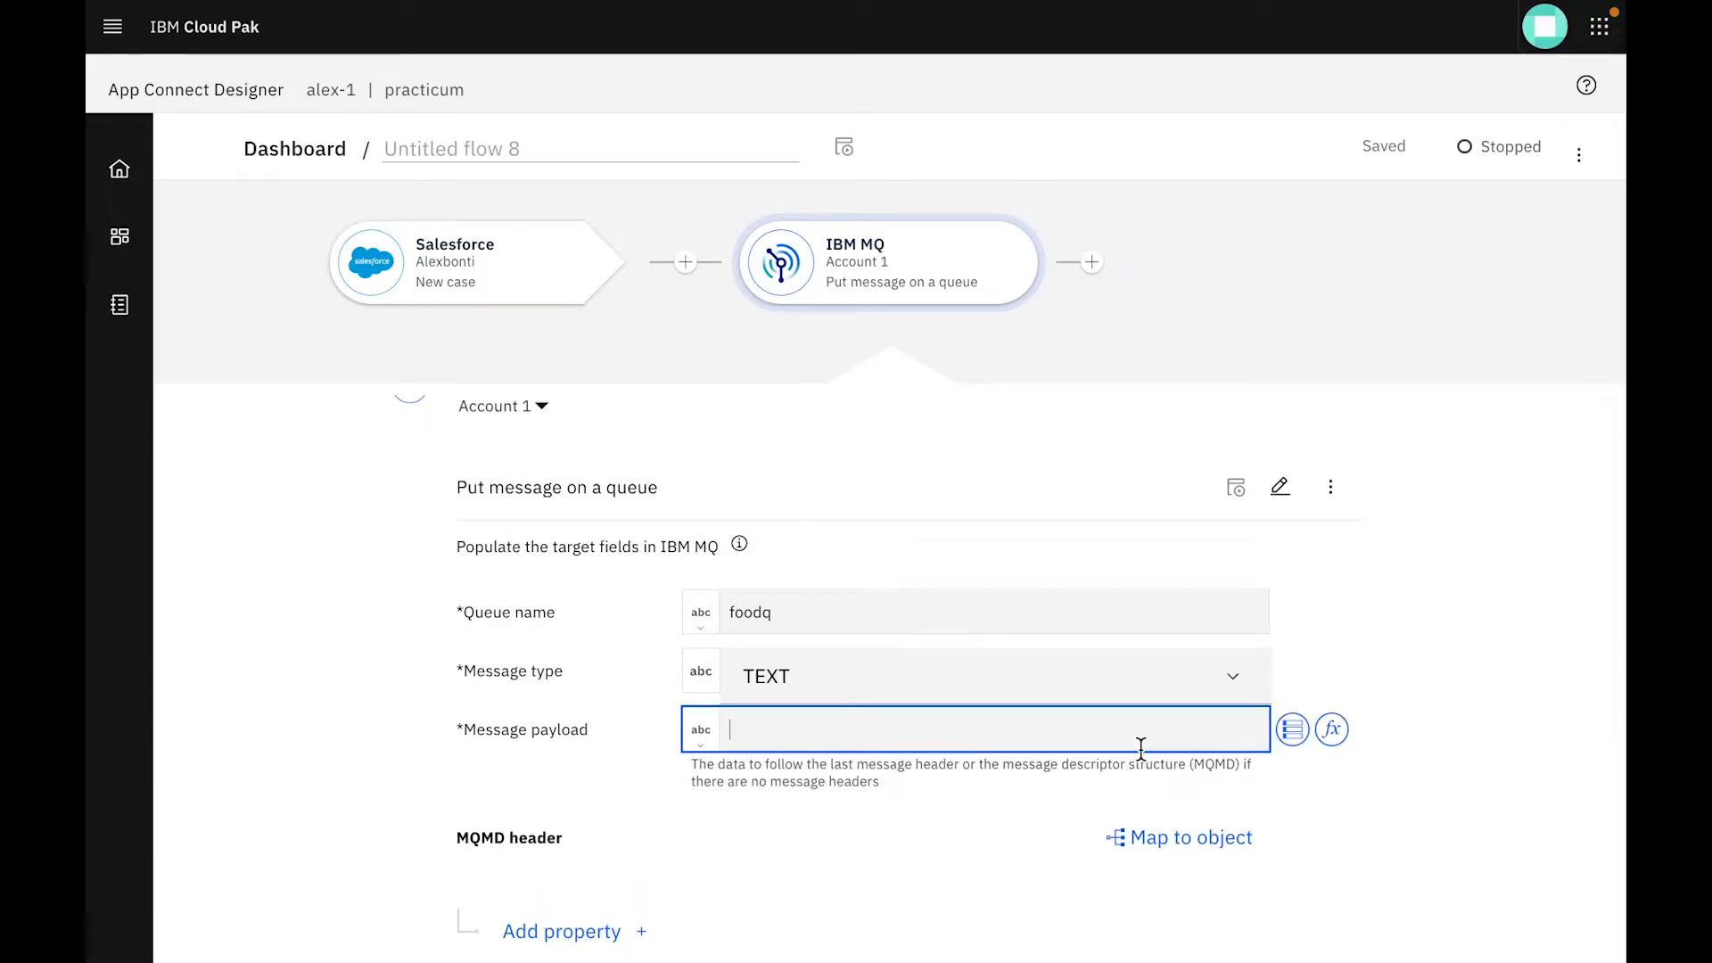
left_click(1292, 743)
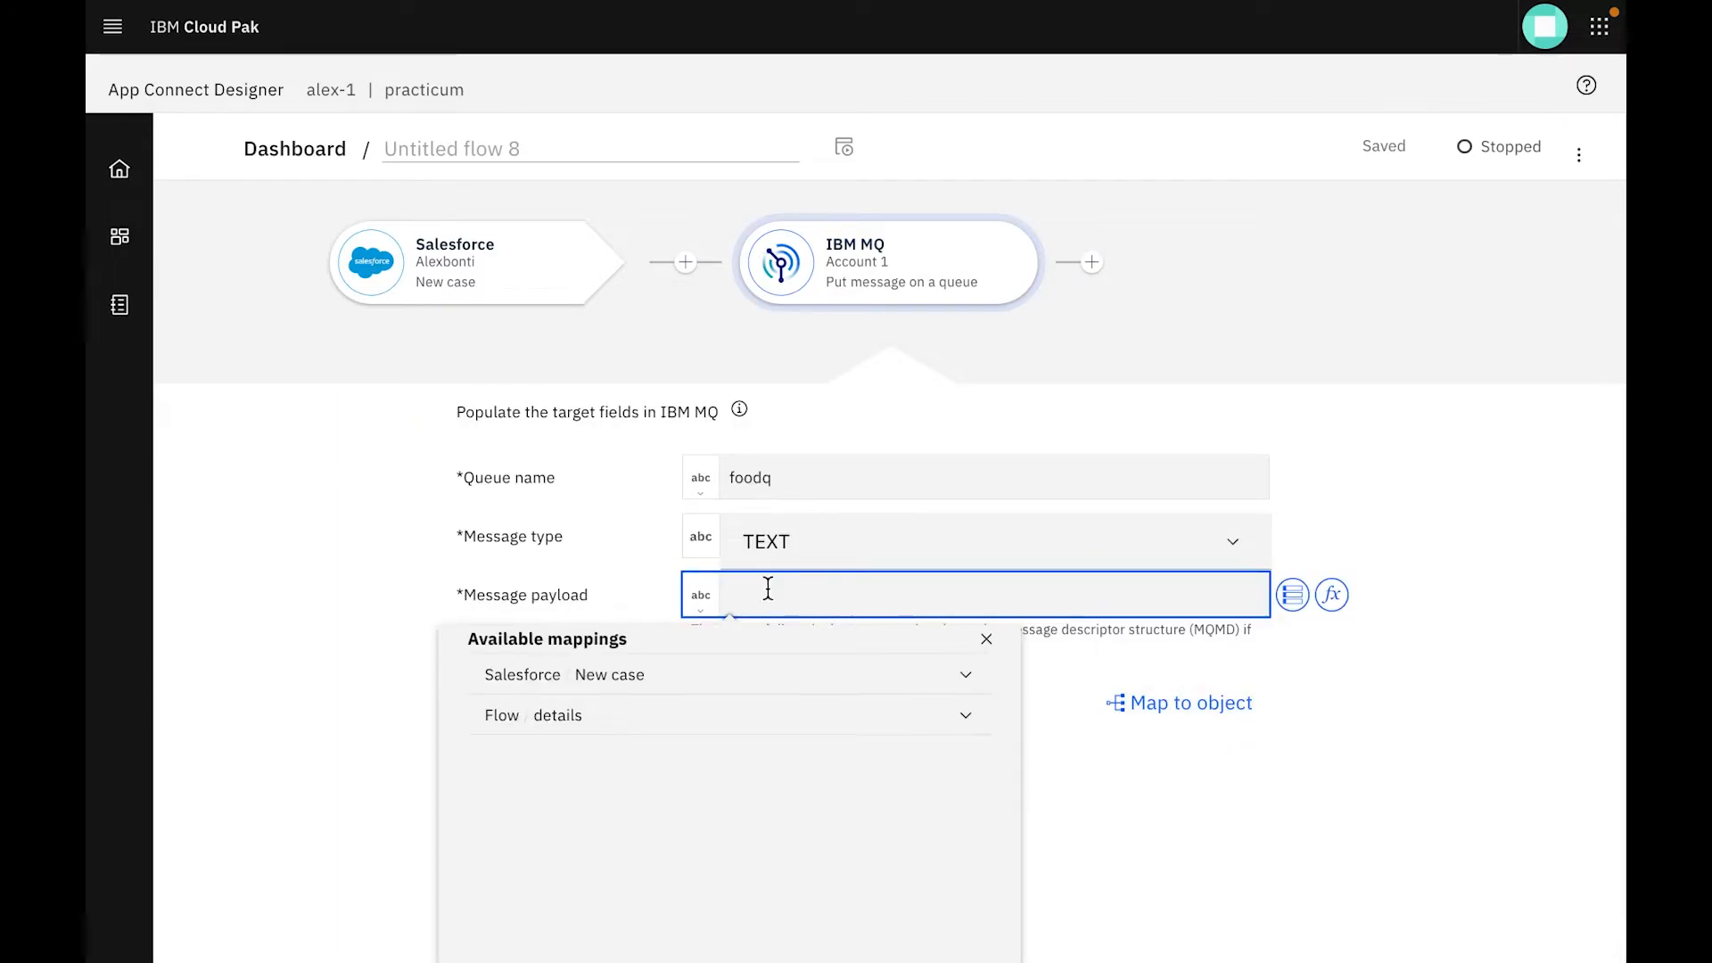
left_click(554, 677)
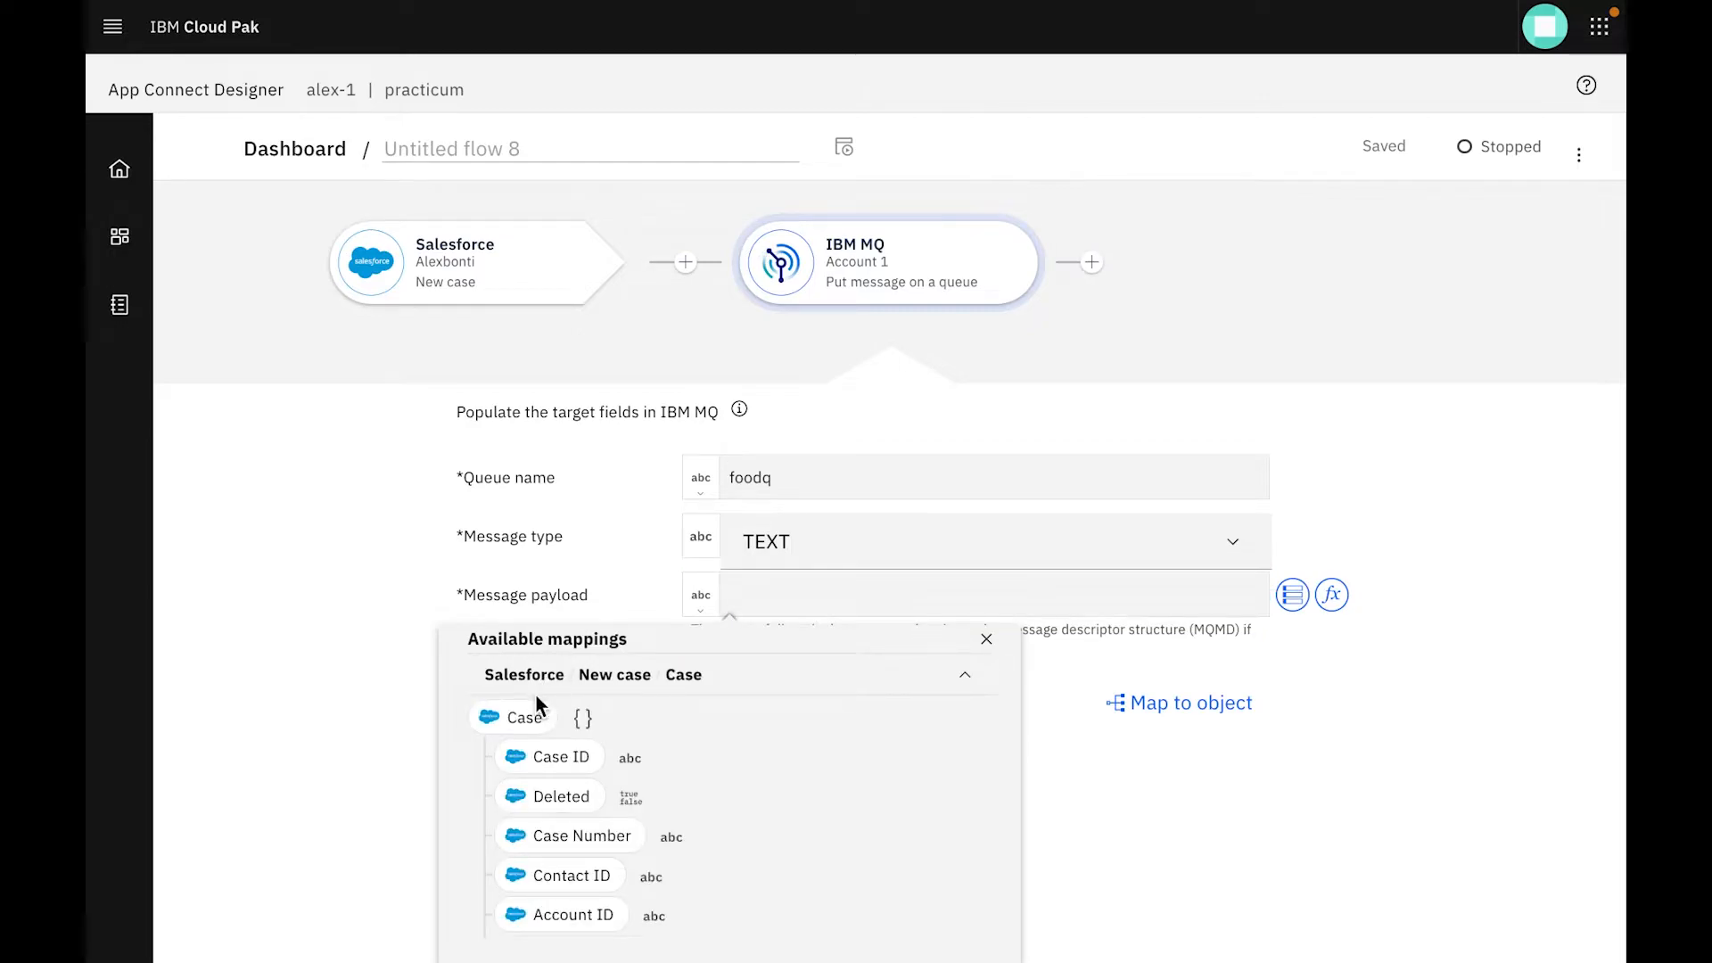
left_click(532, 710)
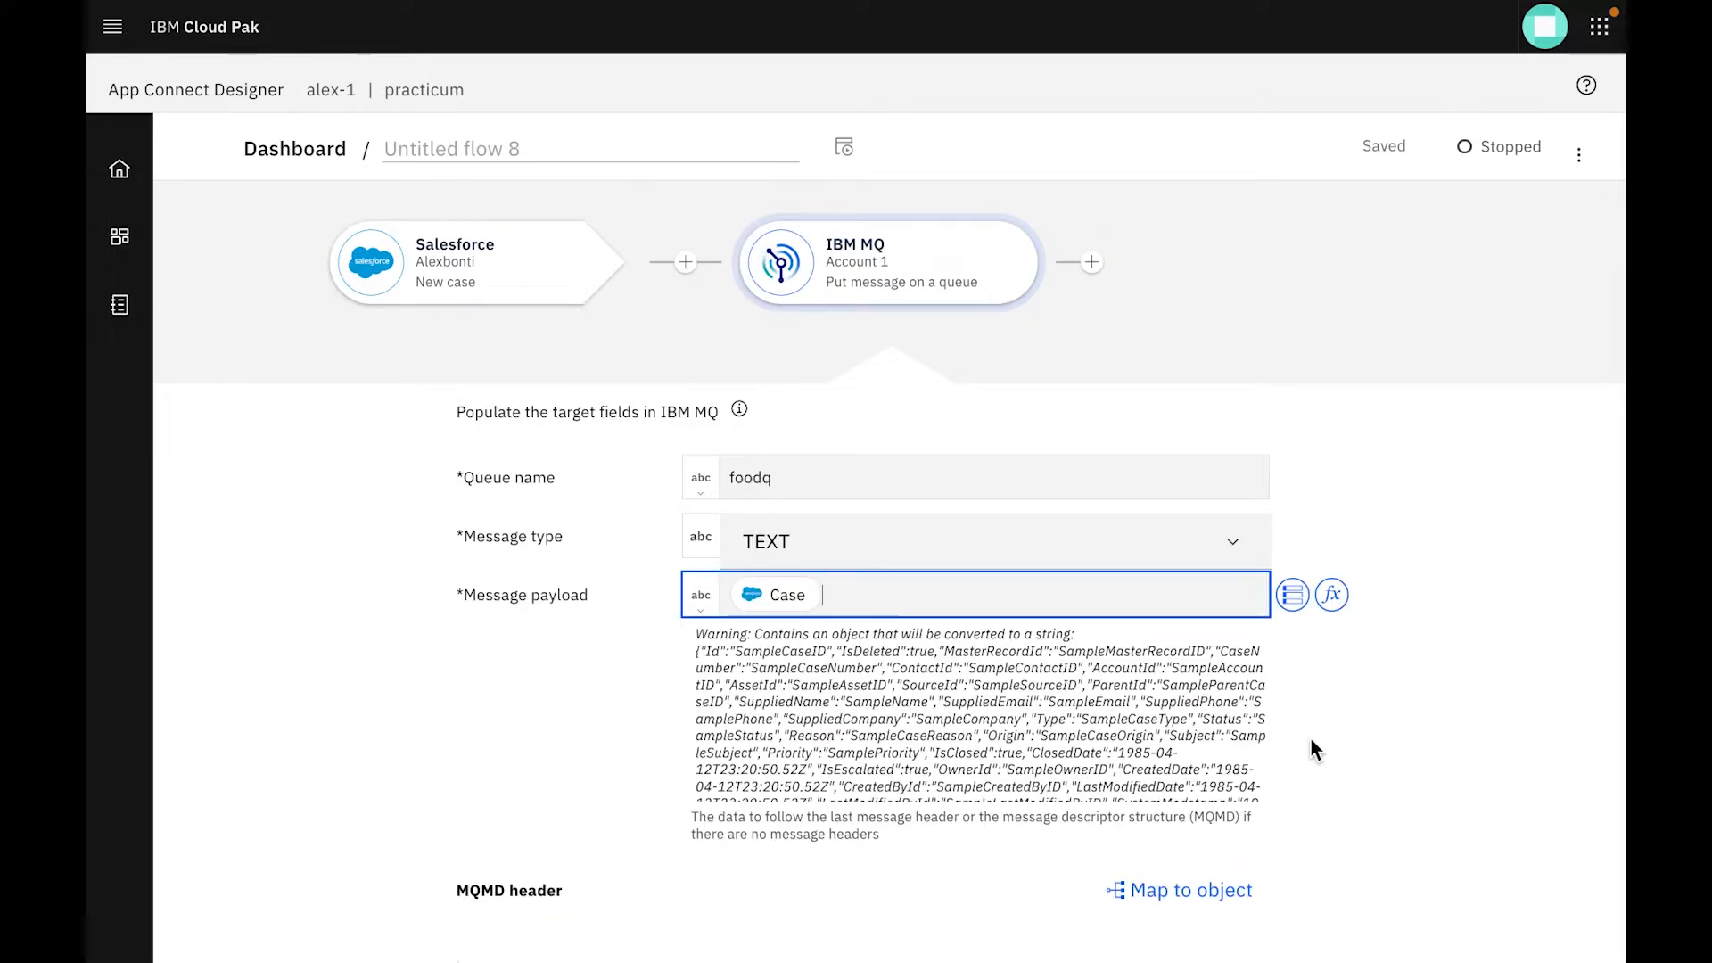
scroll(1311, 749, "down", 1)
scroll(1309, 737, "up", 3)
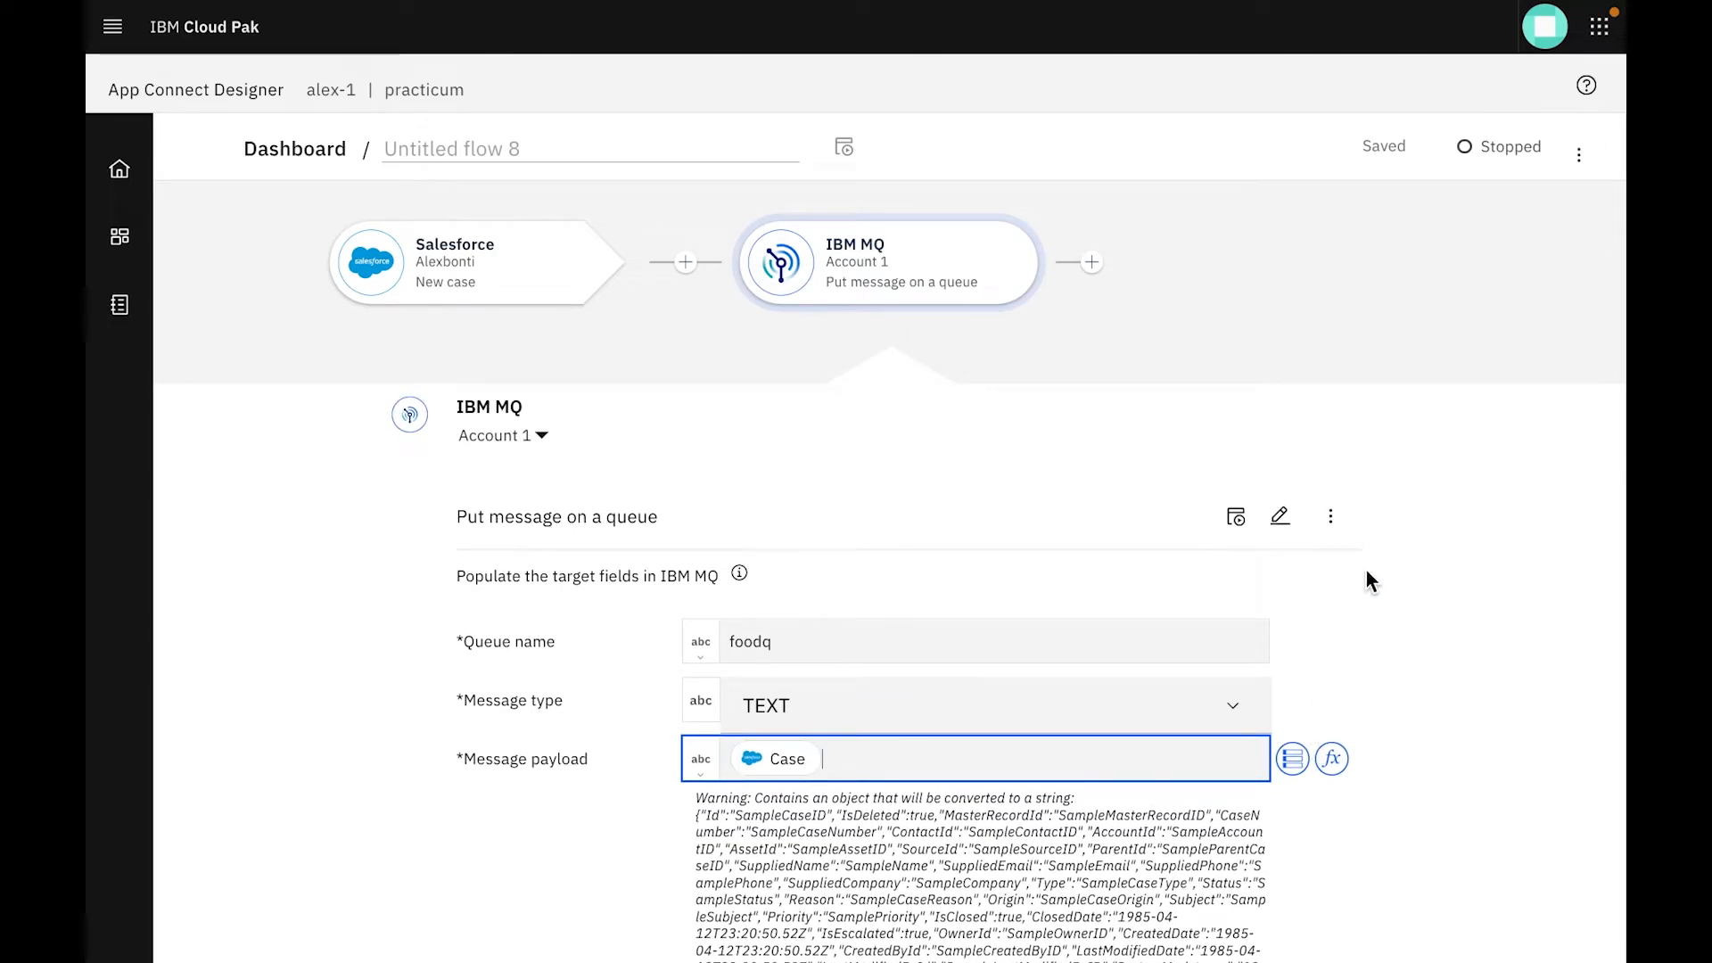
left_click(1580, 157)
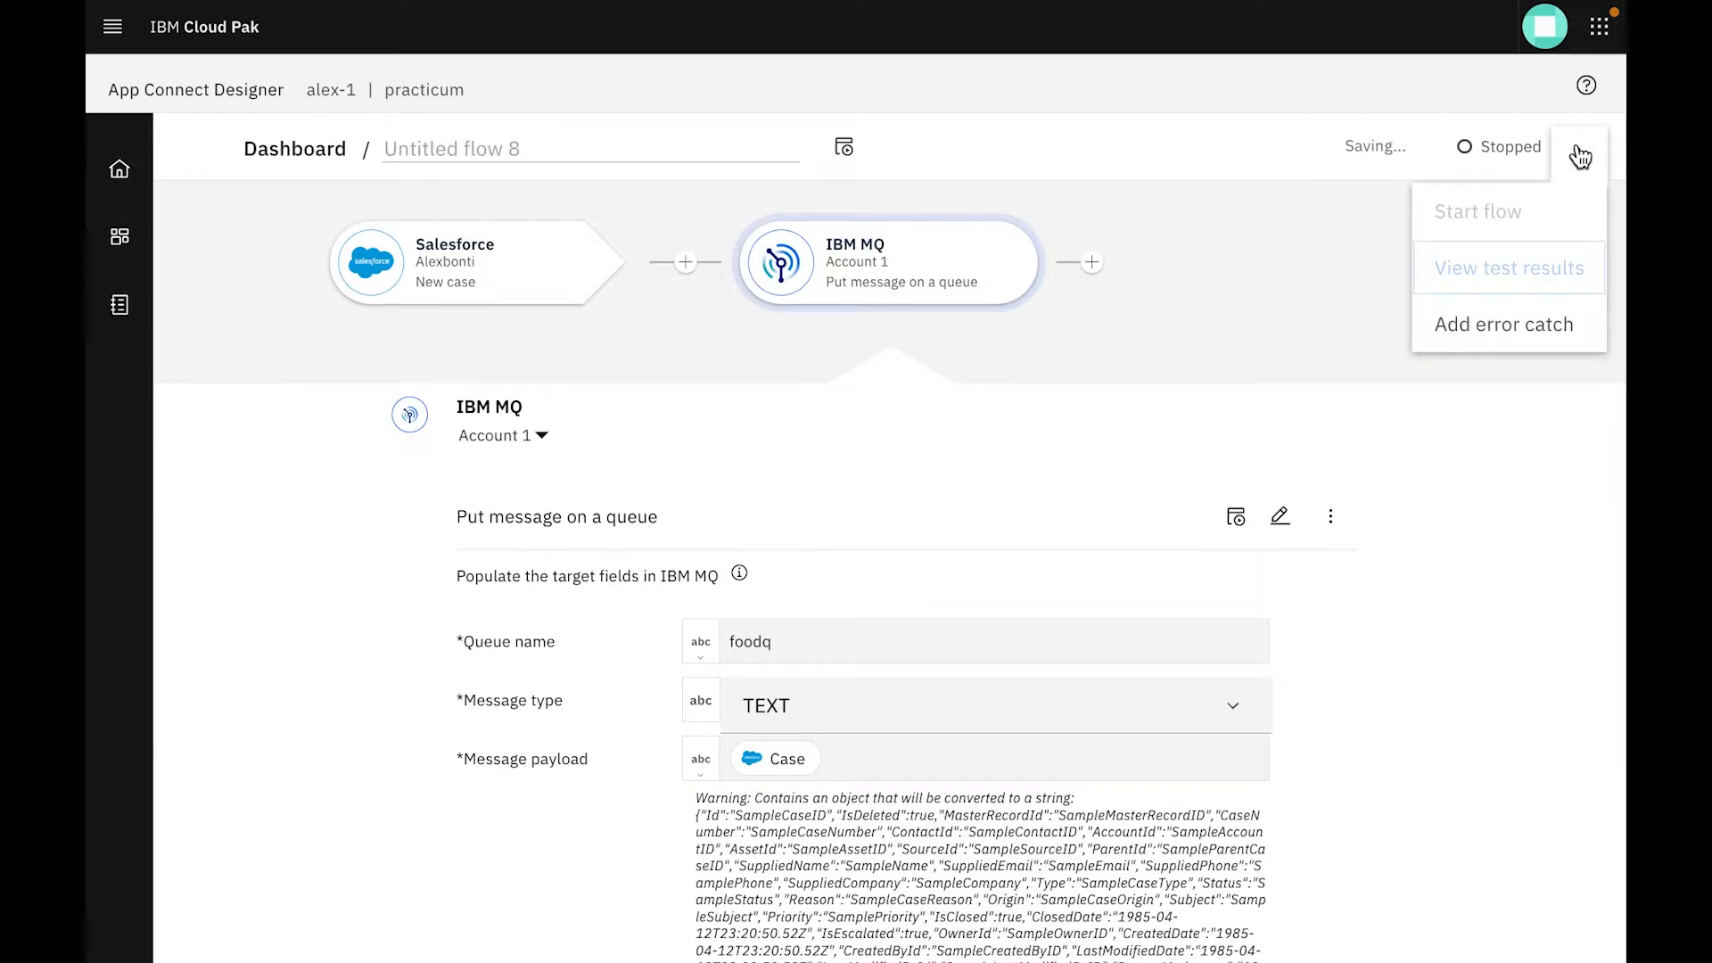
left_click(1580, 157)
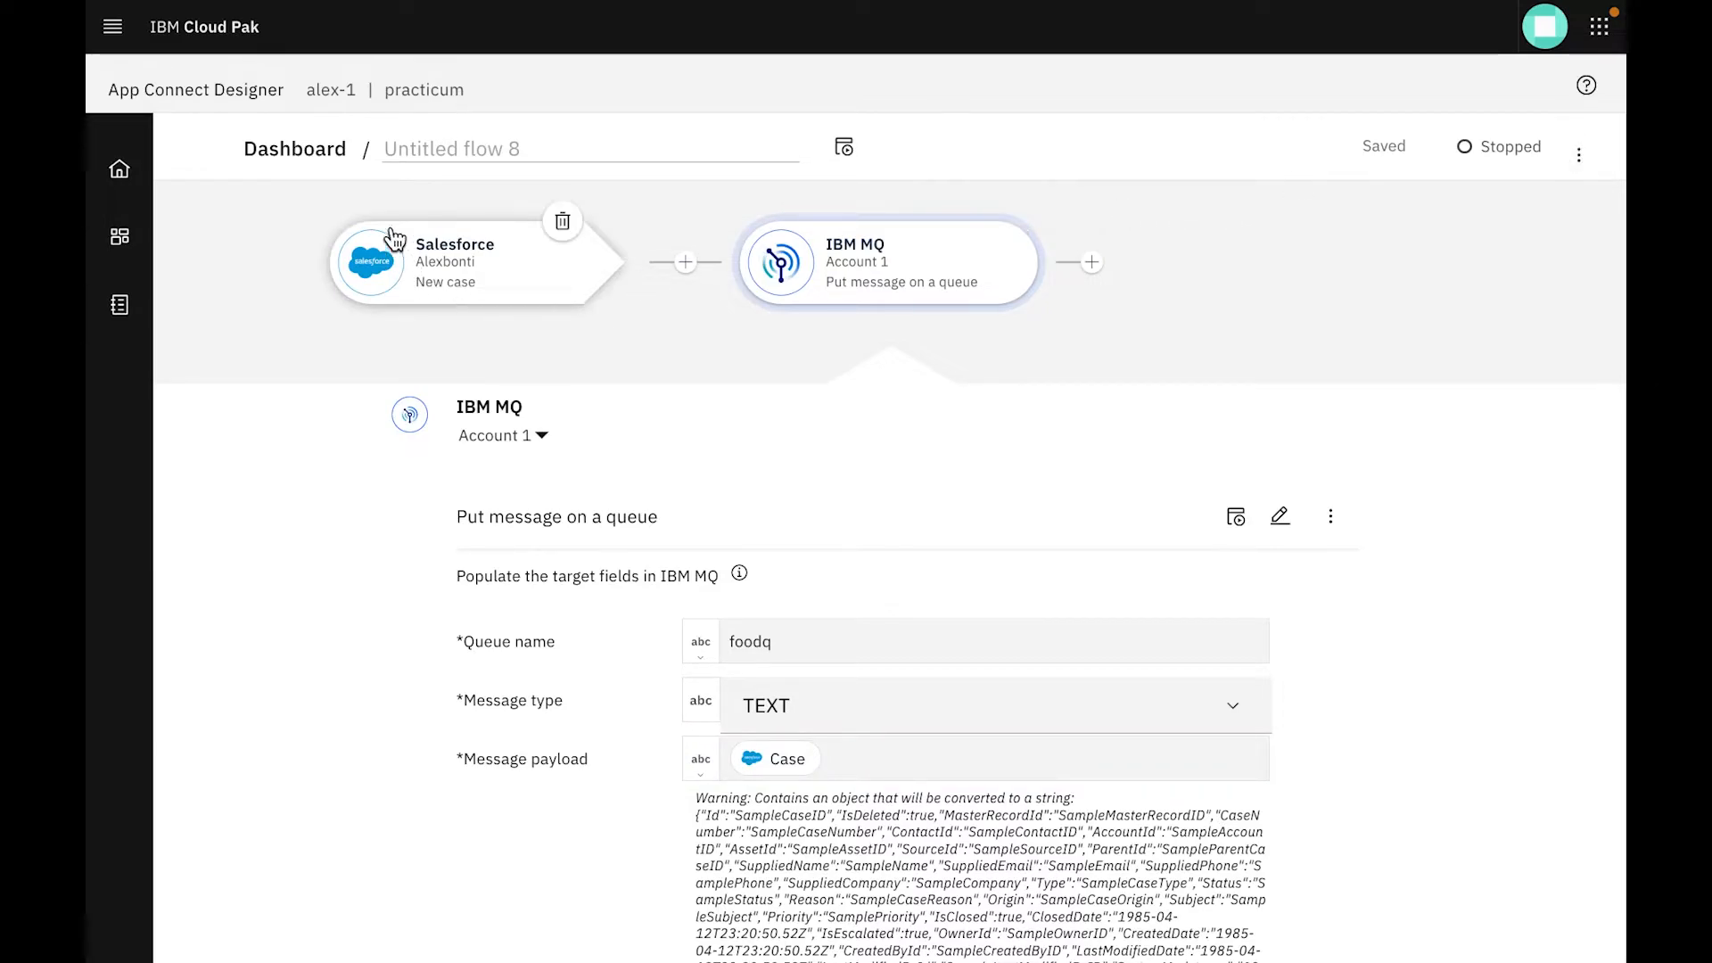
Rename the flow as "Salesforce new case to mq"
left_click(630, 135)
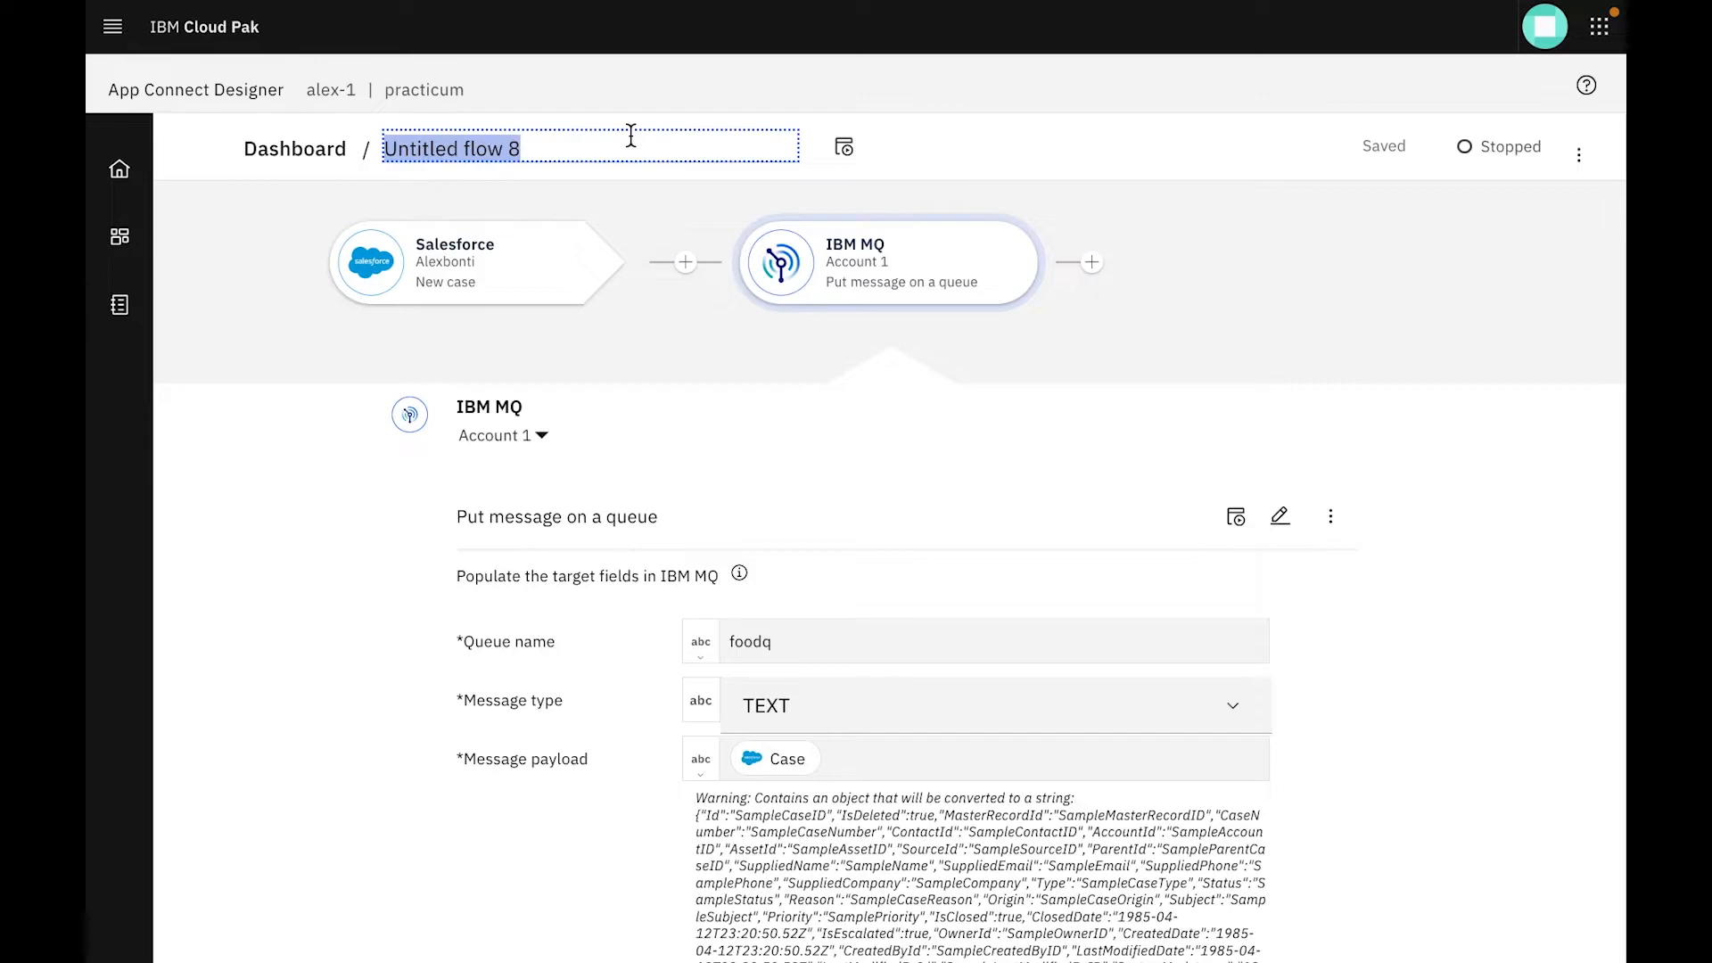
type("M")
key("BackSpace")
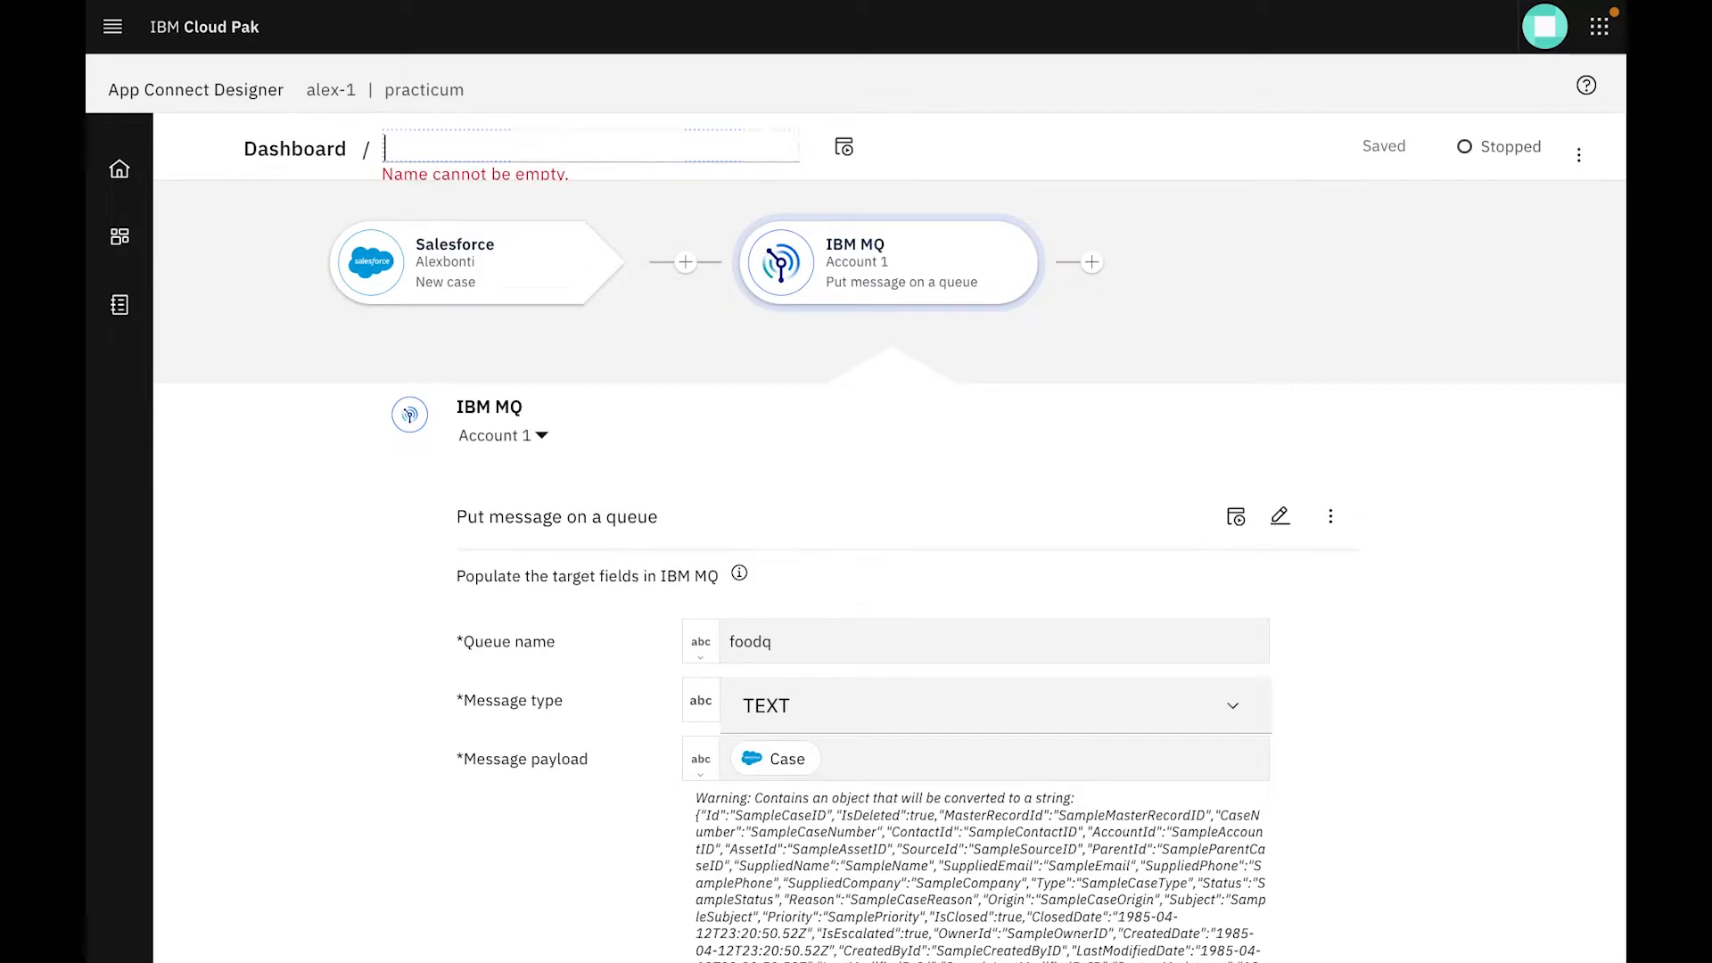
type("Salesforce new case to")
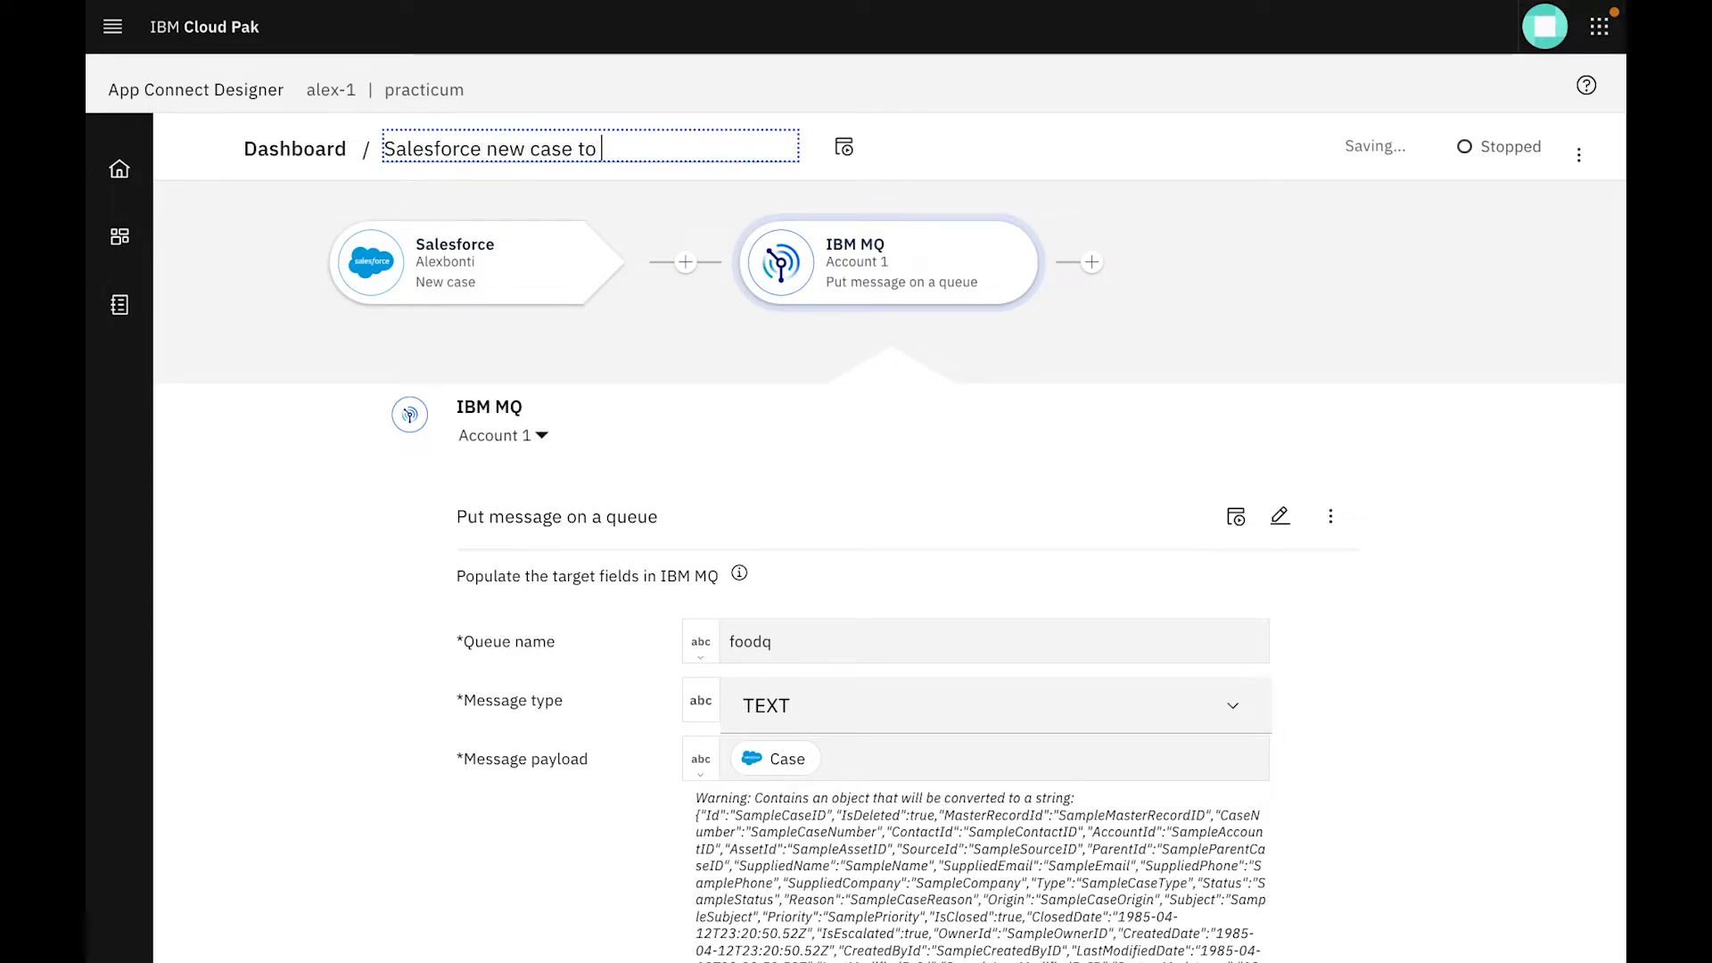
left_click(897, 141)
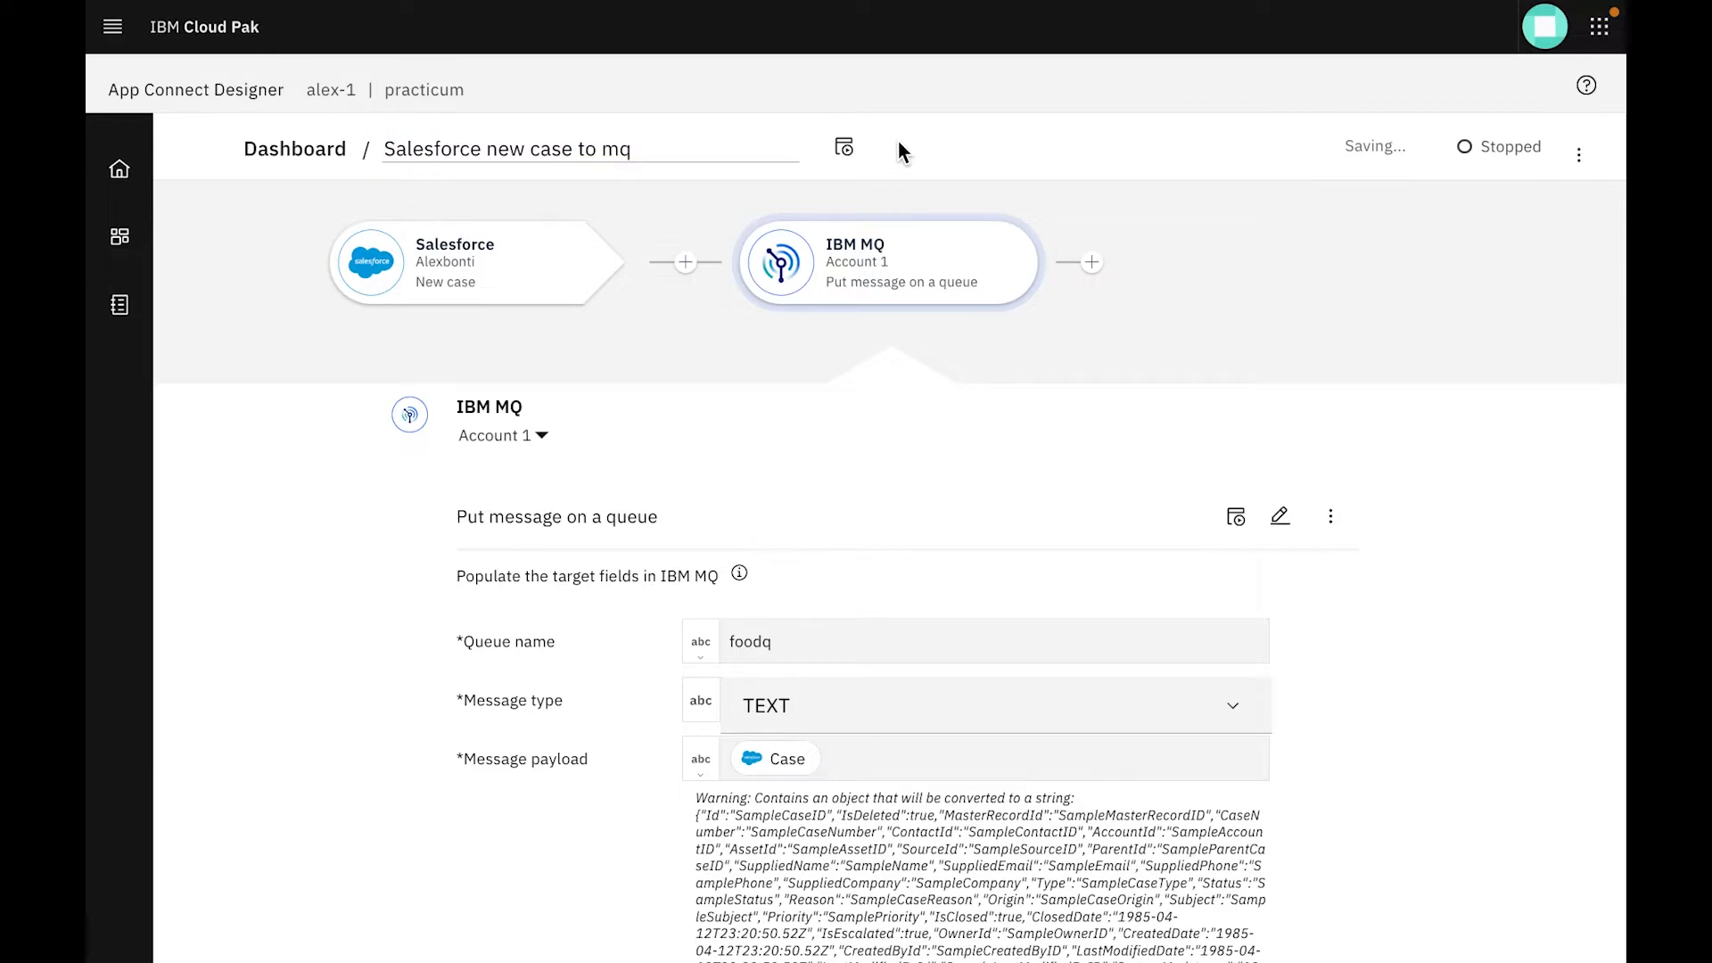
Try the flow with a test run, dismiss the result notification, and start the flow
left_click(847, 149)
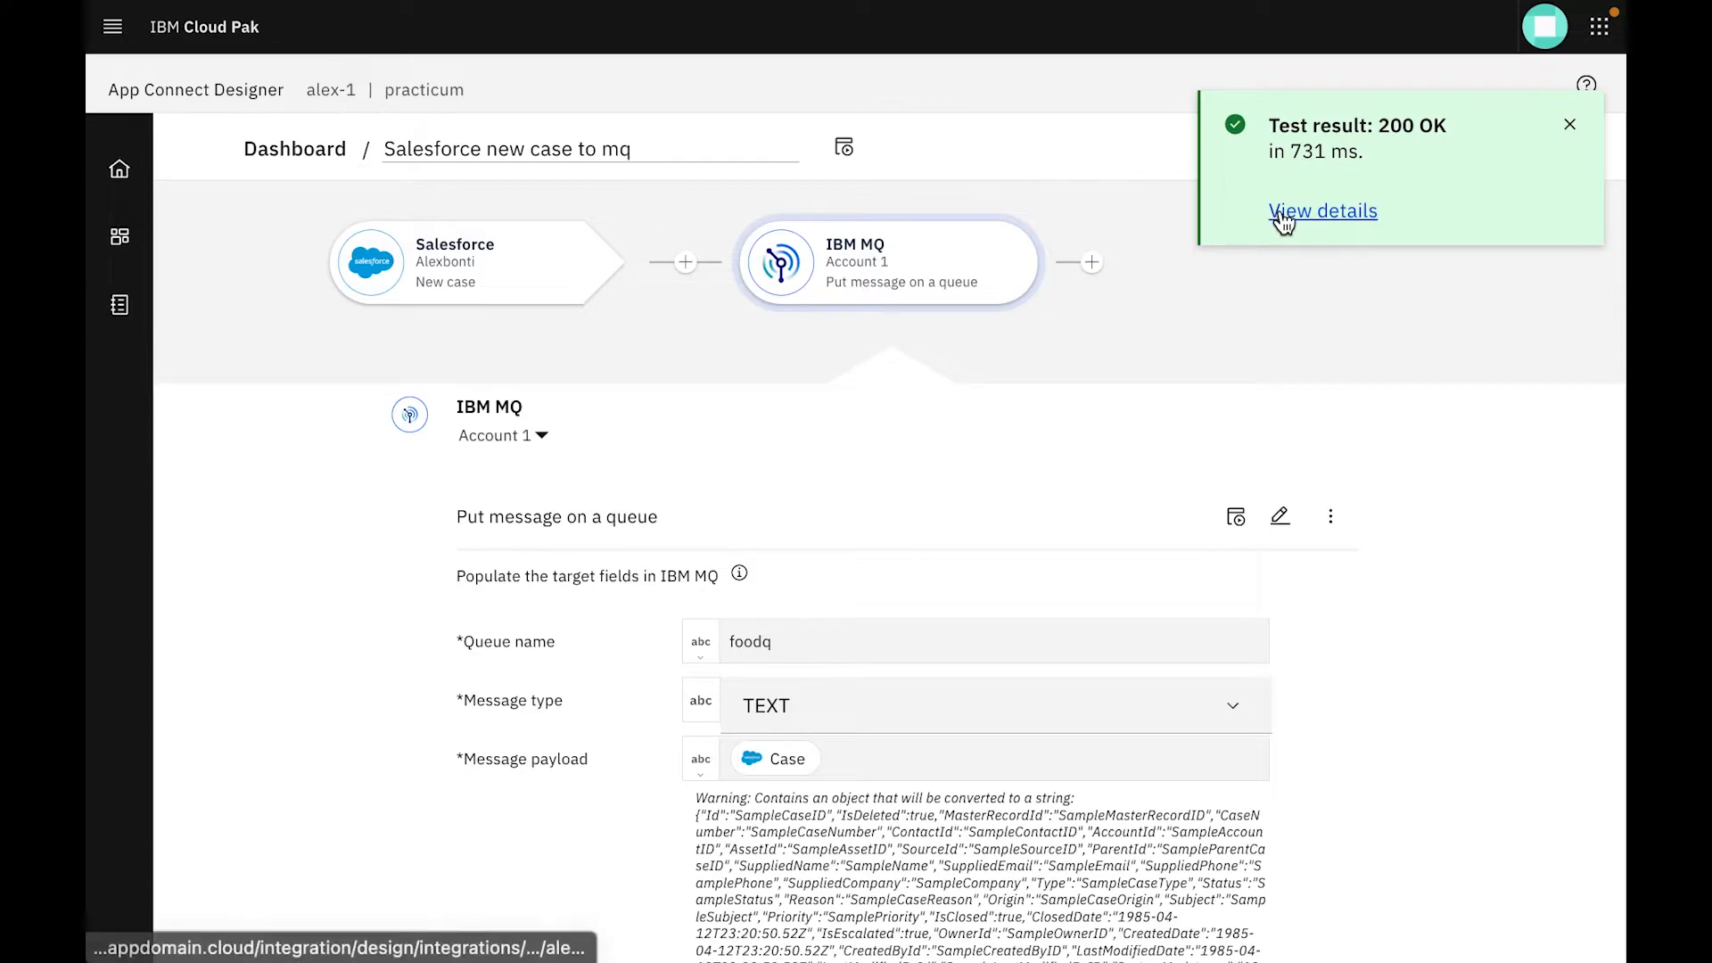
left_click(1571, 125)
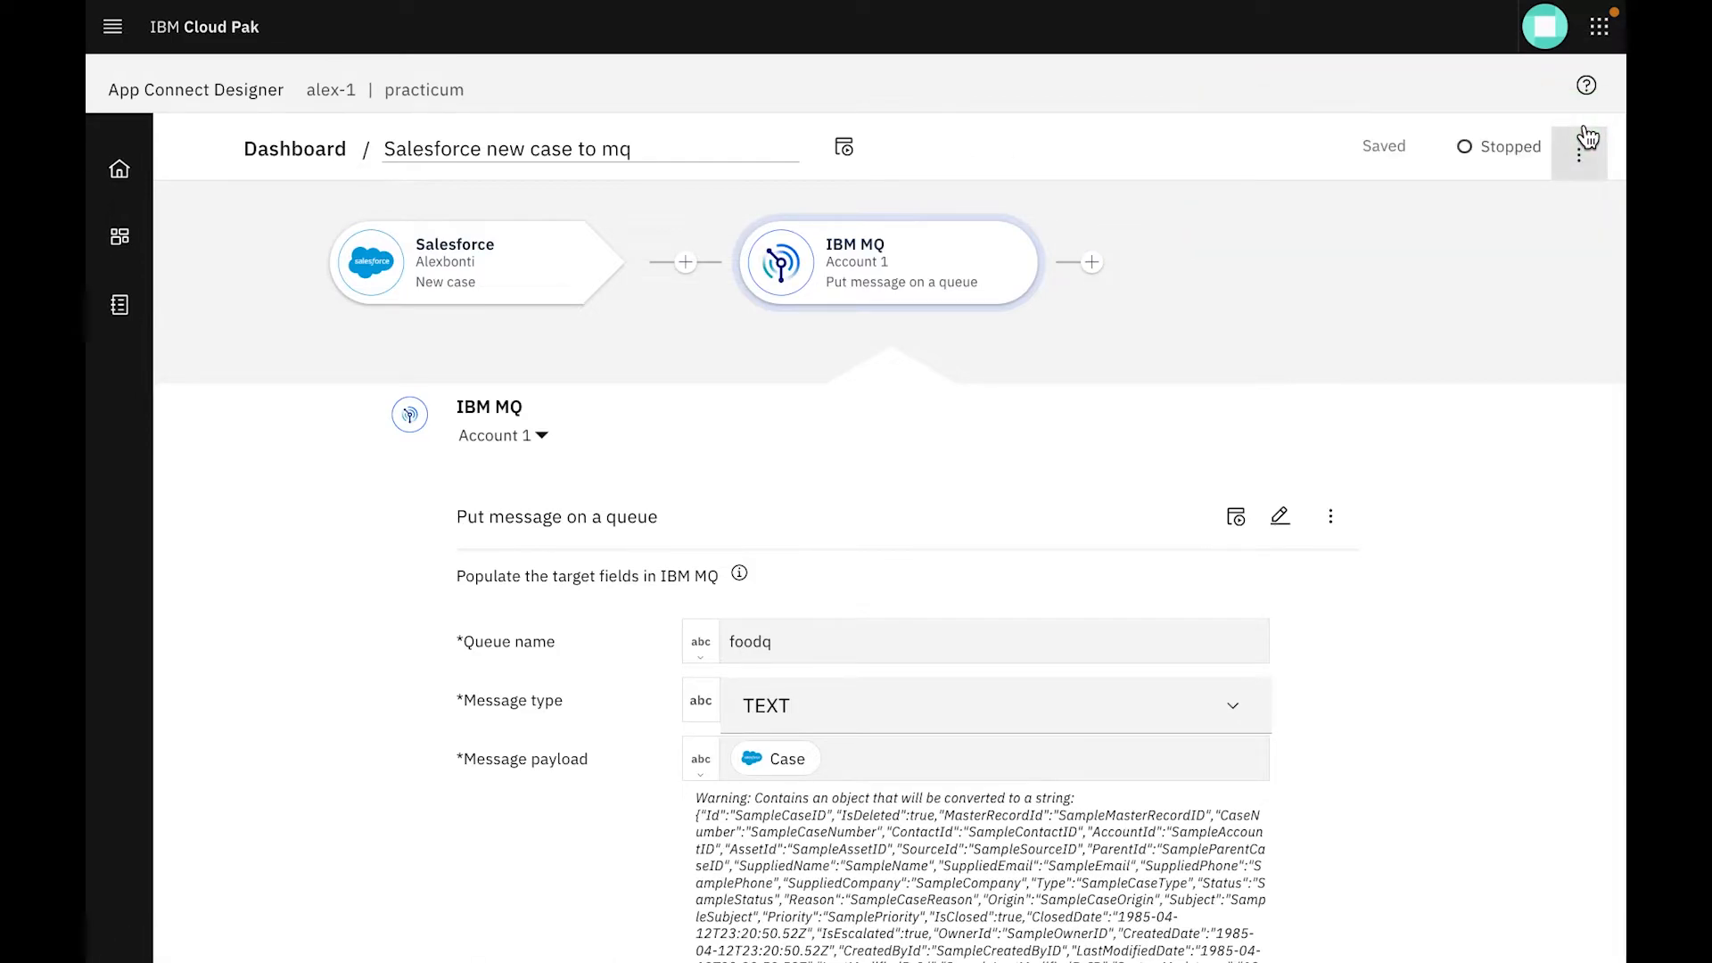
left_click(1579, 156)
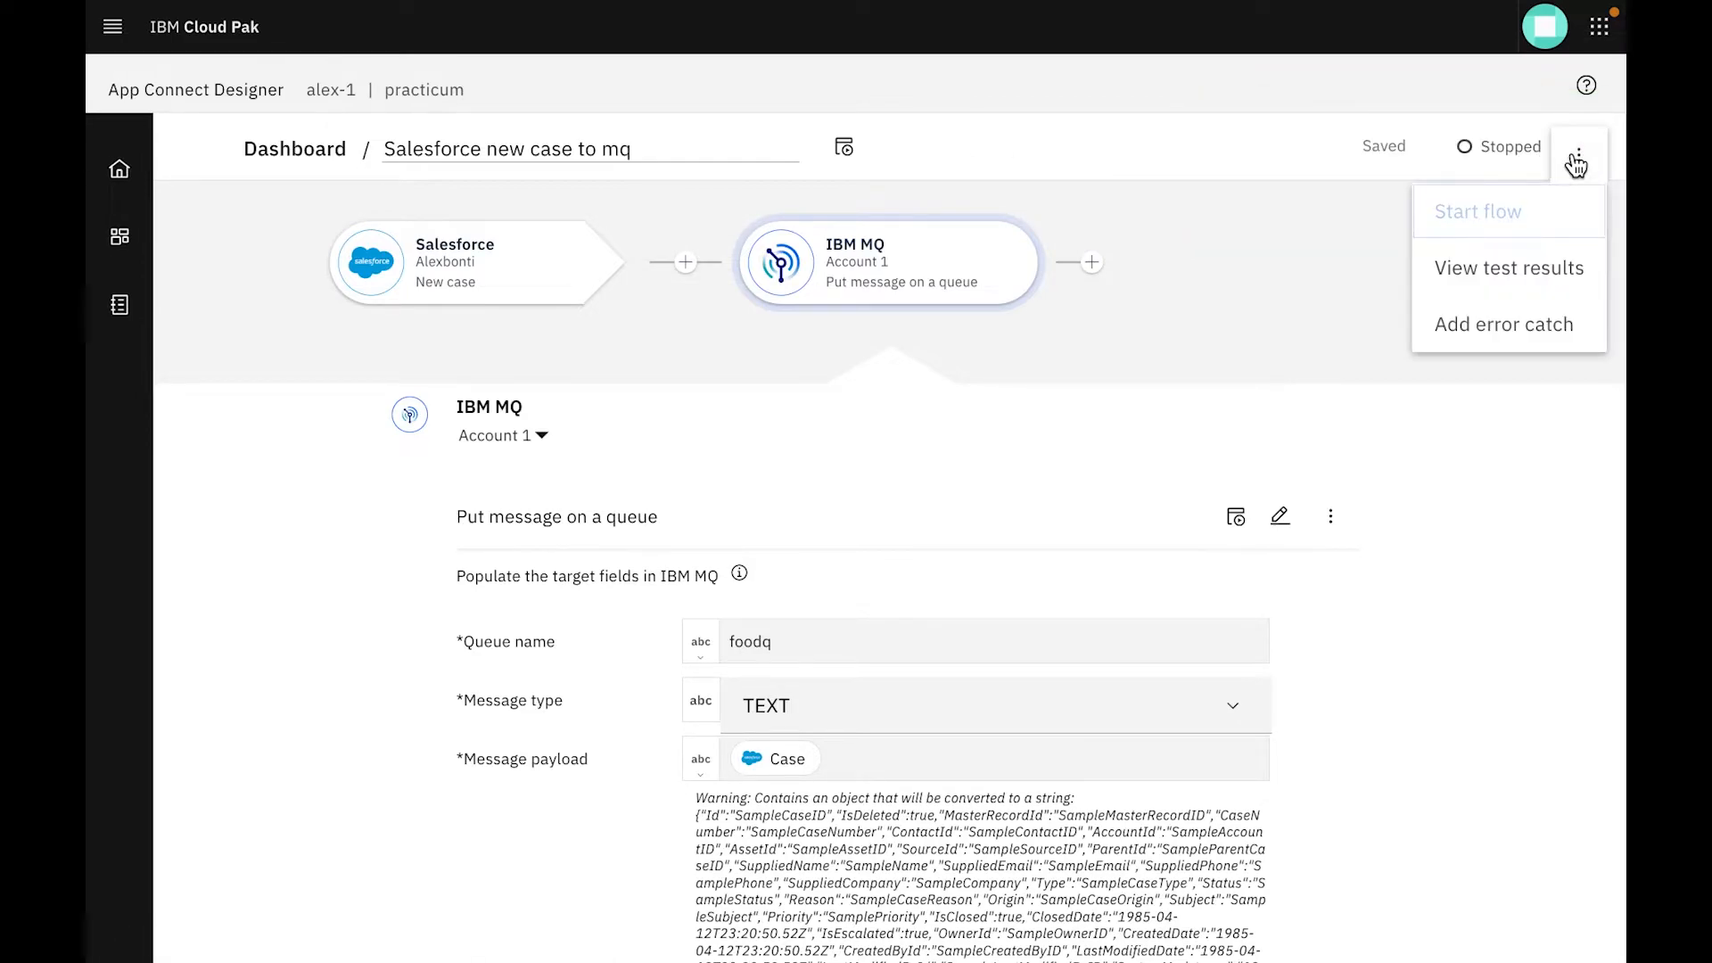
left_click(1536, 217)
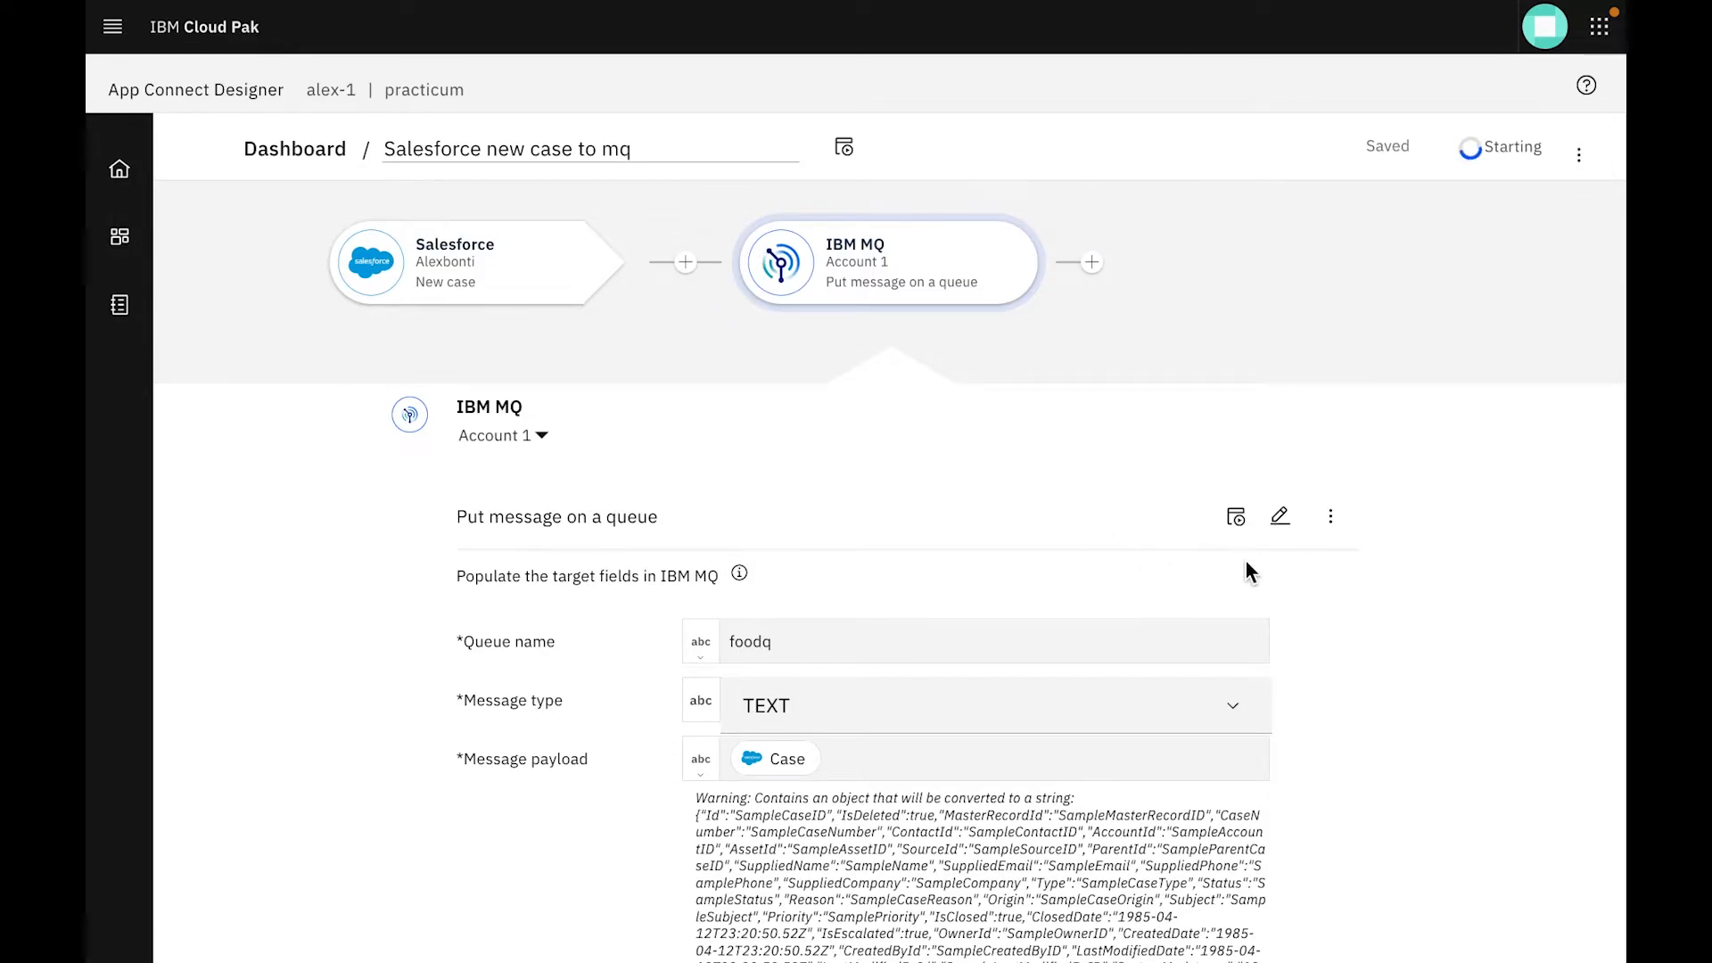
Return to the App Connect Designer home page and create another event-driven flow
left_click(119, 168)
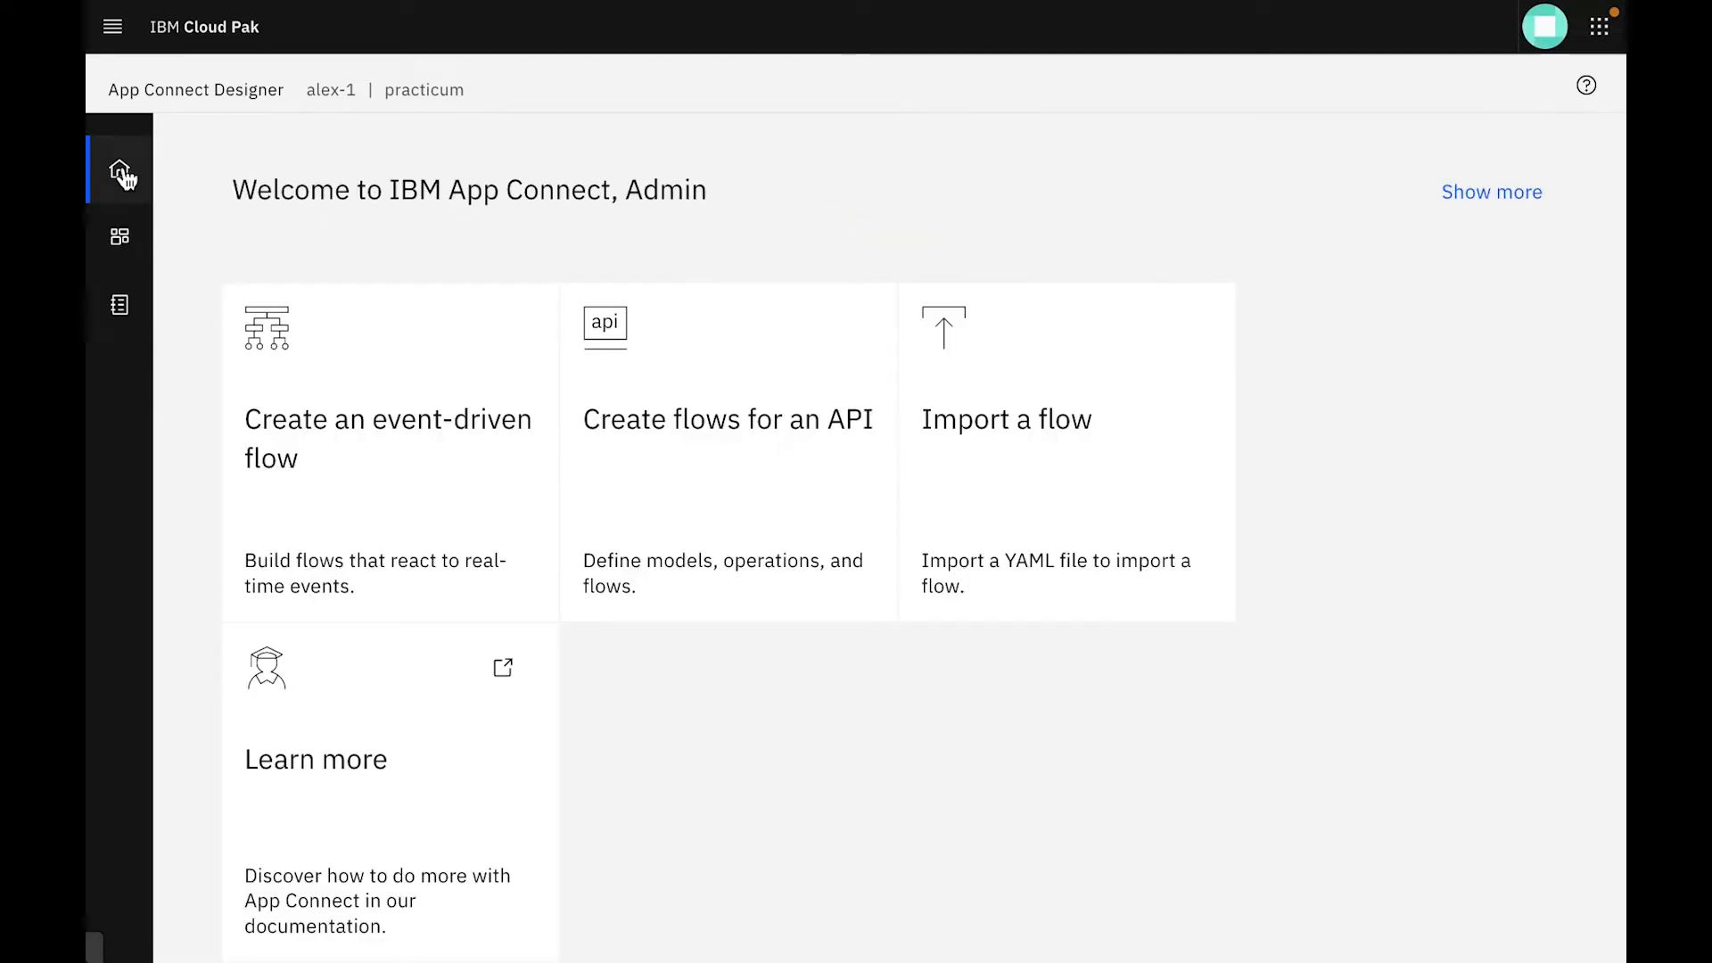
scroll(433, 618, "down", 2)
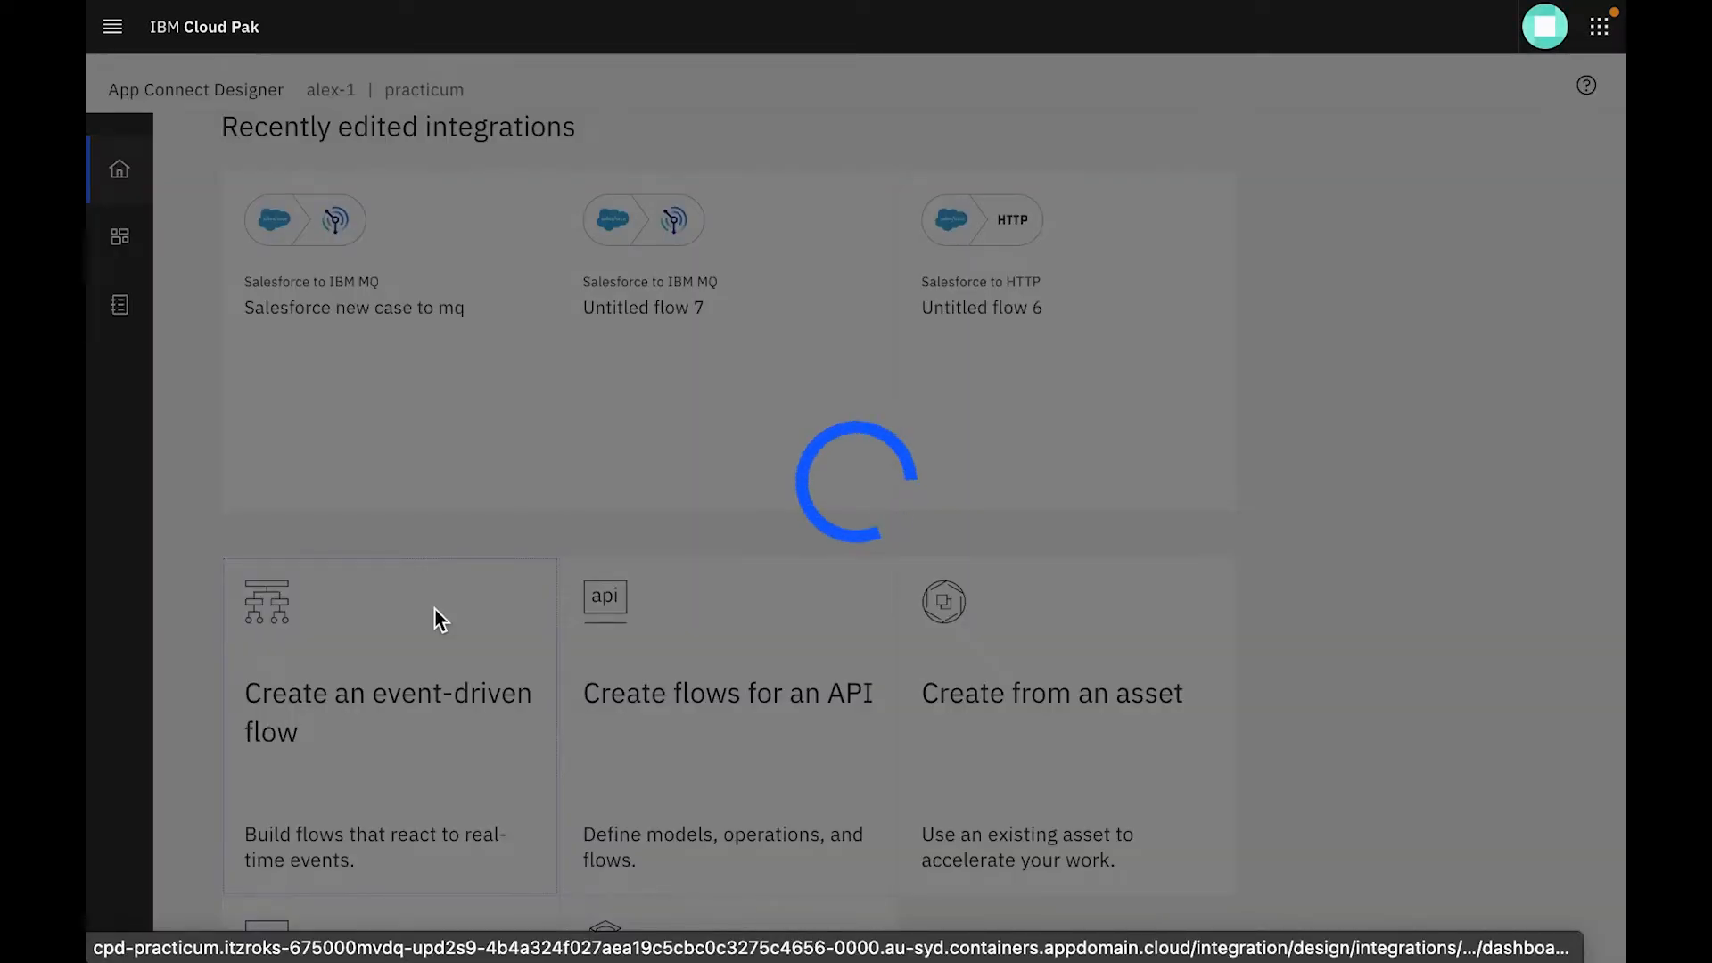
left_click(437, 619)
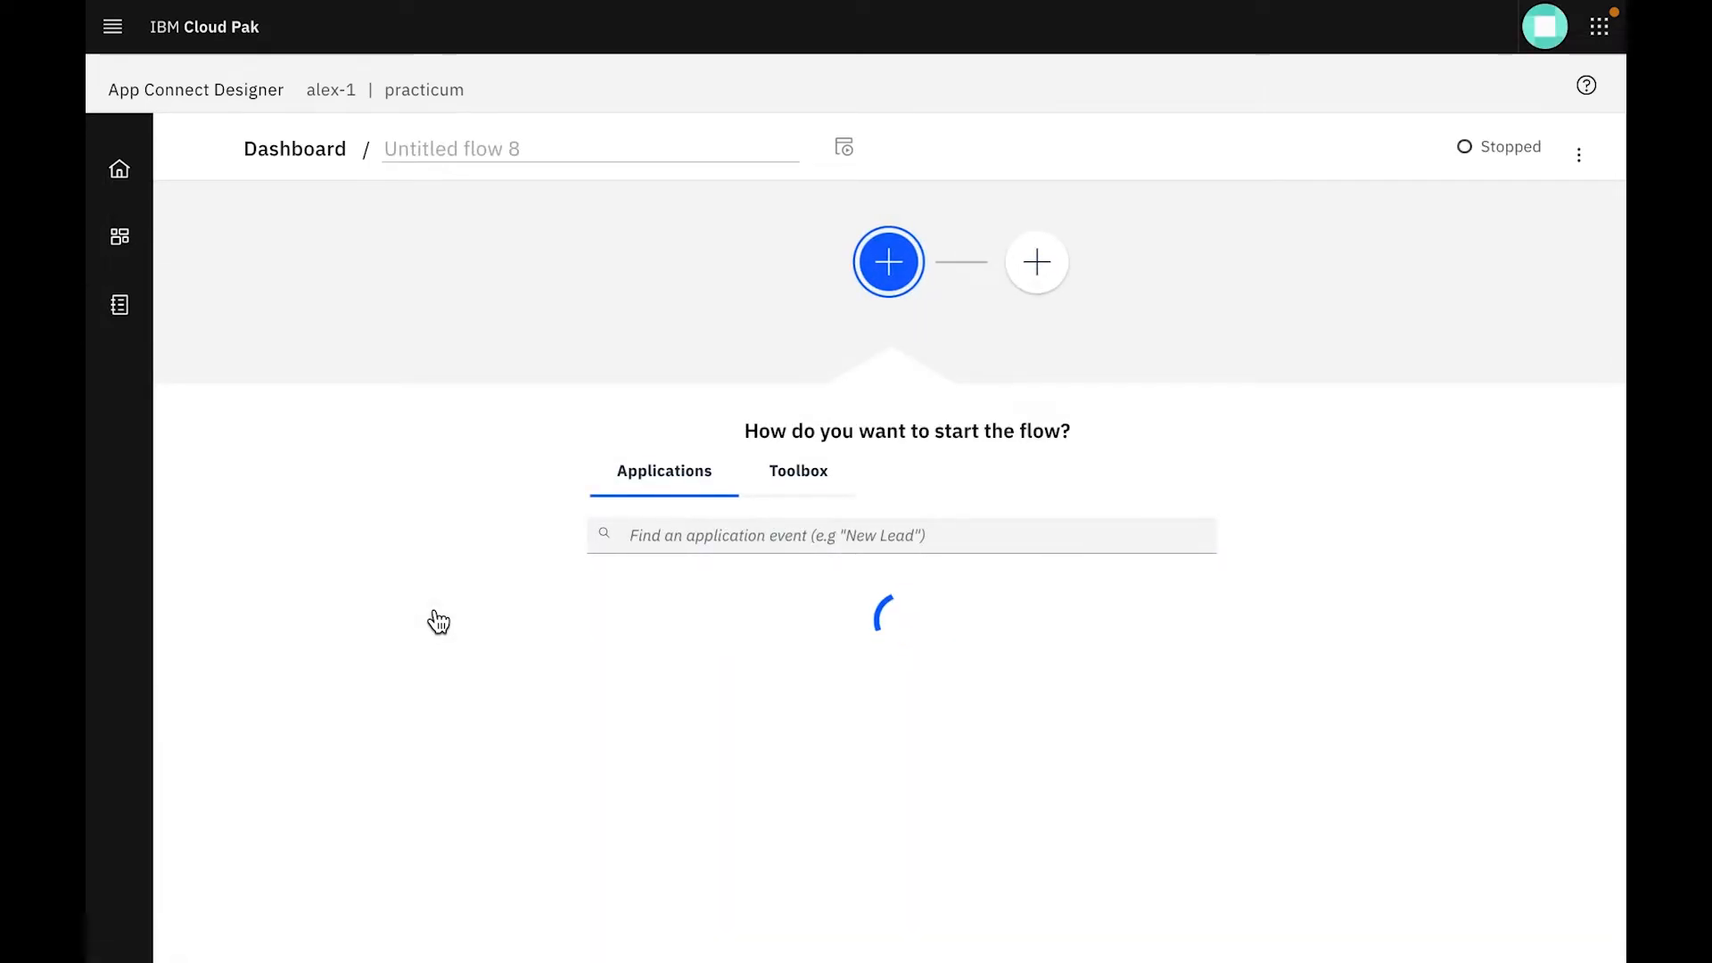
Search the application events for "mq" and start the flow with IBM MQ's New message on a queue event using Account 1
left_click(808, 526)
type("mq")
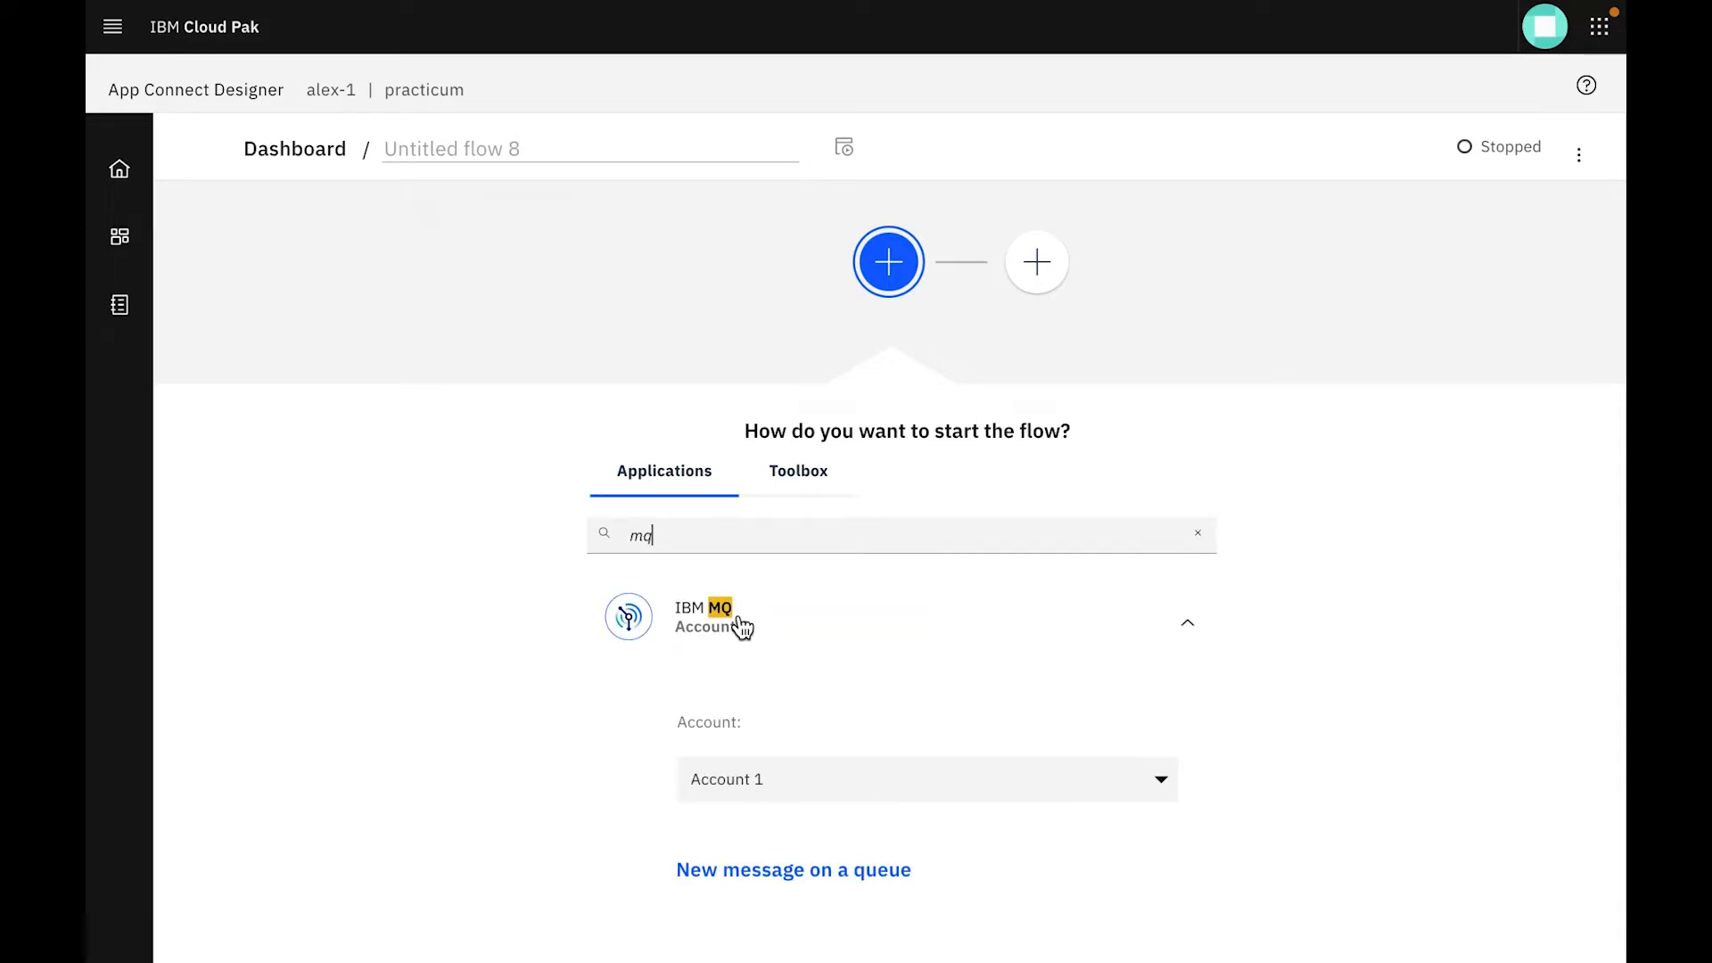
left_click(707, 644)
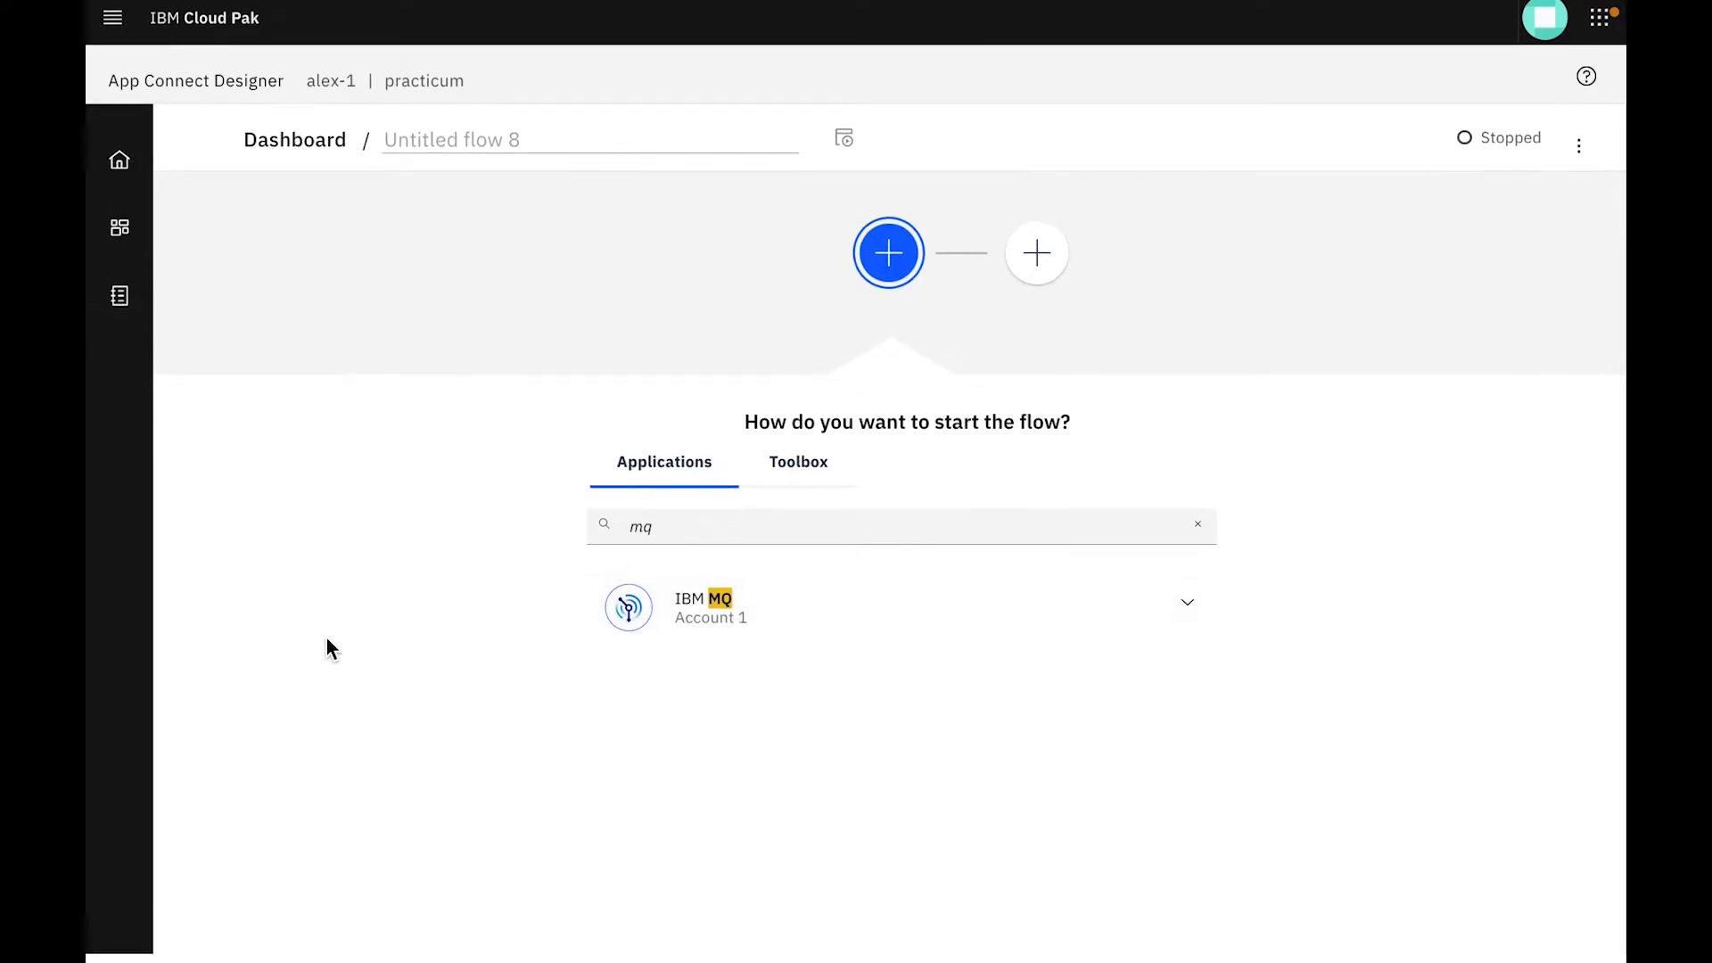
left_click(791, 604)
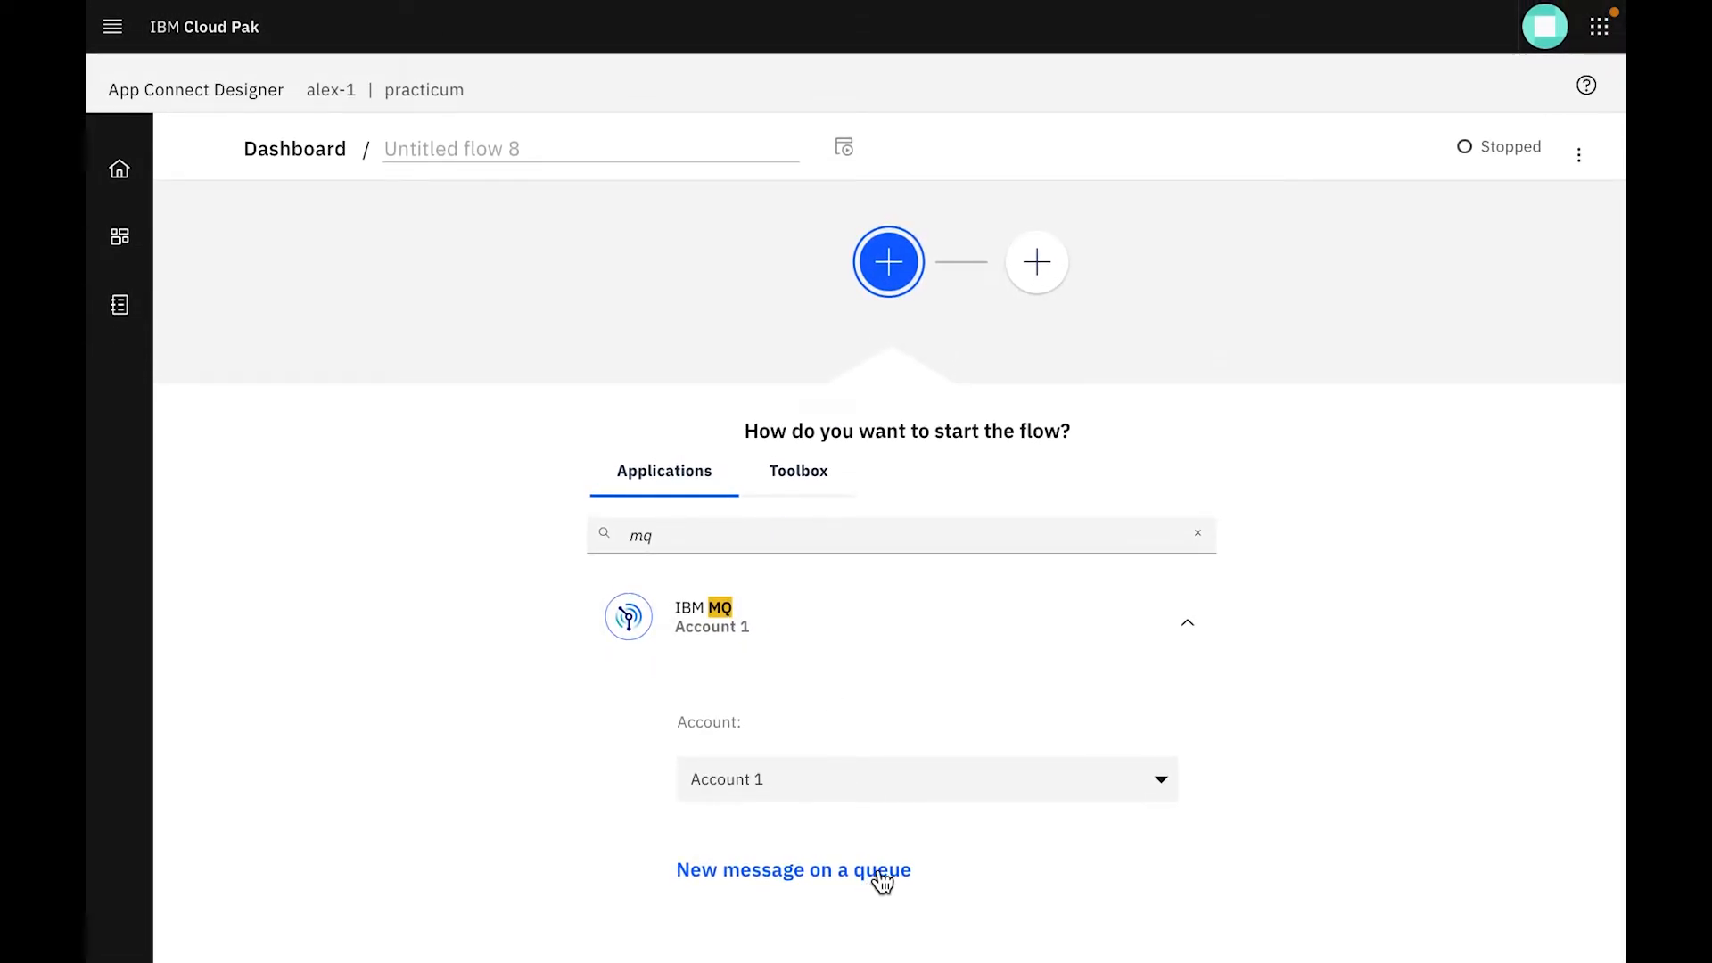
left_click(879, 871)
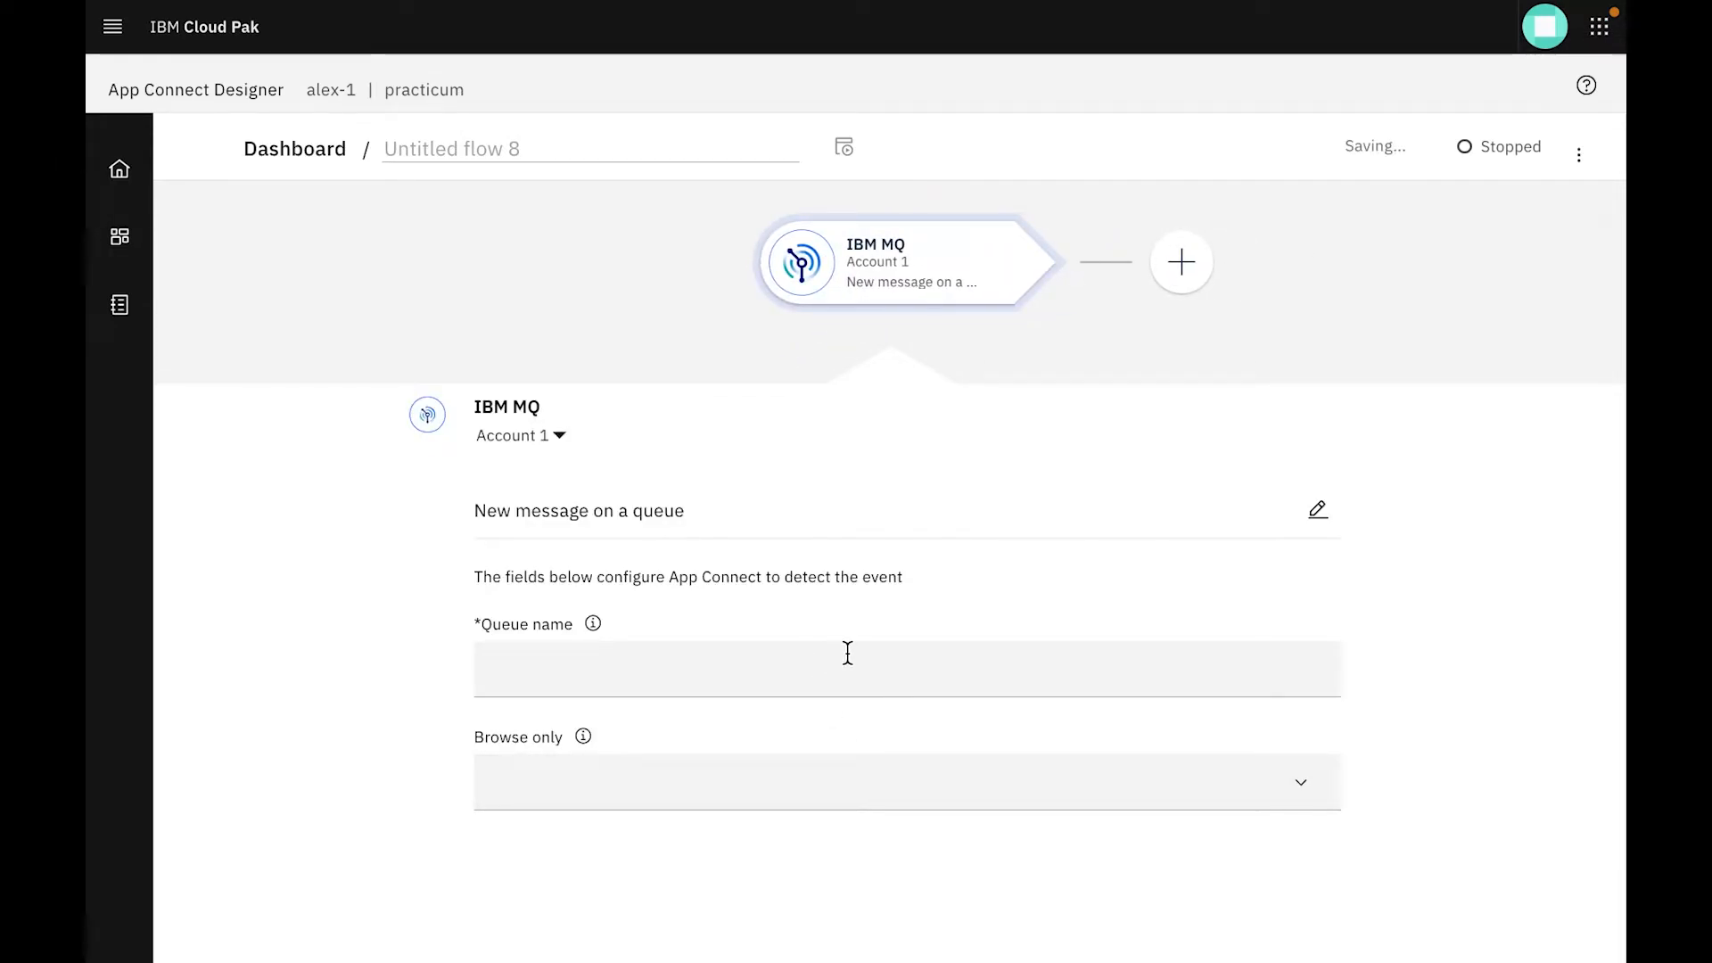
Set the New message on a queue event's queue name to foodq
left_click(847, 654)
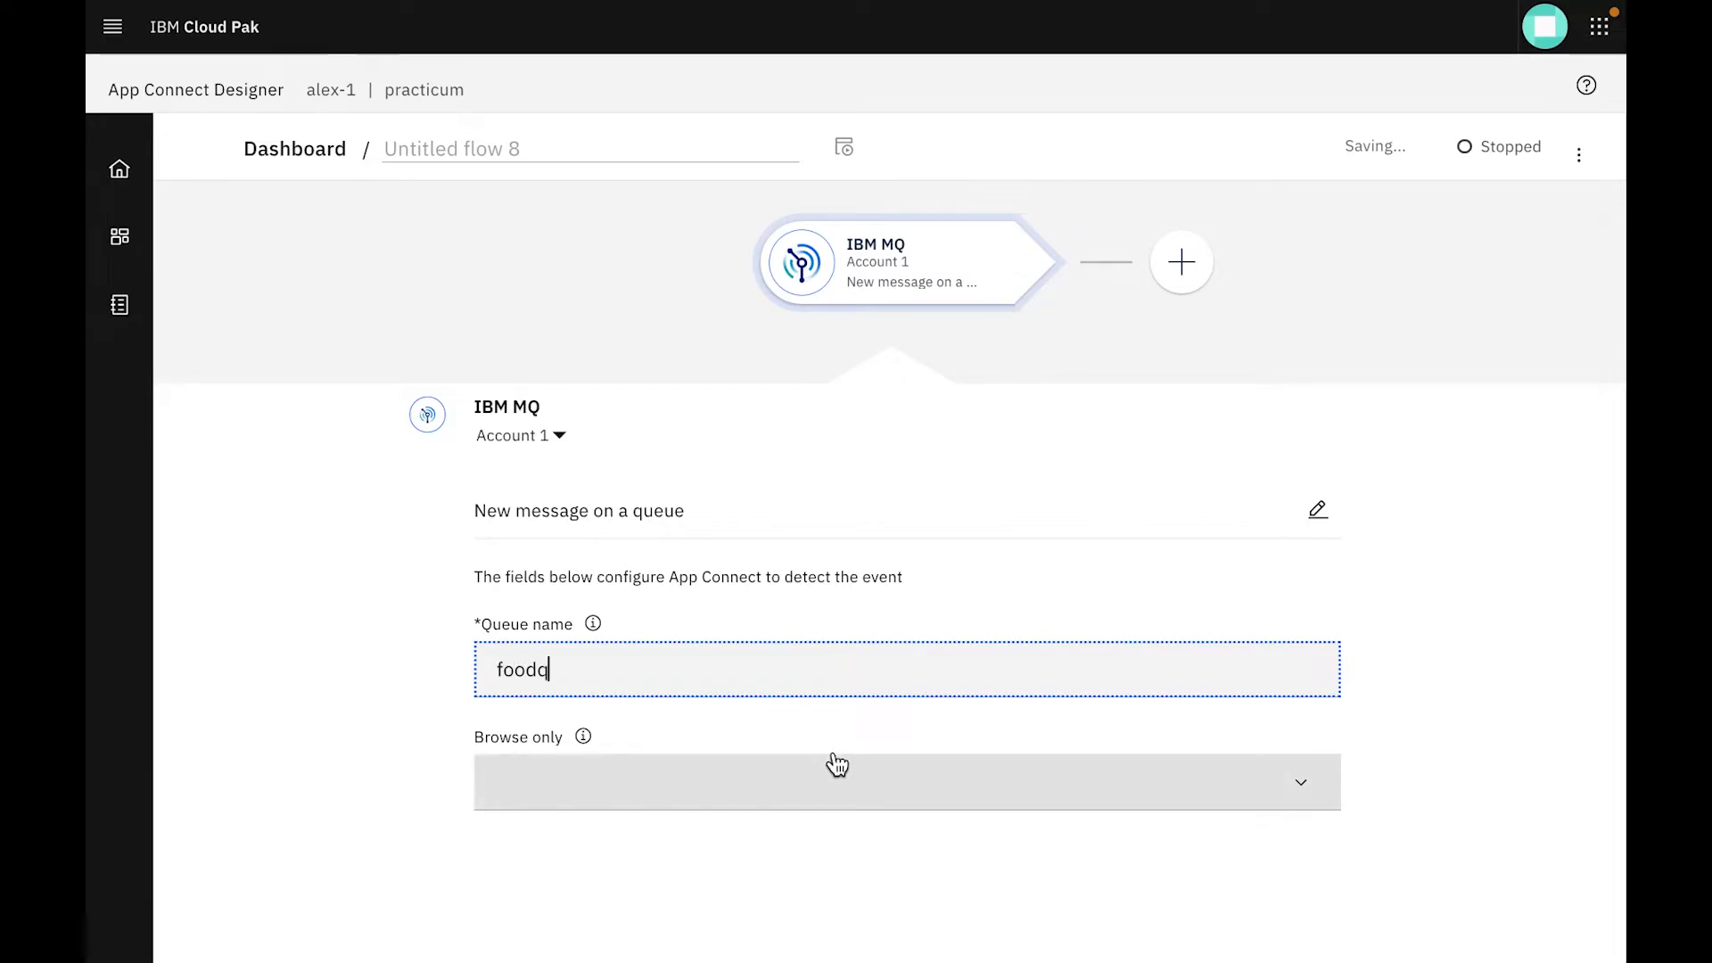
left_click(1177, 717)
left_click(1288, 783)
left_click(1293, 781)
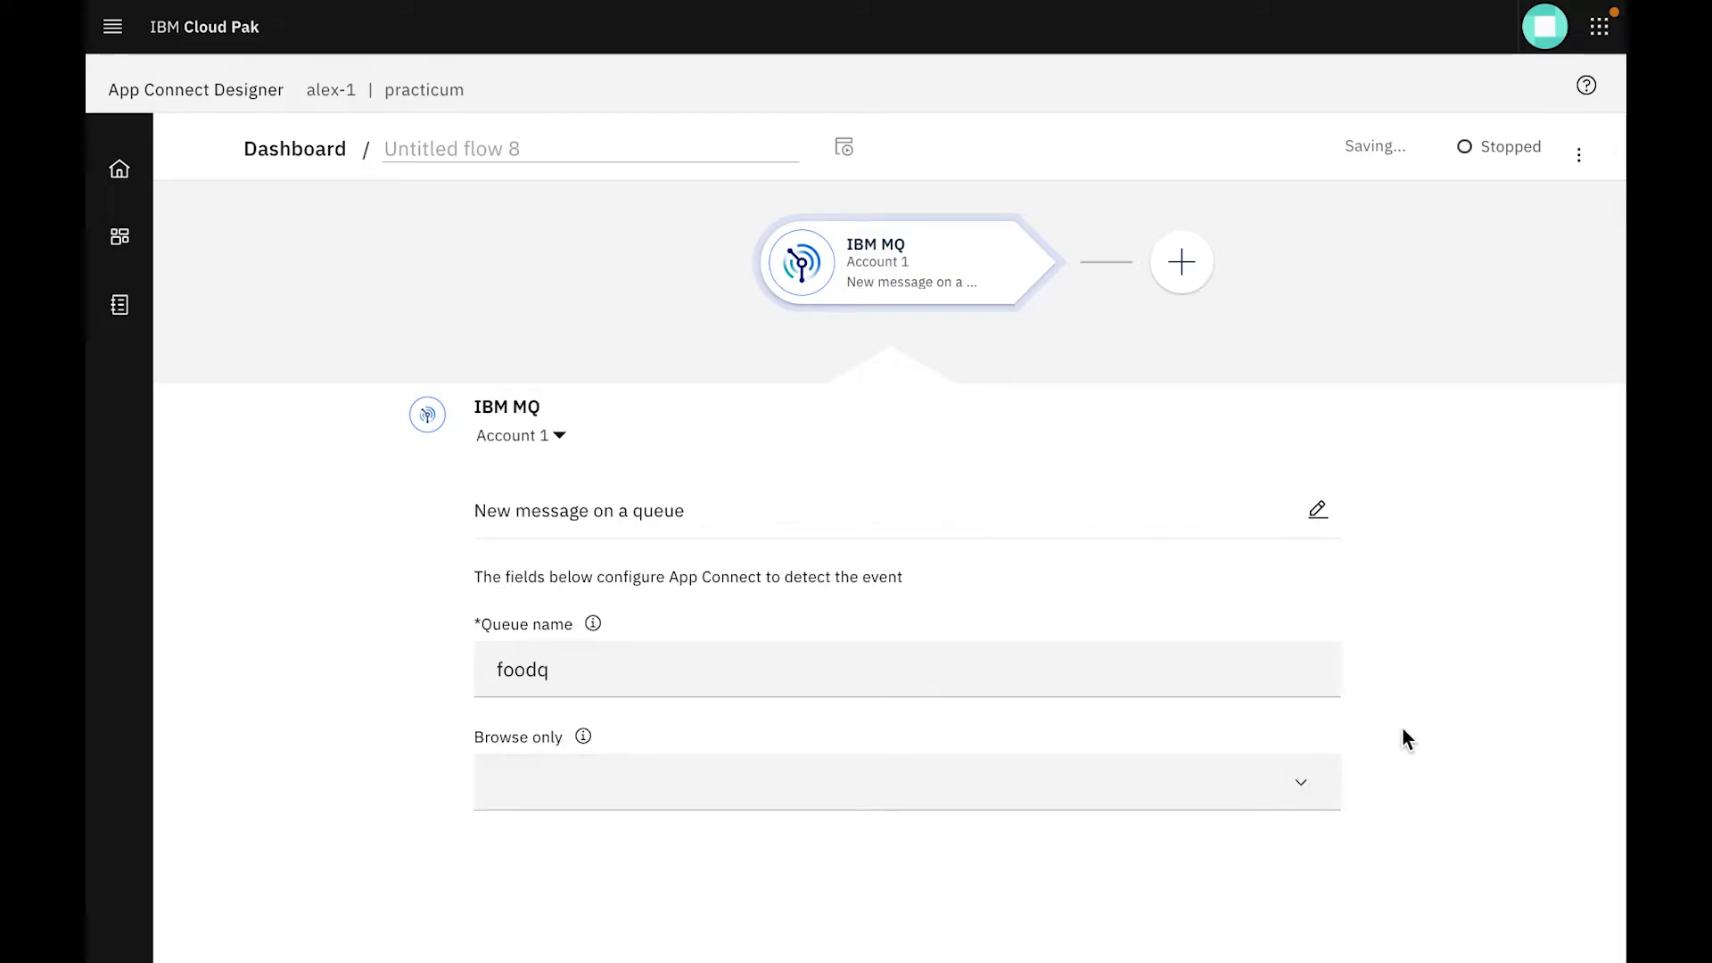
Search the application actions for "http" and add the HTTP Invoke method action using Account 2
left_click(1164, 266)
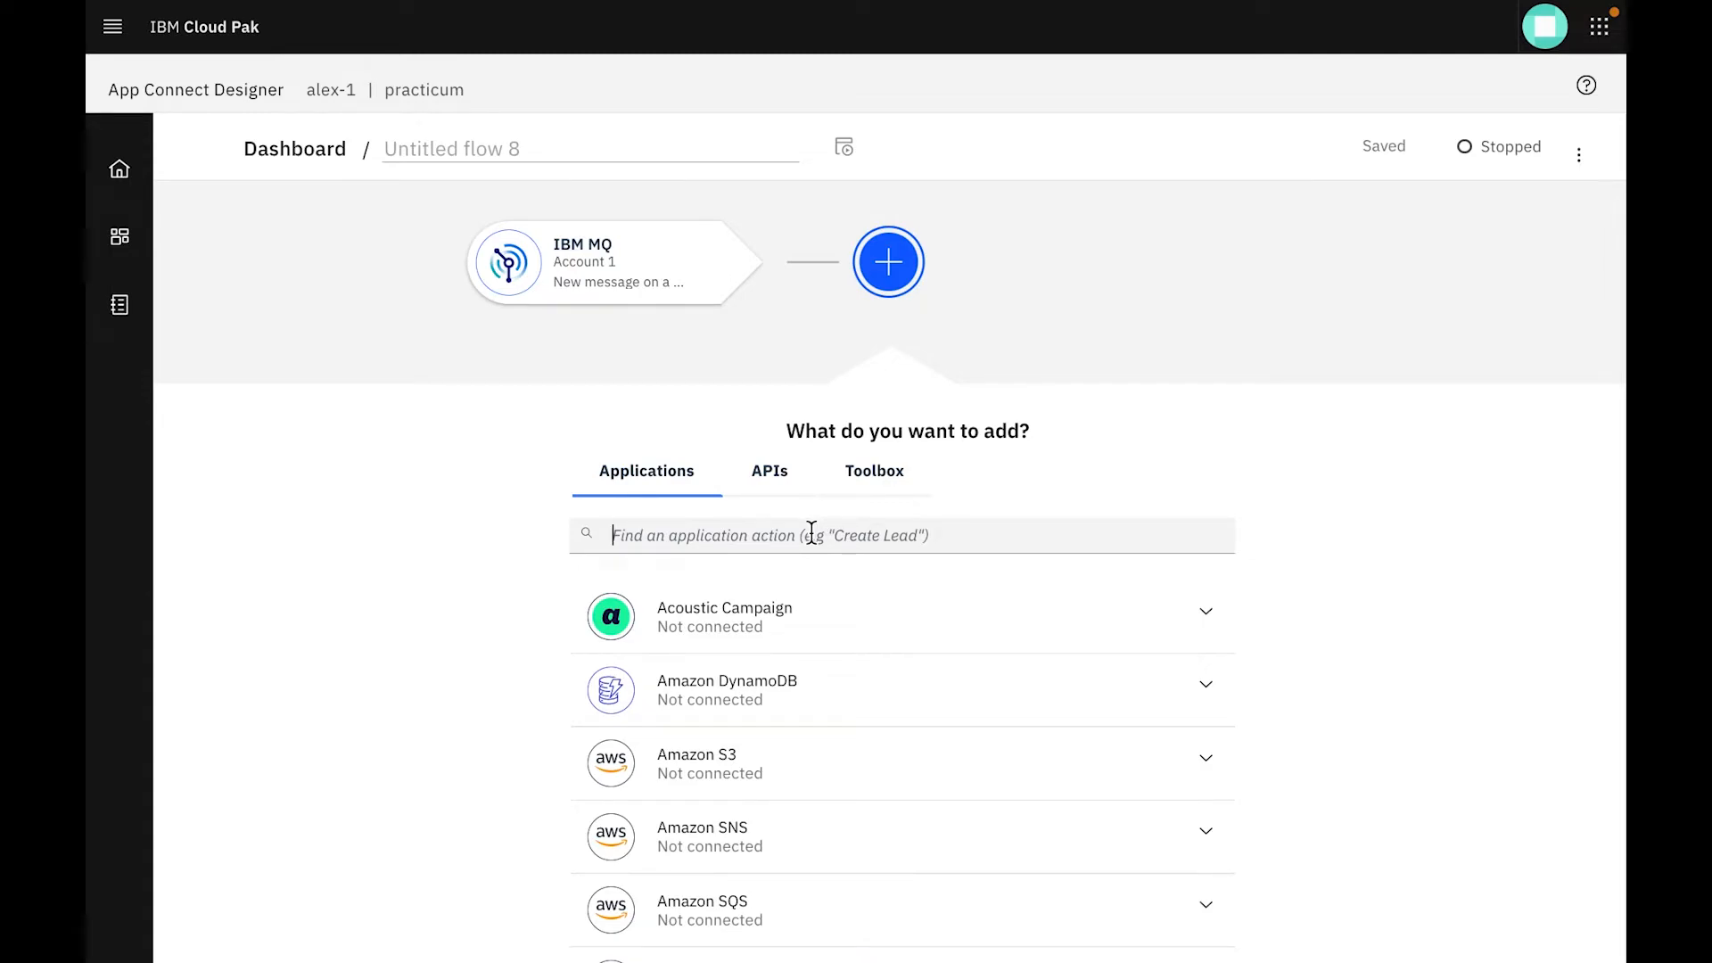
type("http")
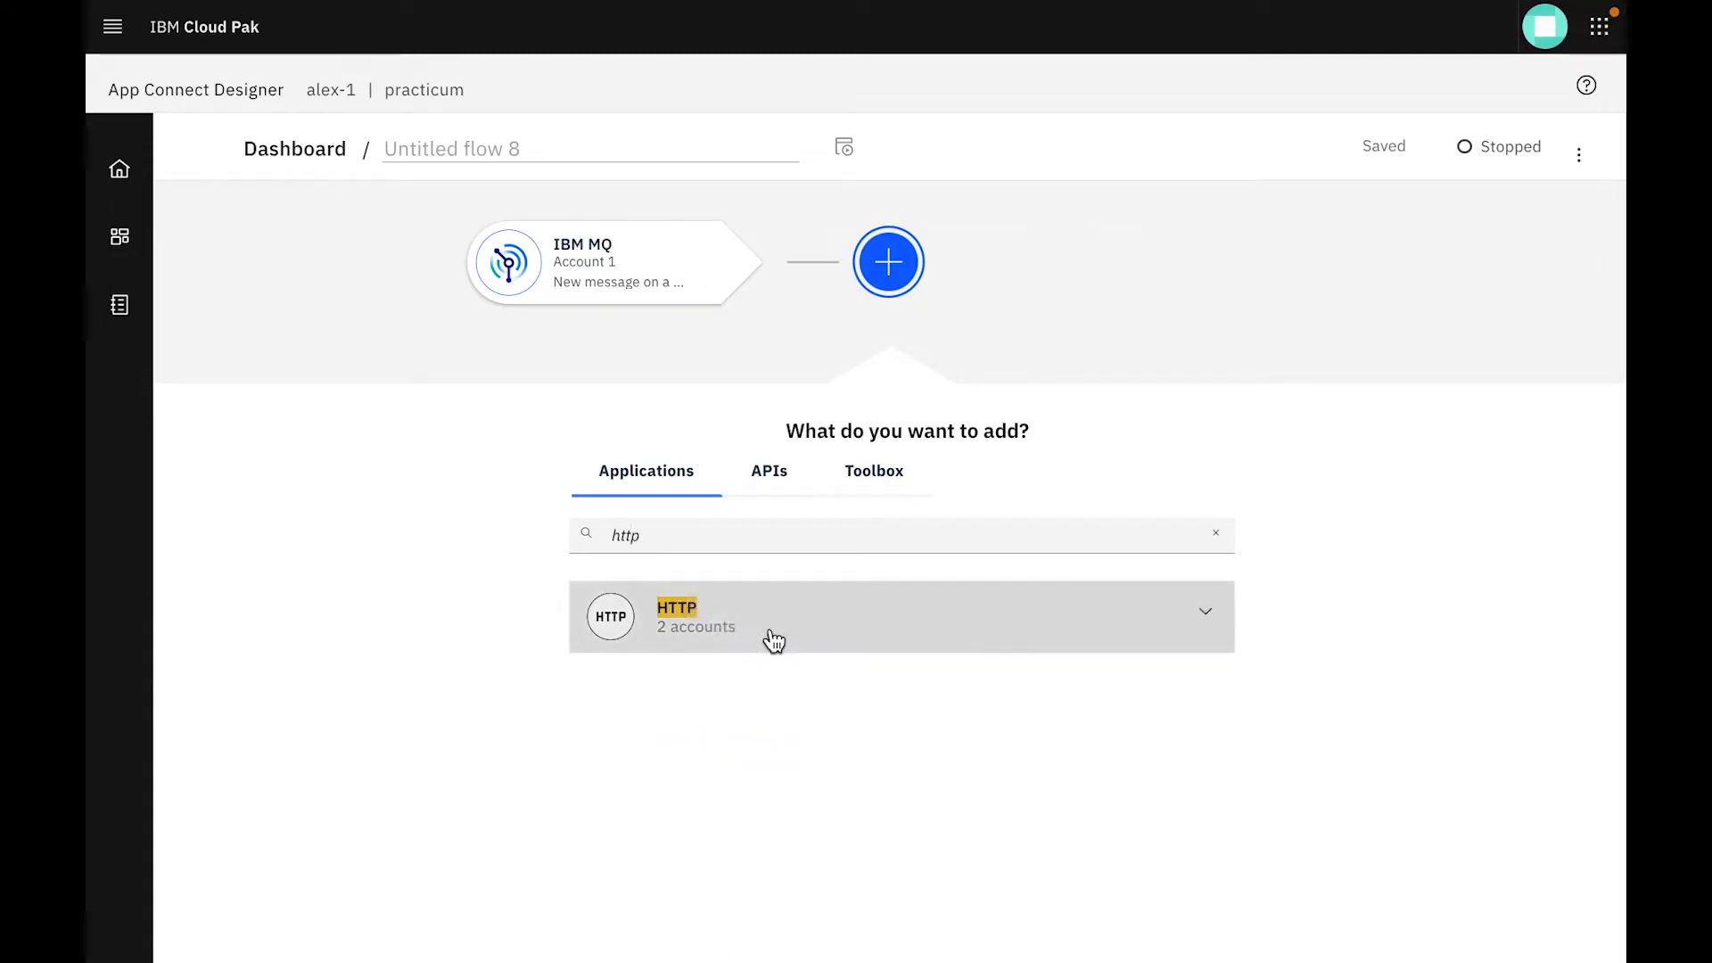
left_click(1210, 598)
left_click(1177, 802)
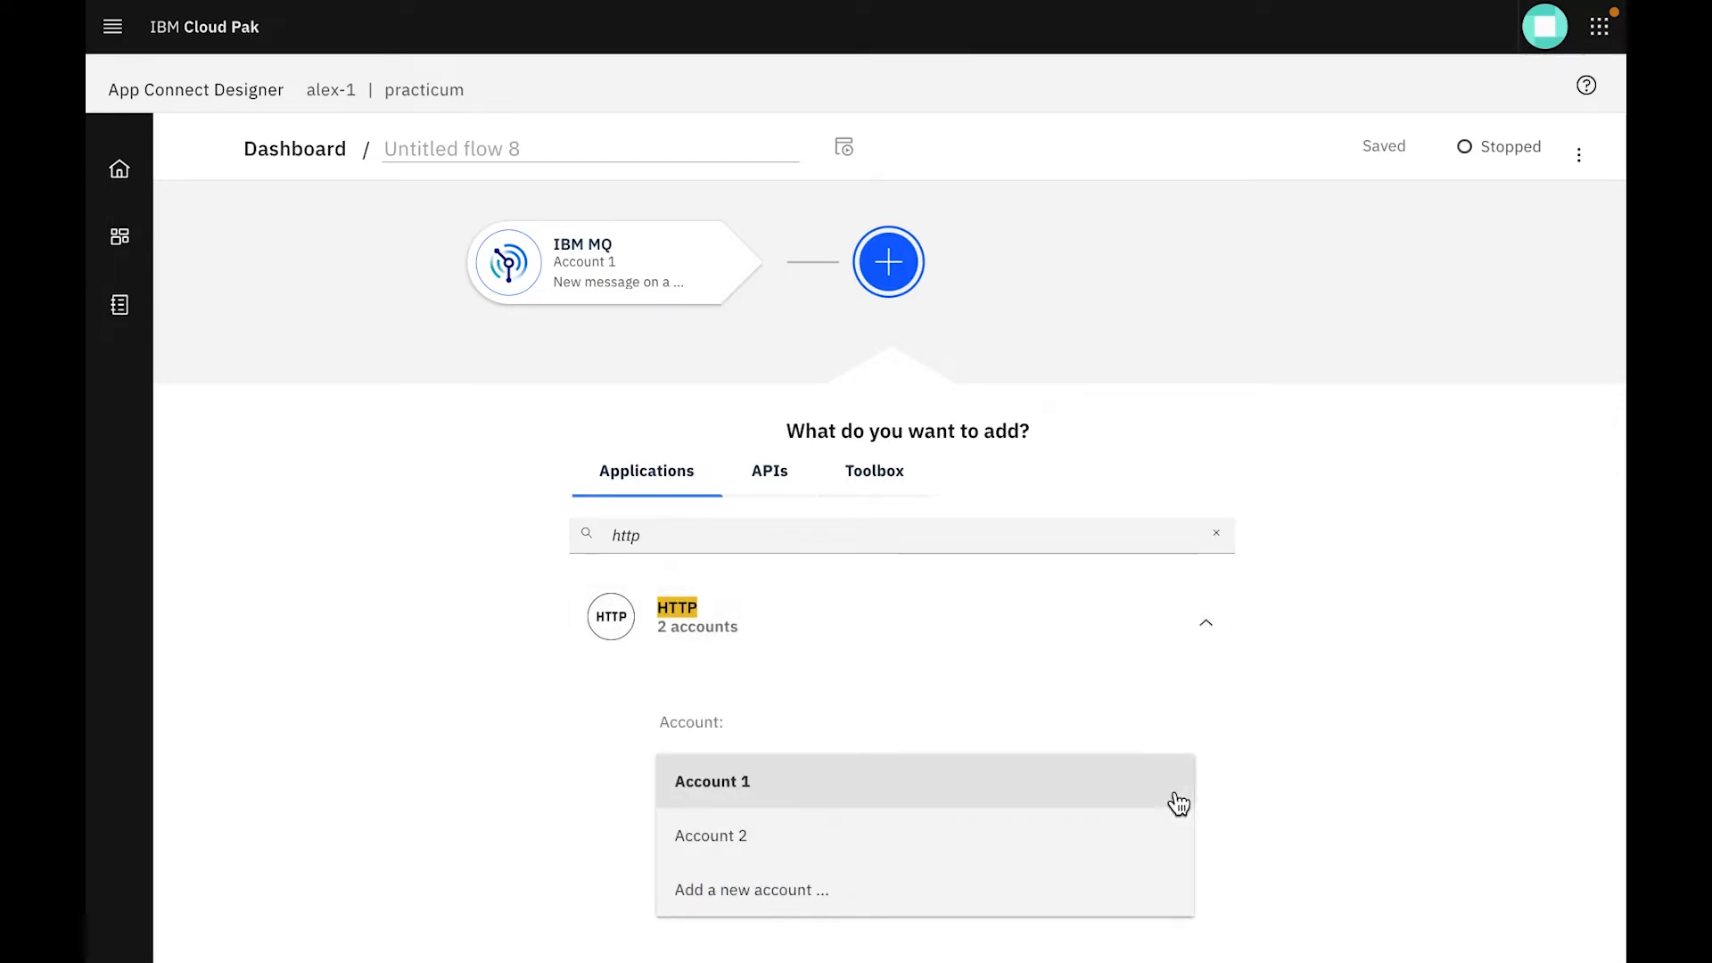
left_click(865, 843)
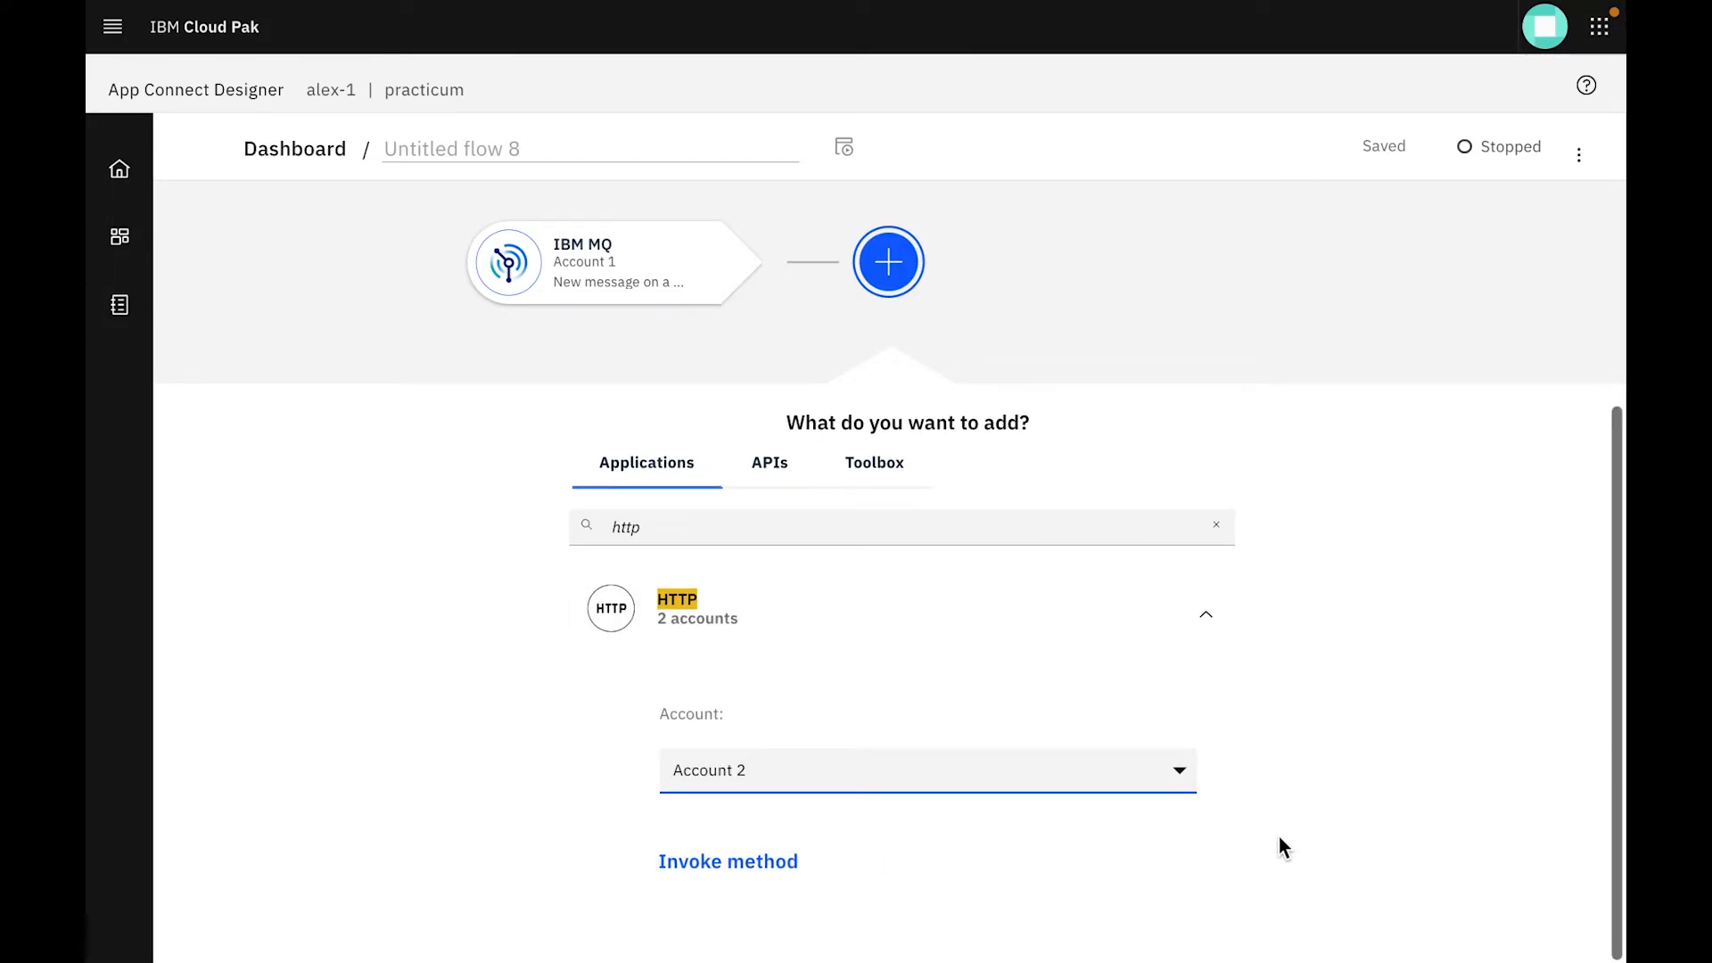
left_click(763, 863)
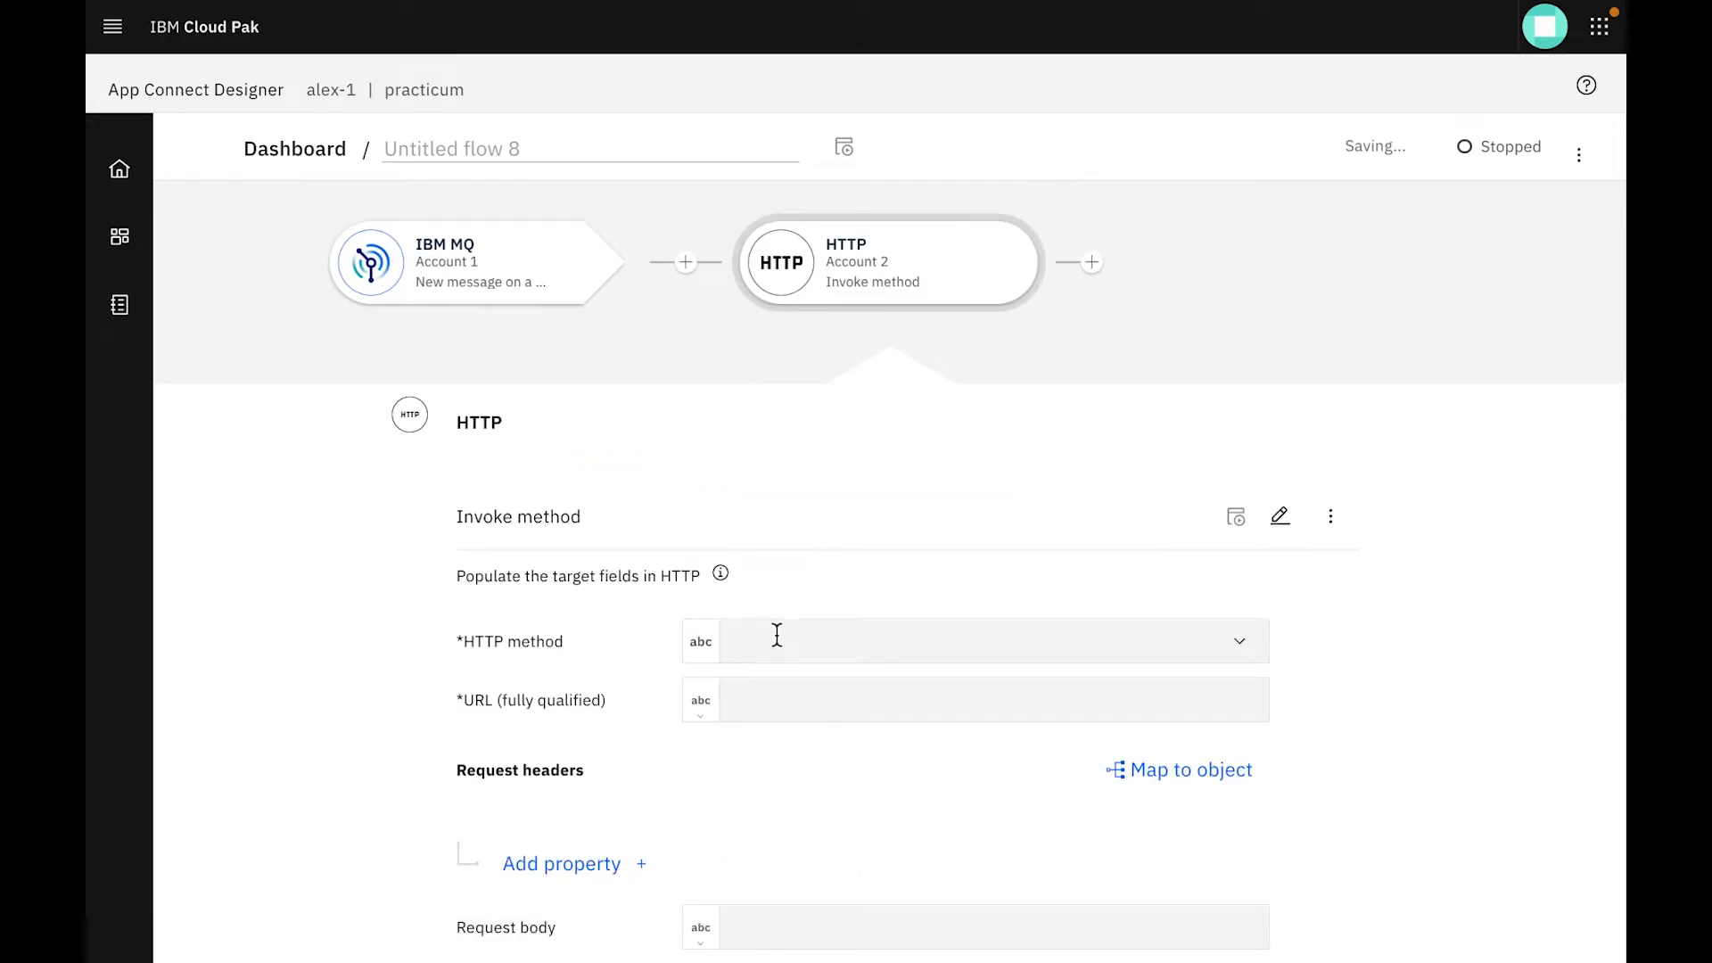
left_click(776, 634)
left_click(1235, 642)
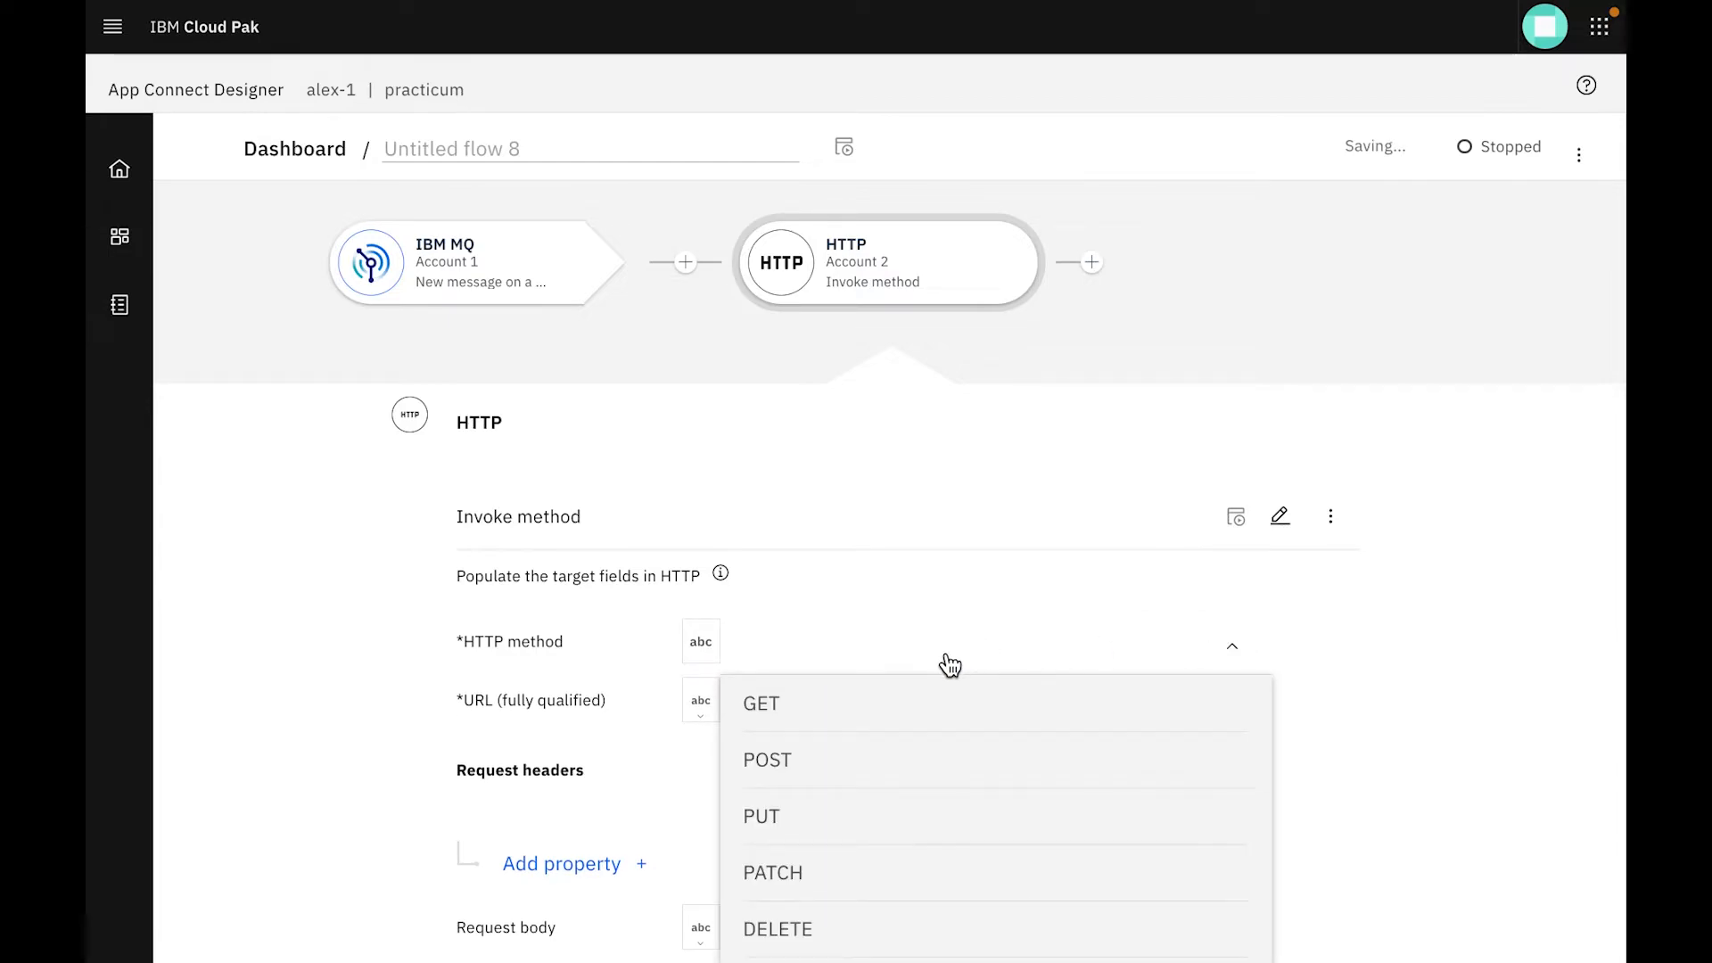
left_click(923, 700)
left_click(1115, 686)
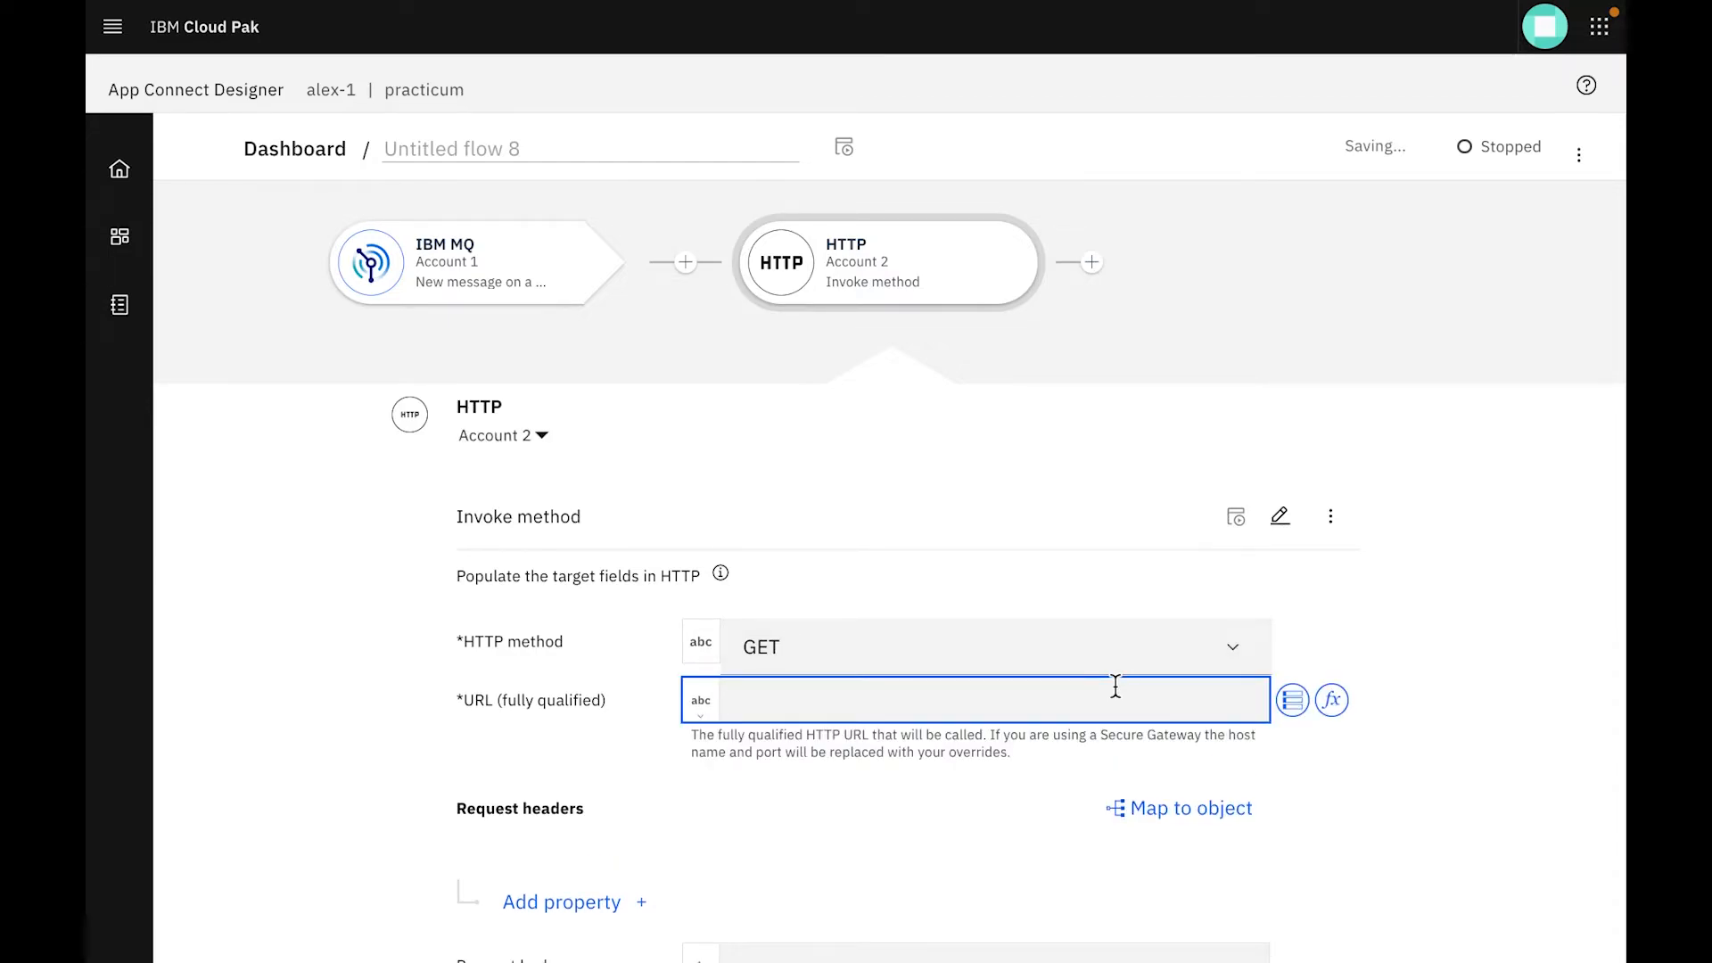
type("https://9aa5-2001-8003-d900-ca00-44c2-d17-f319-cf61.au.ngrok.io/kafkain")
left_click(1333, 796)
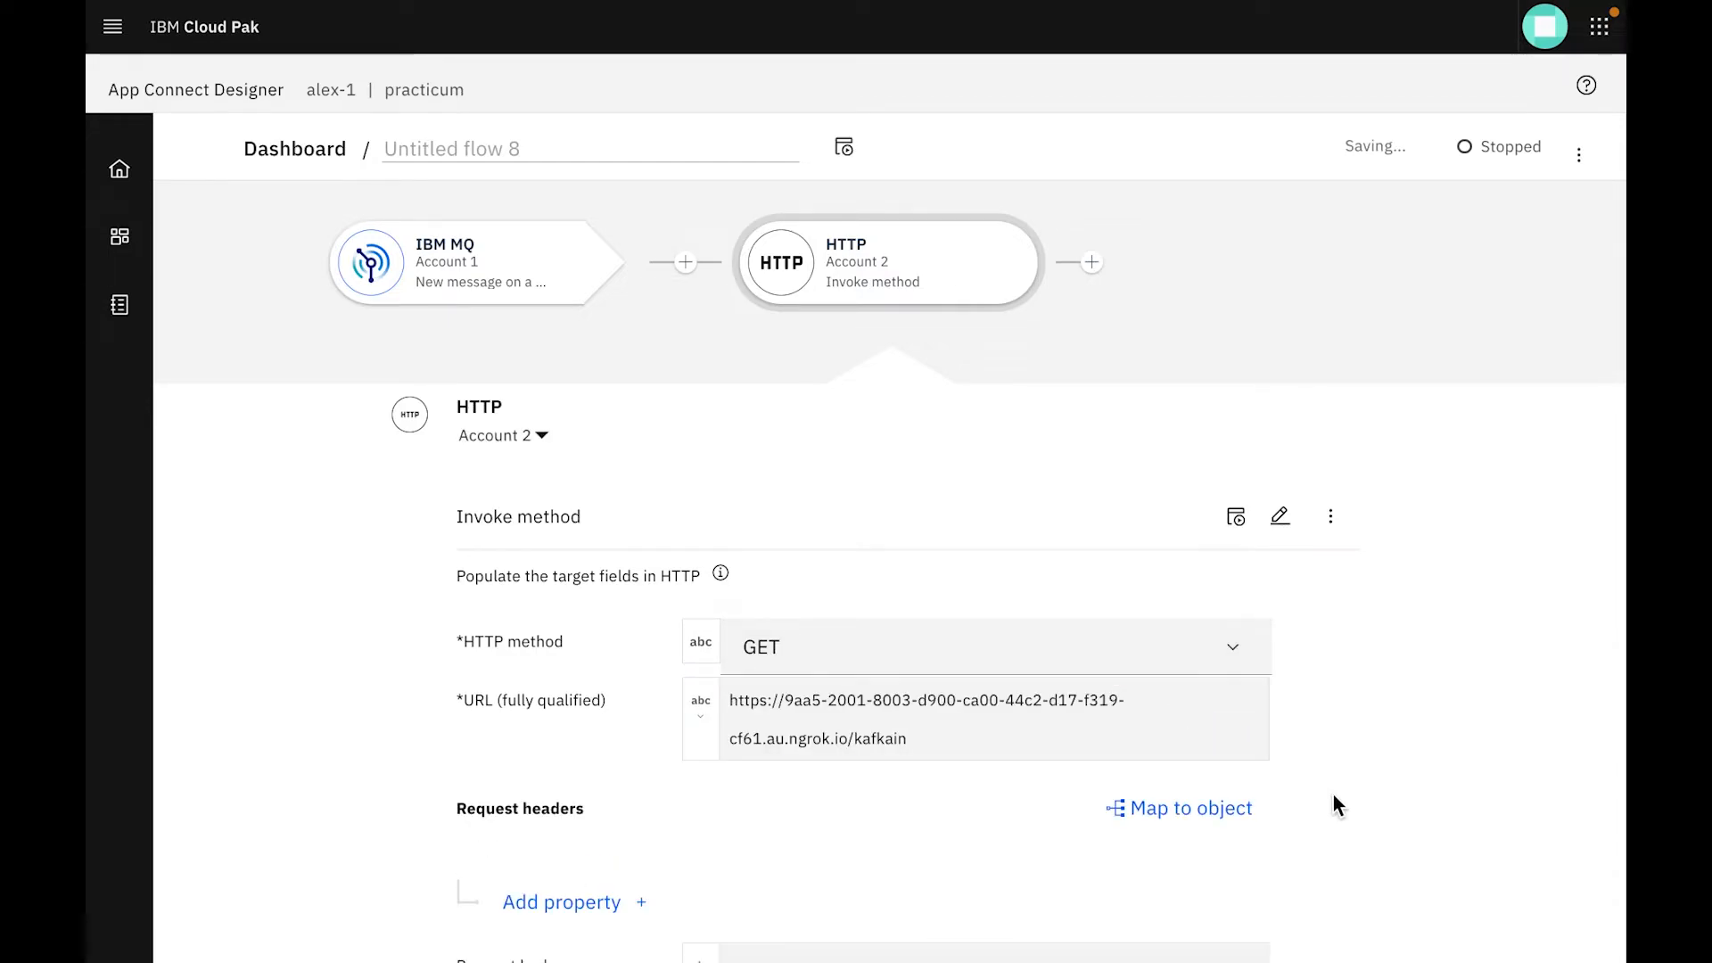
Test the HTTP Invoke method action on its own and test the whole IBM MQ to HTTP flow
left_click(1235, 520)
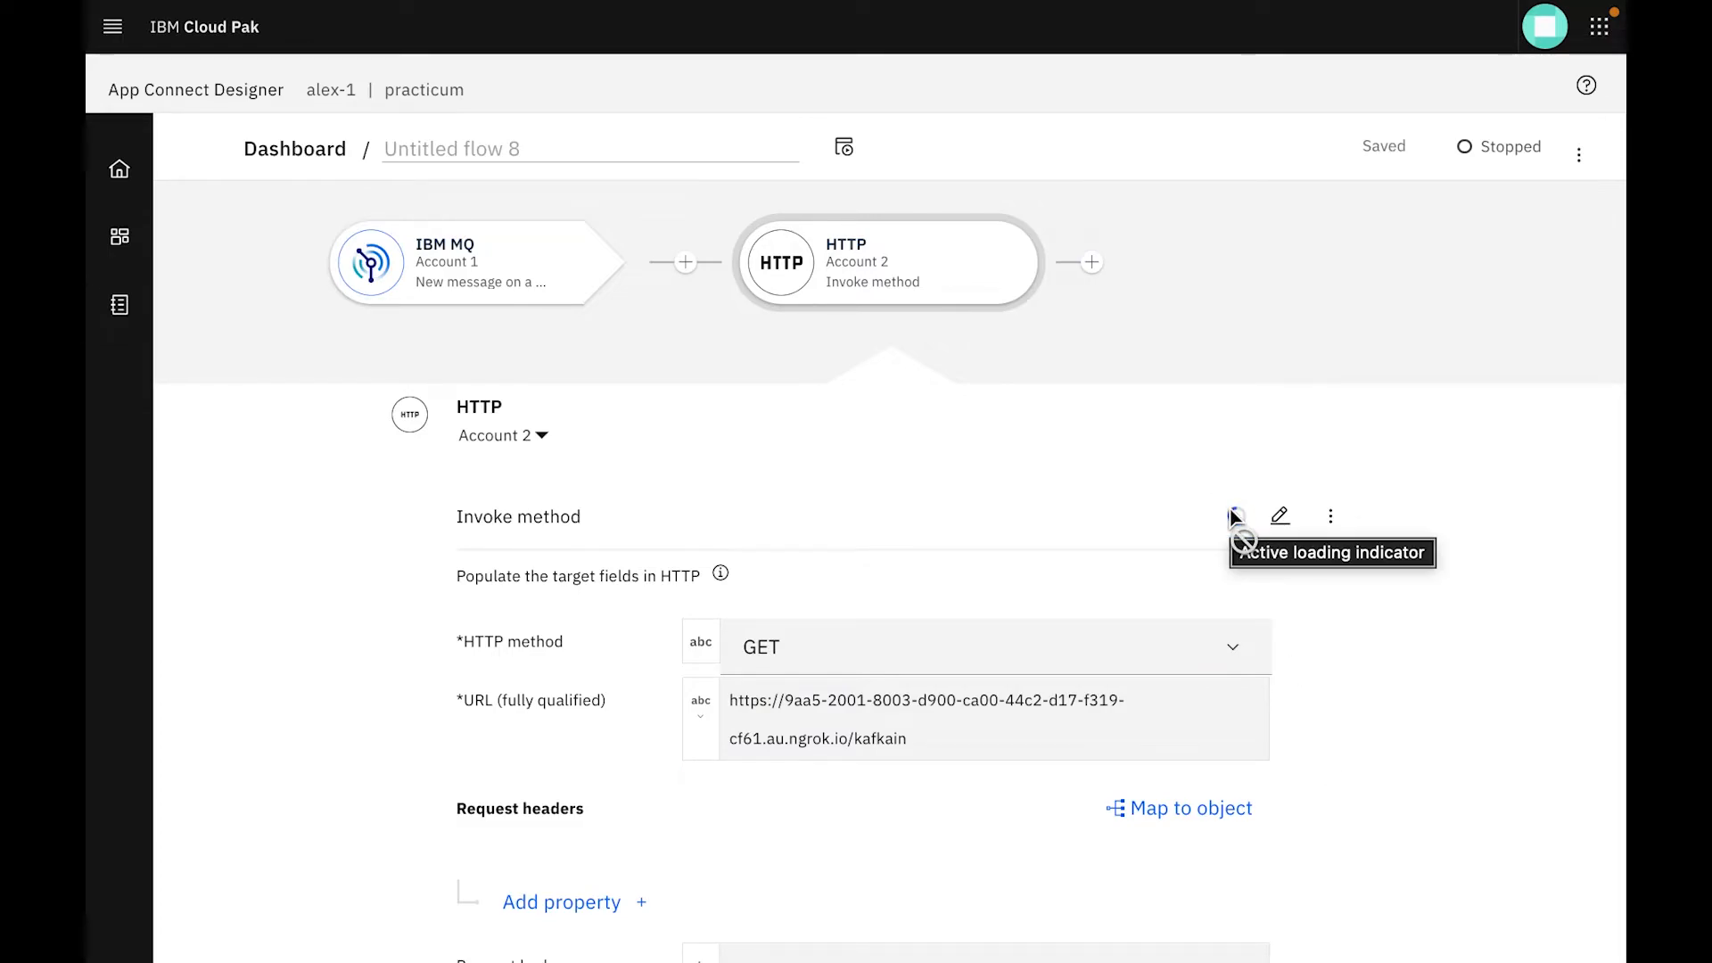
scroll(1243, 783, "down", 2)
scroll(1243, 783, "down", 1)
scroll(1243, 784, "up", 3)
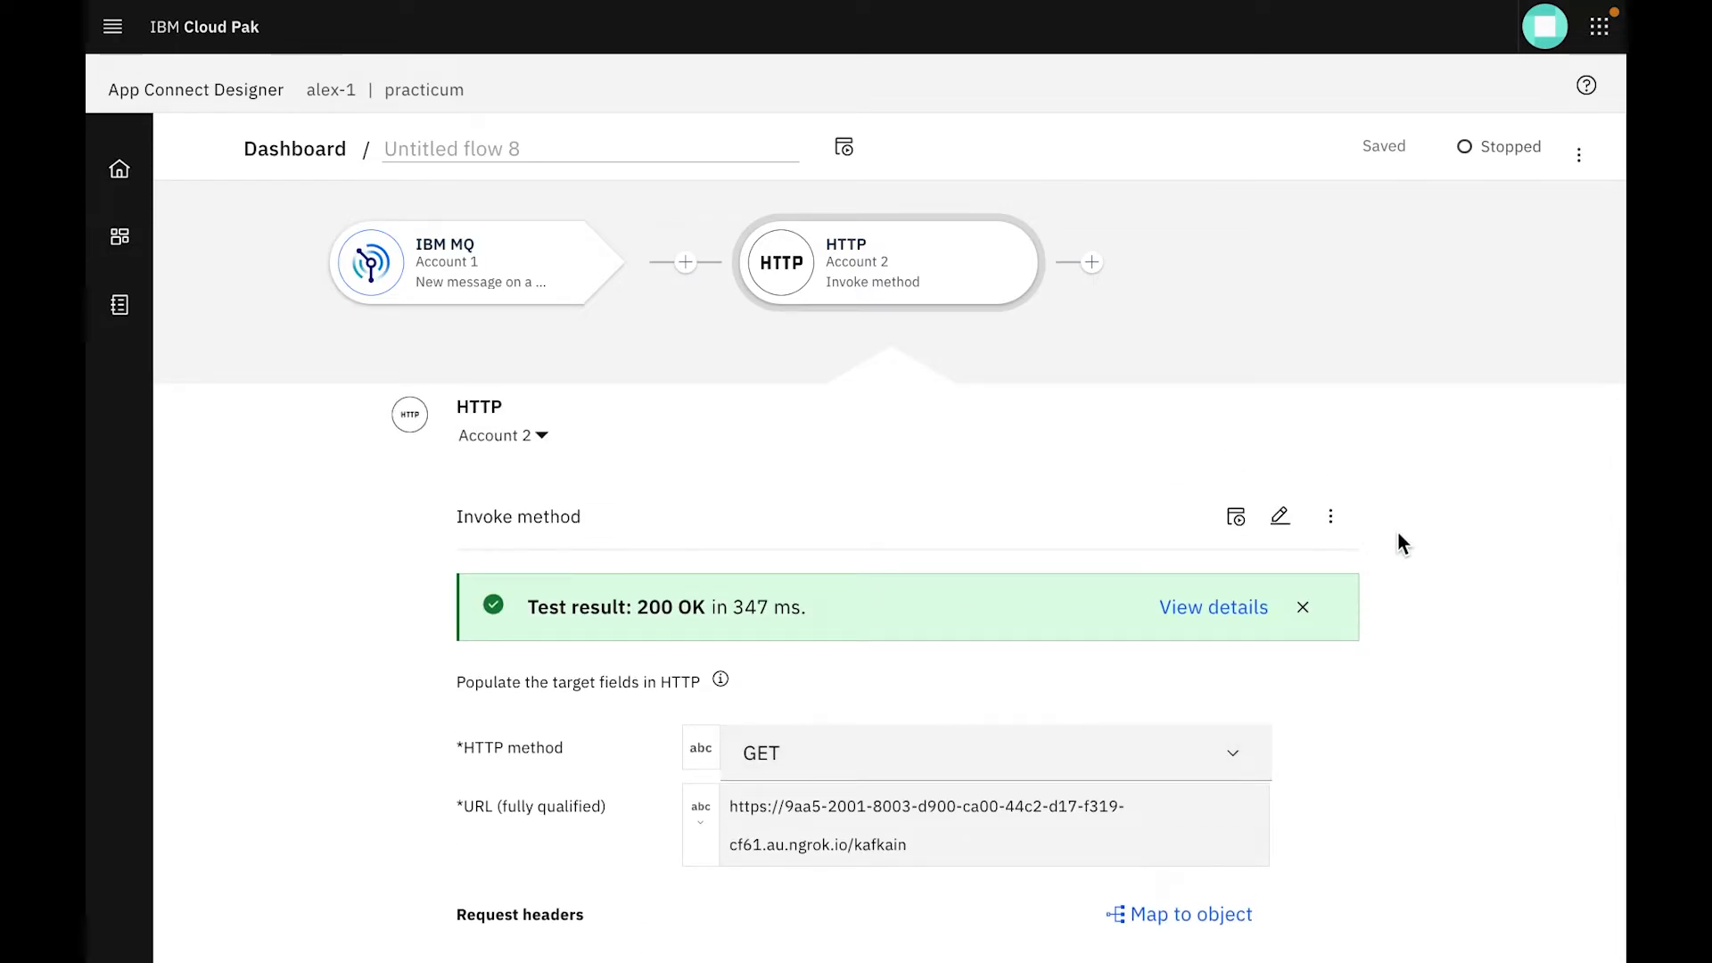
left_click(1583, 155)
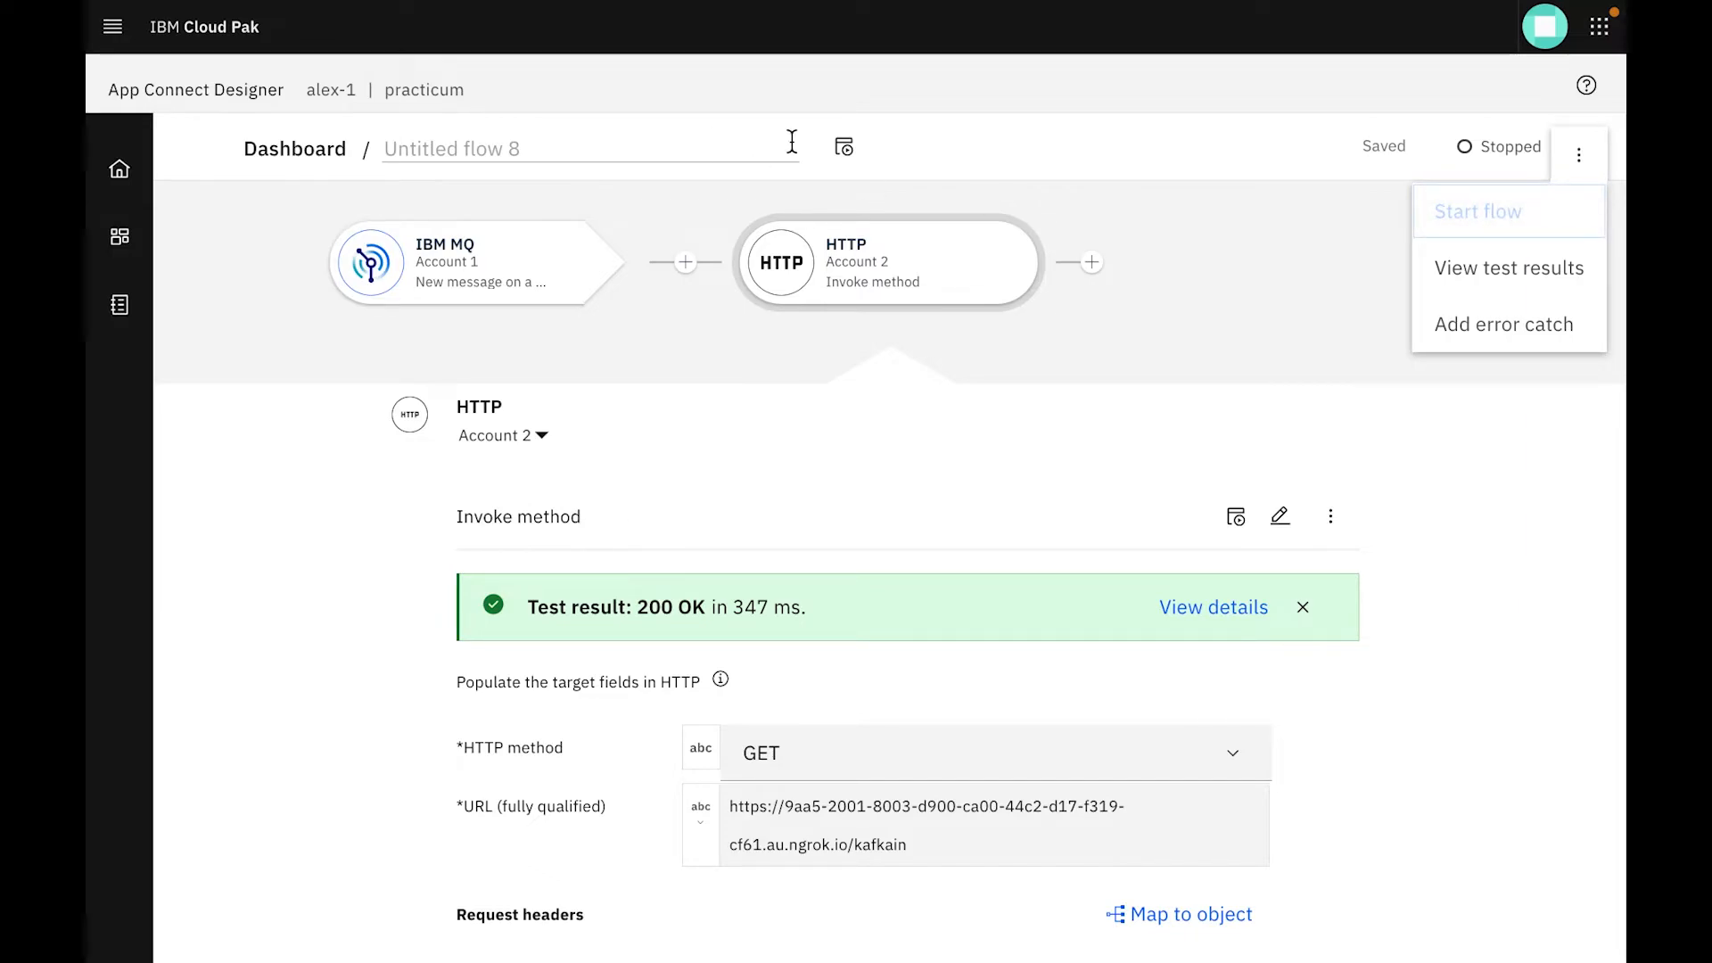
left_click(845, 162)
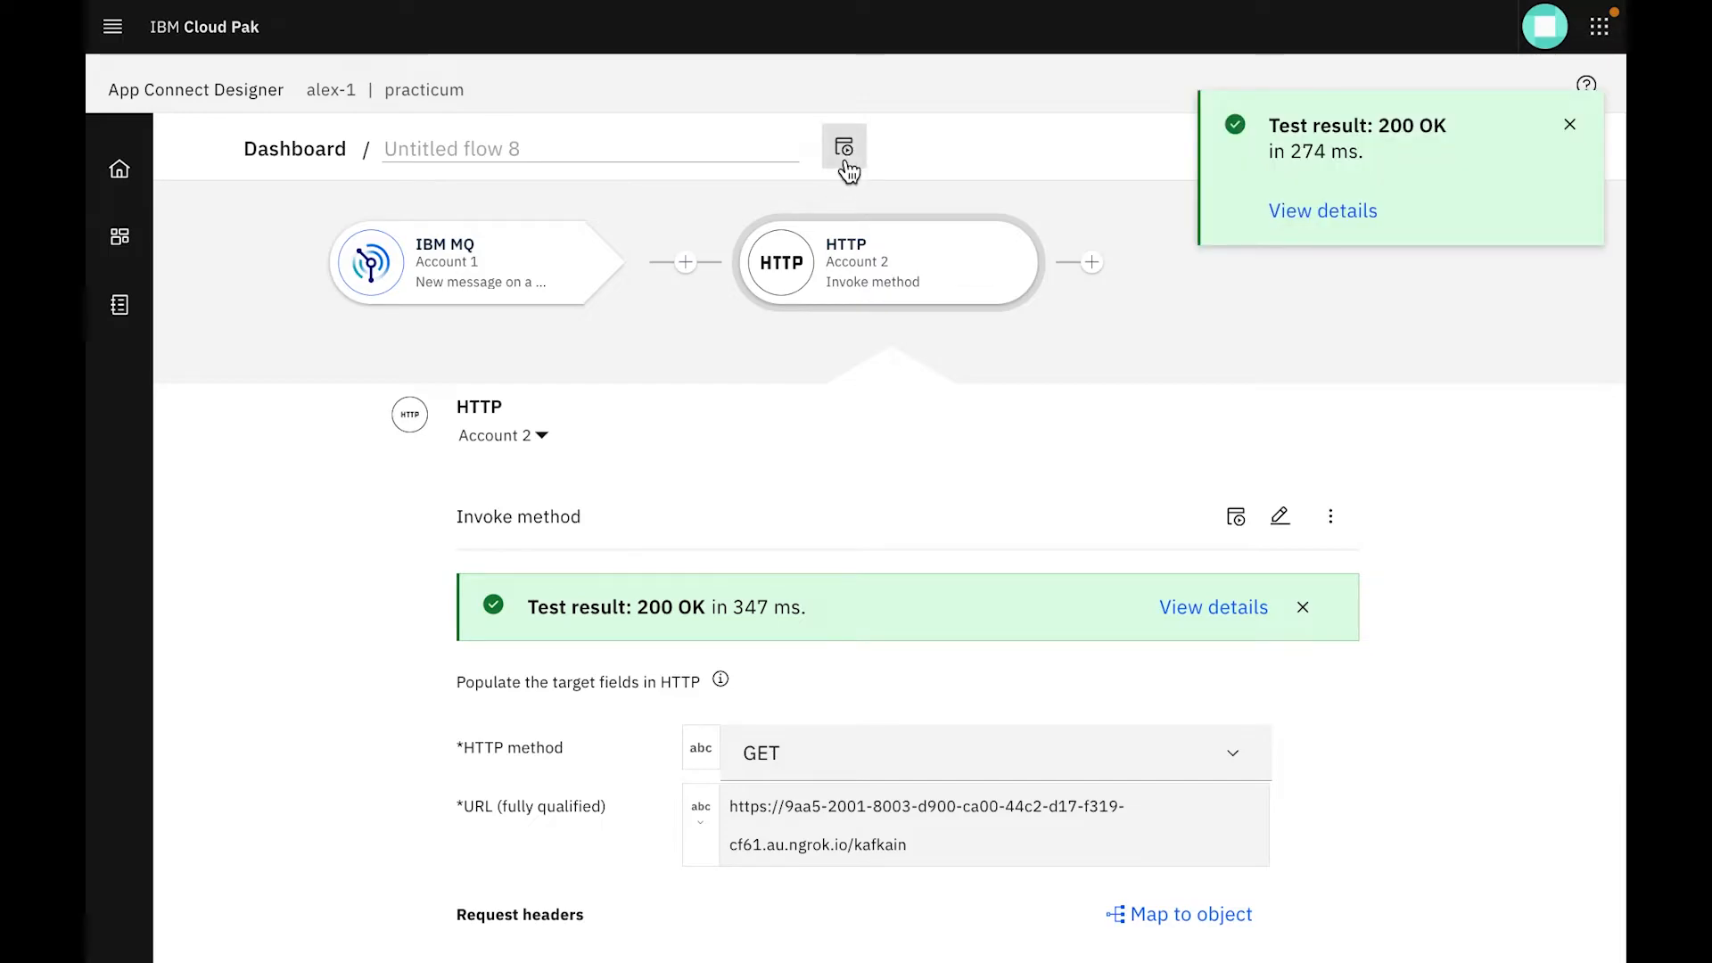
left_click(1584, 121)
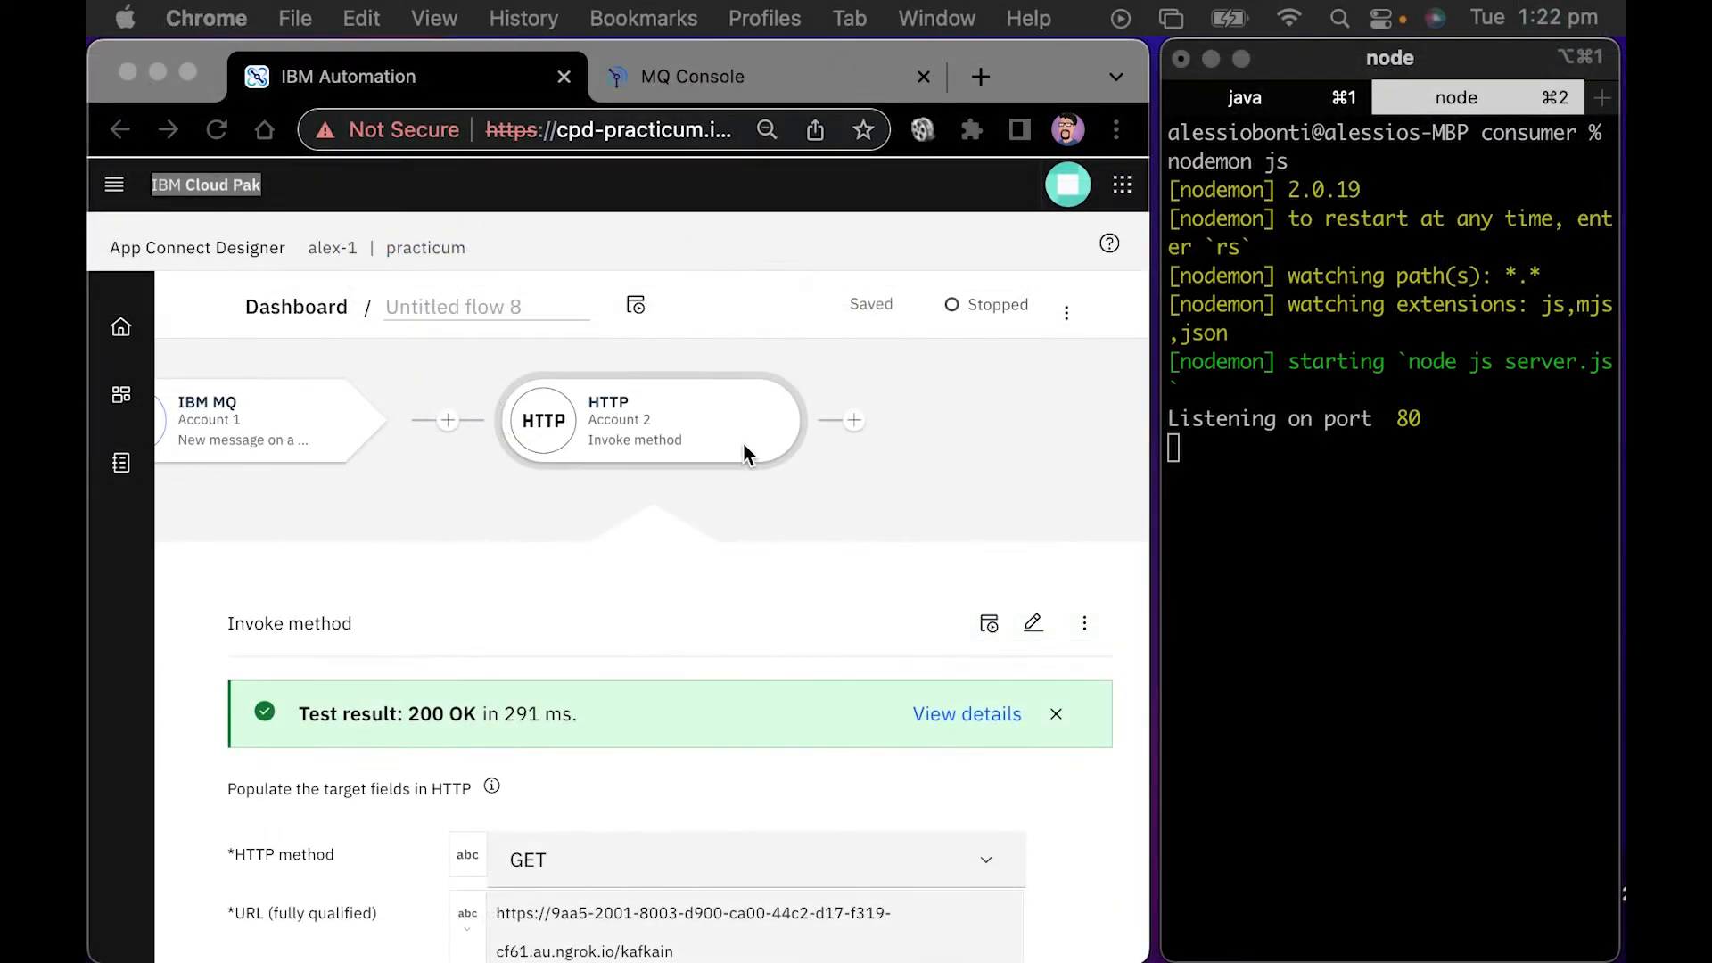
Retest the HTTP Invoke method action and the whole flow with the node server's terminal output in view
left_click(650, 409)
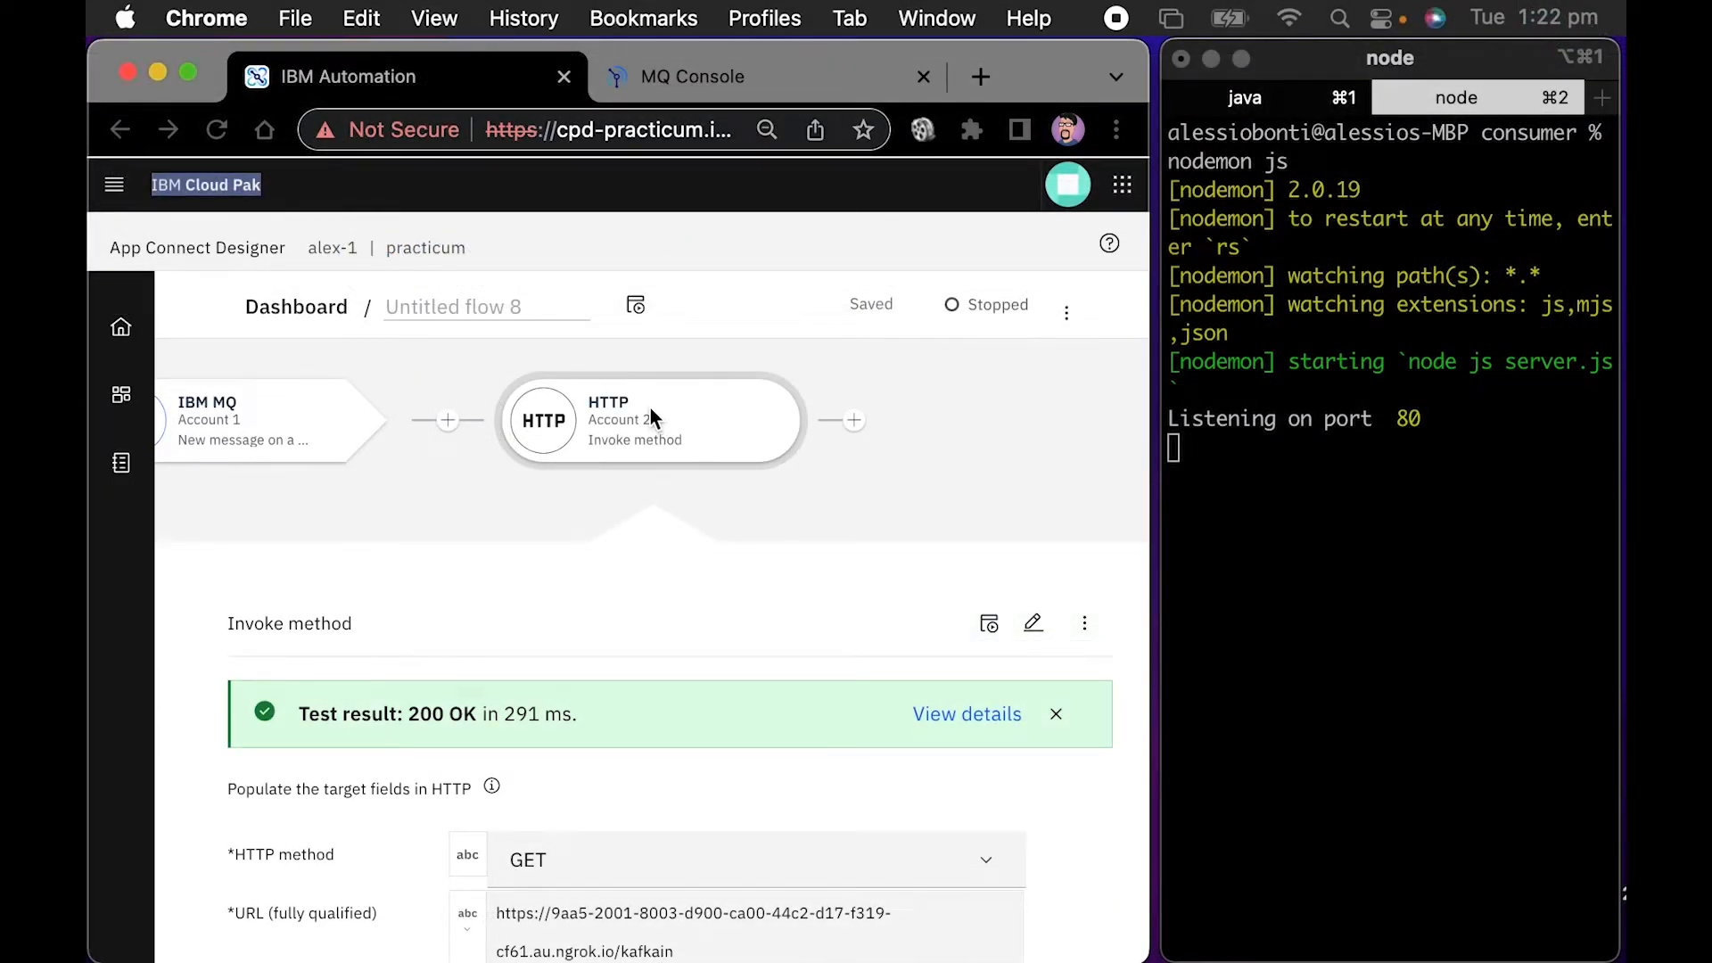
left_click(990, 623)
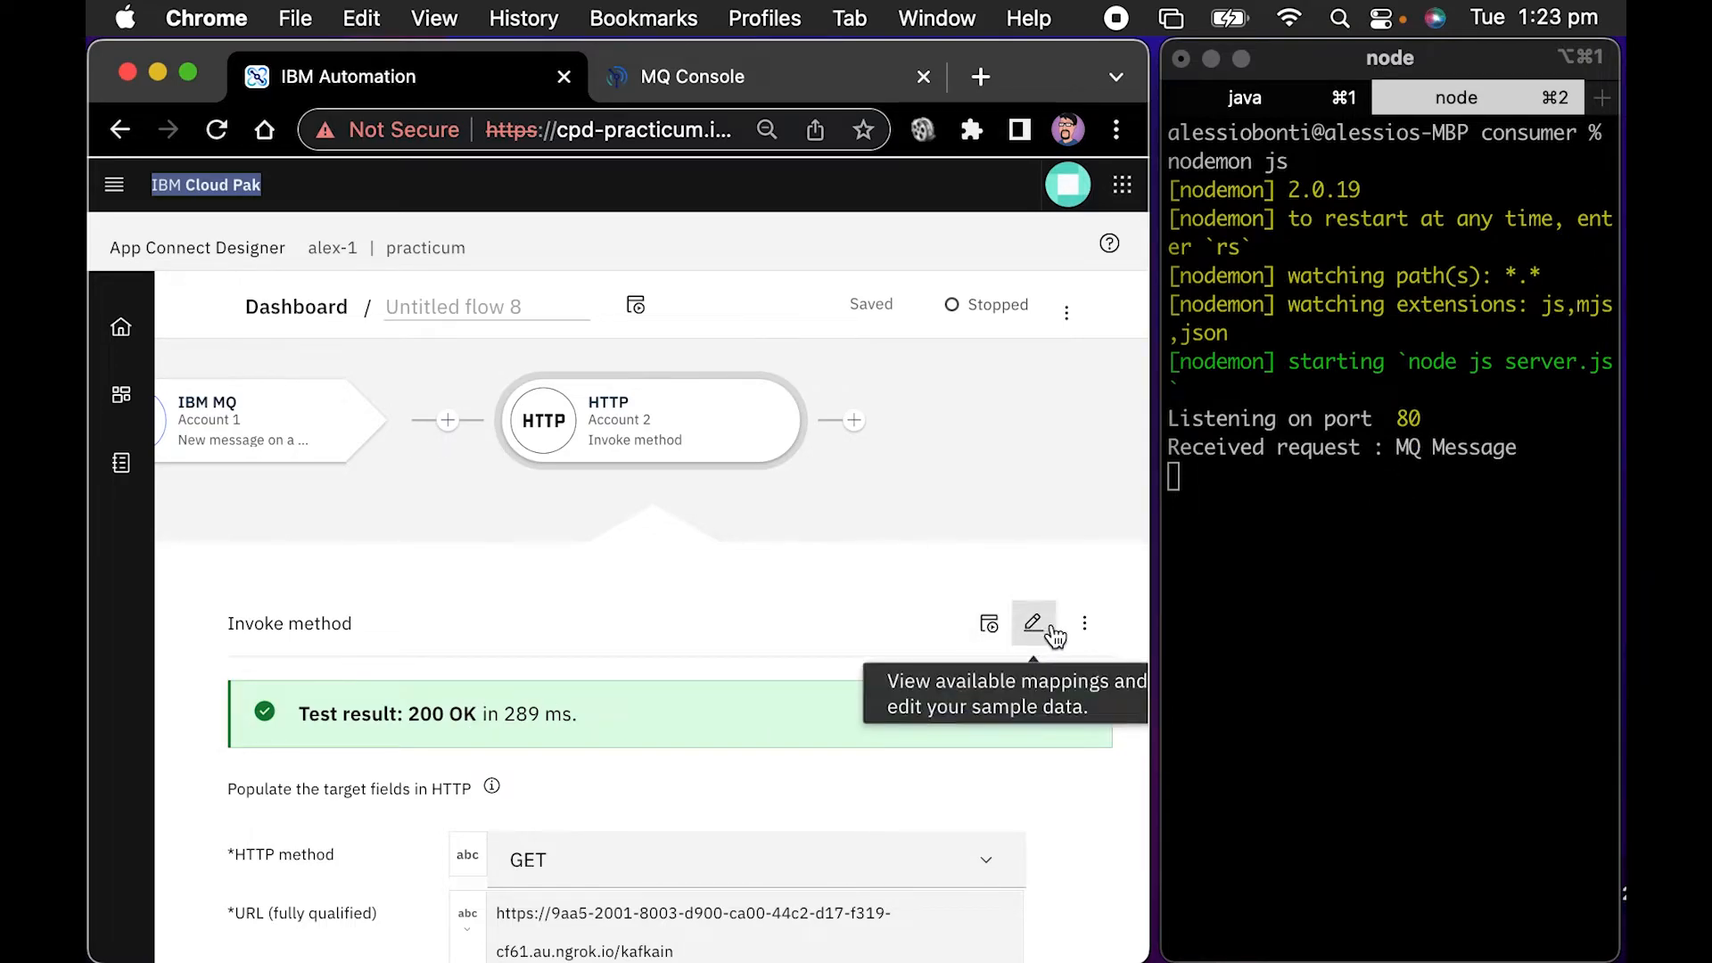
left_click(637, 310)
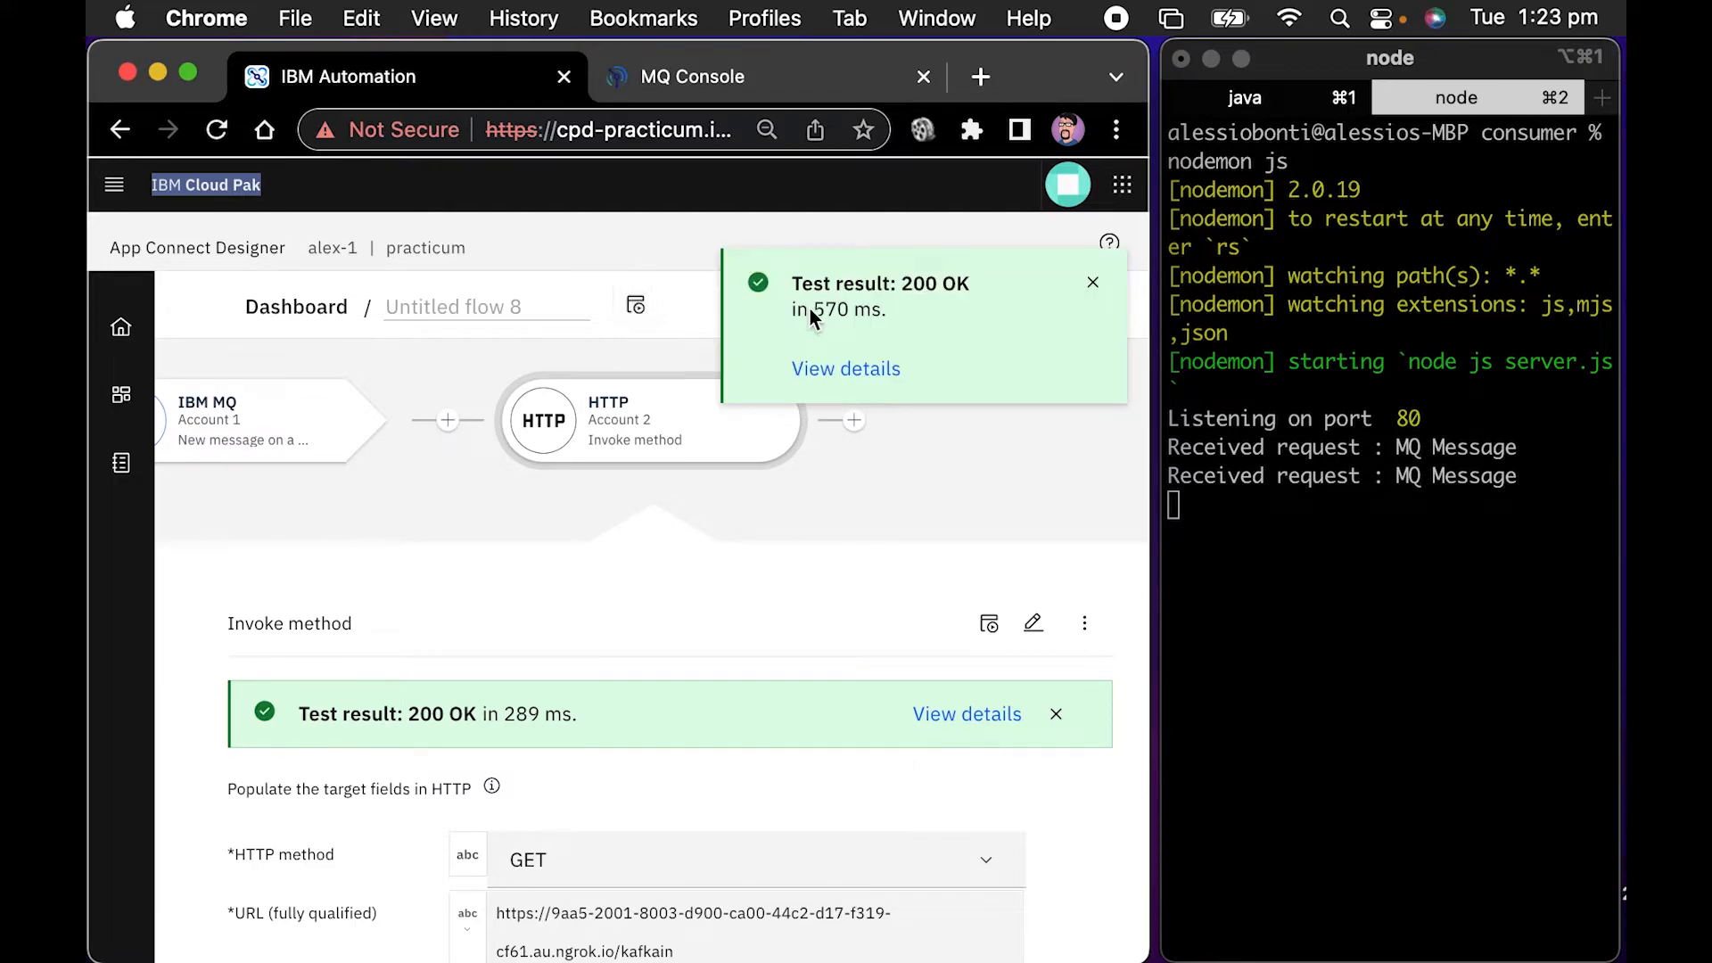
Dismiss the test result and start the IBM MQ to HTTP flow
left_click(1092, 283)
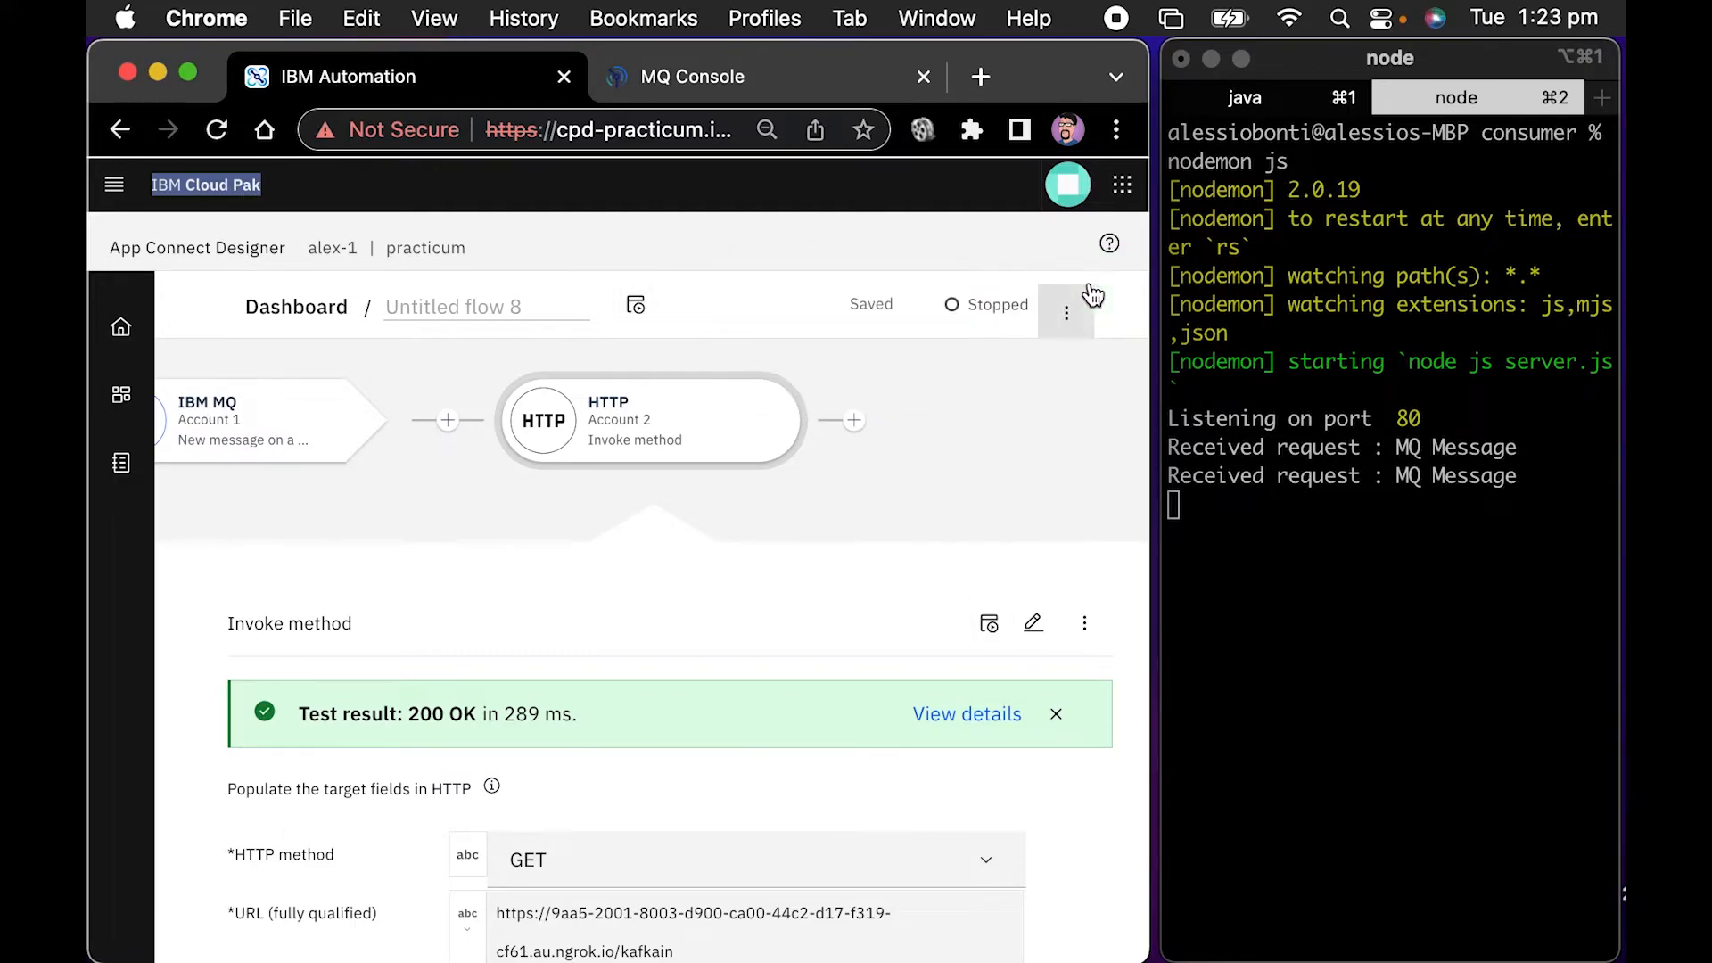
left_click(1079, 314)
left_click(1024, 383)
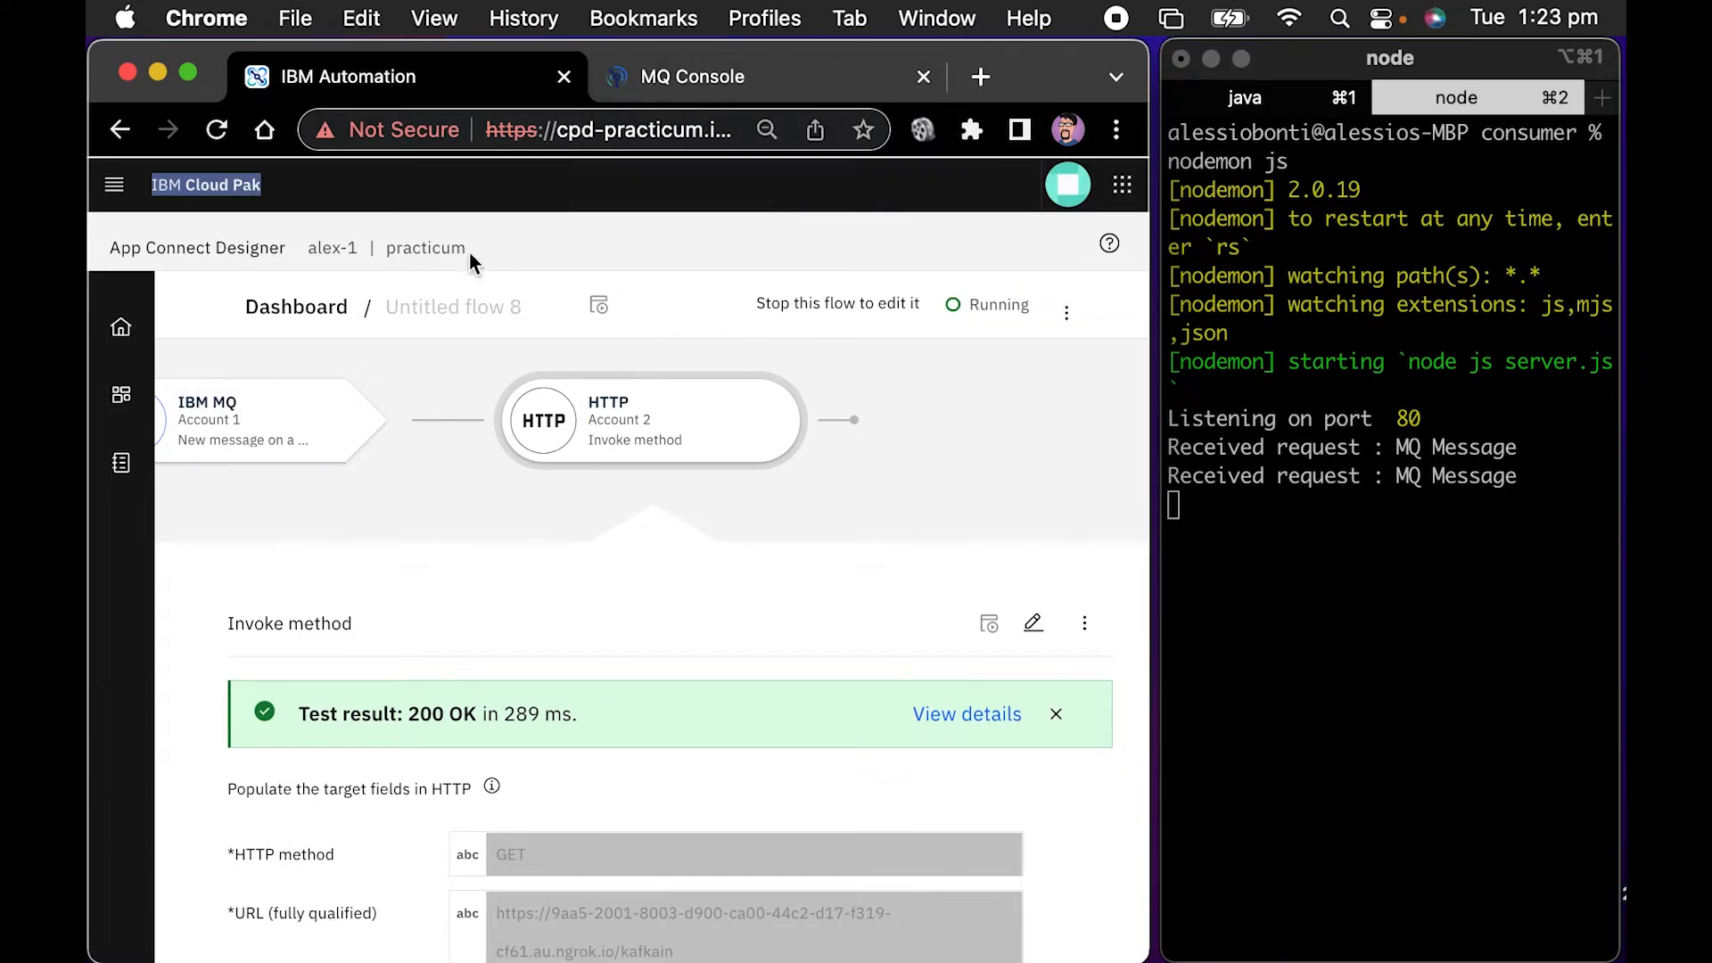
Open the Salesforce new case to mq flow from the recently edited integrations and stop it
left_click(134, 348)
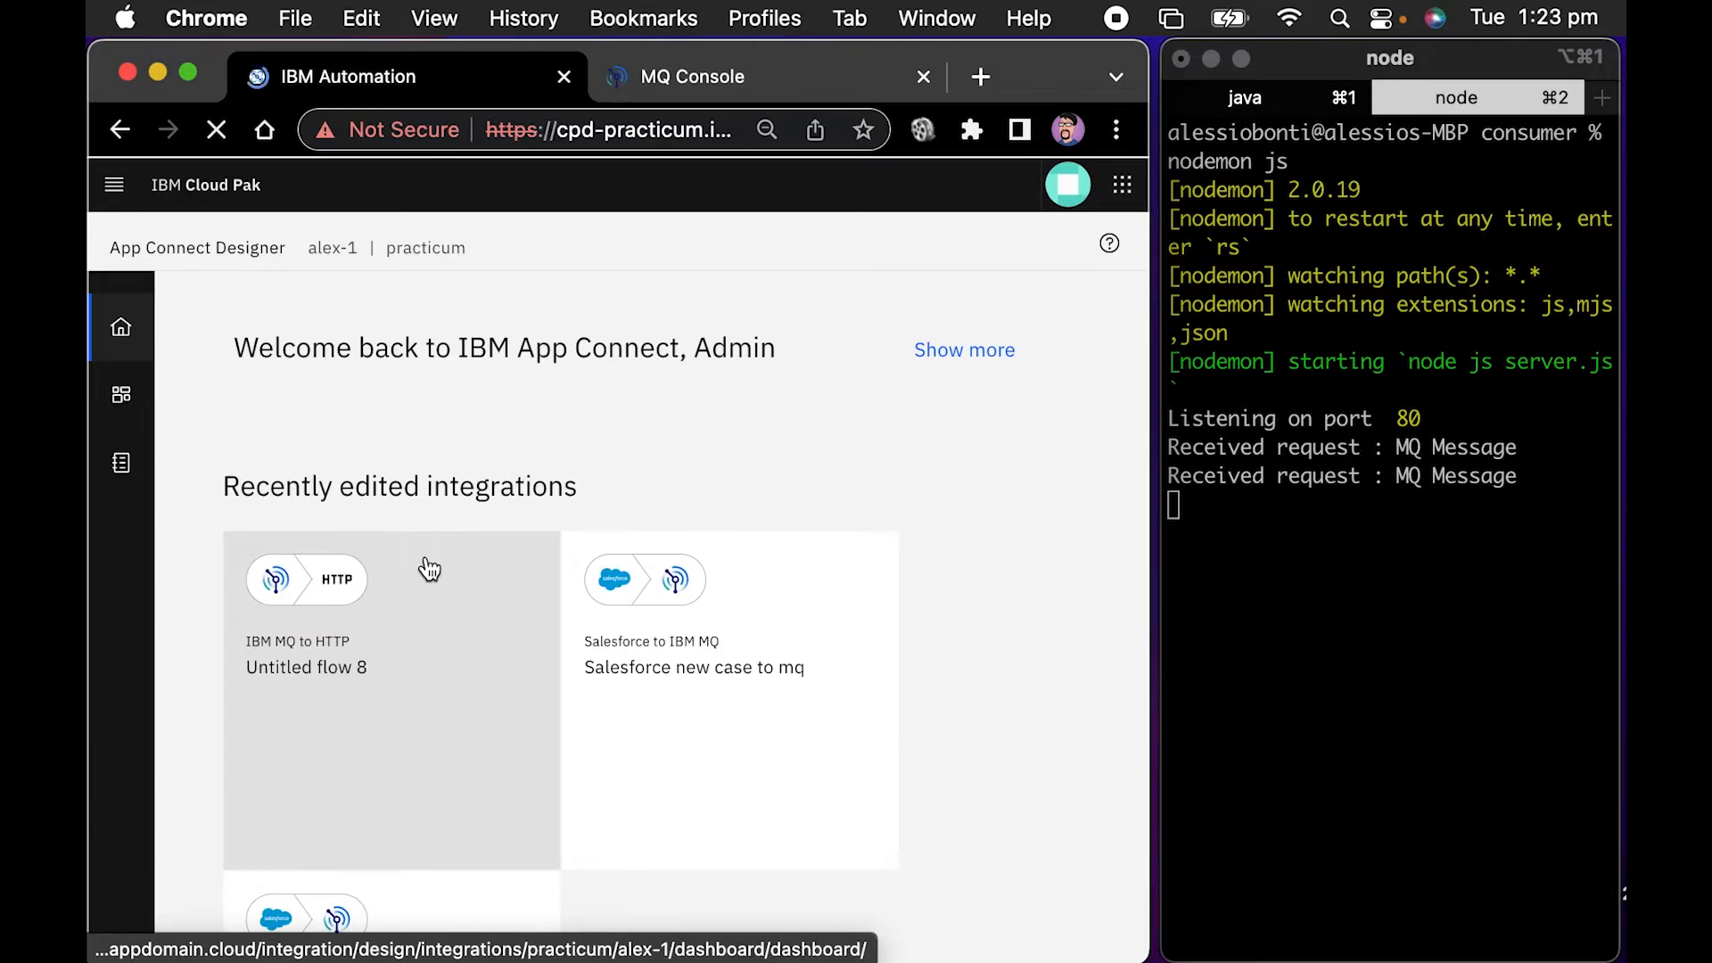
scroll(475, 721, "down", 2)
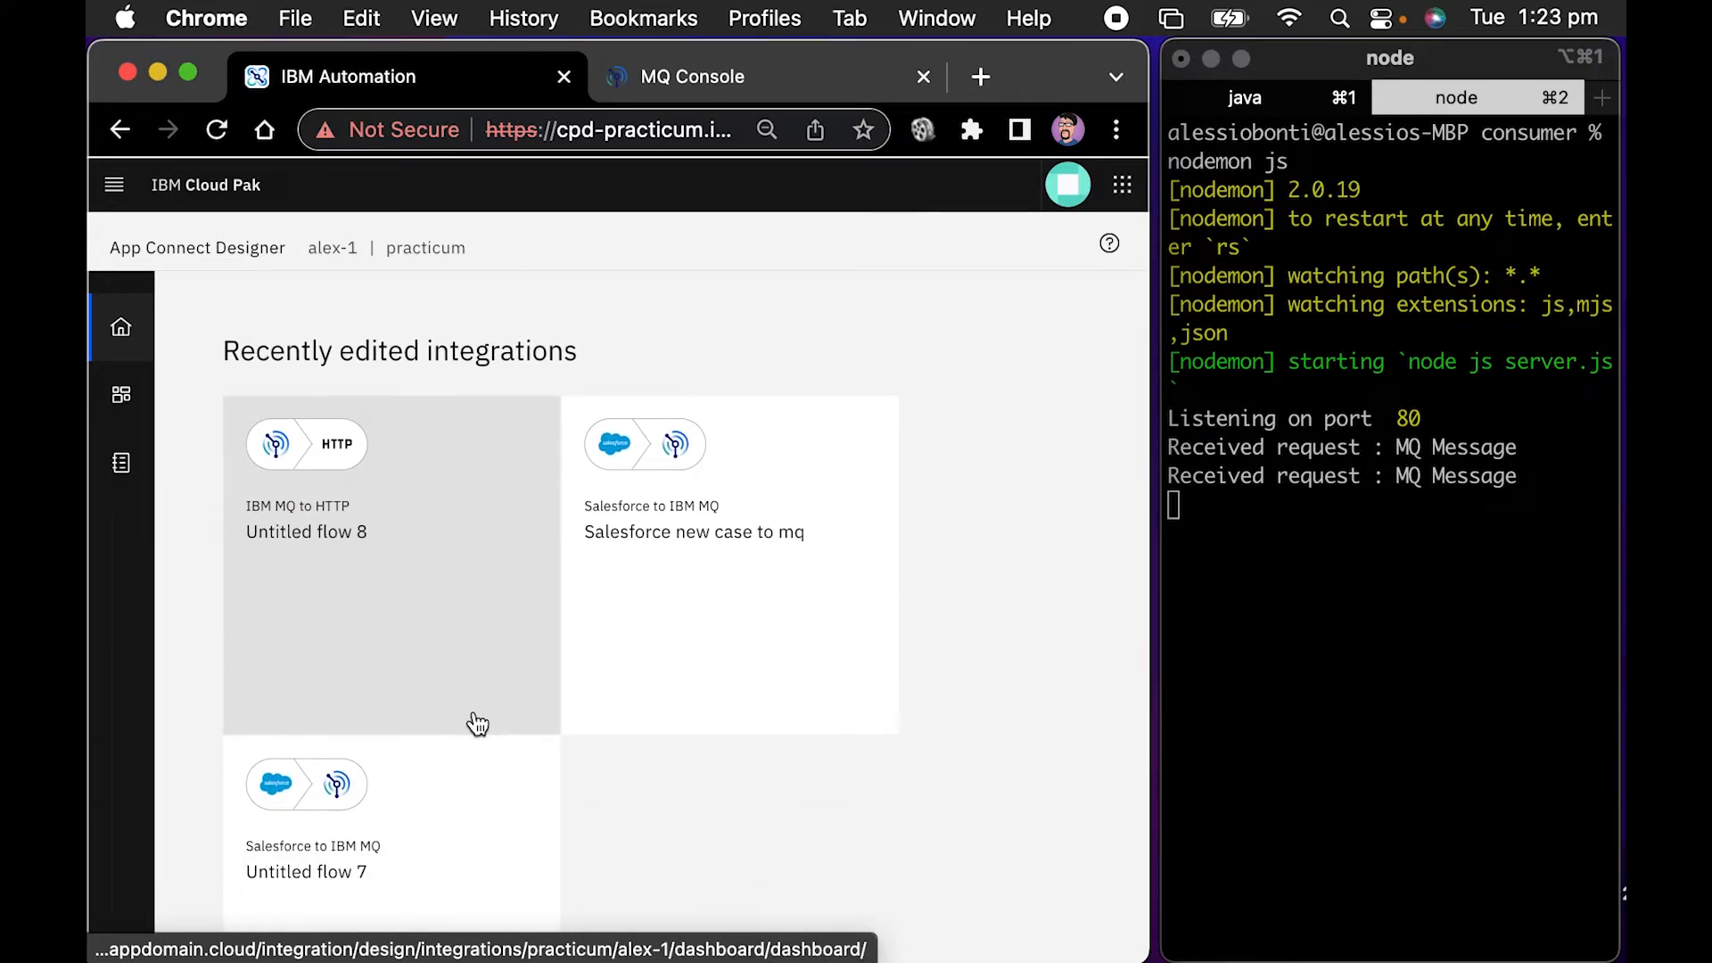
scroll(535, 669, "down", 1)
left_click(722, 501)
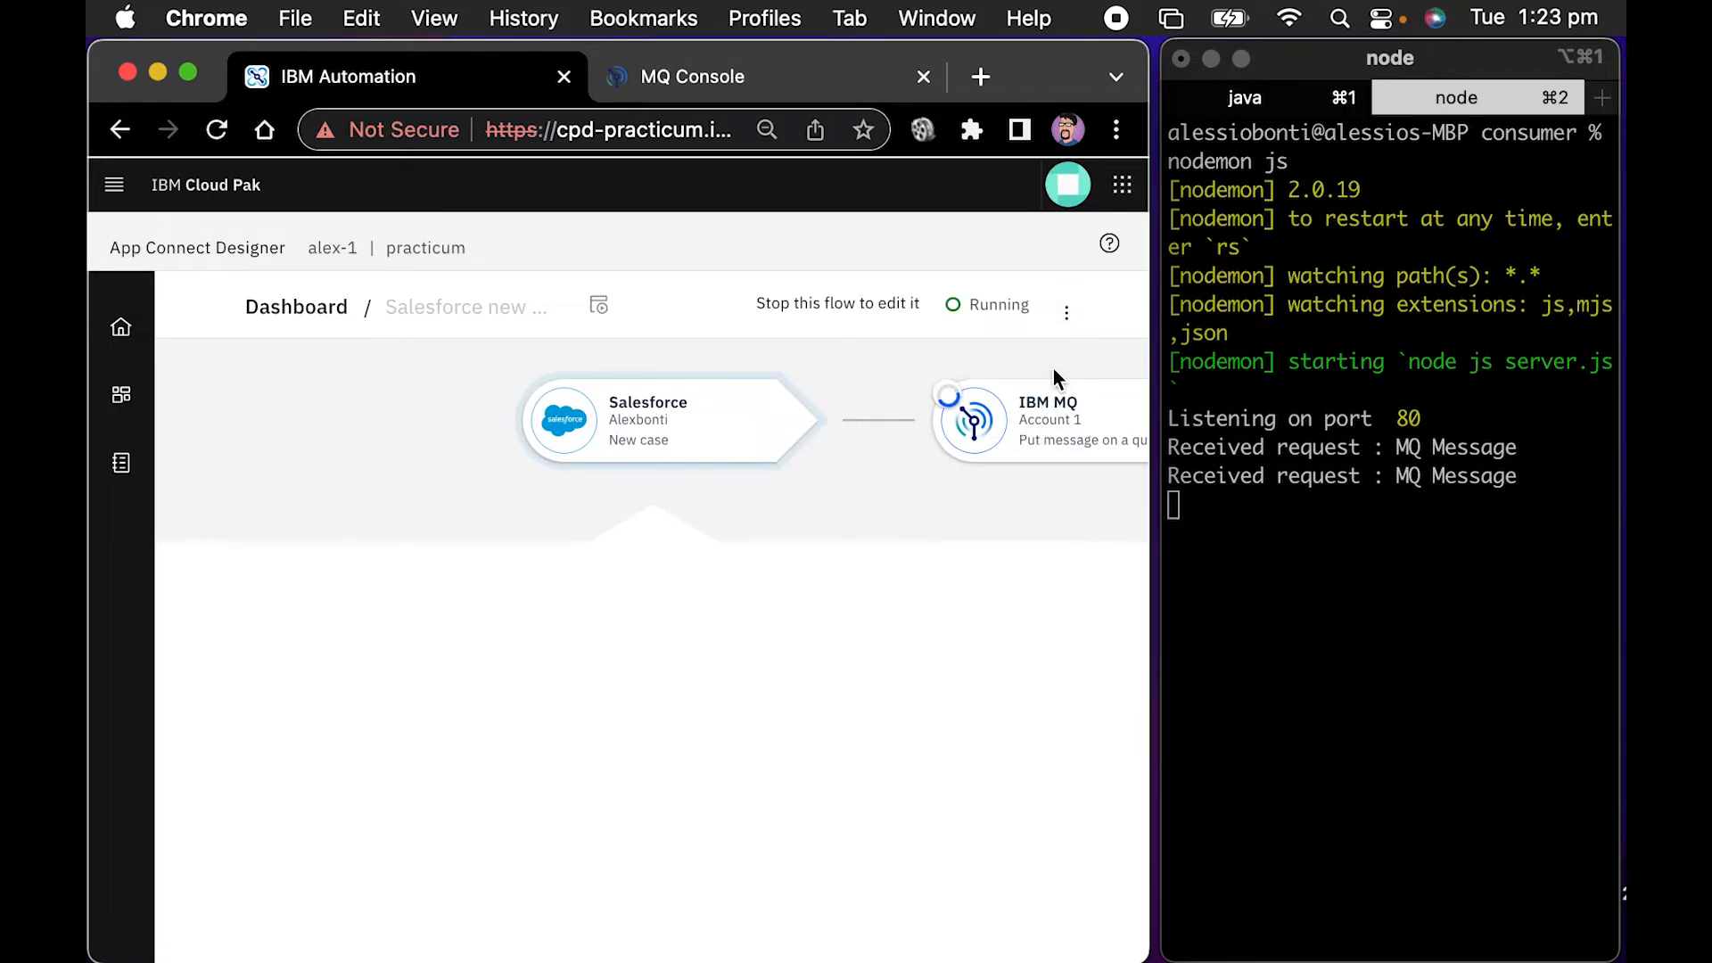
left_click(1066, 312)
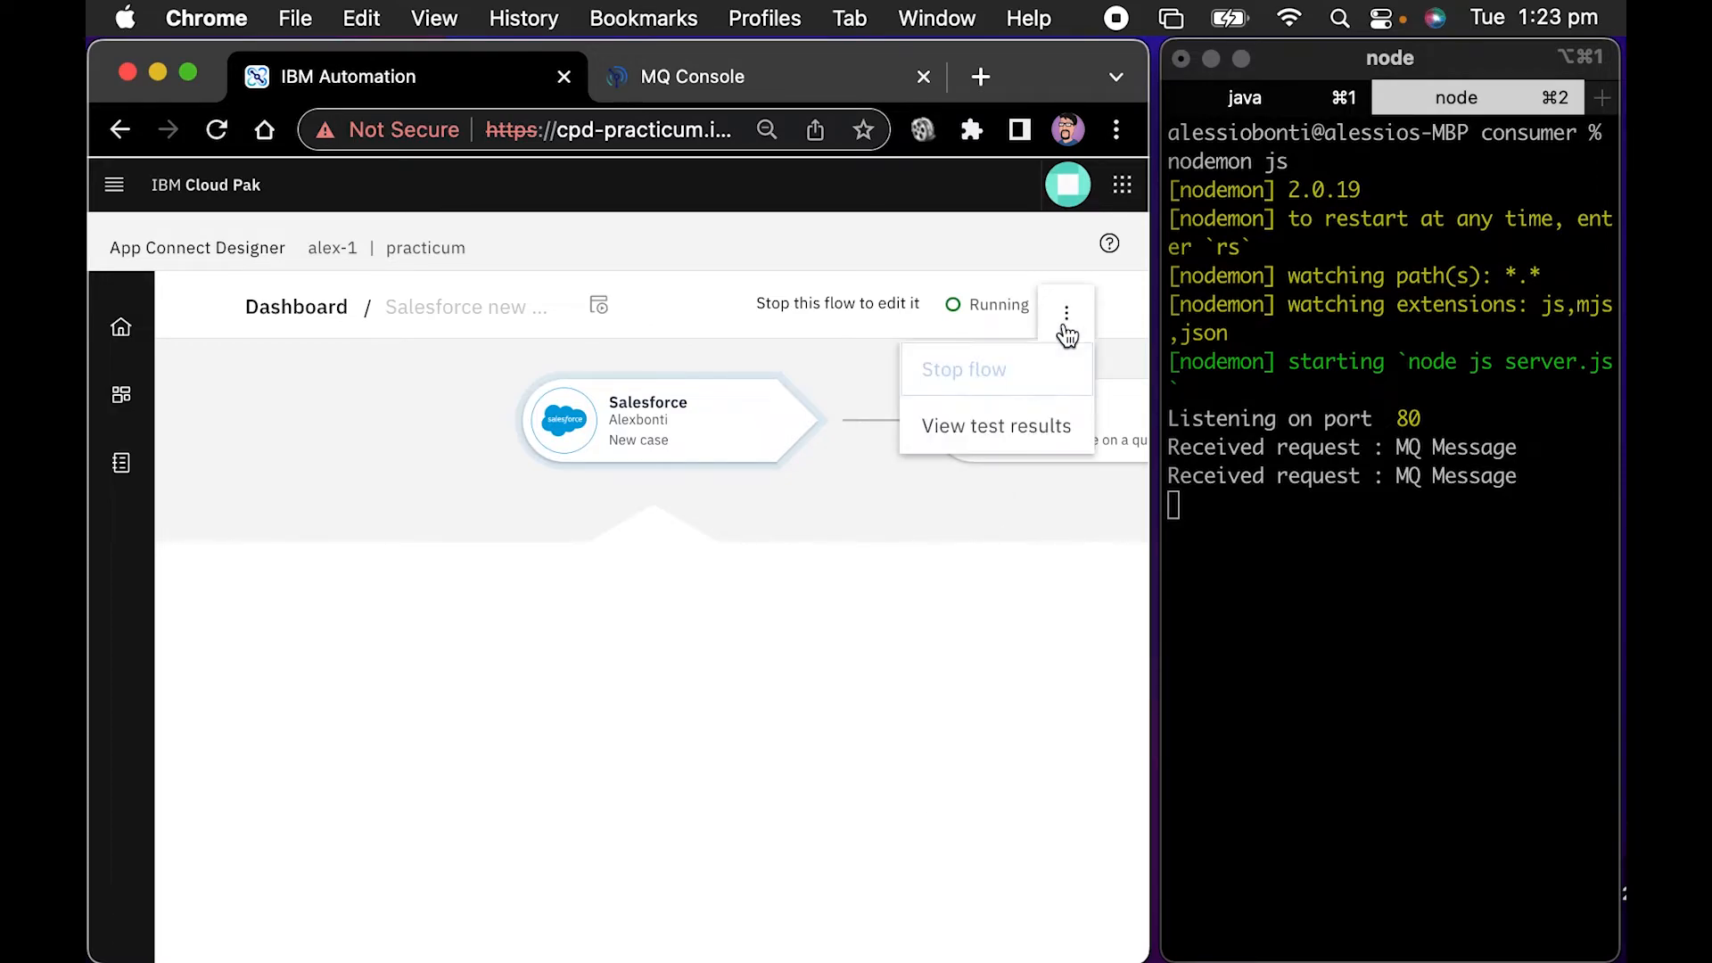
left_click(1025, 372)
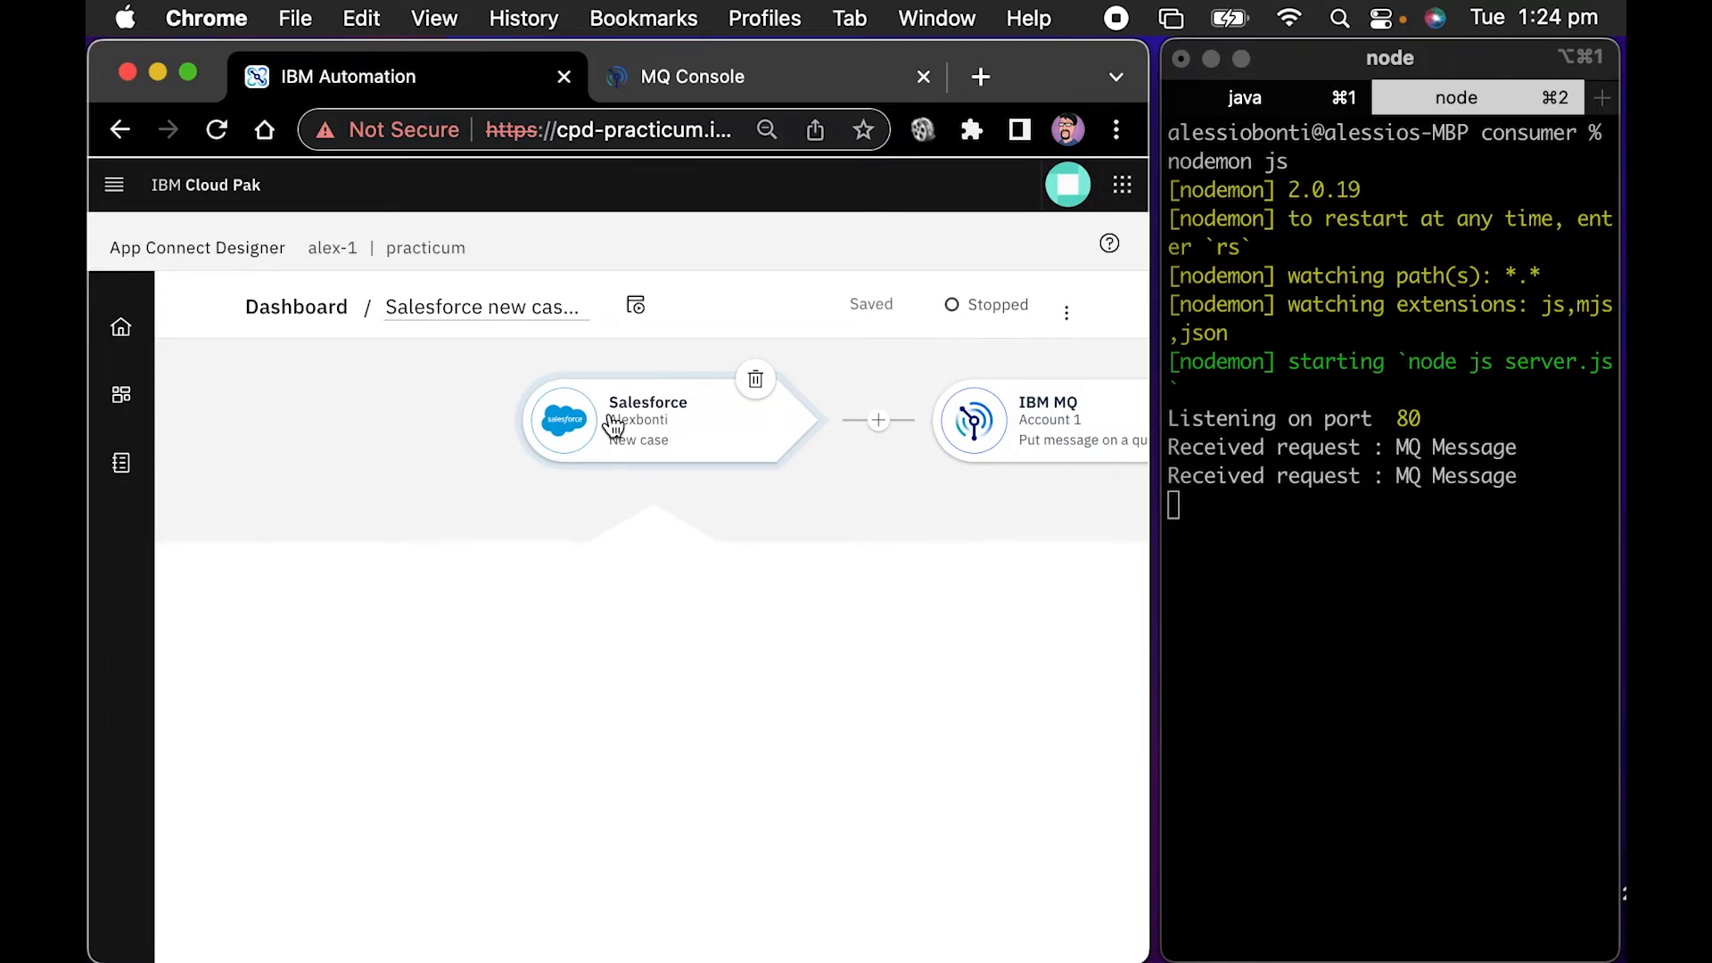
Test the whole Salesforce new case to mq flow
left_click(633, 307)
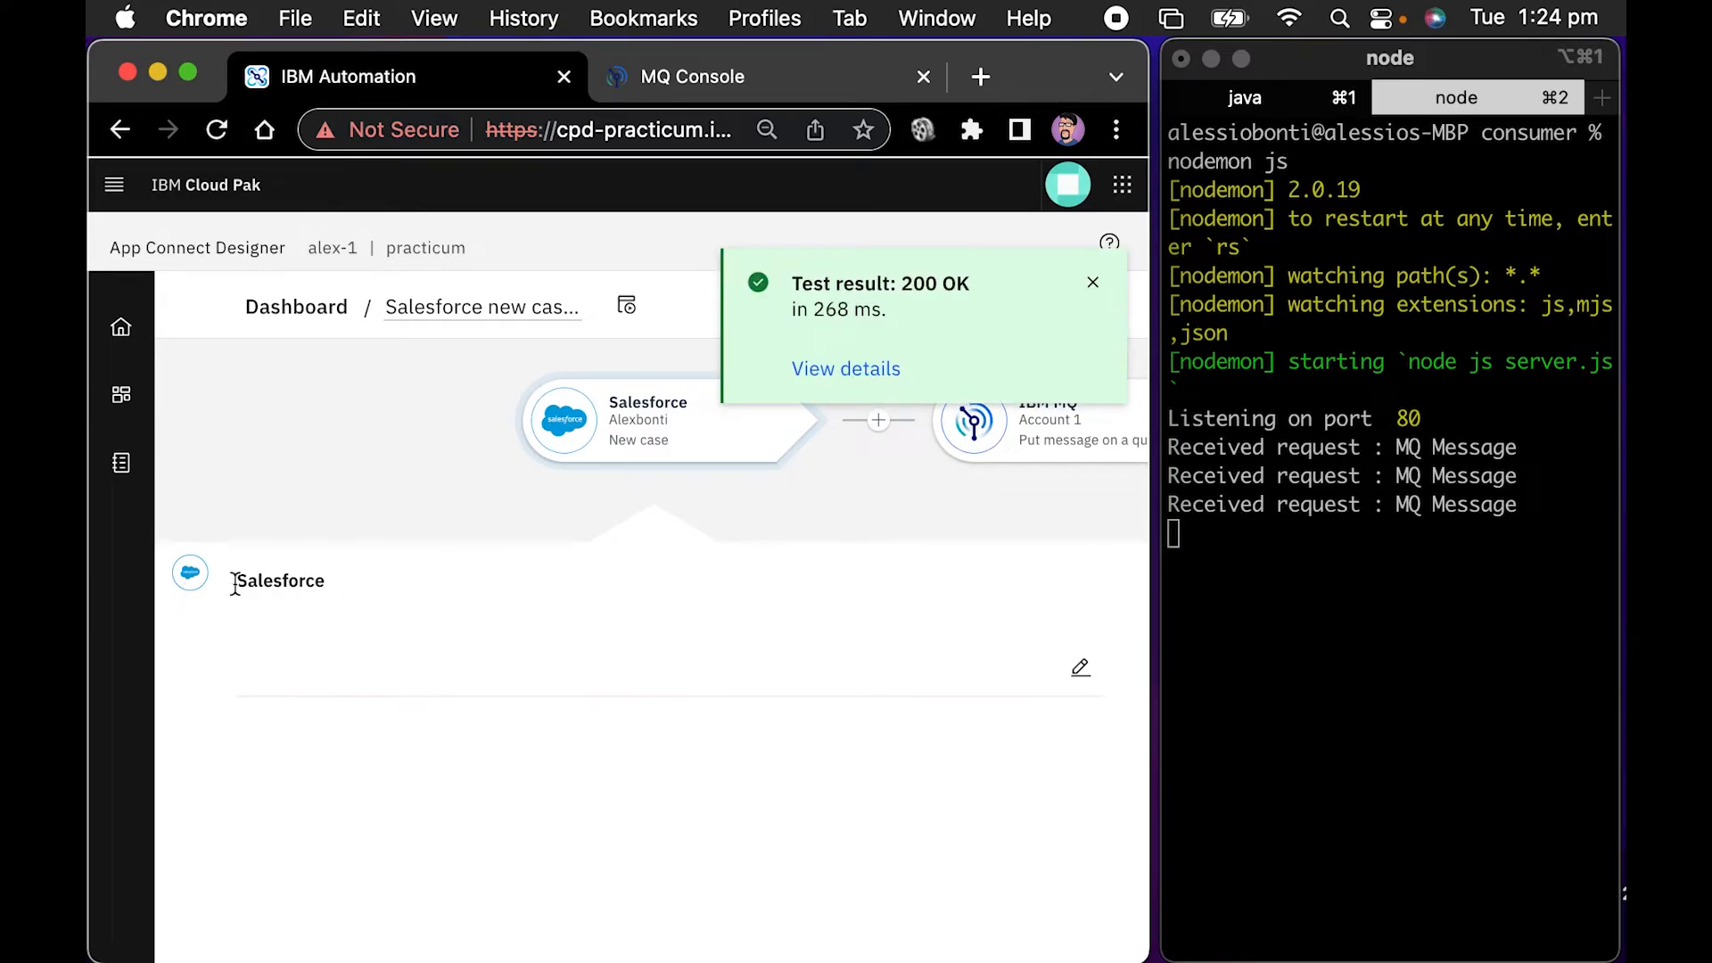
left_click(282, 592)
left_click(267, 623)
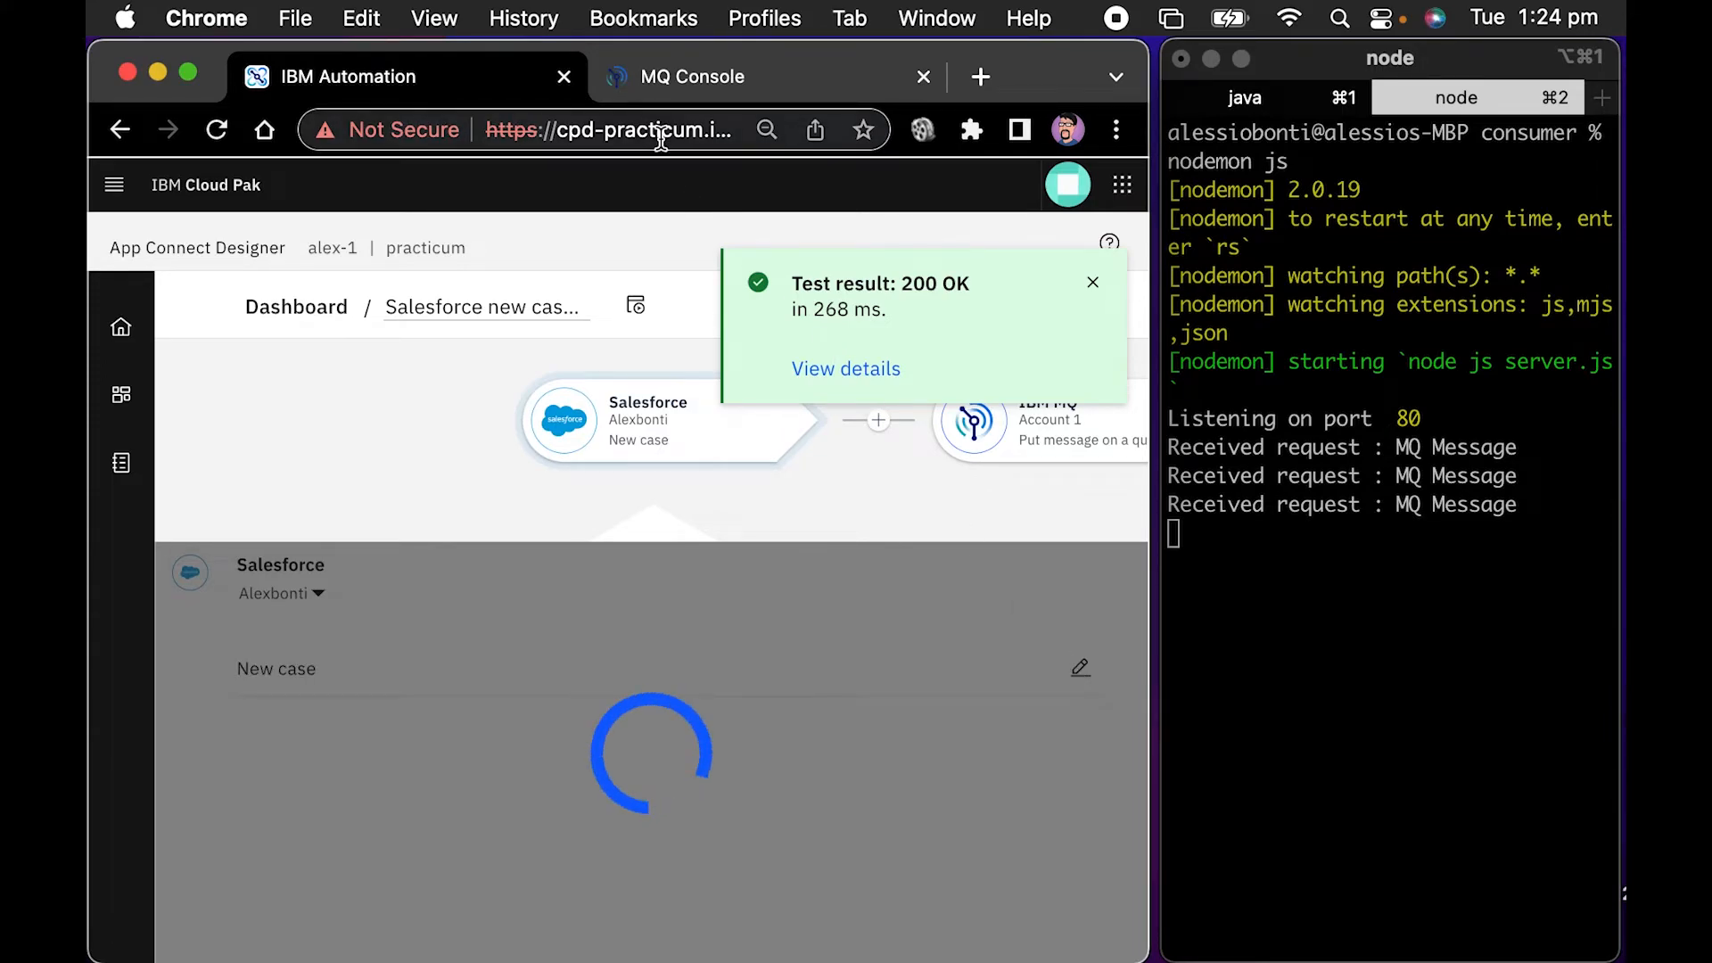
Examine the Case fields and sample values of the Salesforce New case event
left_click(1080, 667)
left_click(526, 621)
left_click(188, 672)
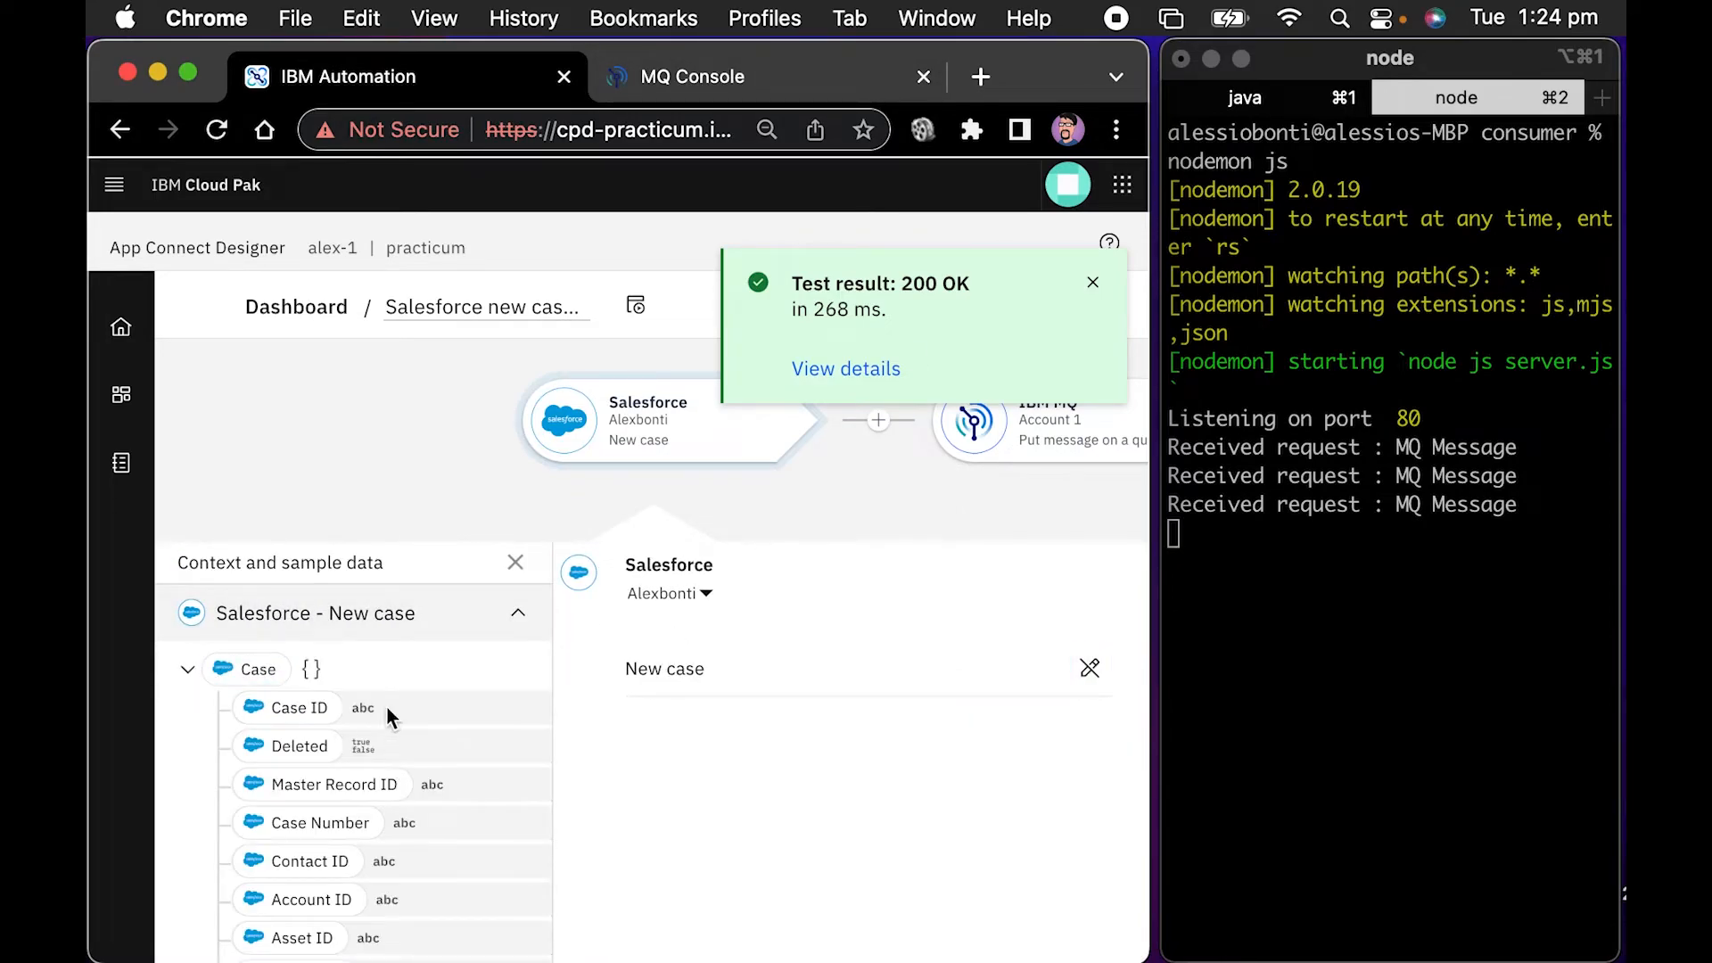
scroll(443, 663, "down", 1)
left_click(514, 612)
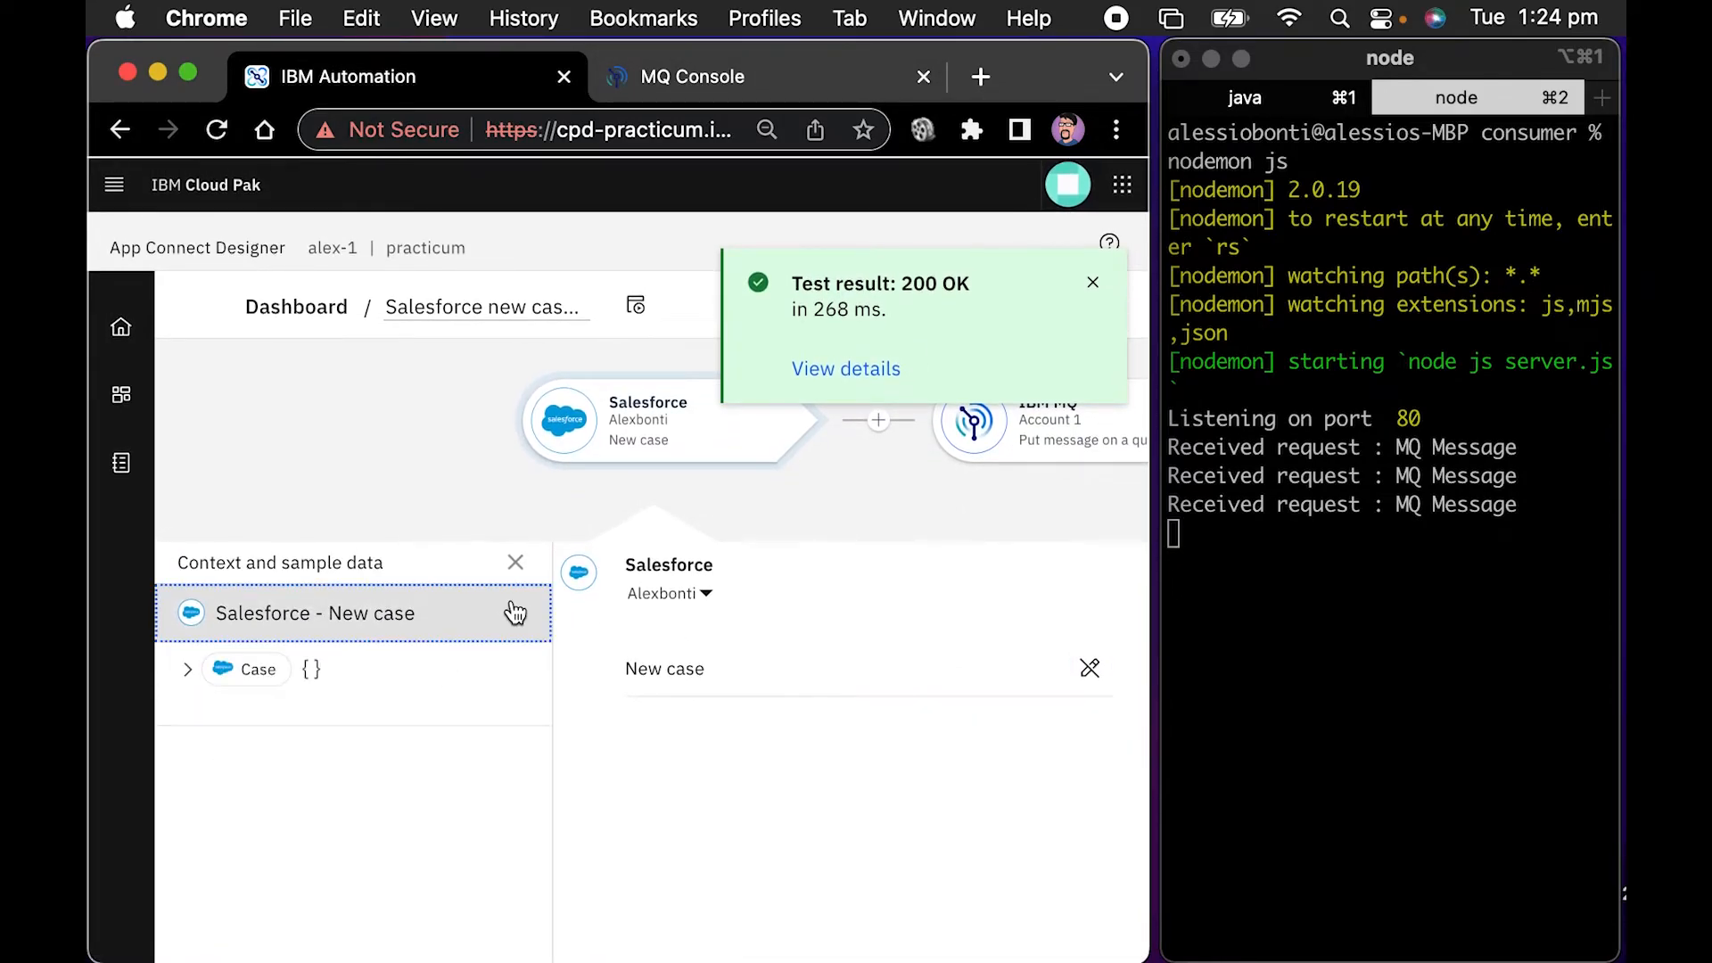
left_click(209, 676)
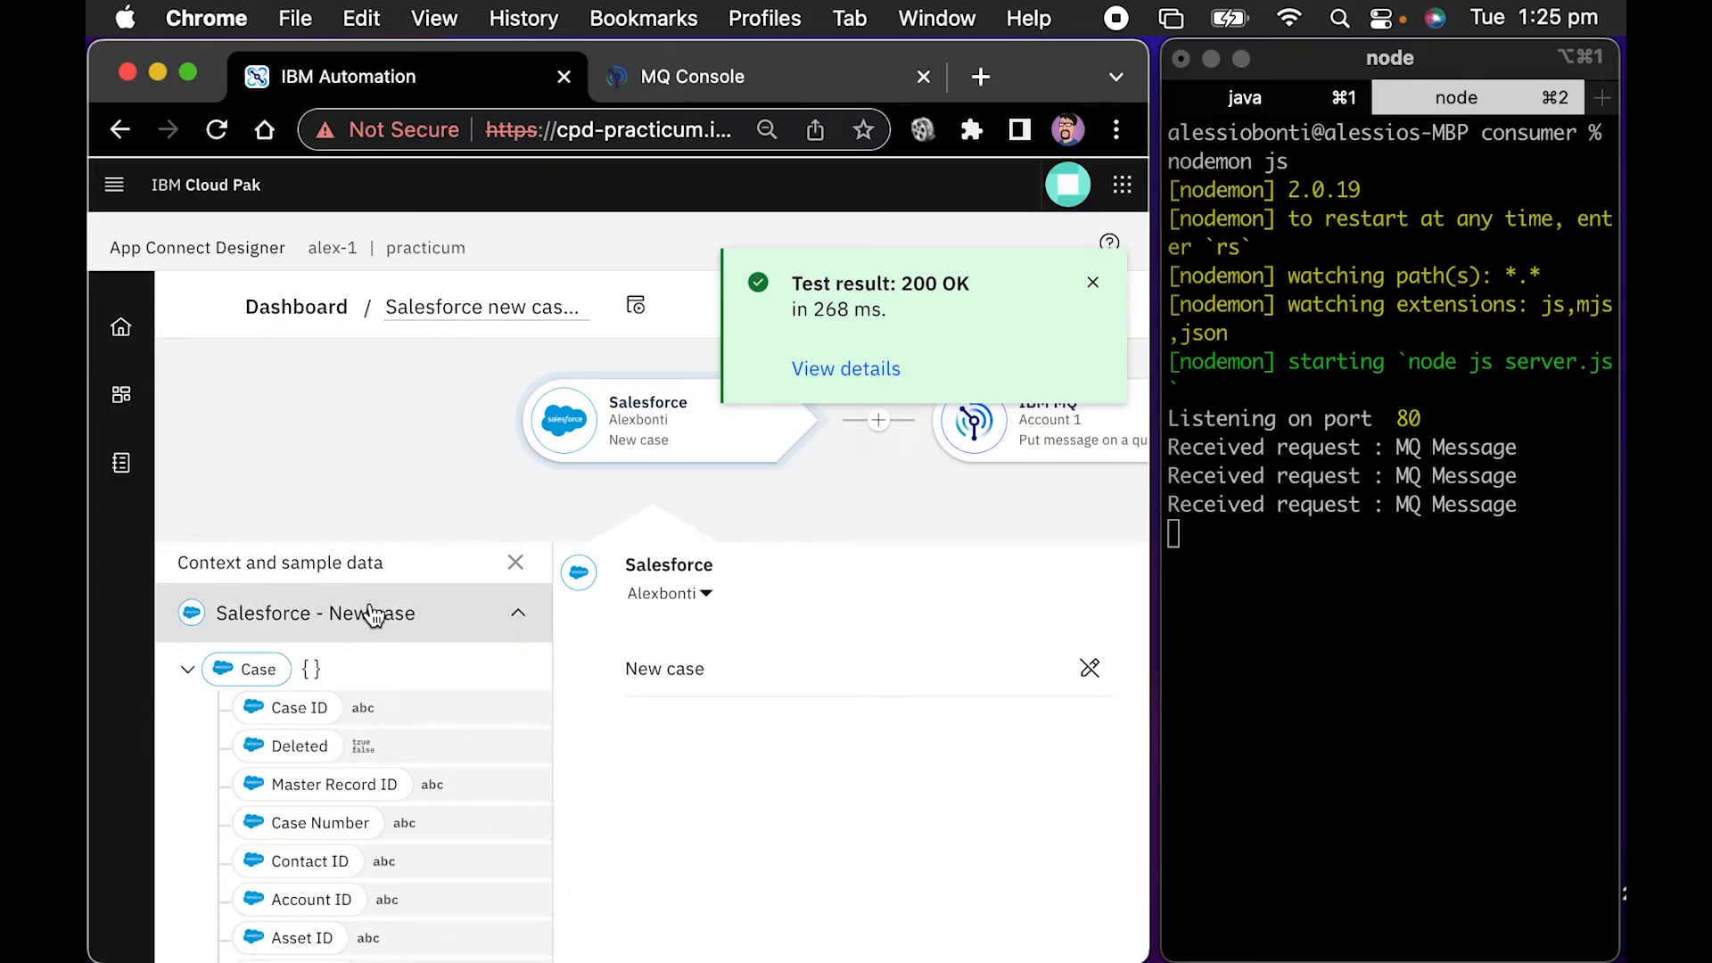
scroll(372, 615, "down", 10)
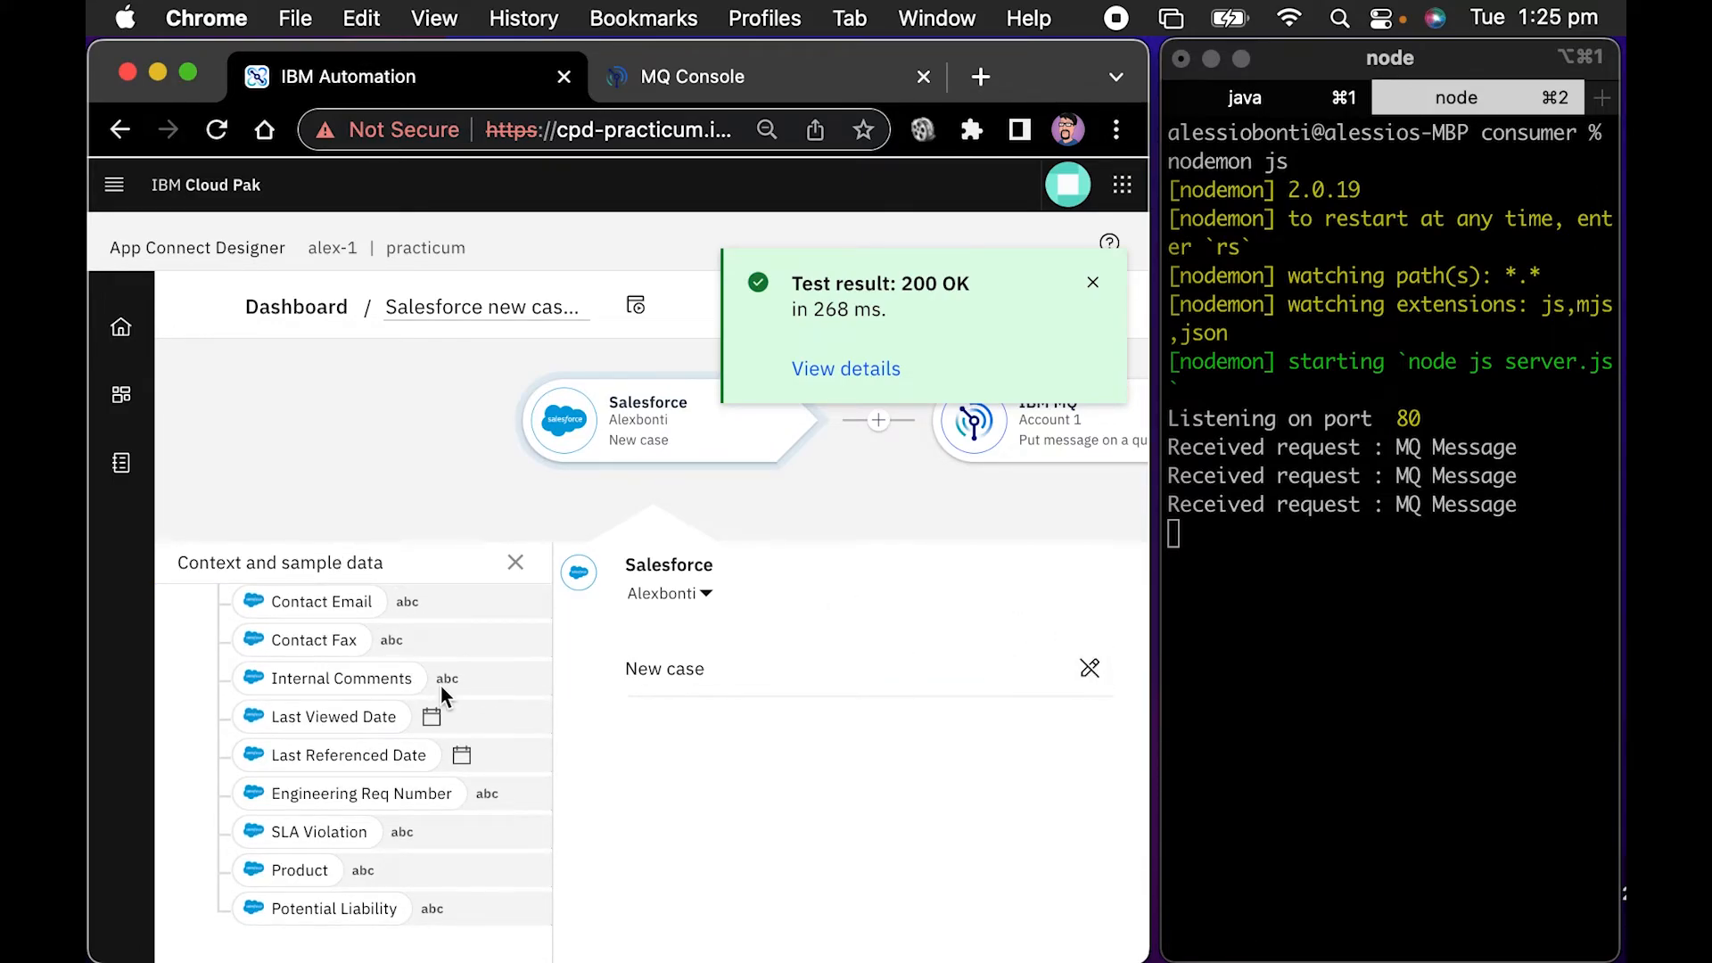
scroll(537, 667, "up", 10)
scroll(459, 677, "right", 5)
left_click(458, 678)
scroll(451, 674, "right", 5)
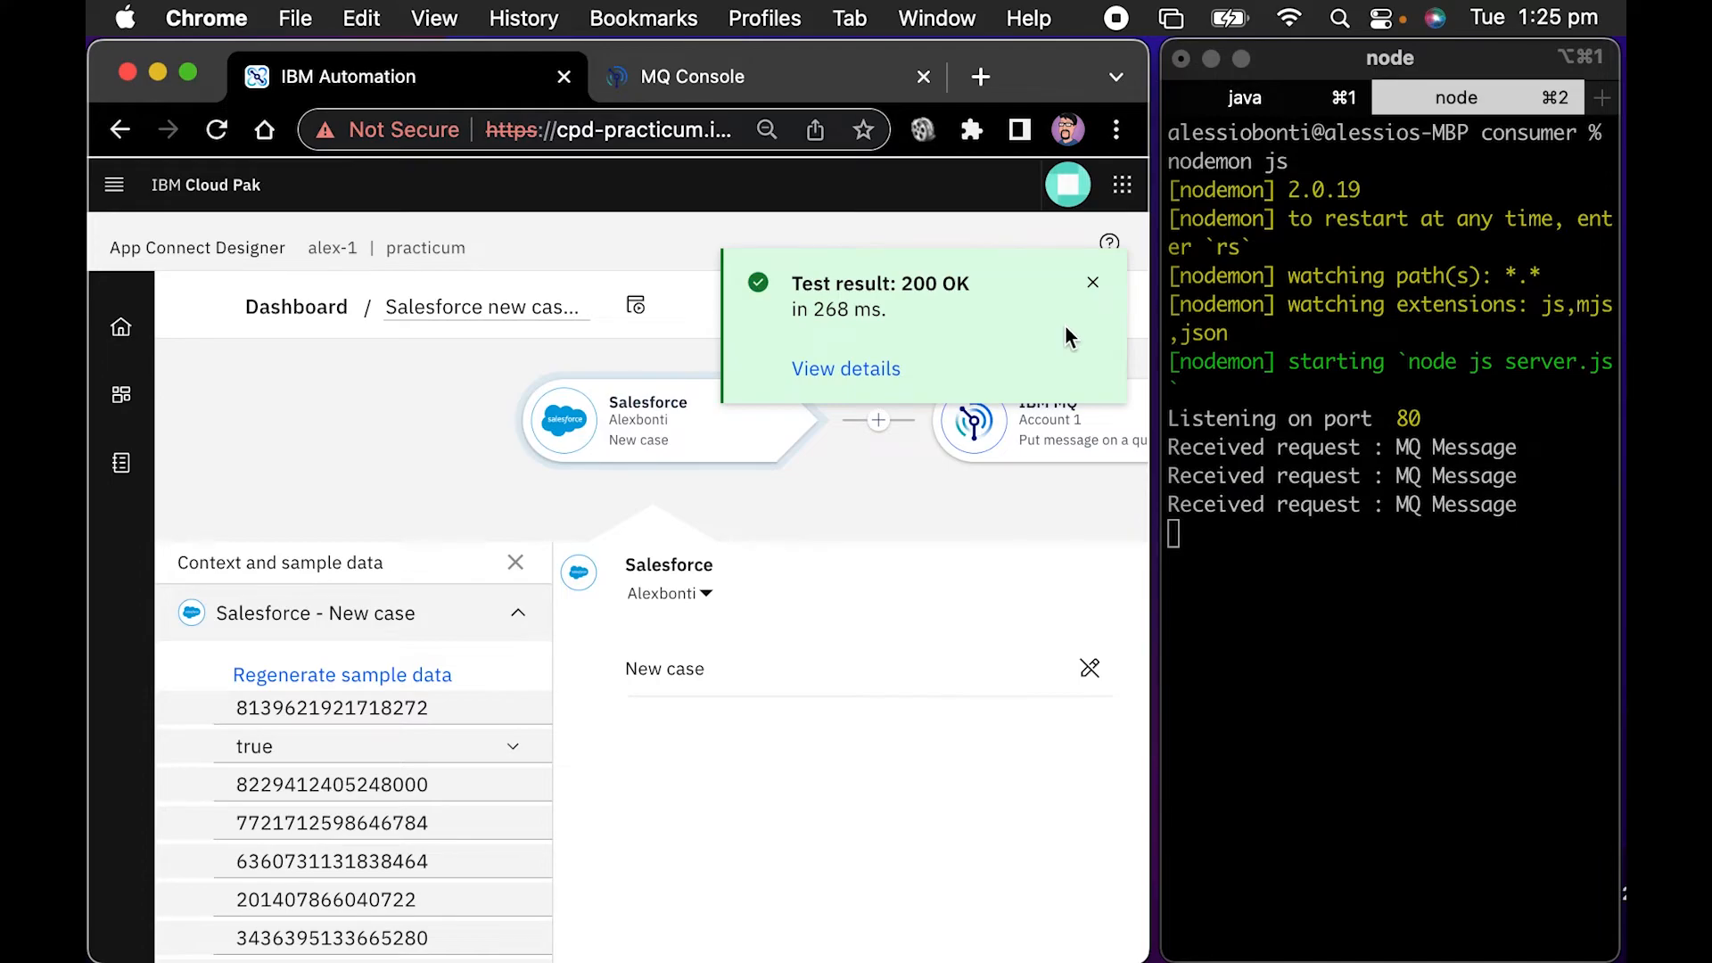
Run the Salesforce new case to mq flow test again and dismiss its result
left_click(1093, 284)
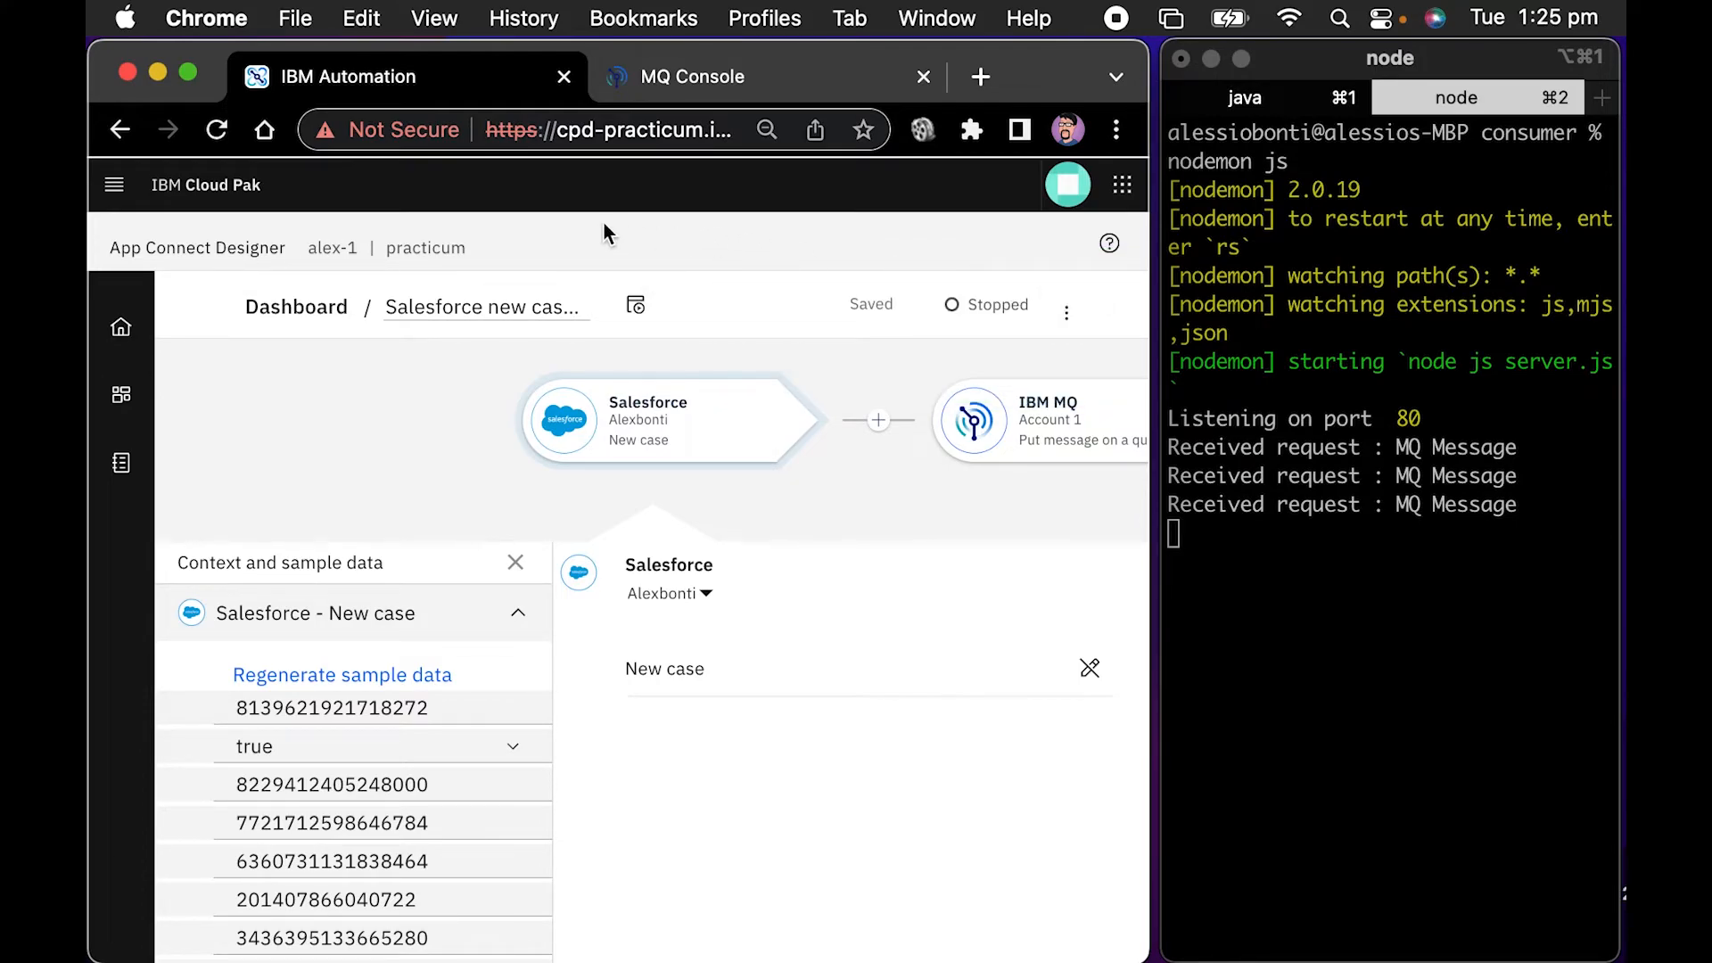
left_click(635, 305)
left_click(1094, 284)
Switch to the MQ Console and check the messages on the local queue foodq
left_click(740, 80)
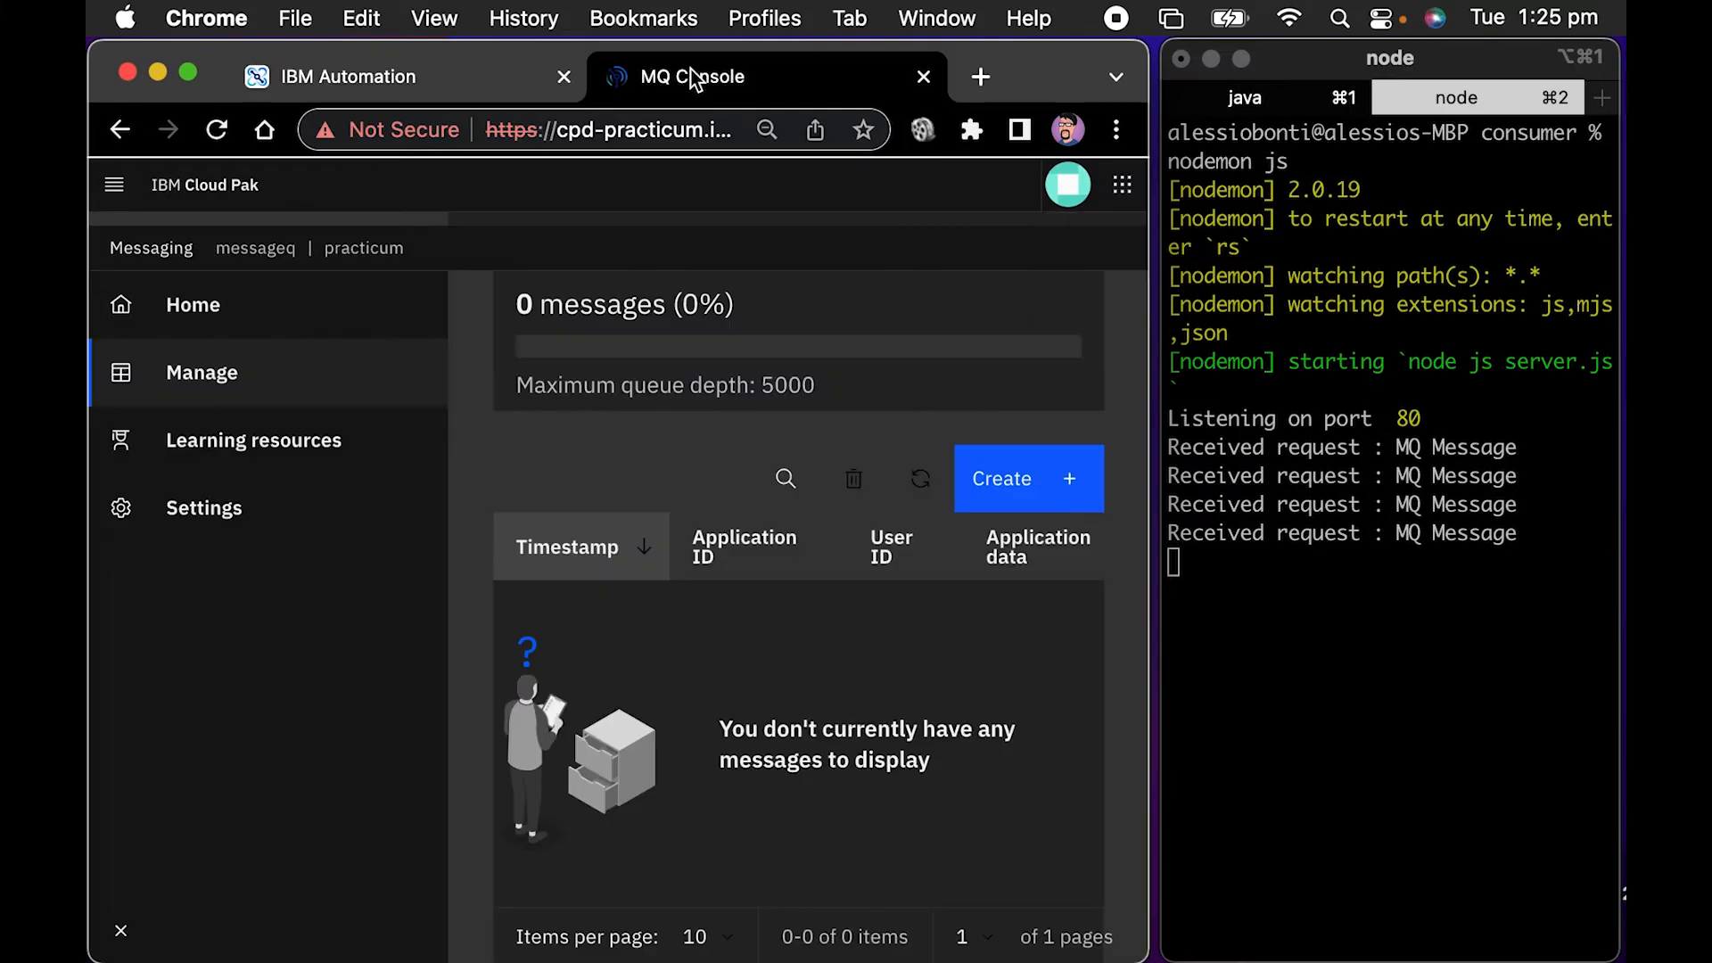
left_click(177, 367)
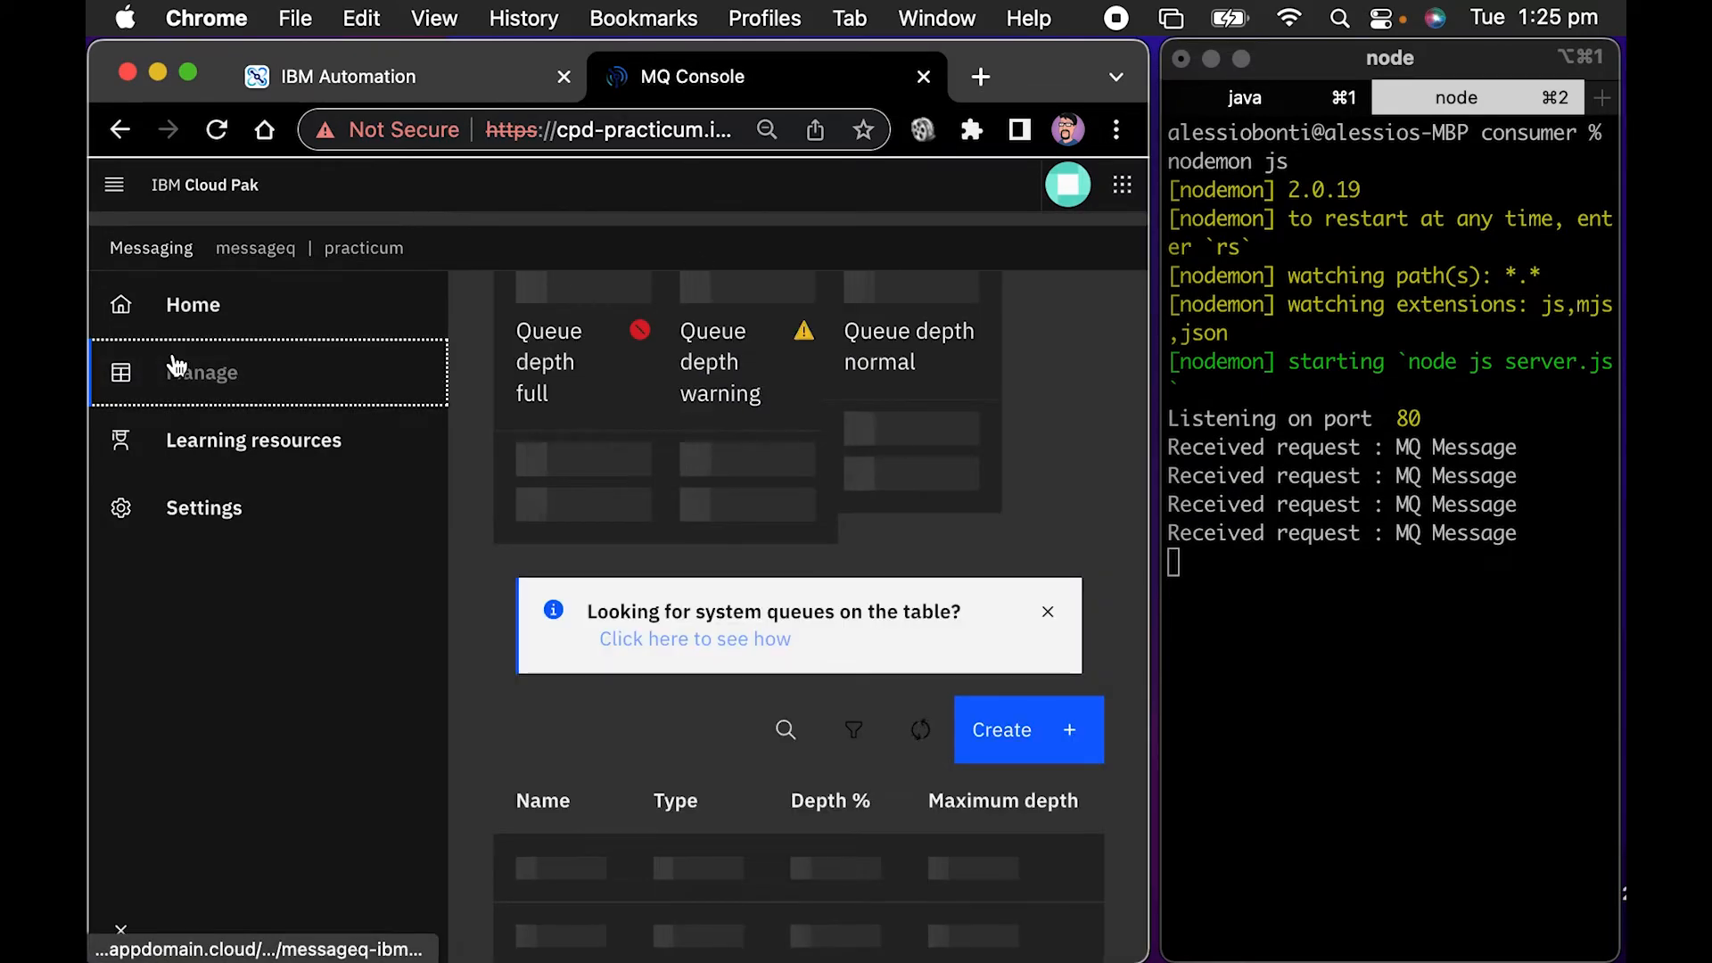
scroll(752, 645, "down", 5)
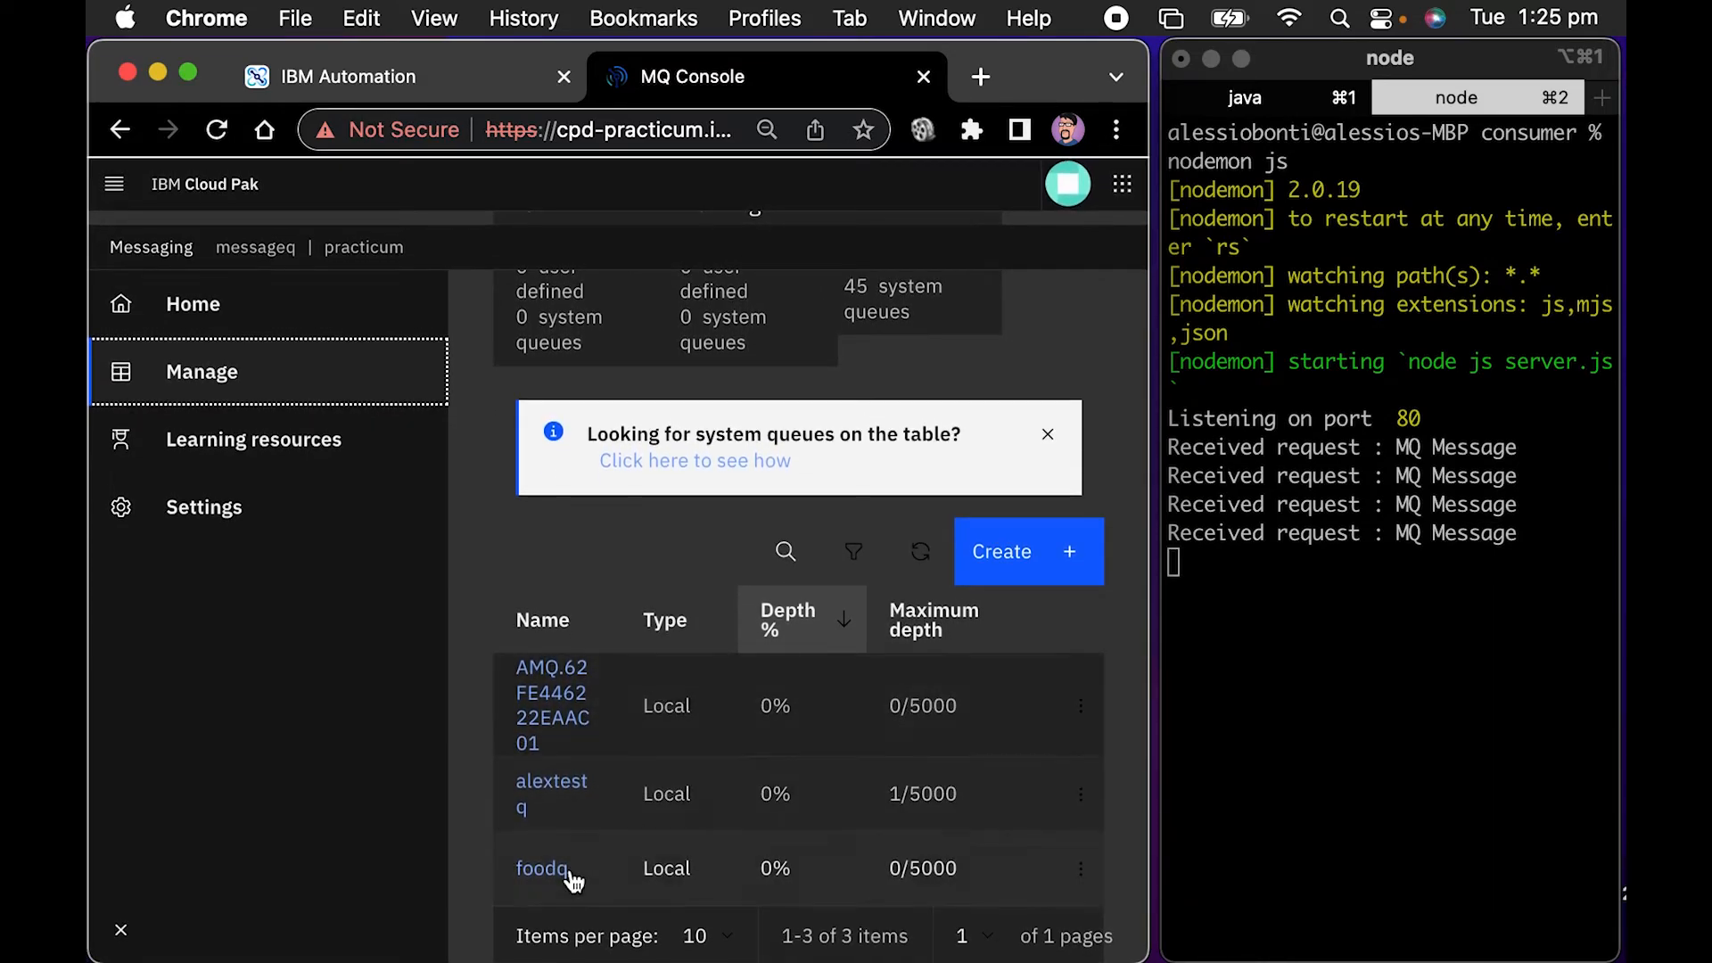
left_click(558, 867)
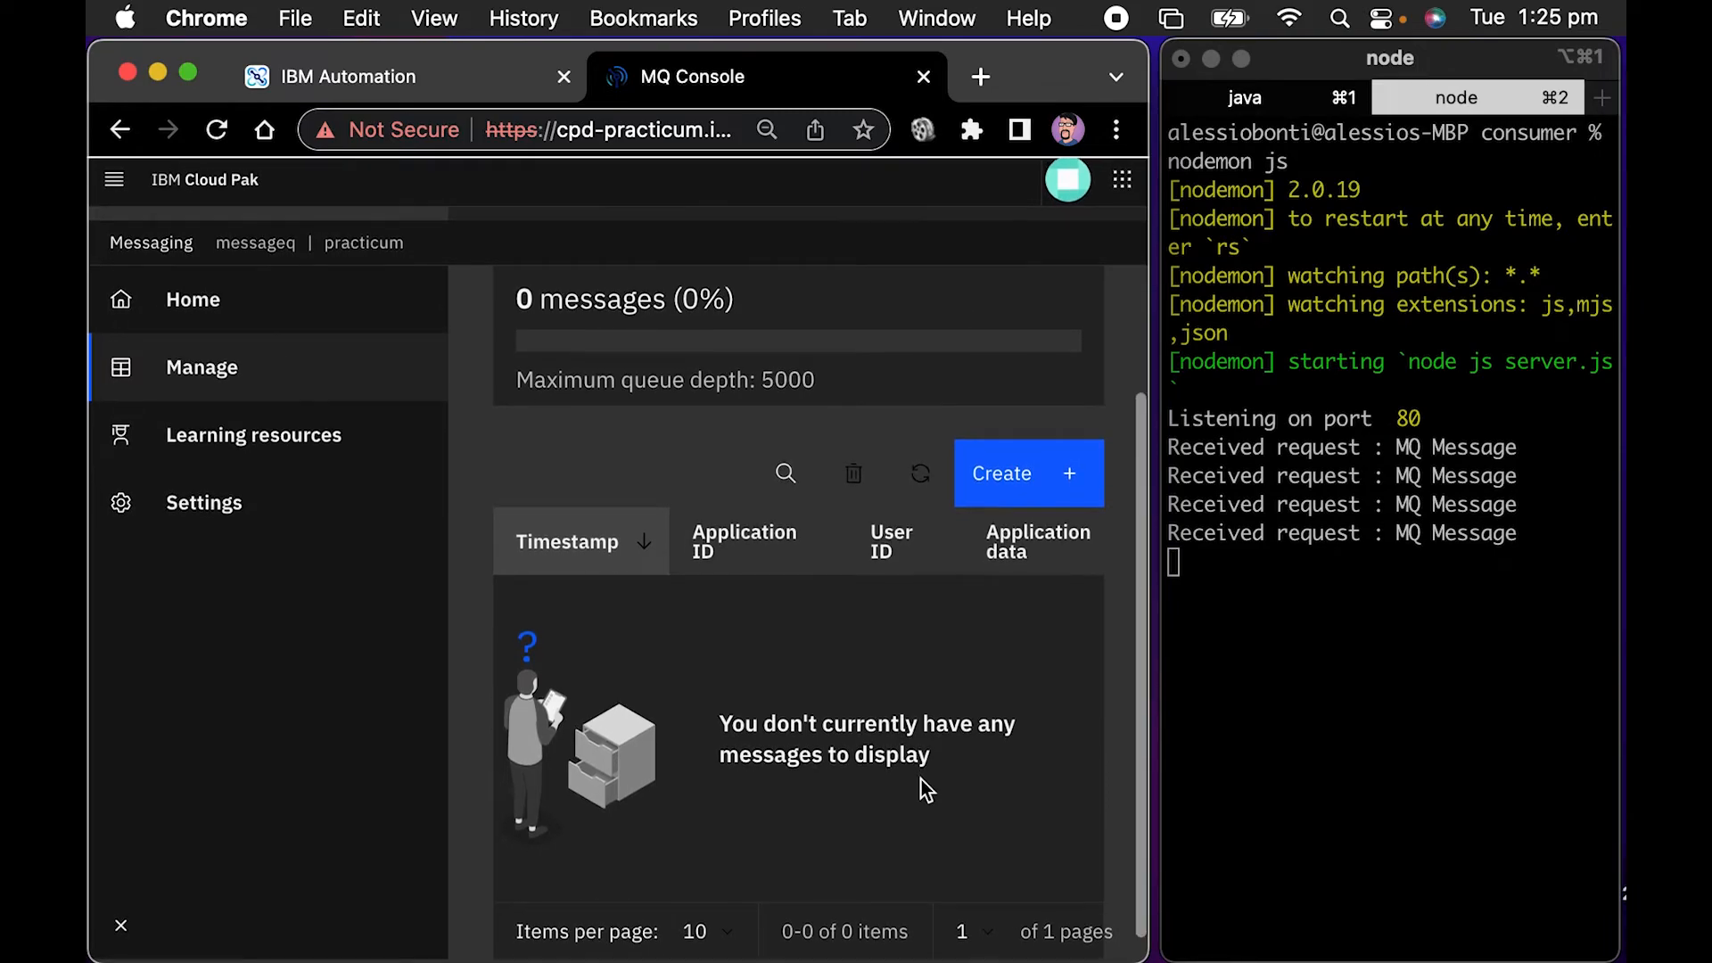
scroll(922, 780, "up", 3)
scroll(922, 776, "up", 2)
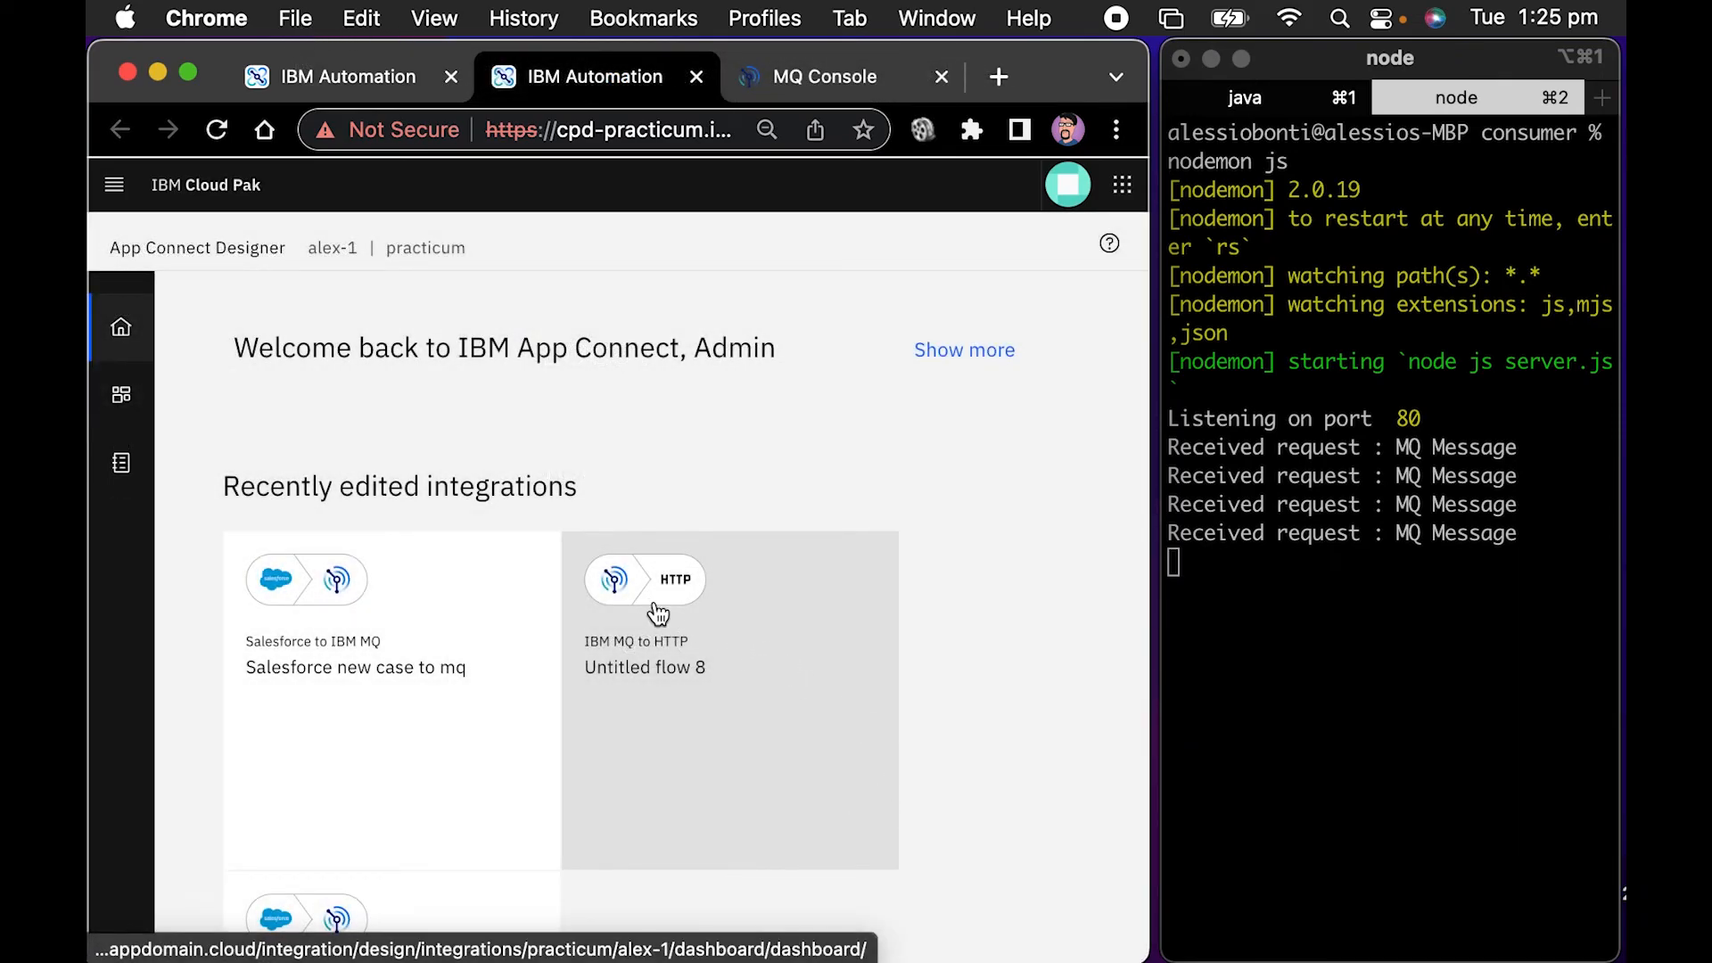
Open the IBM MQ to HTTP flow in a separate browser tab and stop it
left_click(652, 609)
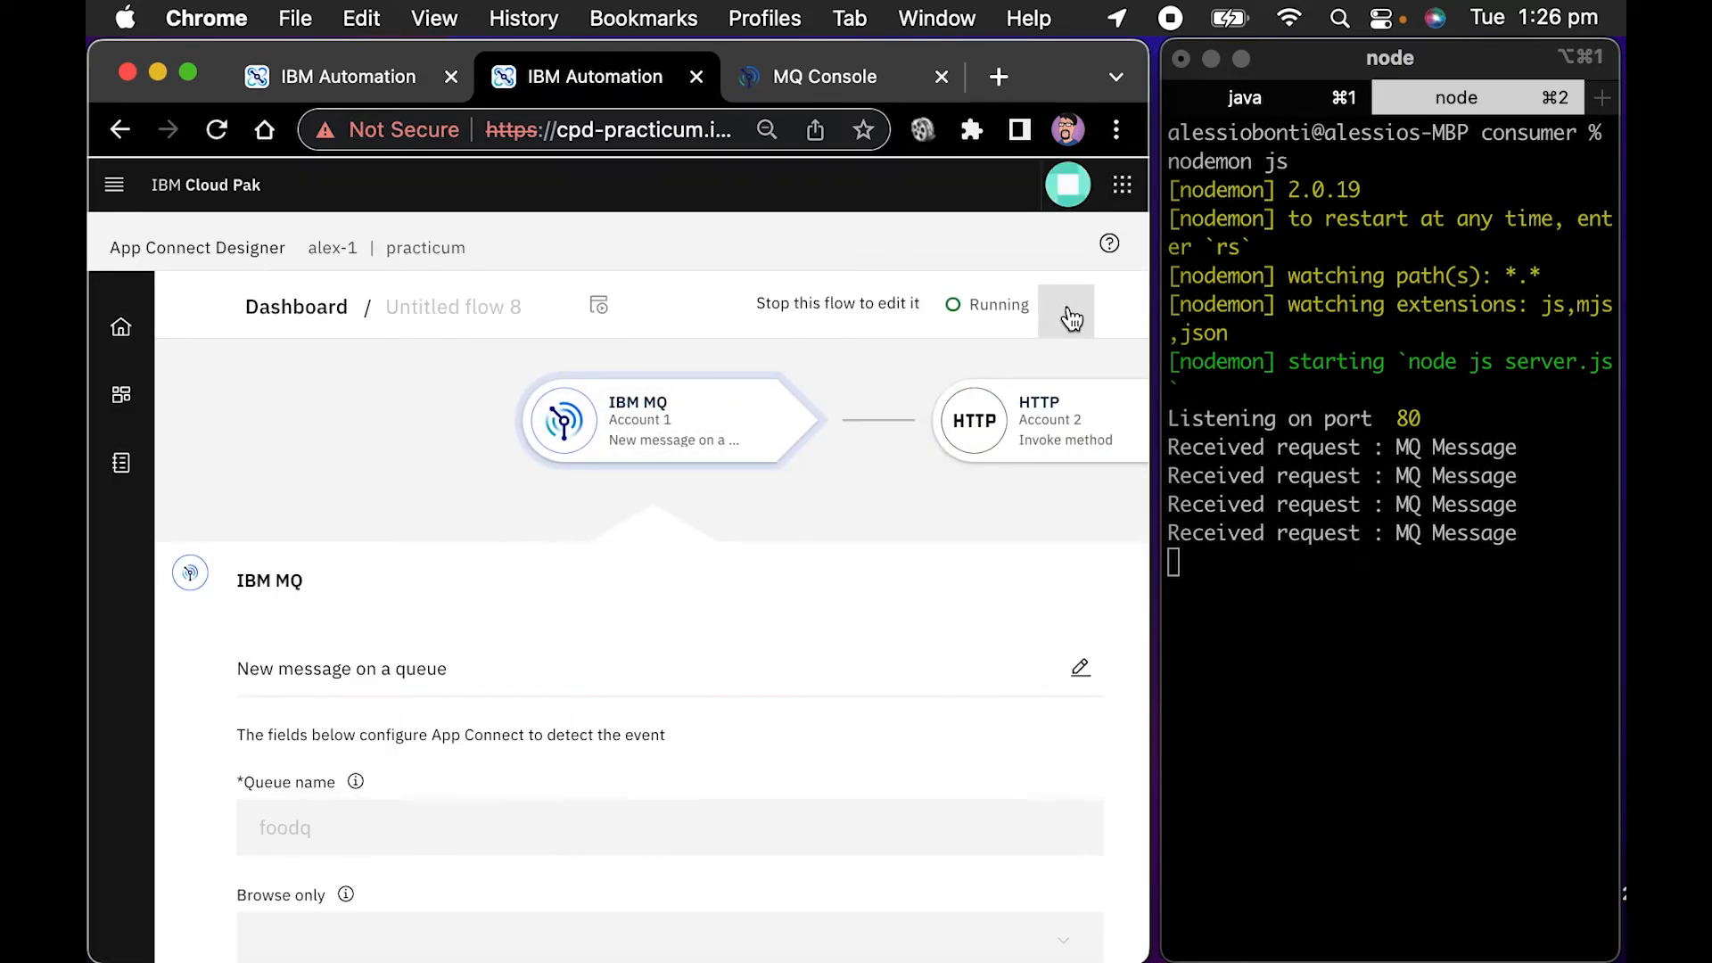
left_click(1071, 319)
left_click(992, 362)
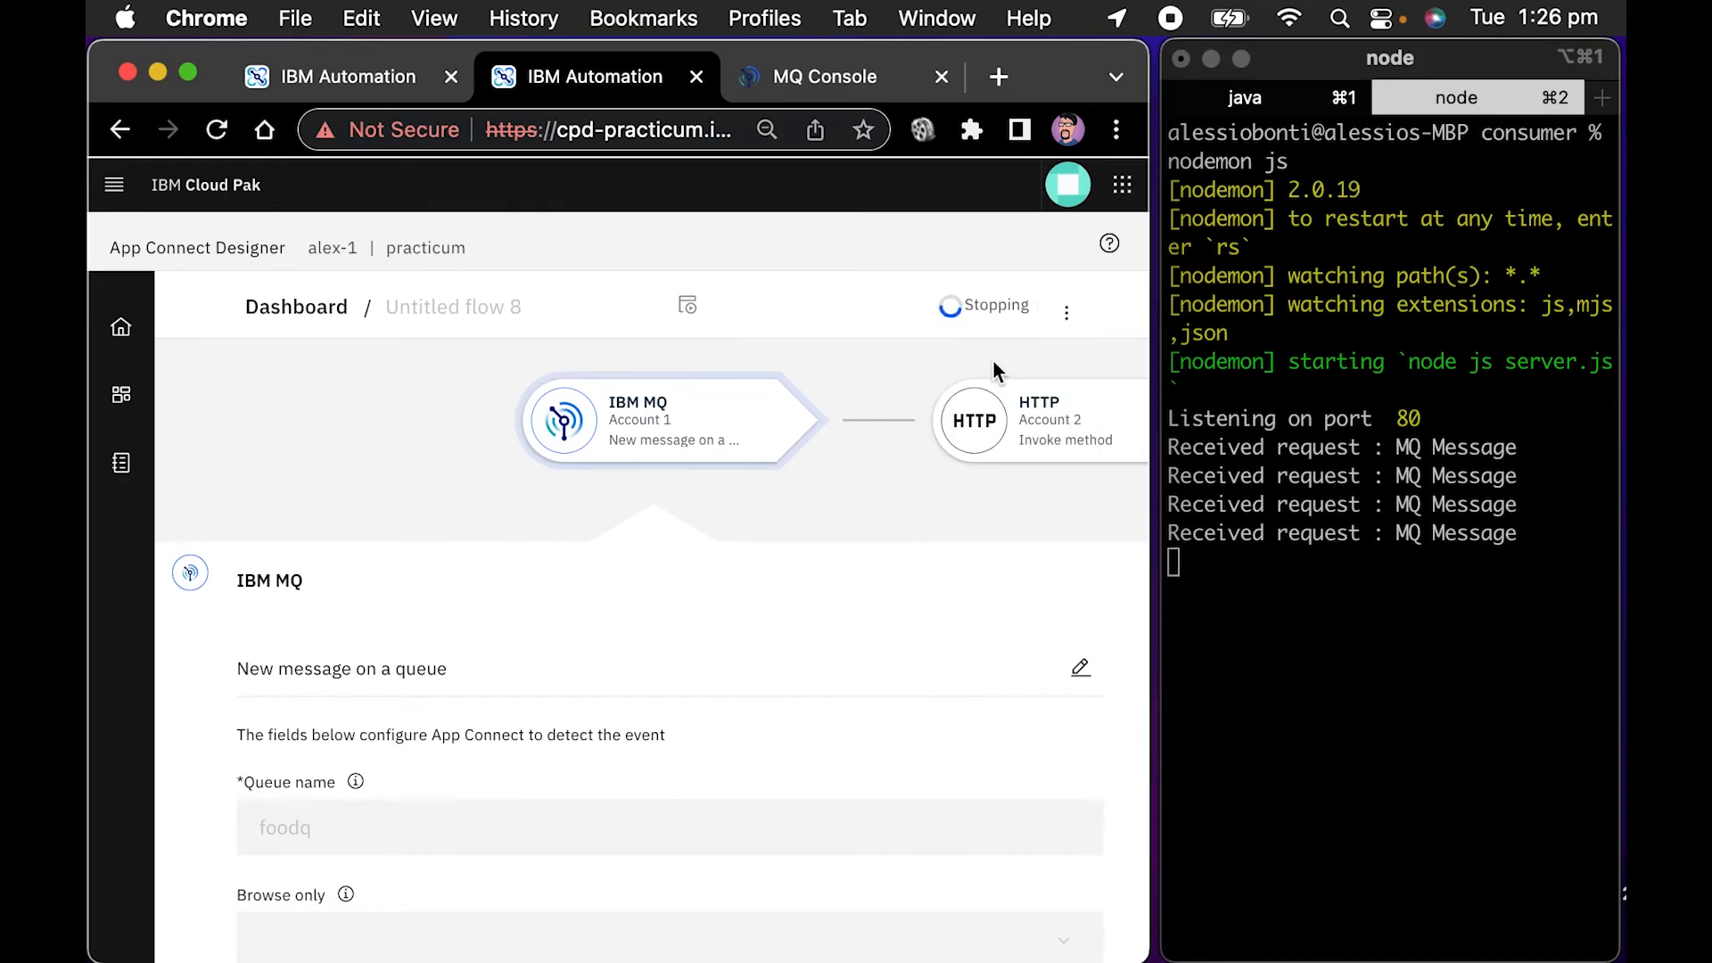
Return to the Salesforce new case to mq flow and test it while the HTTP flow is stopped
left_click(374, 83)
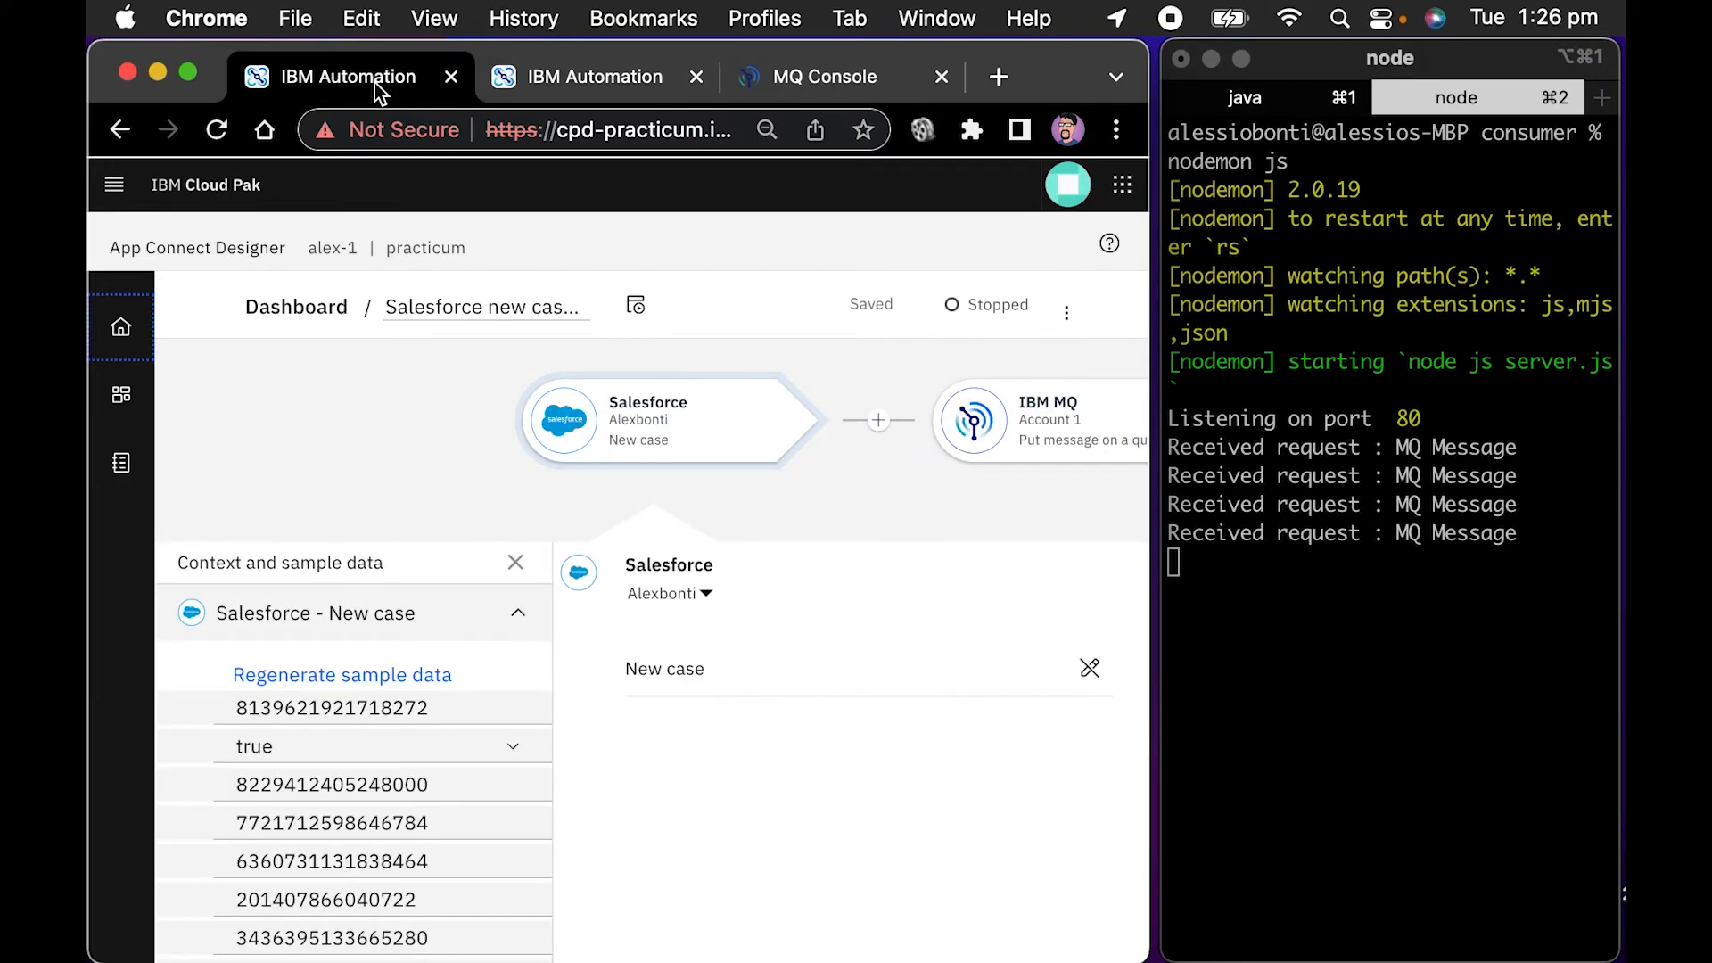
left_click(638, 306)
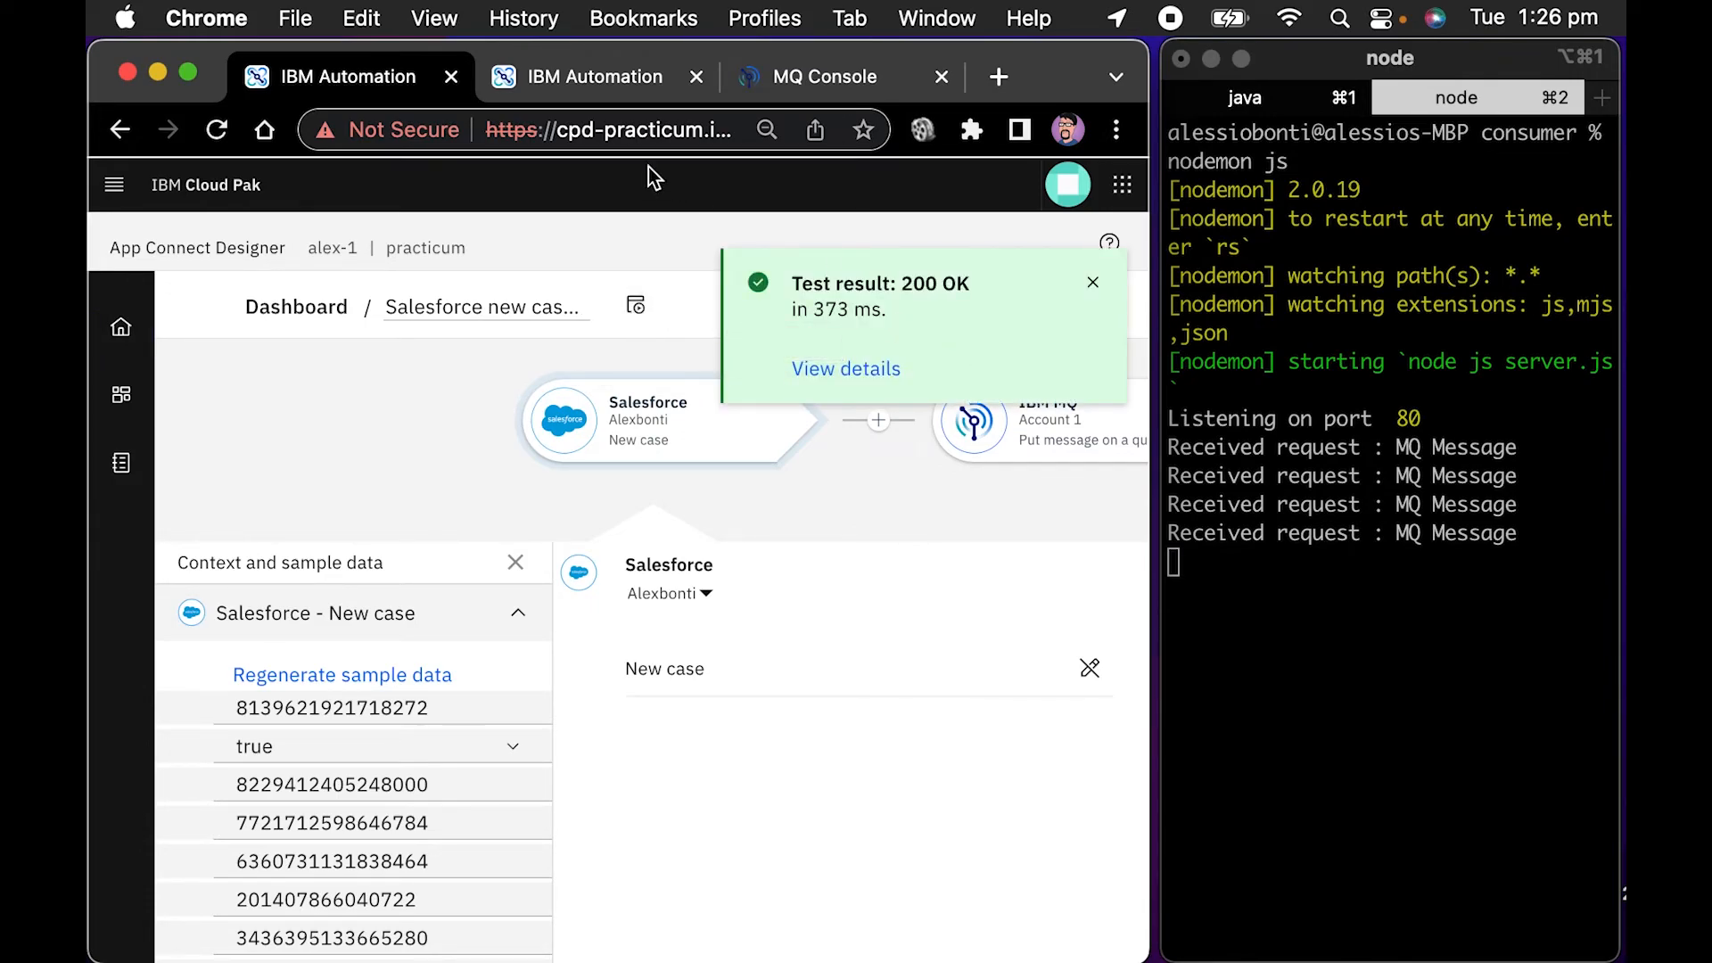
Switch to the MQ Console and reload the foodq message list to check for the newly queued message
left_click(764, 89)
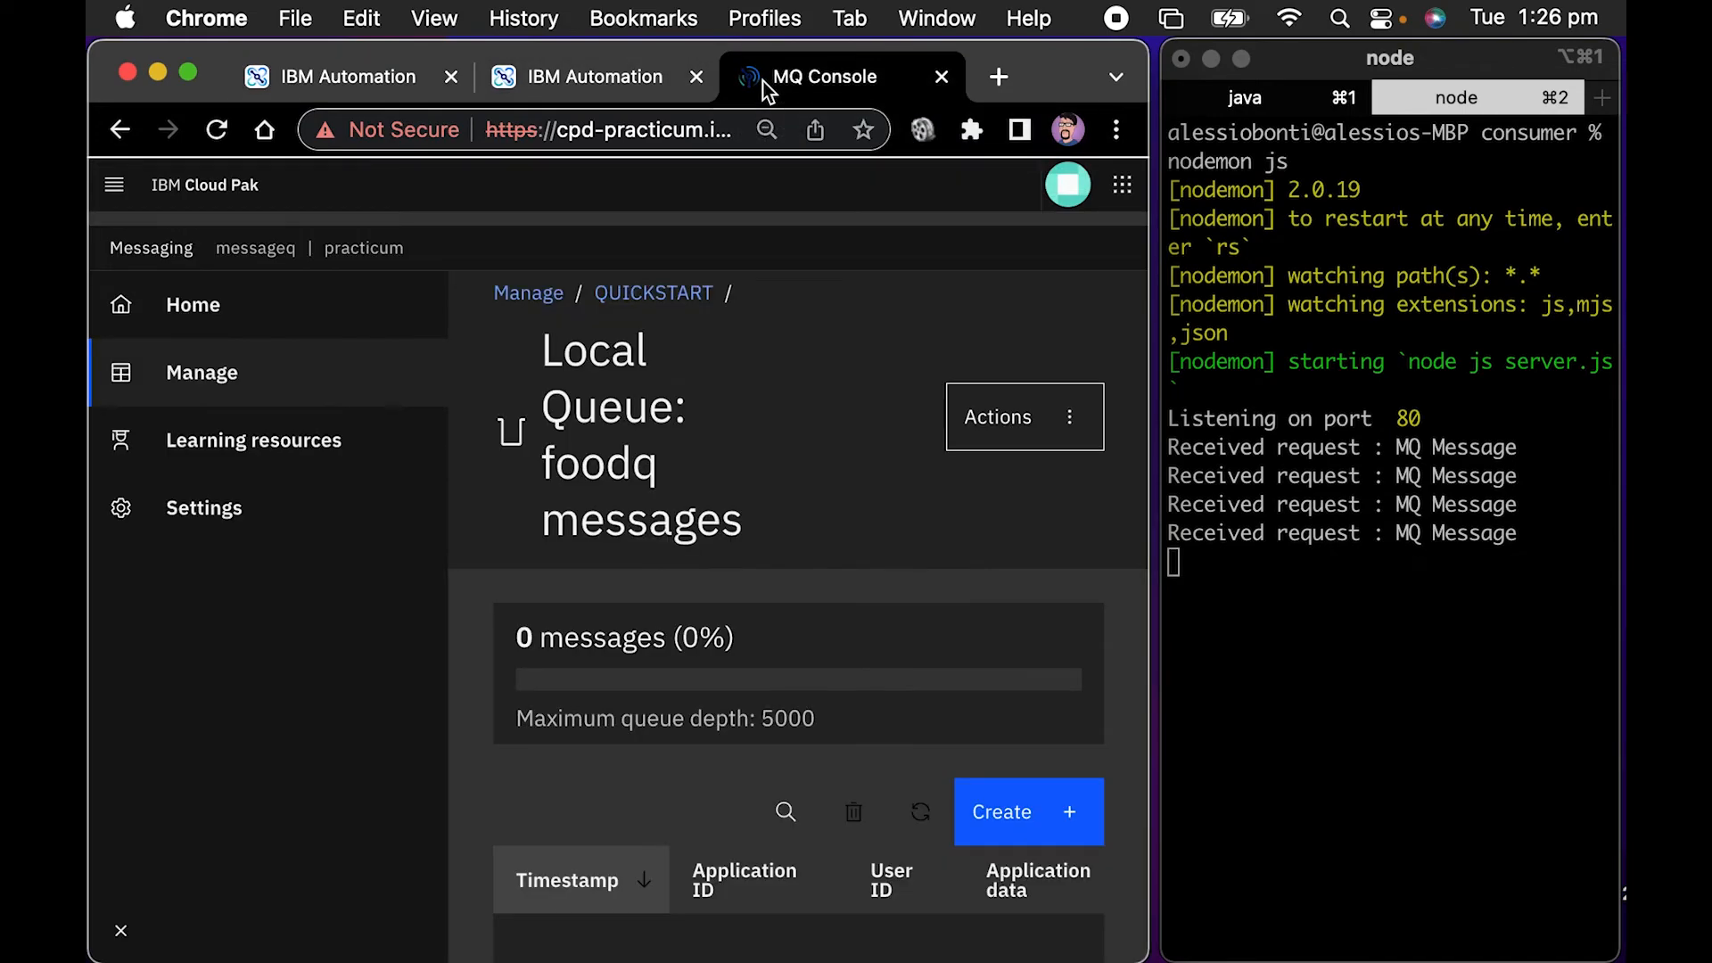
scroll(661, 508, "down", 3)
scroll(661, 508, "up", 3)
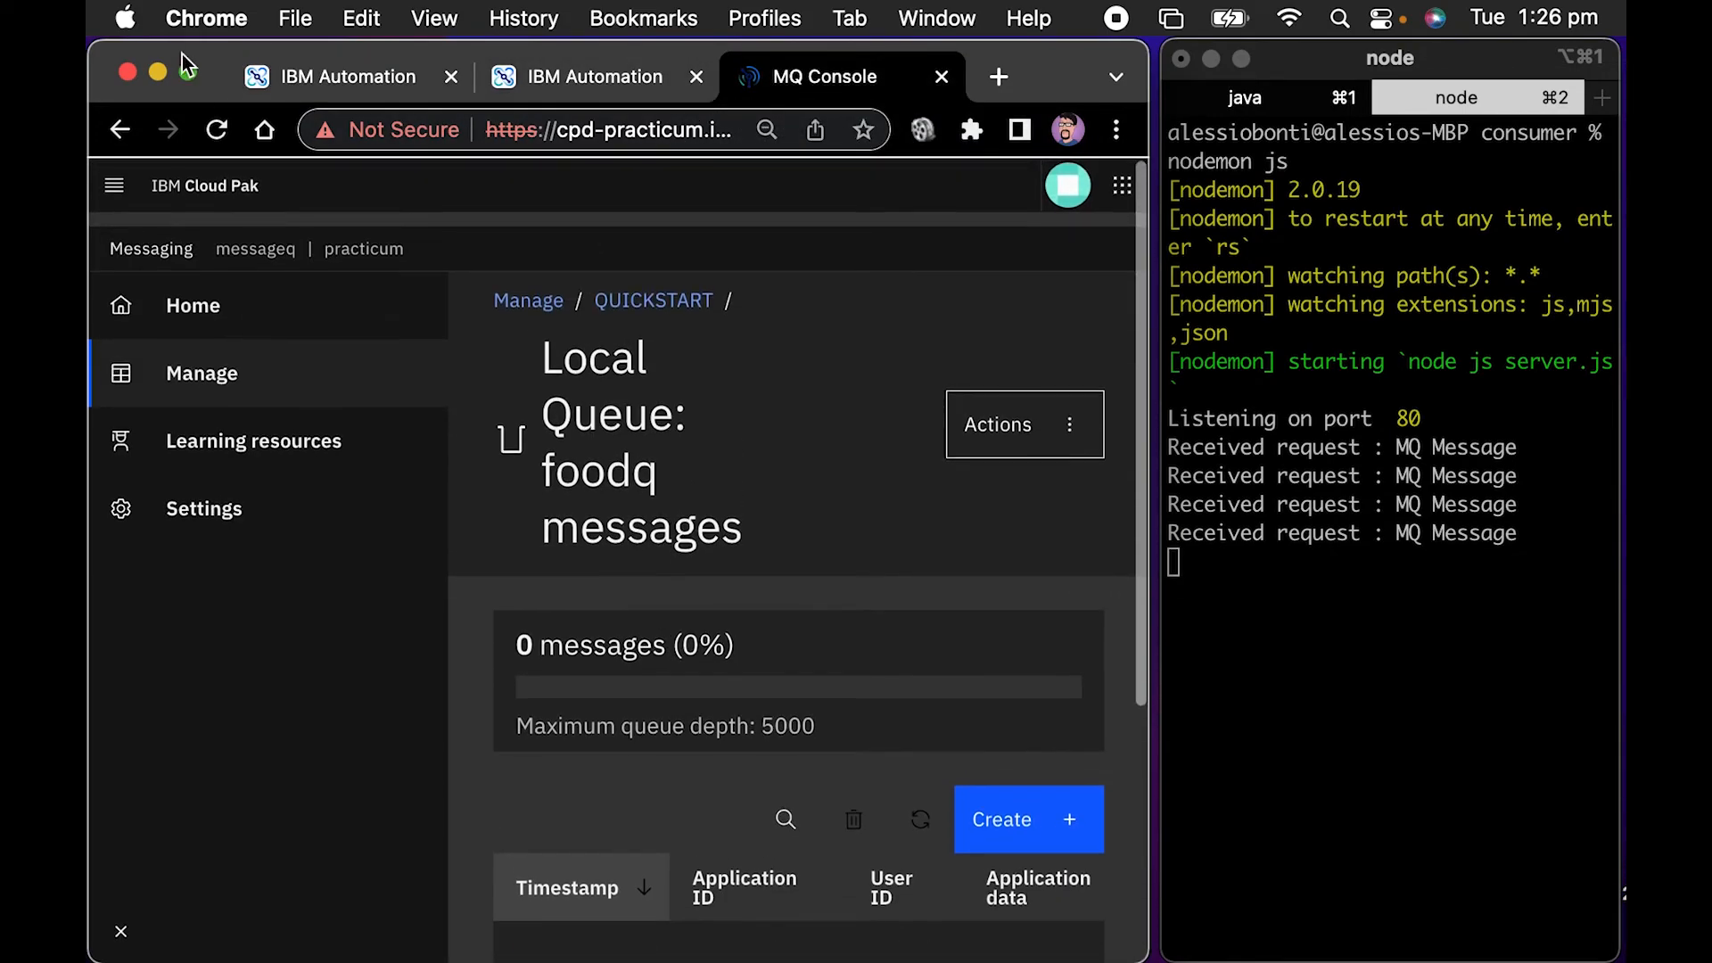
left_click(217, 131)
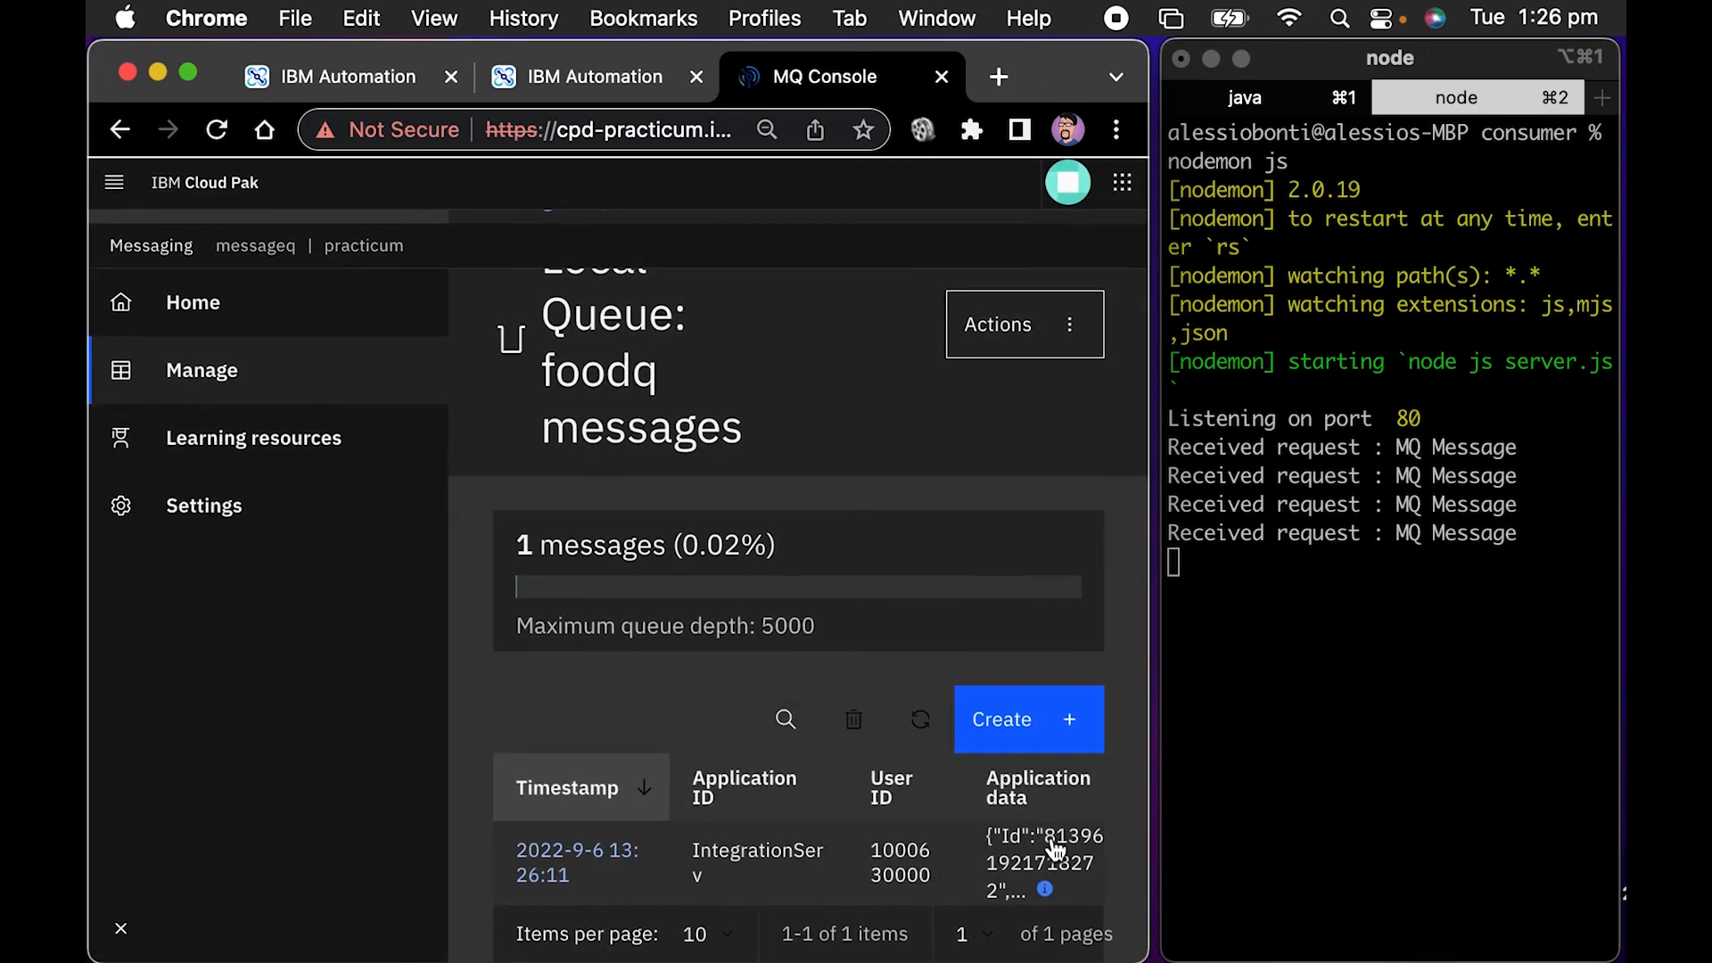
Open the details of the queued foodq message and read through its properties and application data
left_click(571, 864)
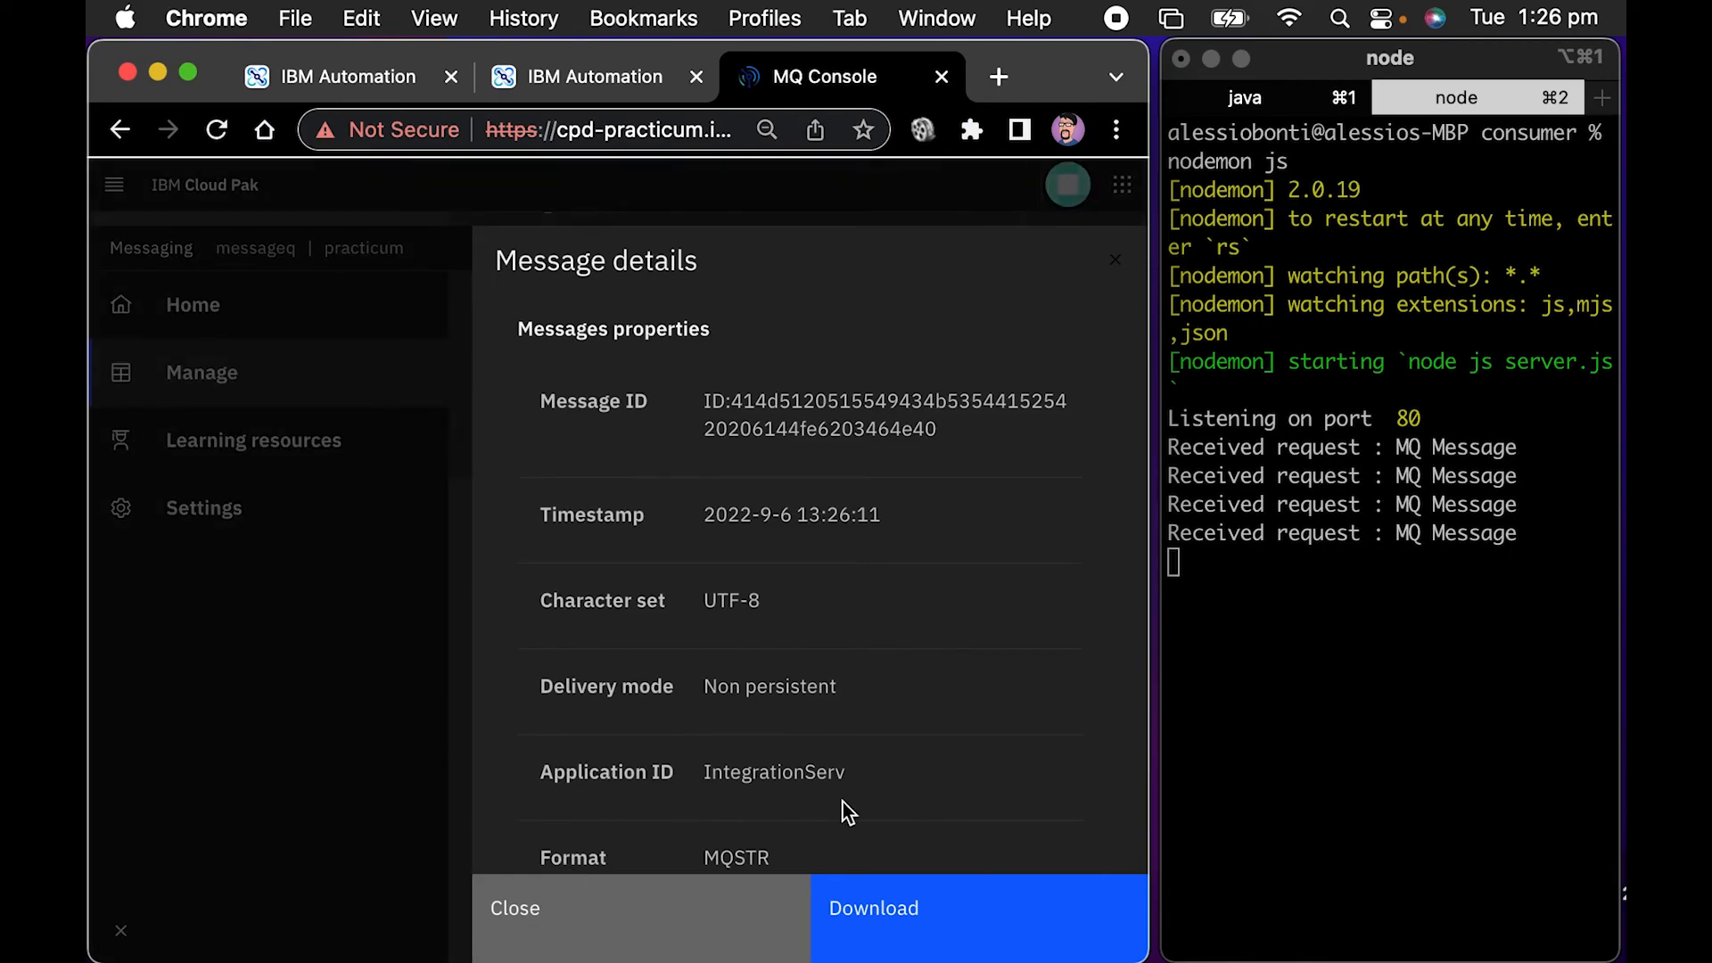
scroll(869, 736, "down", 6)
scroll(869, 737, "down", 6)
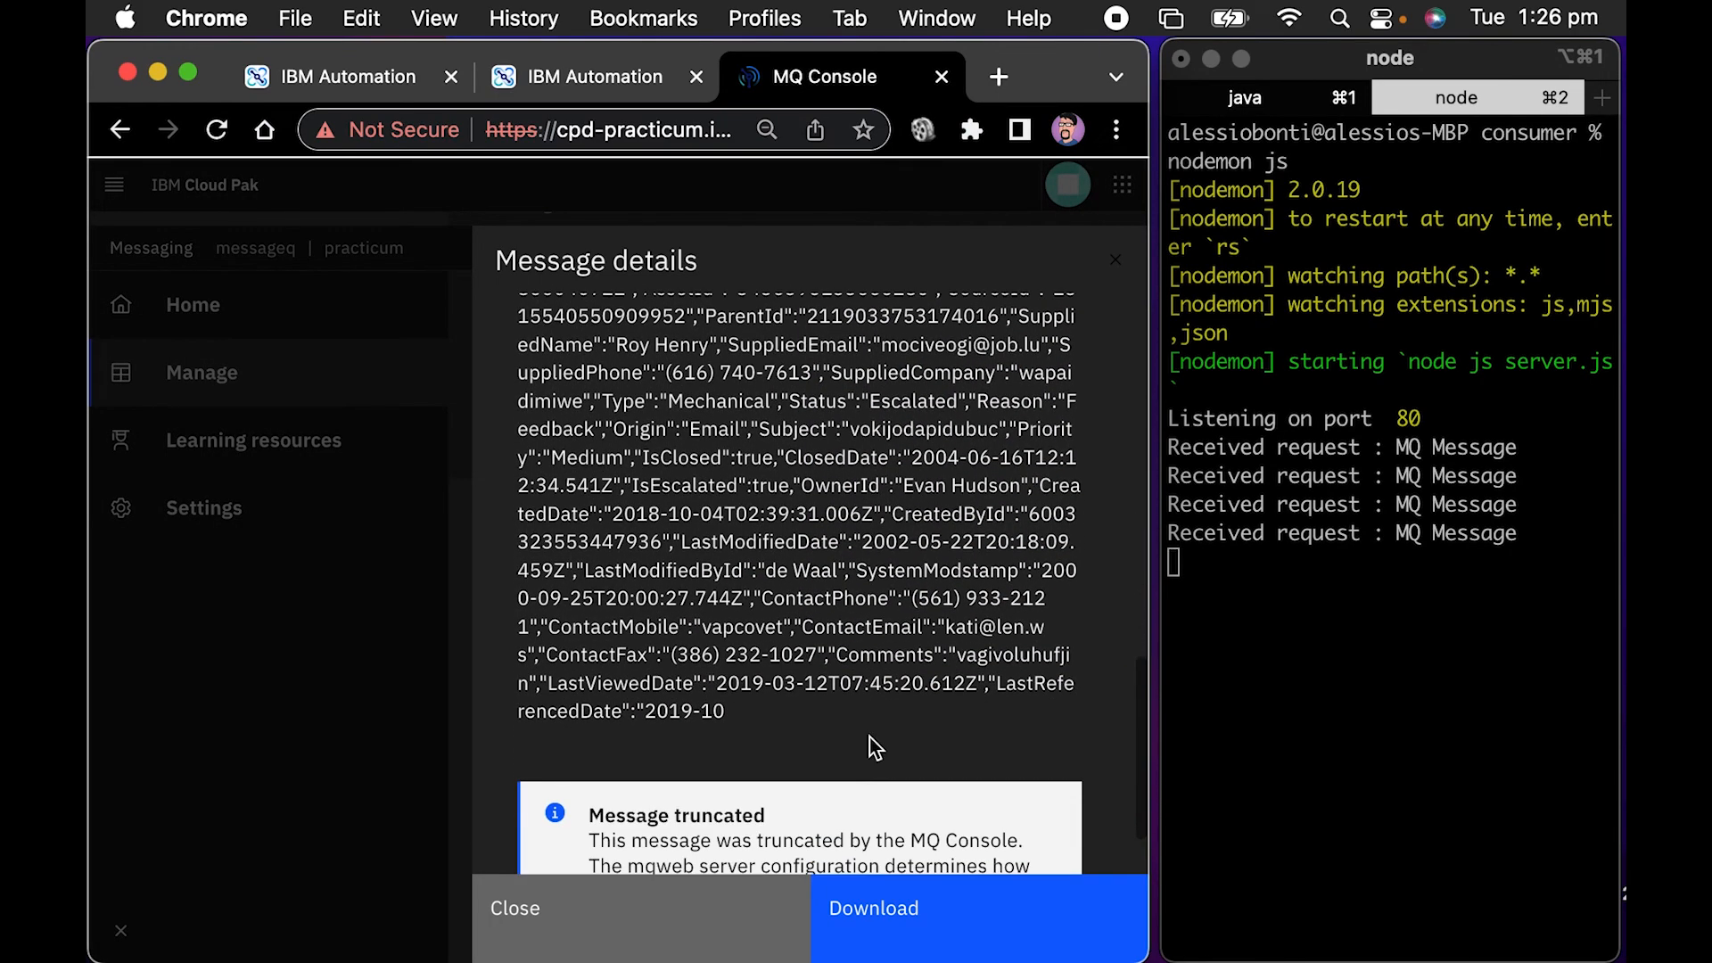
scroll(870, 737, "down", 2)
scroll(869, 737, "up", 15)
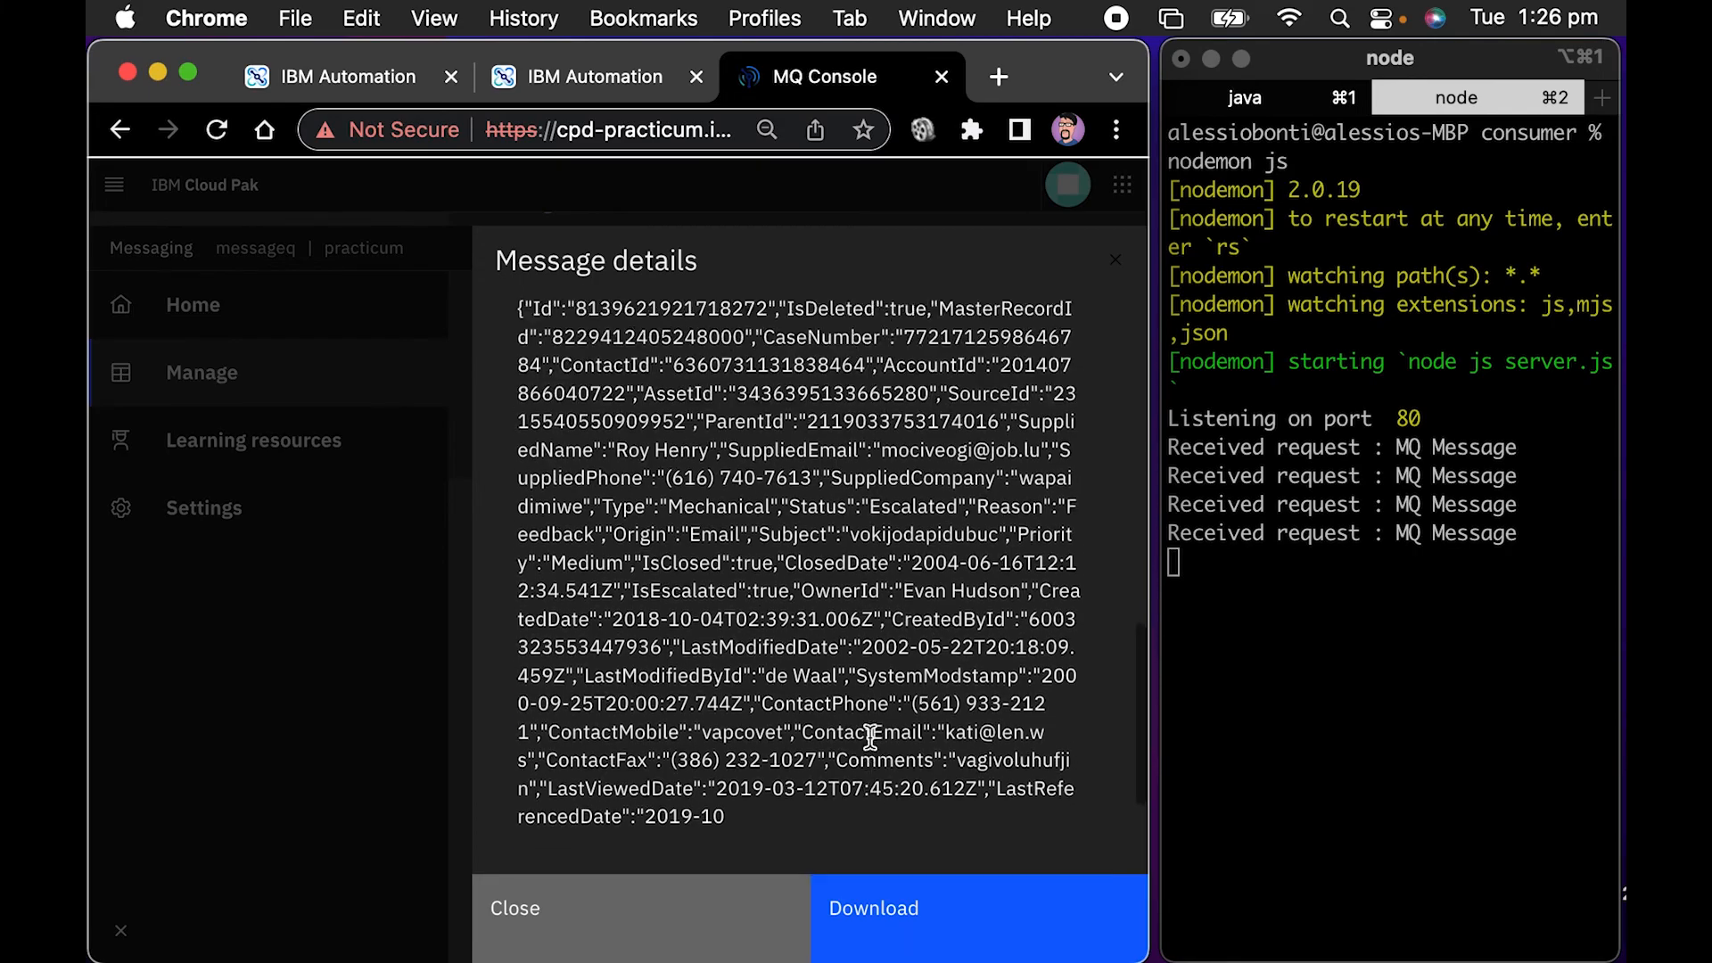
Return to the IBM MQ to HTTP flow in App Connect Designer and start it again
left_click(505, 86)
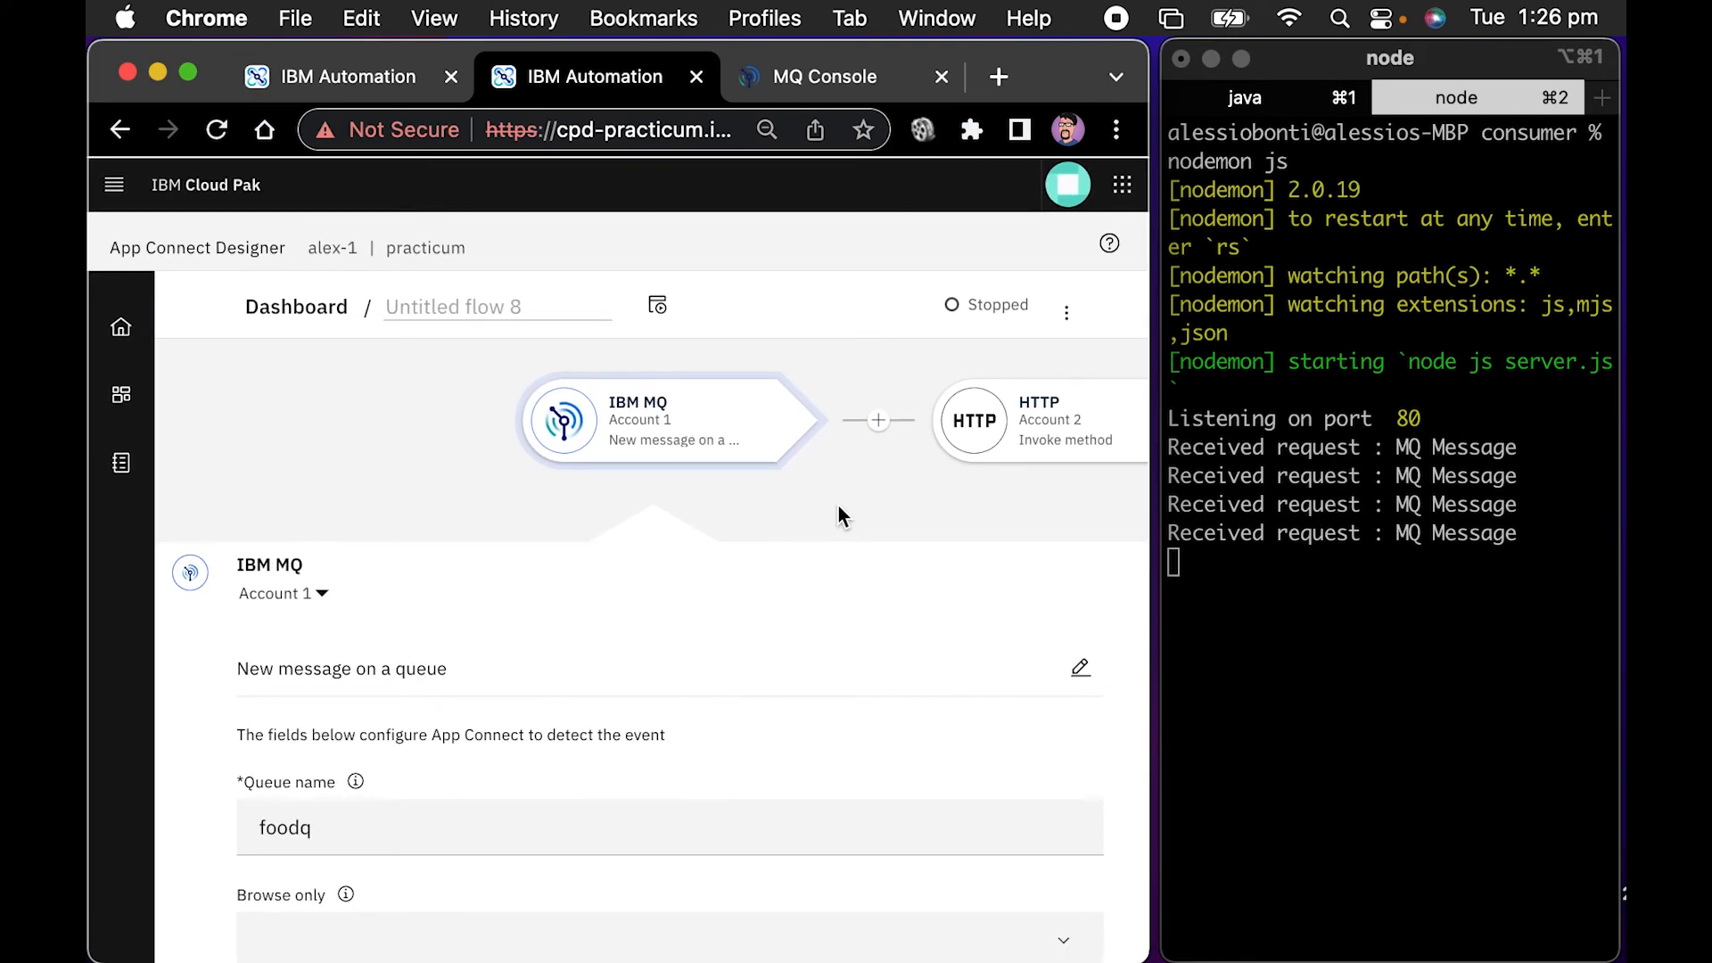
left_click(1075, 317)
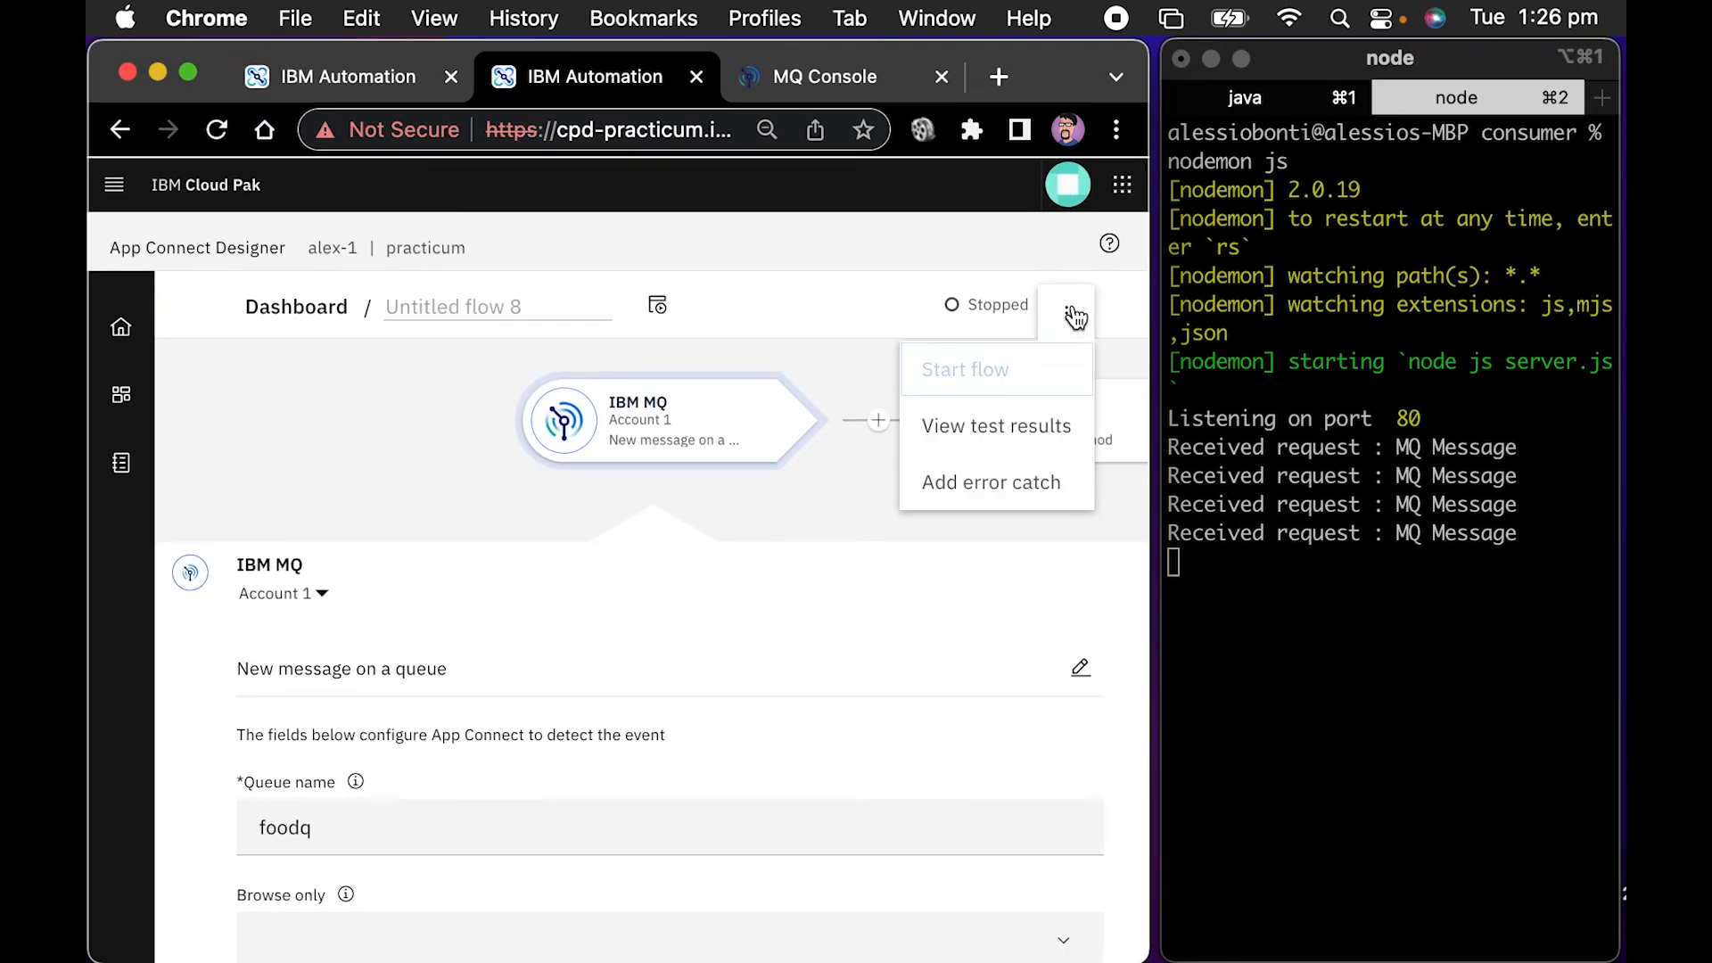
left_click(1027, 371)
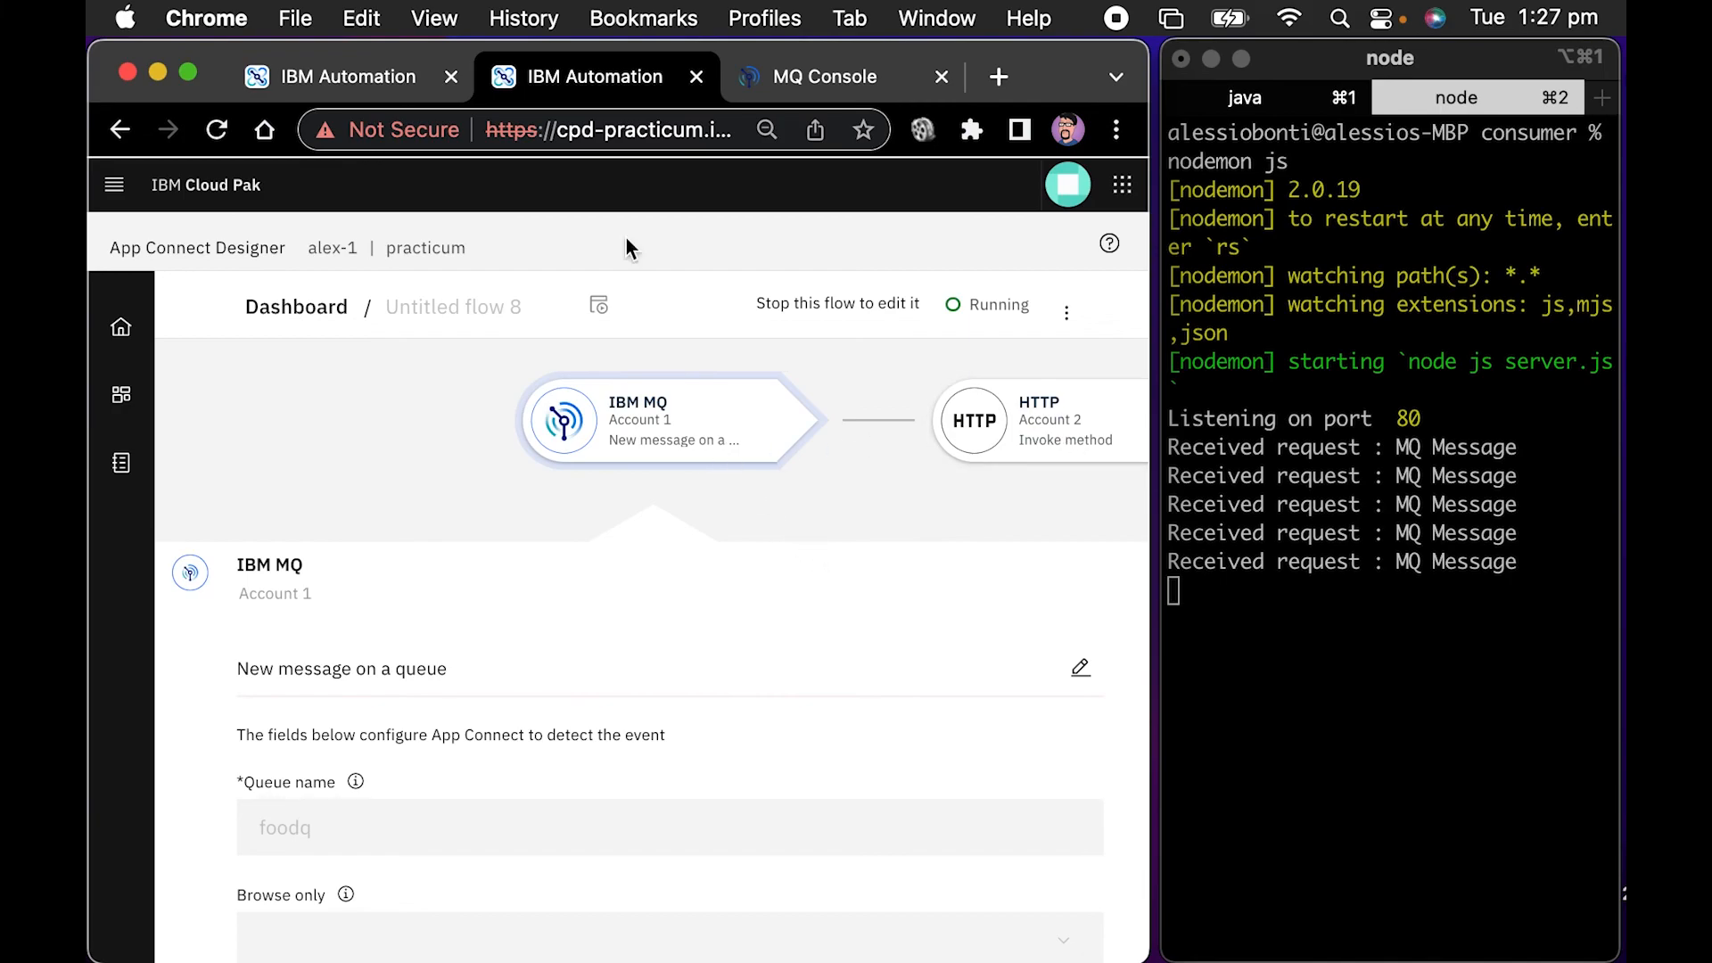
Go back to the Salesforce new case to mq flow and test it with the HTTP flow running
left_click(378, 75)
left_click(636, 306)
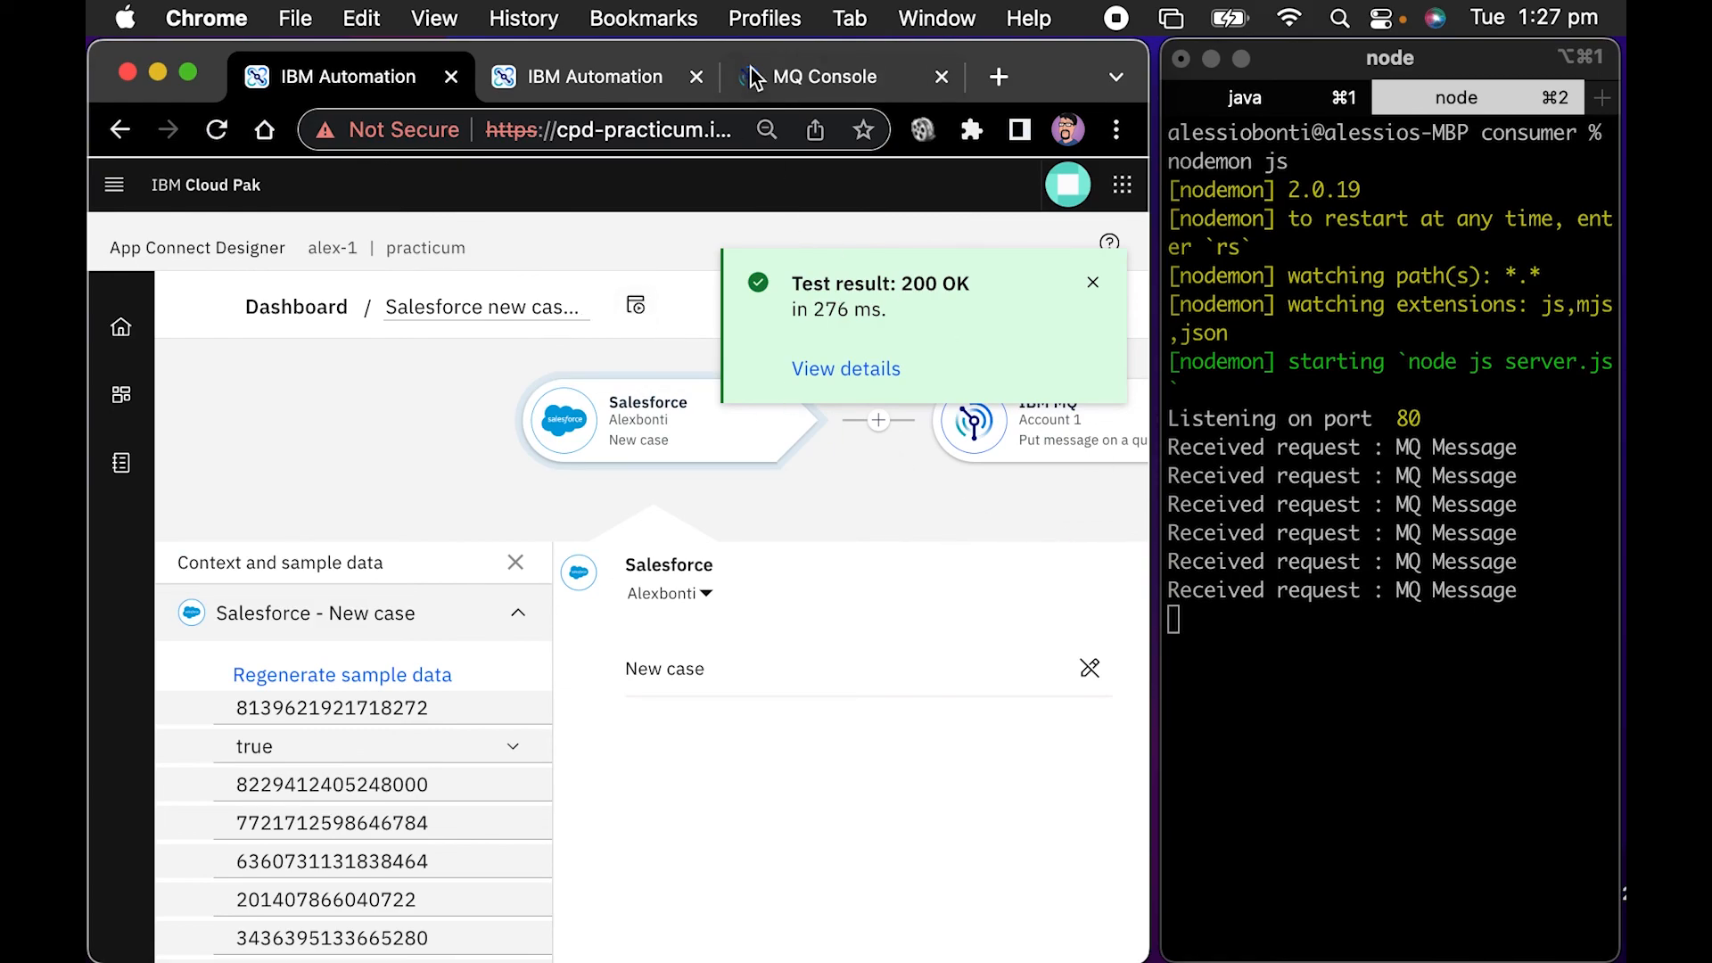
Return to the MQ Console, close the message details and reload the foodq message list to check whether messages remain
left_click(829, 80)
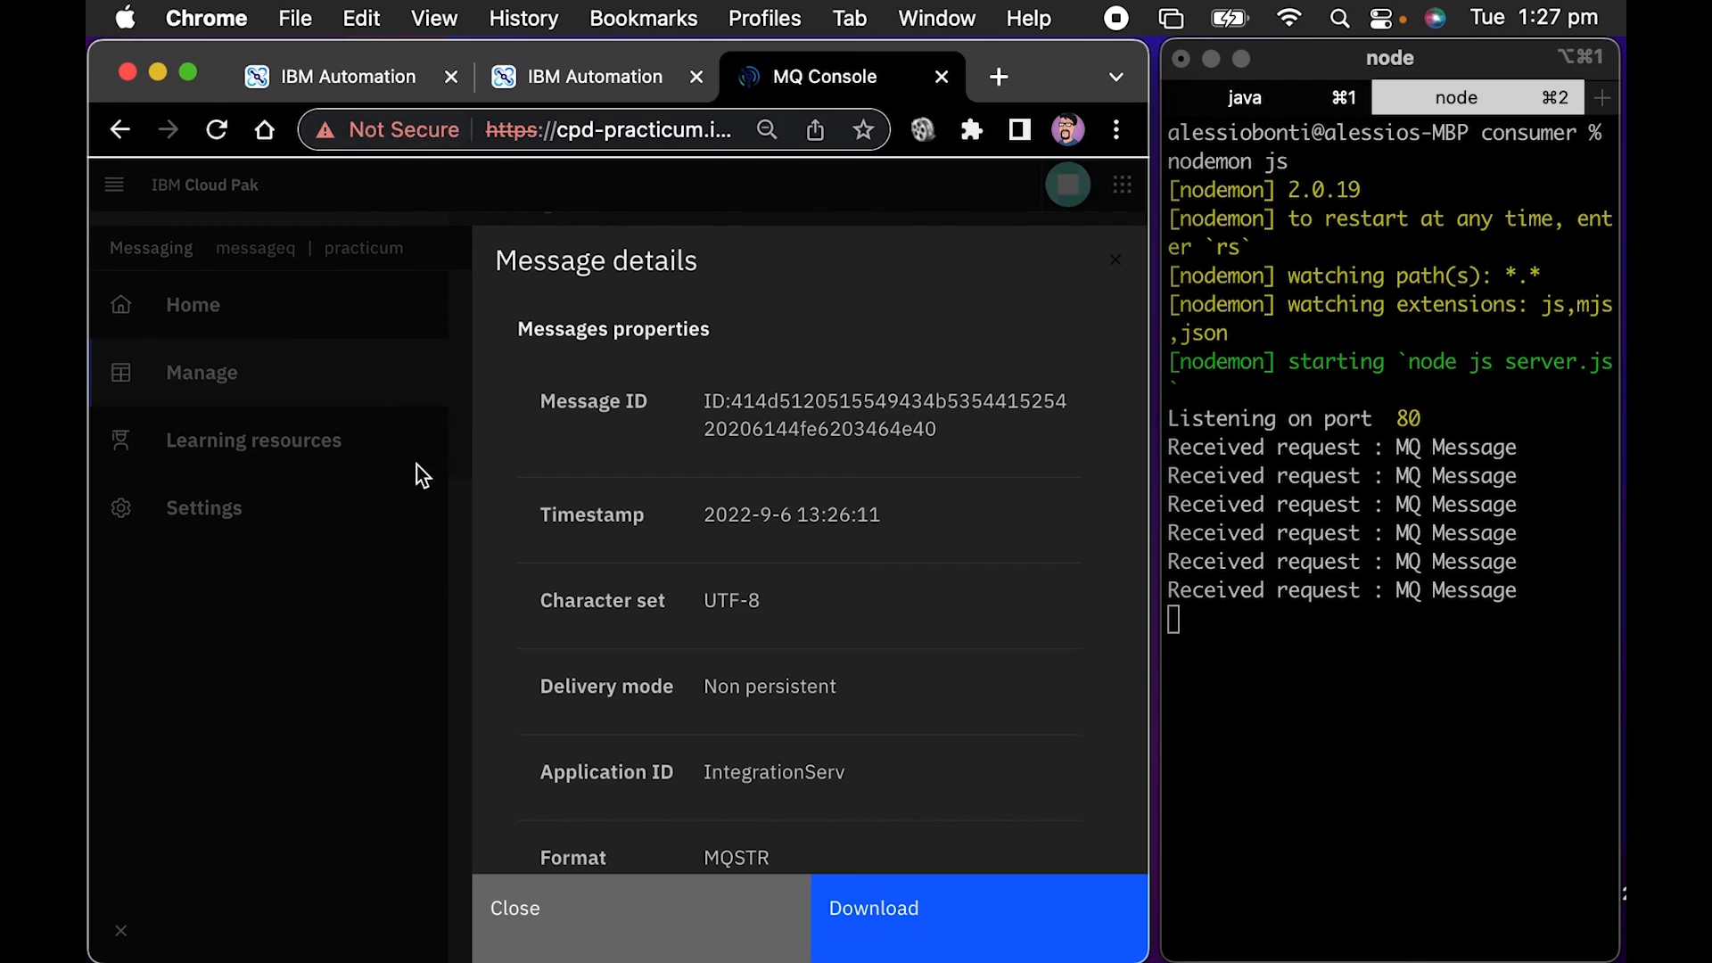
left_click(727, 910)
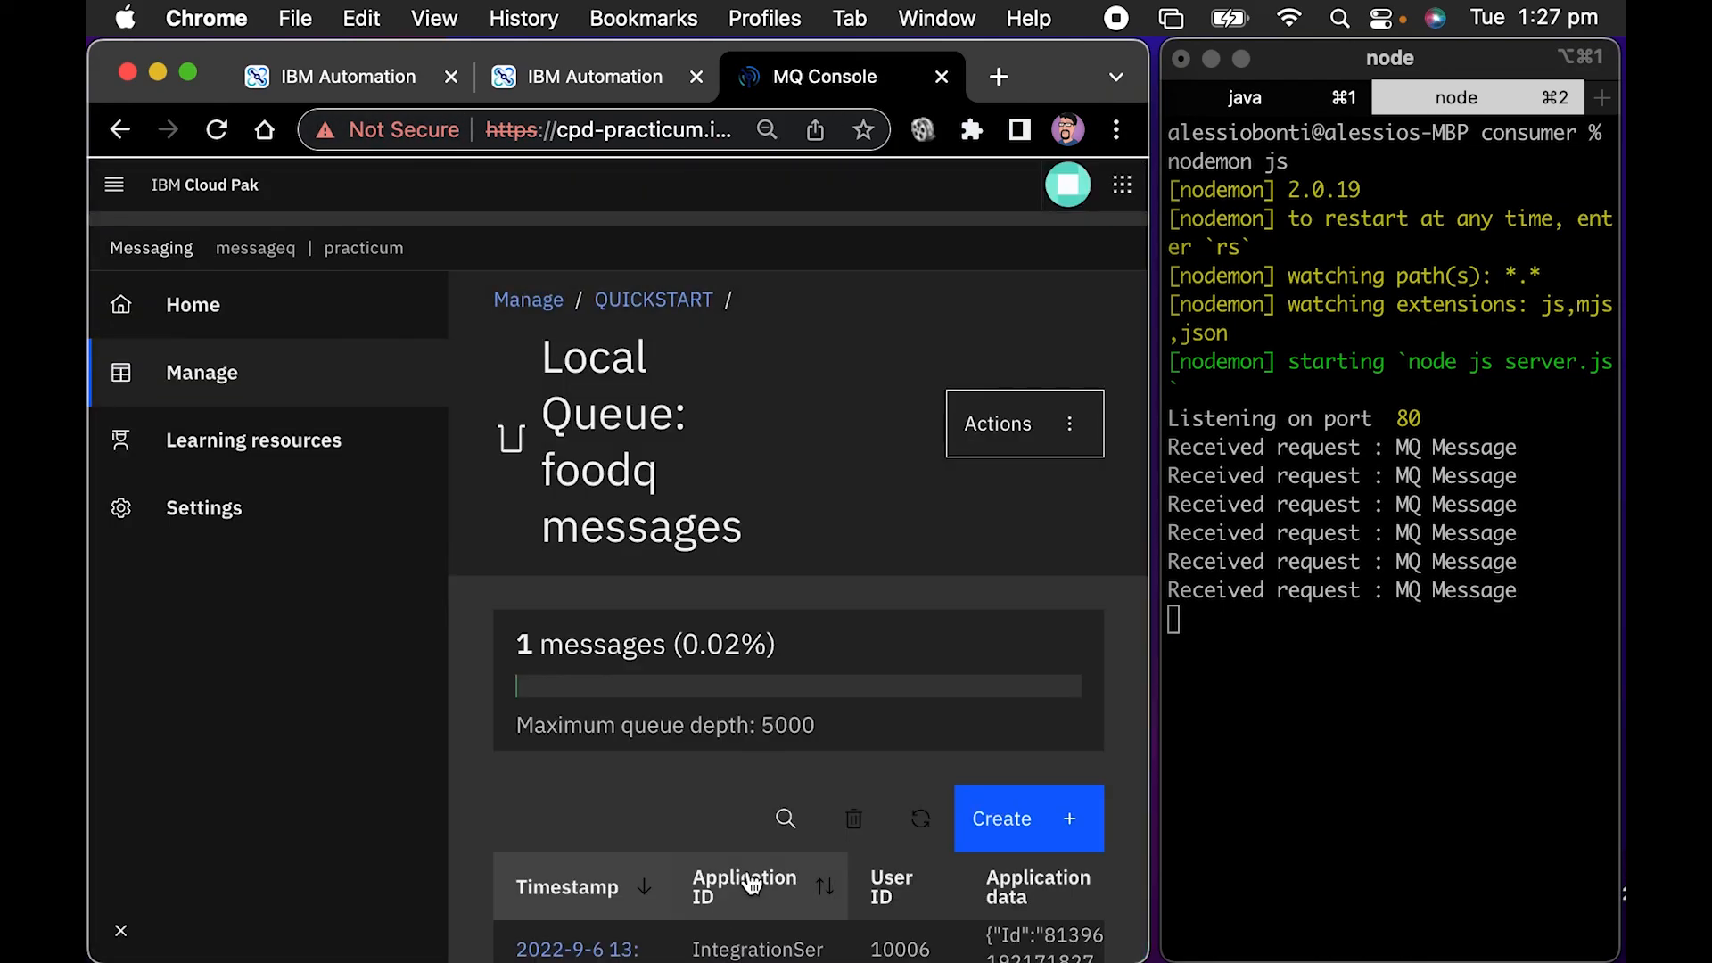
scroll(805, 783, "down", 2)
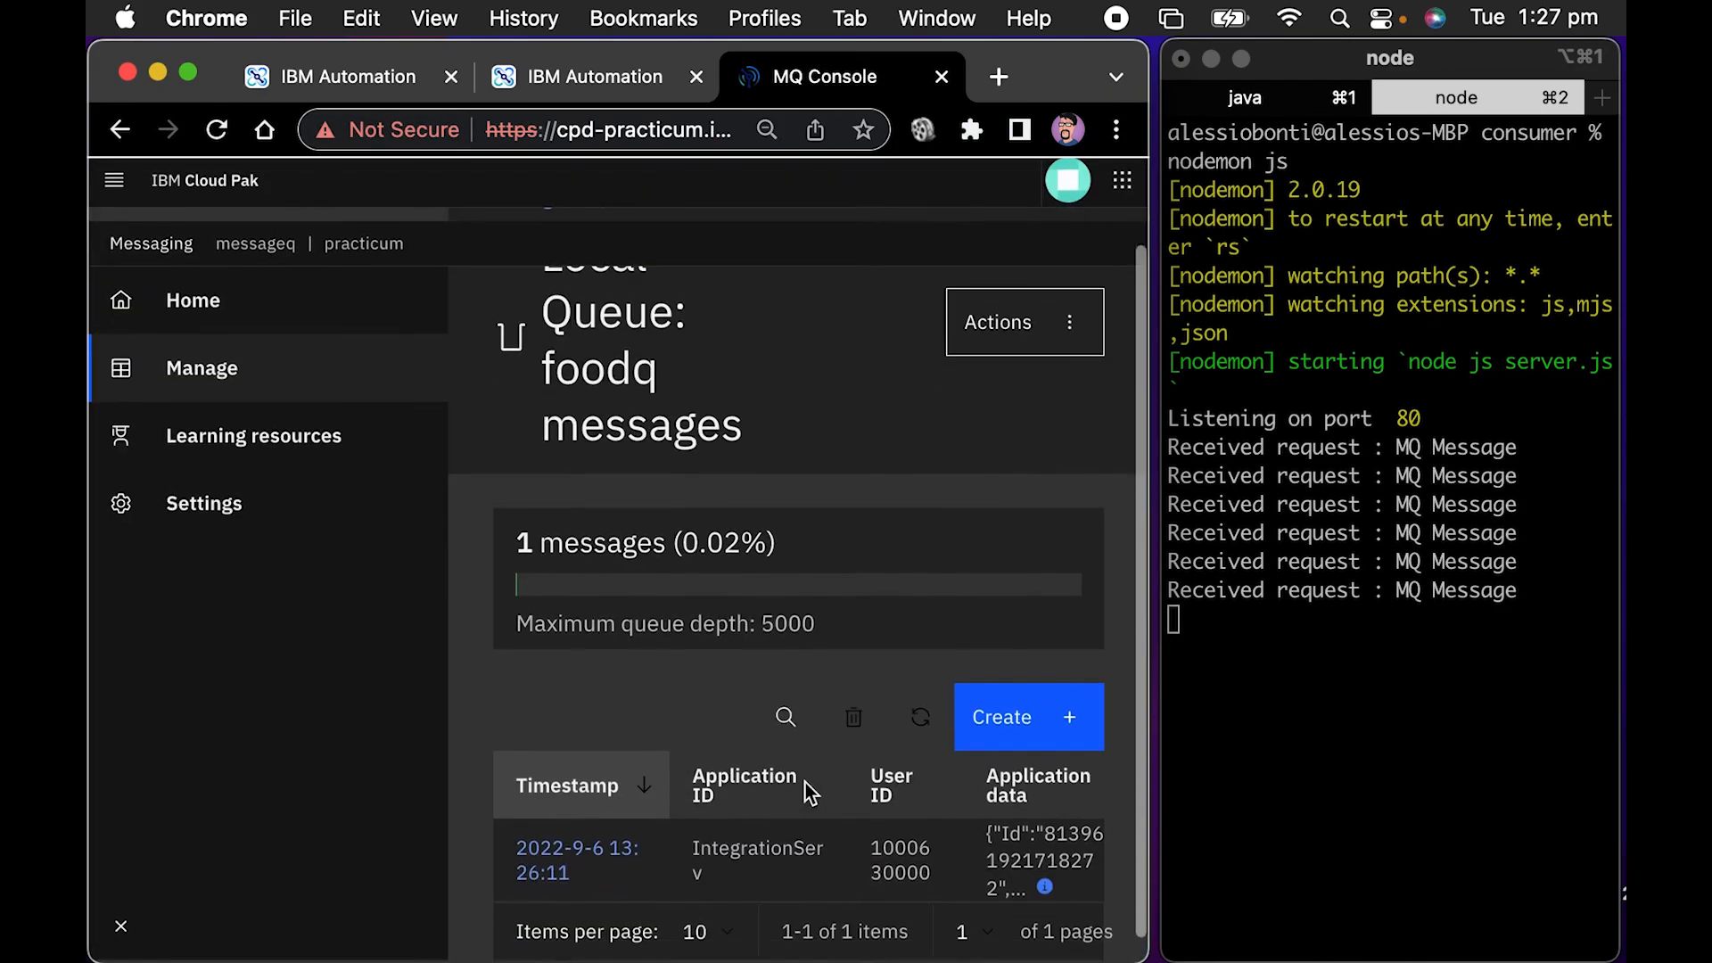
left_click(218, 133)
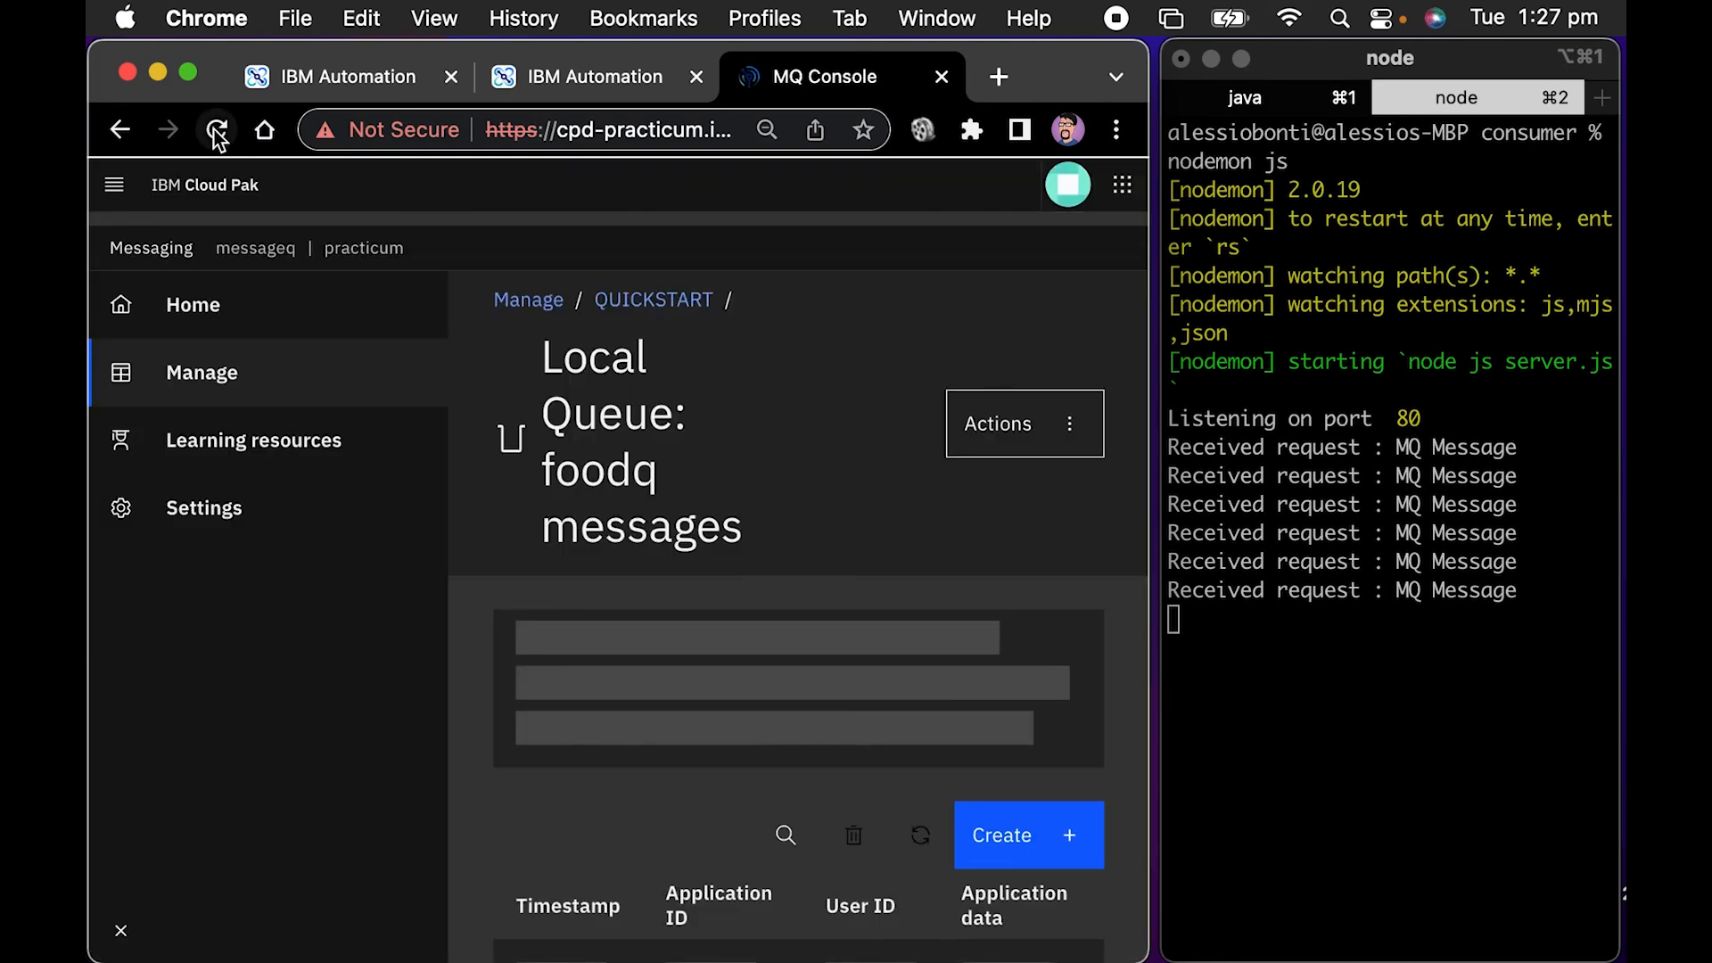
scroll(758, 660, "down", 3)
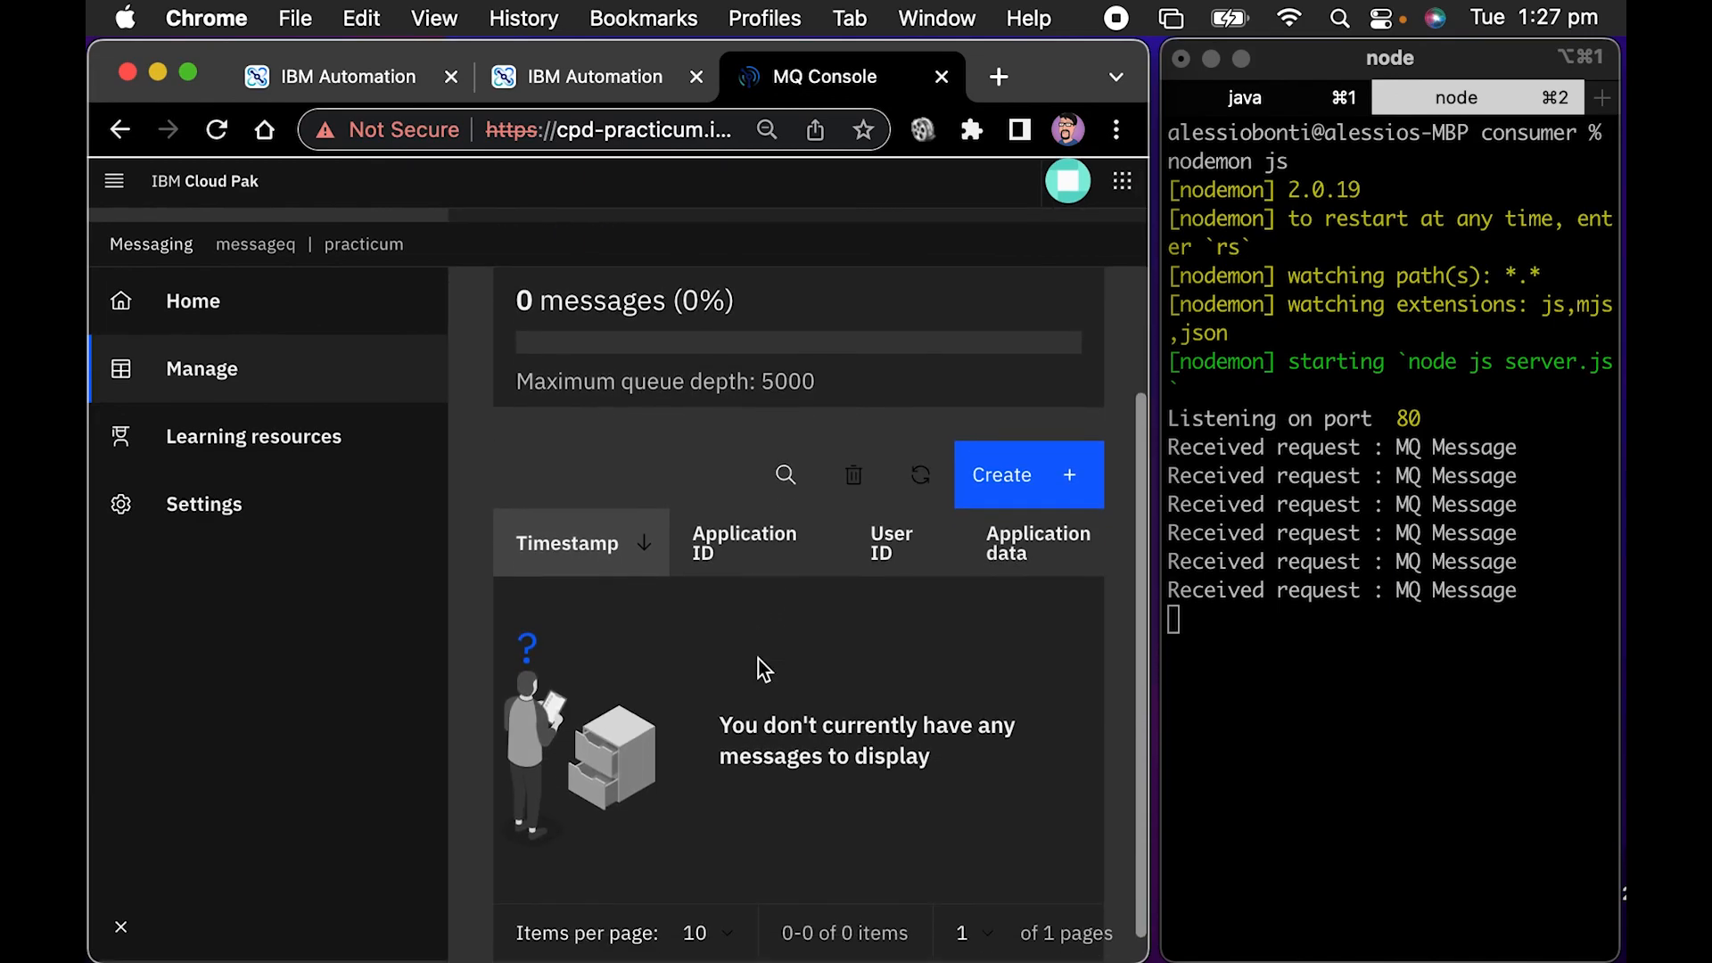